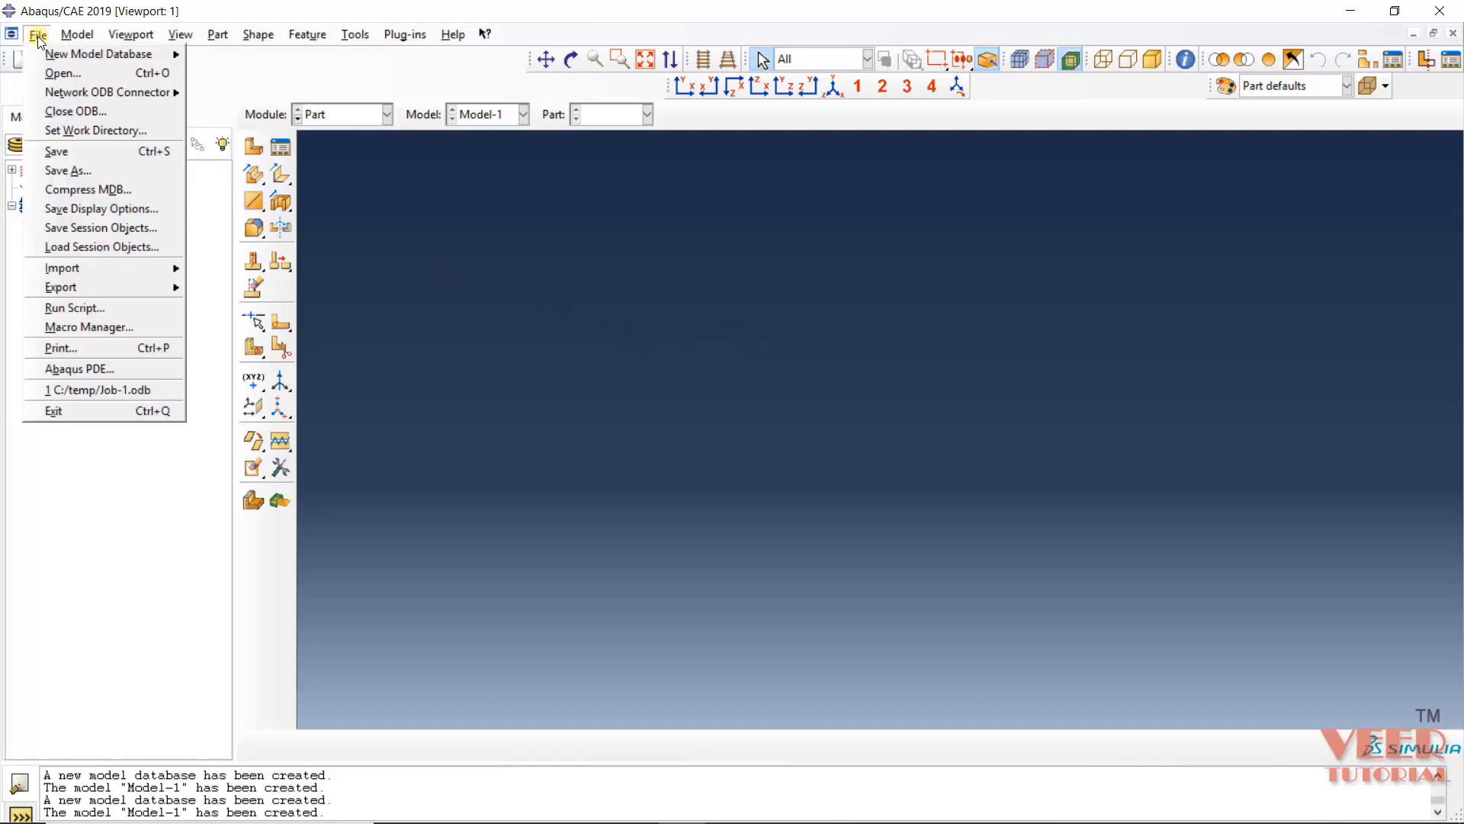
Create a new model database with a Standard/Explicit model and expand the model tree to show its contents.
mouse_move(49, 52)
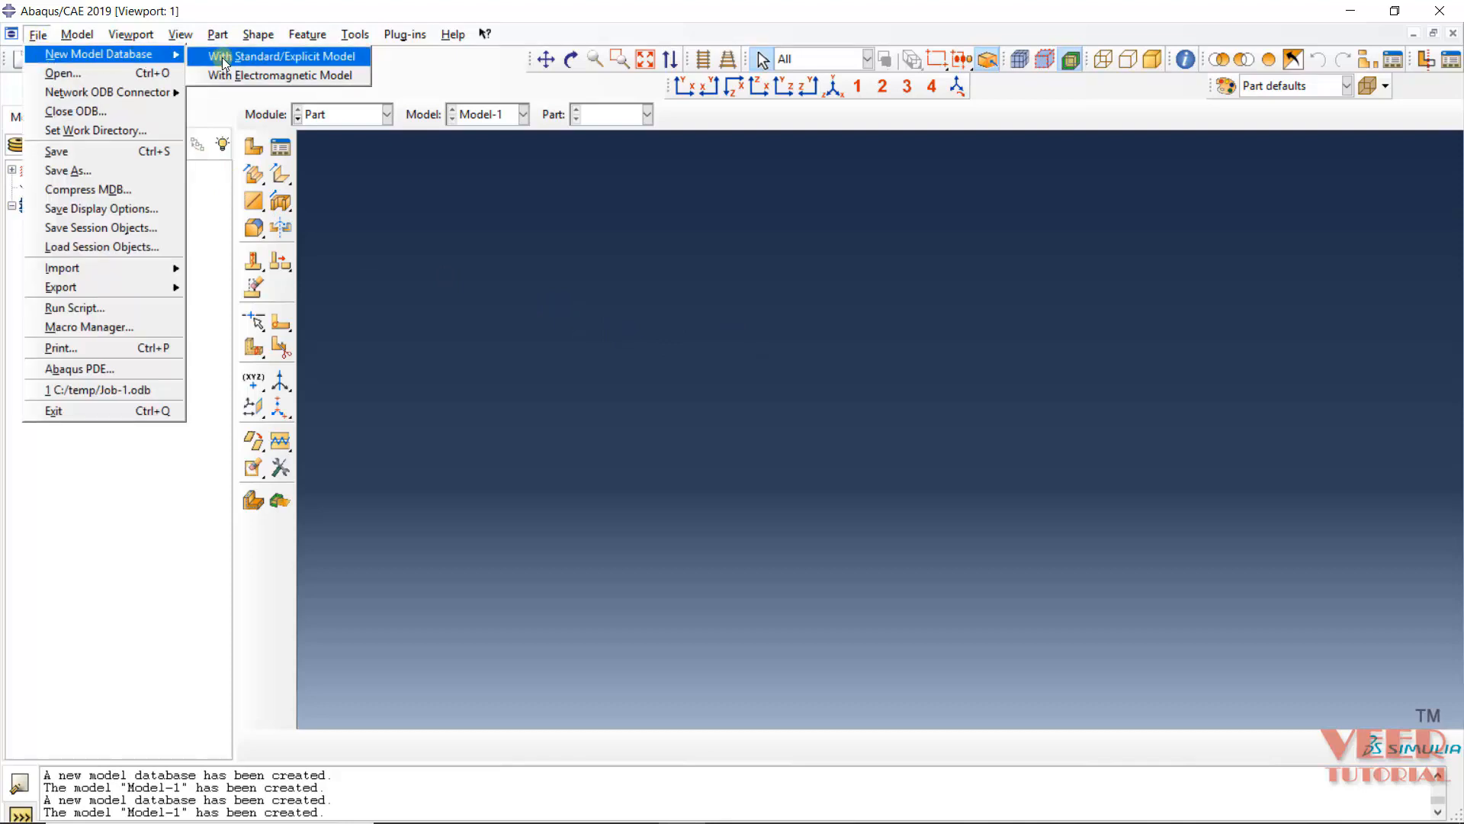
click(337, 58)
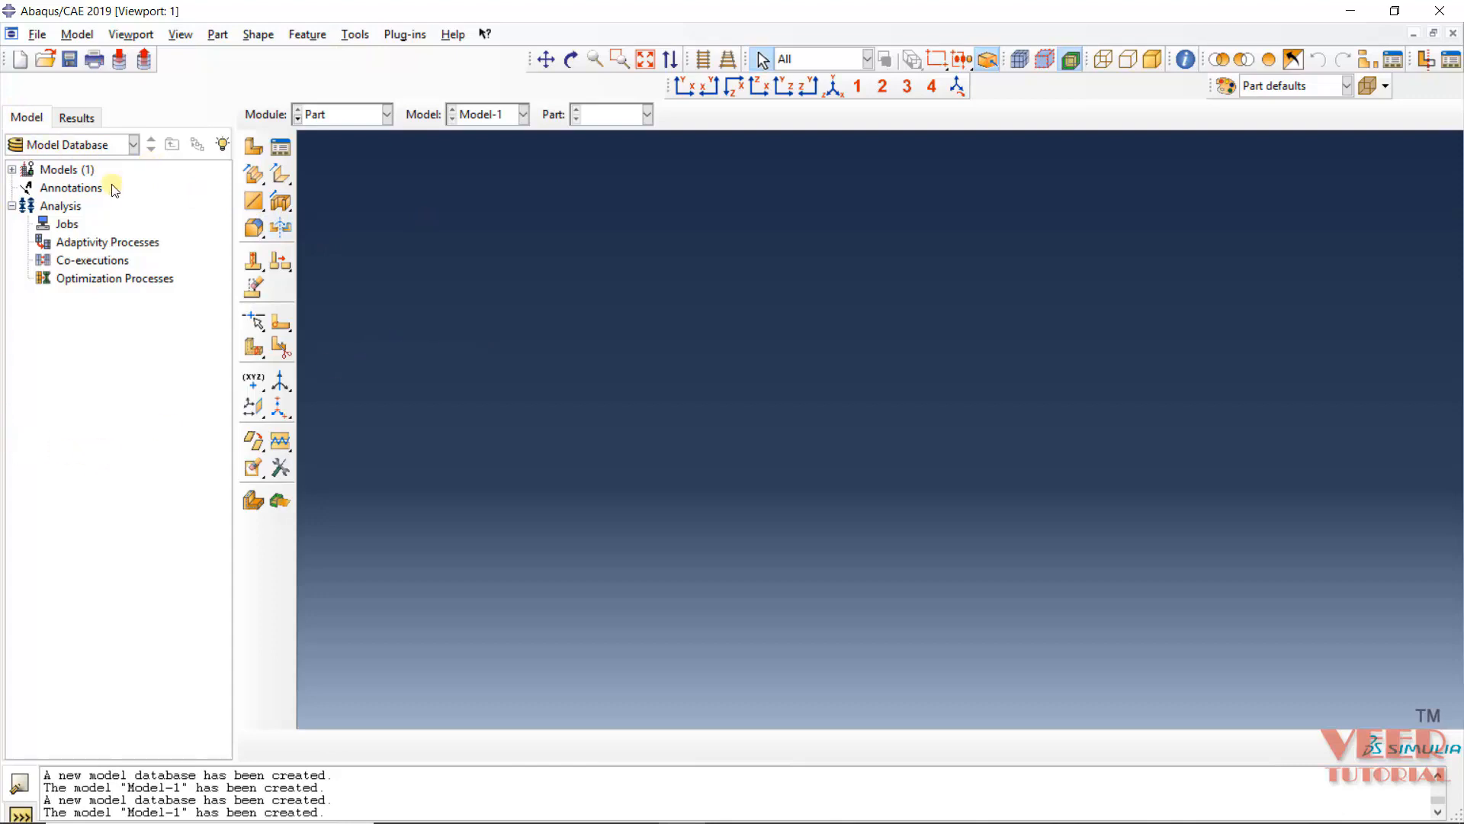
click(13, 170)
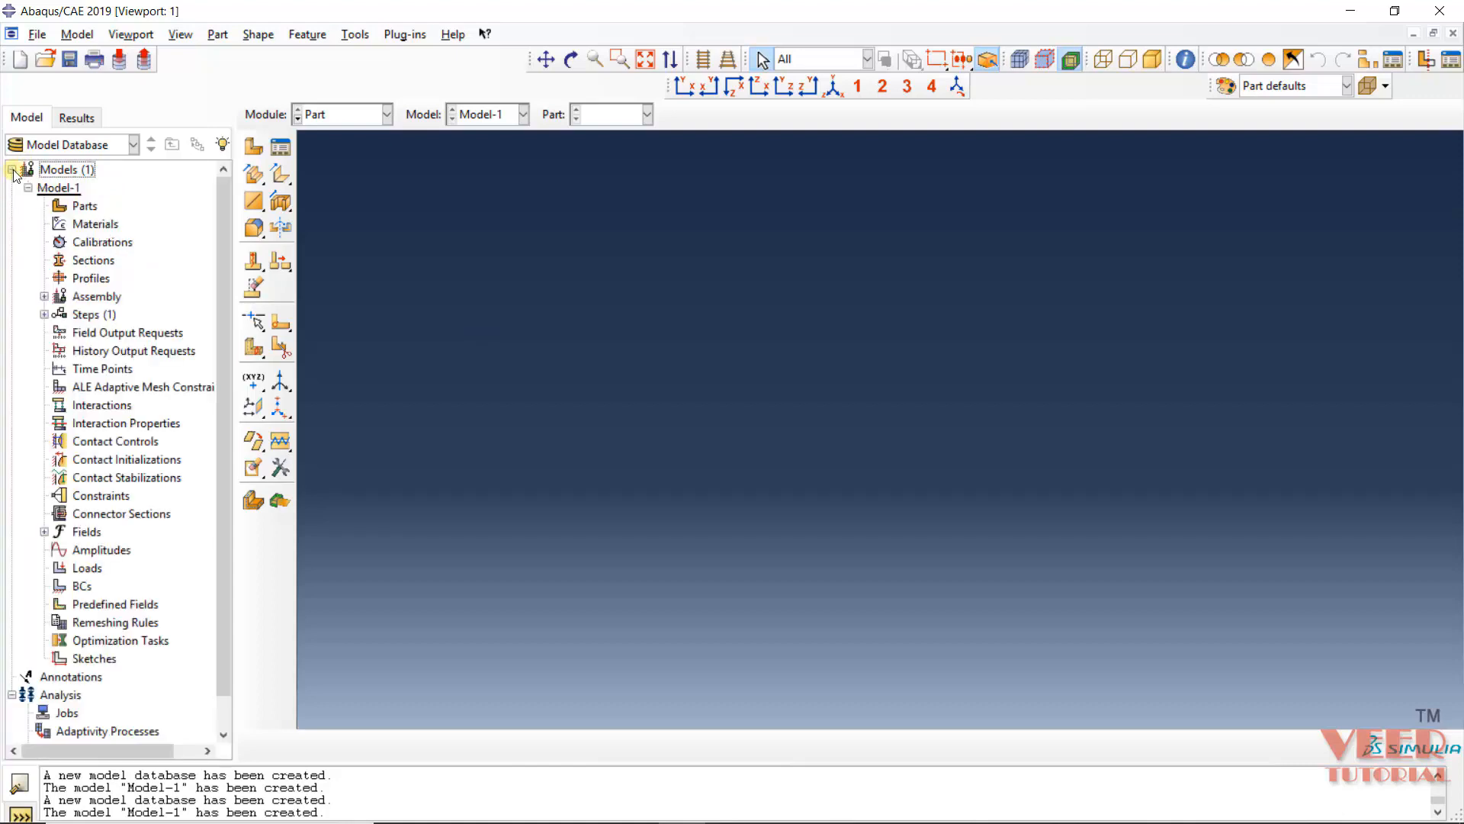
Create a 2D planar deformable wire part named beam_part with an approximate size of 10.
double_click(81, 207)
right_click(82, 206)
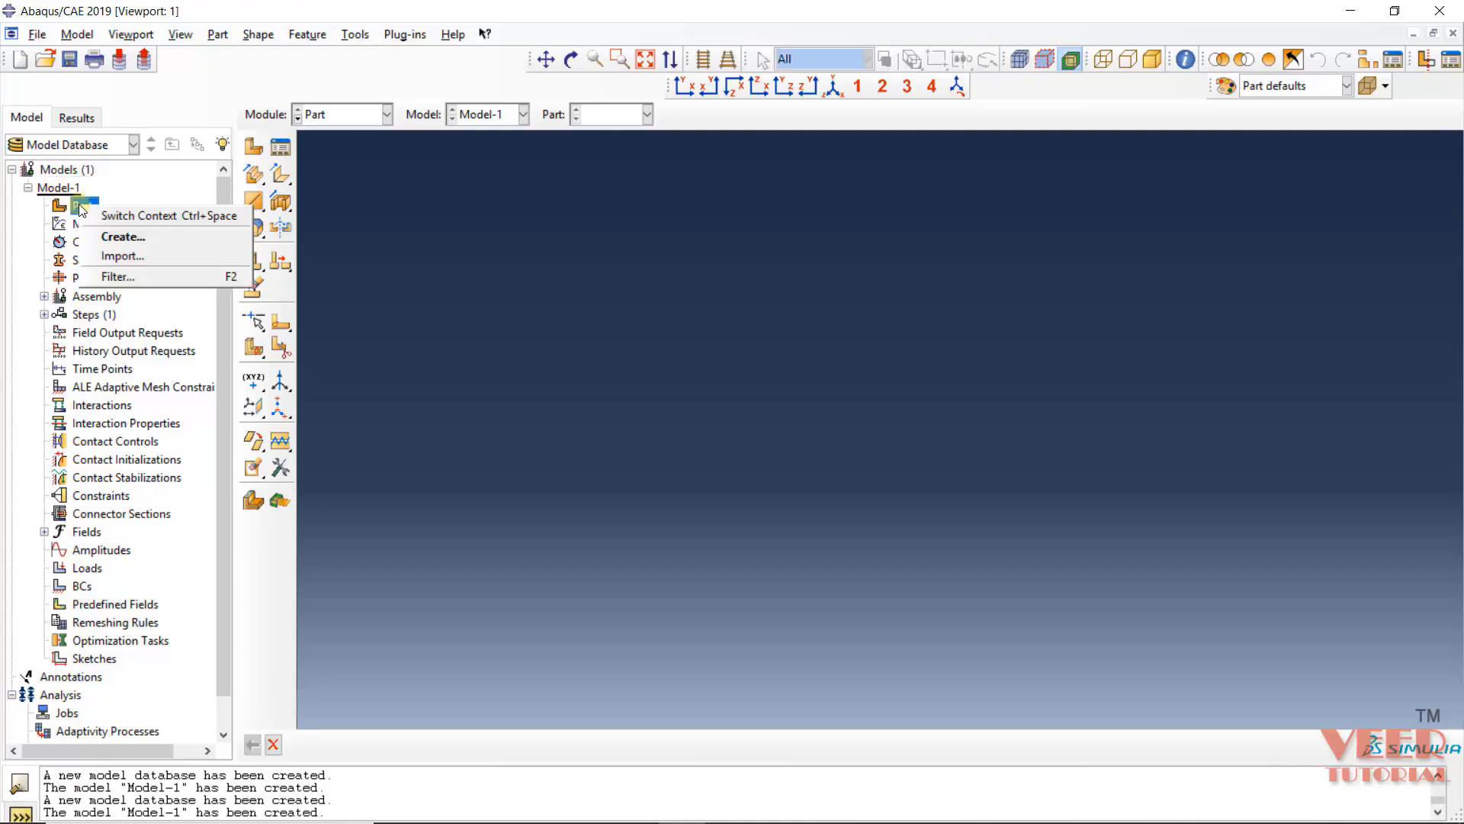
click(124, 237)
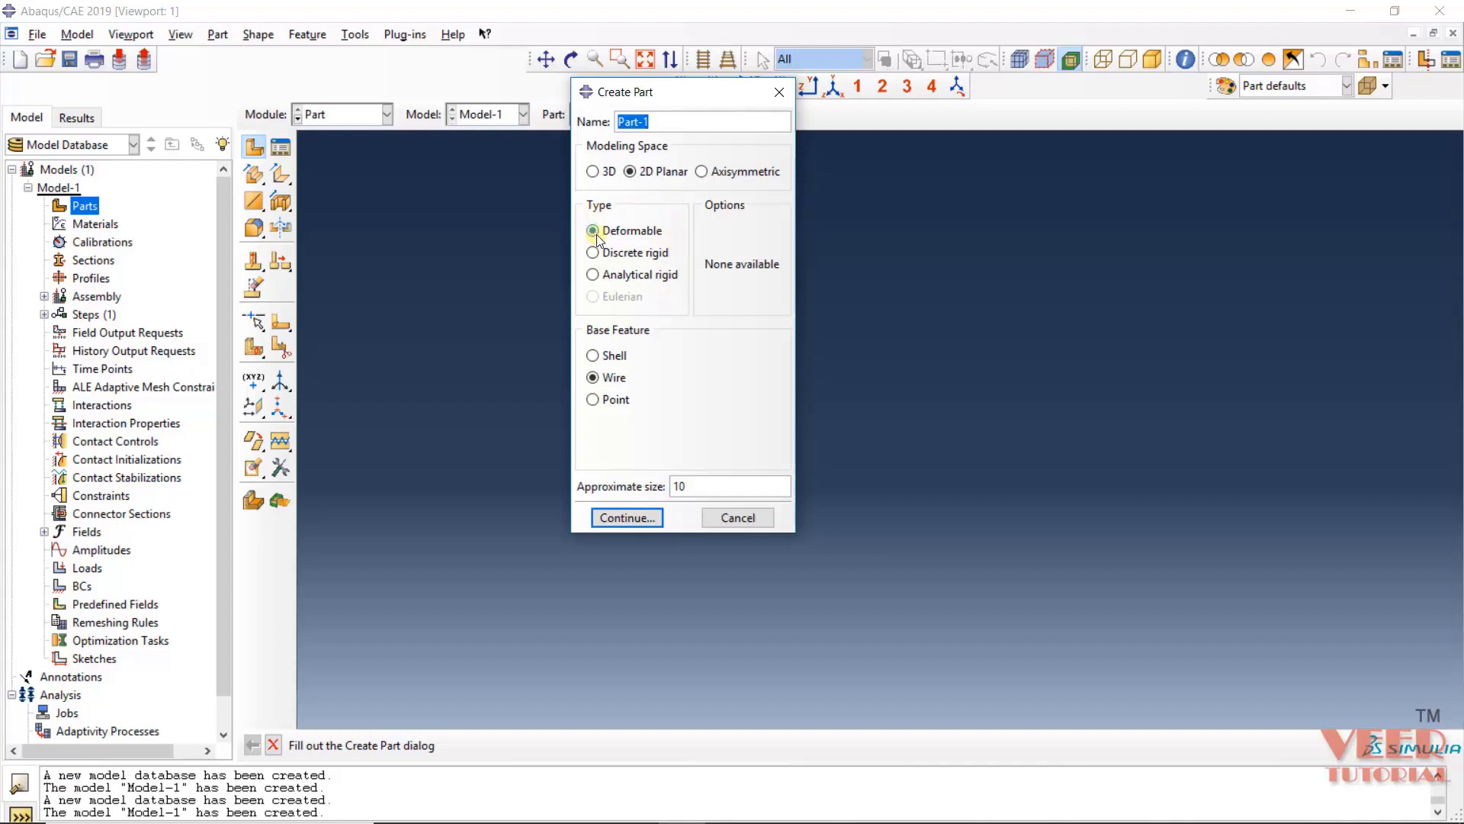
click(621, 237)
drag(771, 119, 550, 106)
text(beam_part)
click(642, 518)
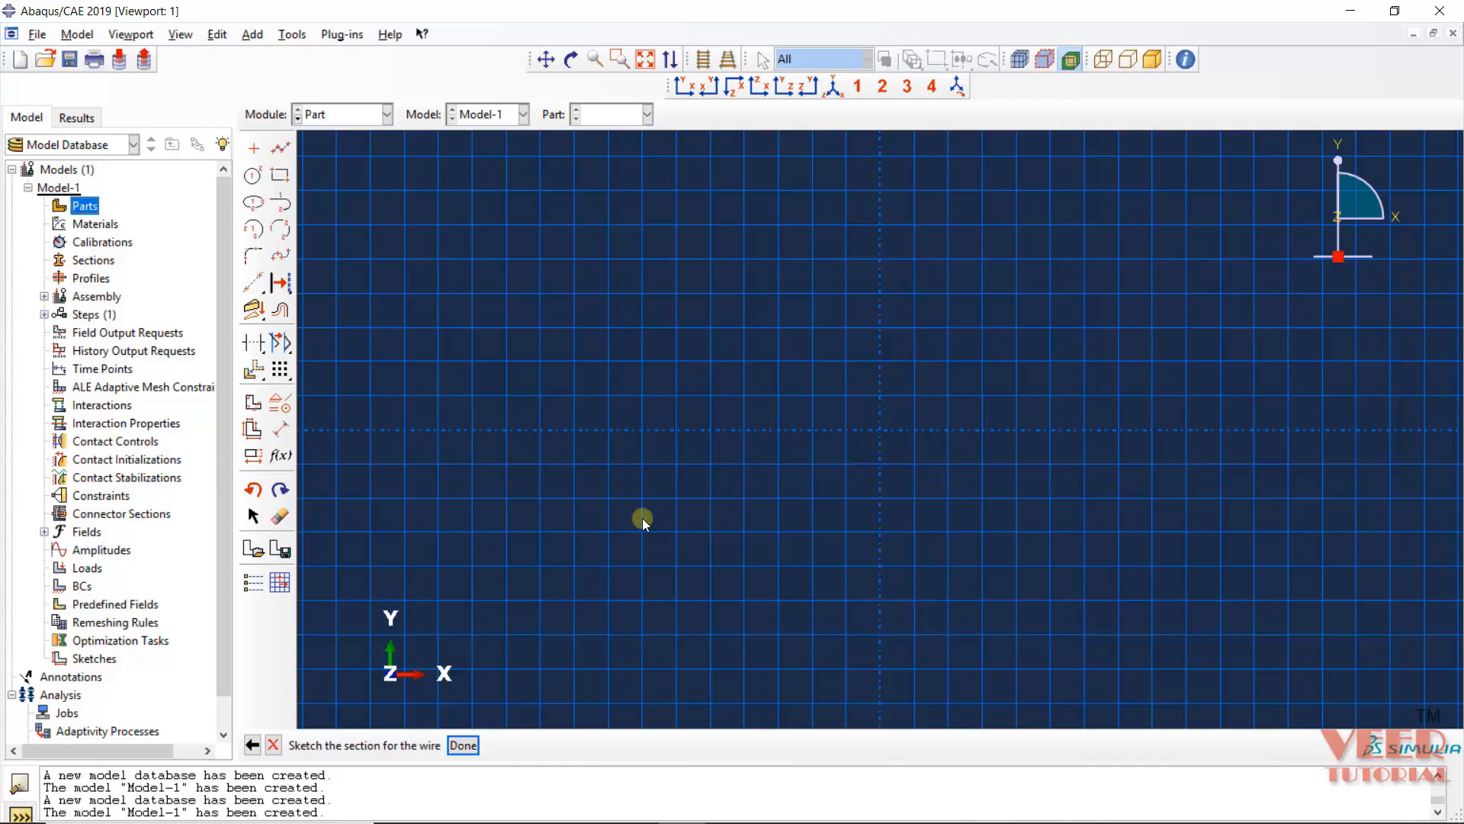
Sketch a horizontal line from 0,0 to 500,0 as the wire and finish the sketch.
click(282, 150)
click(283, 149)
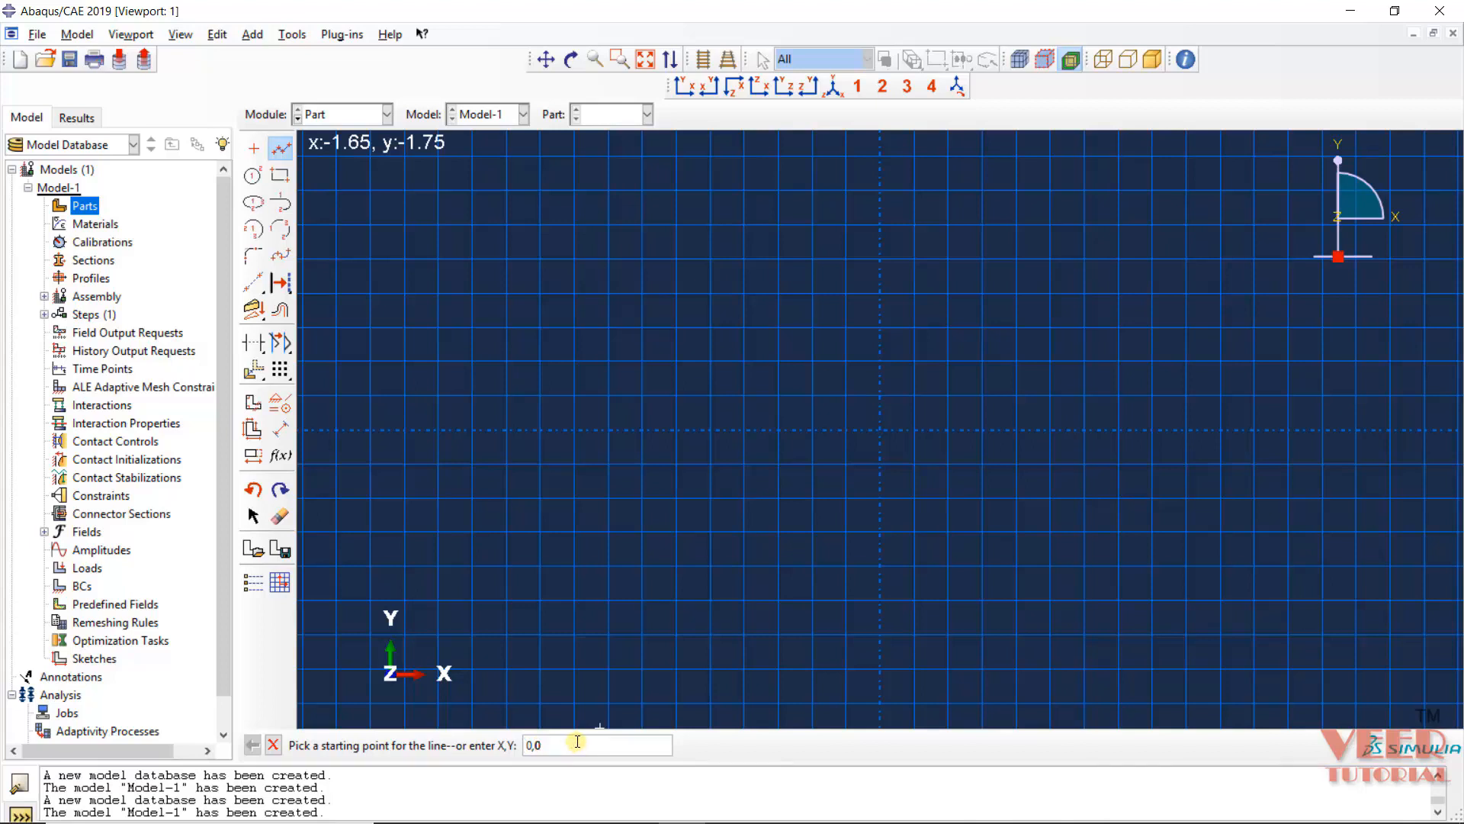
key(Return)
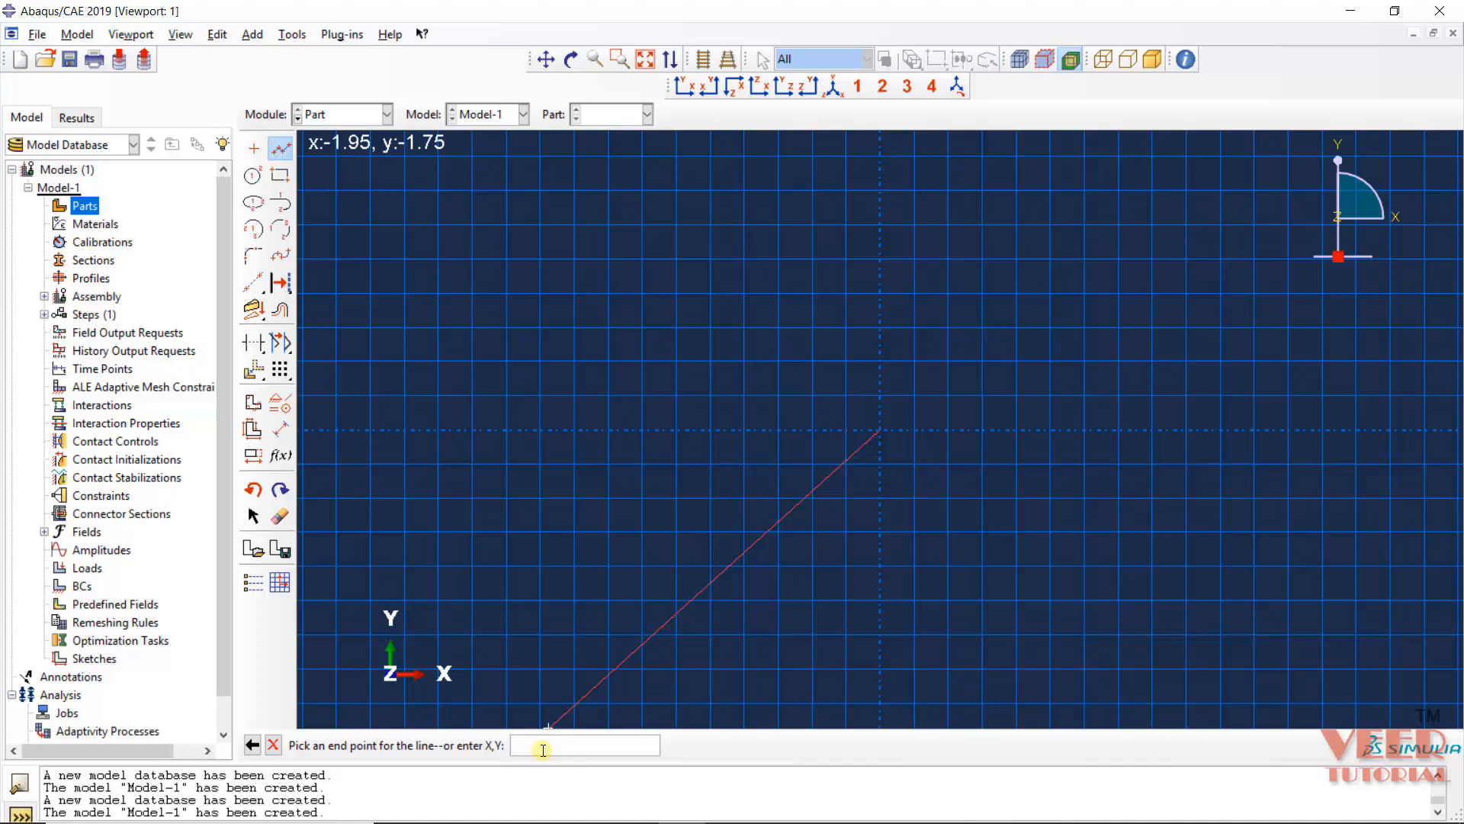
text(500,0)
key(Return)
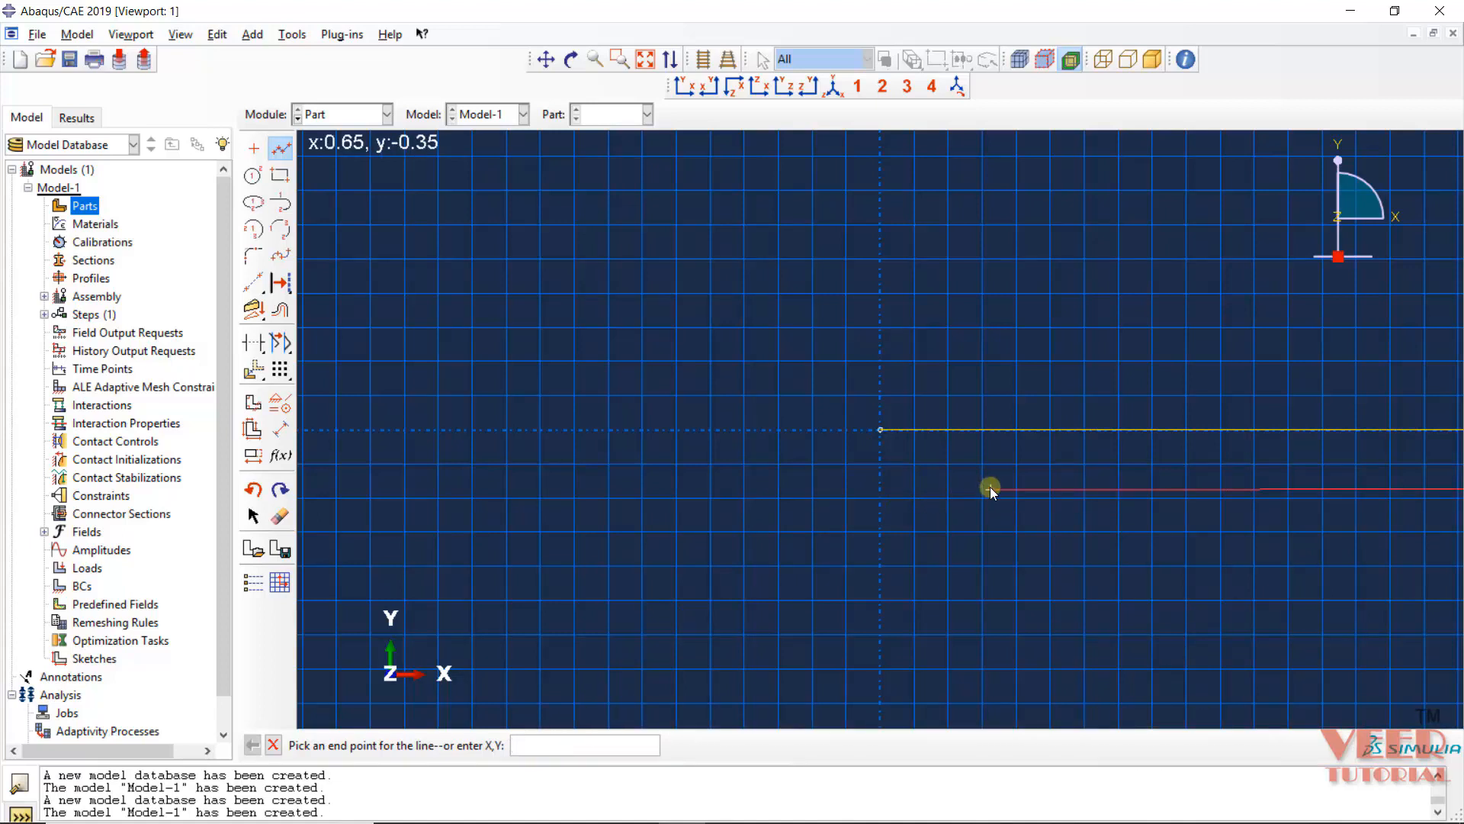
key(Escape)
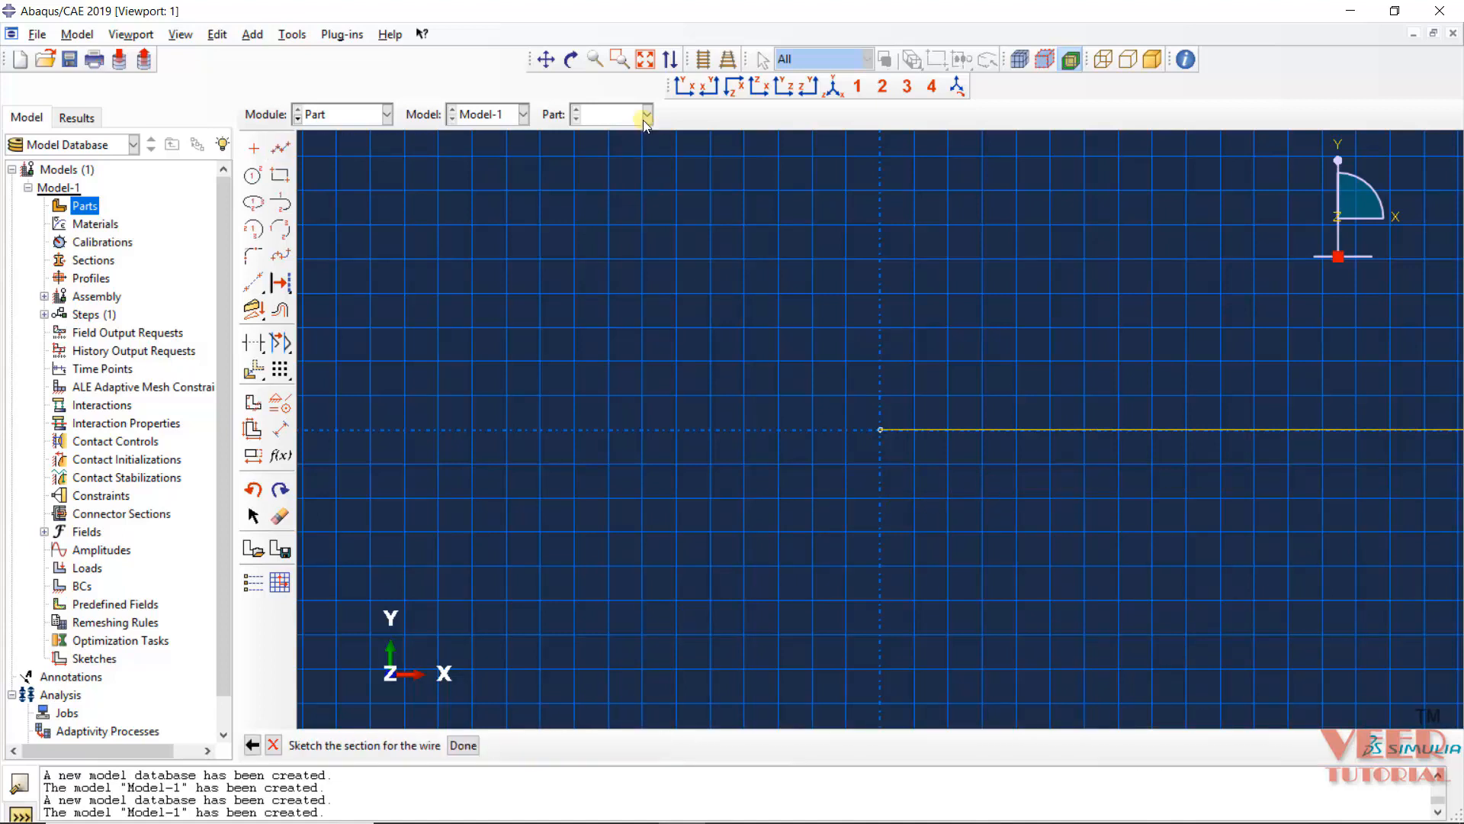
click(643, 61)
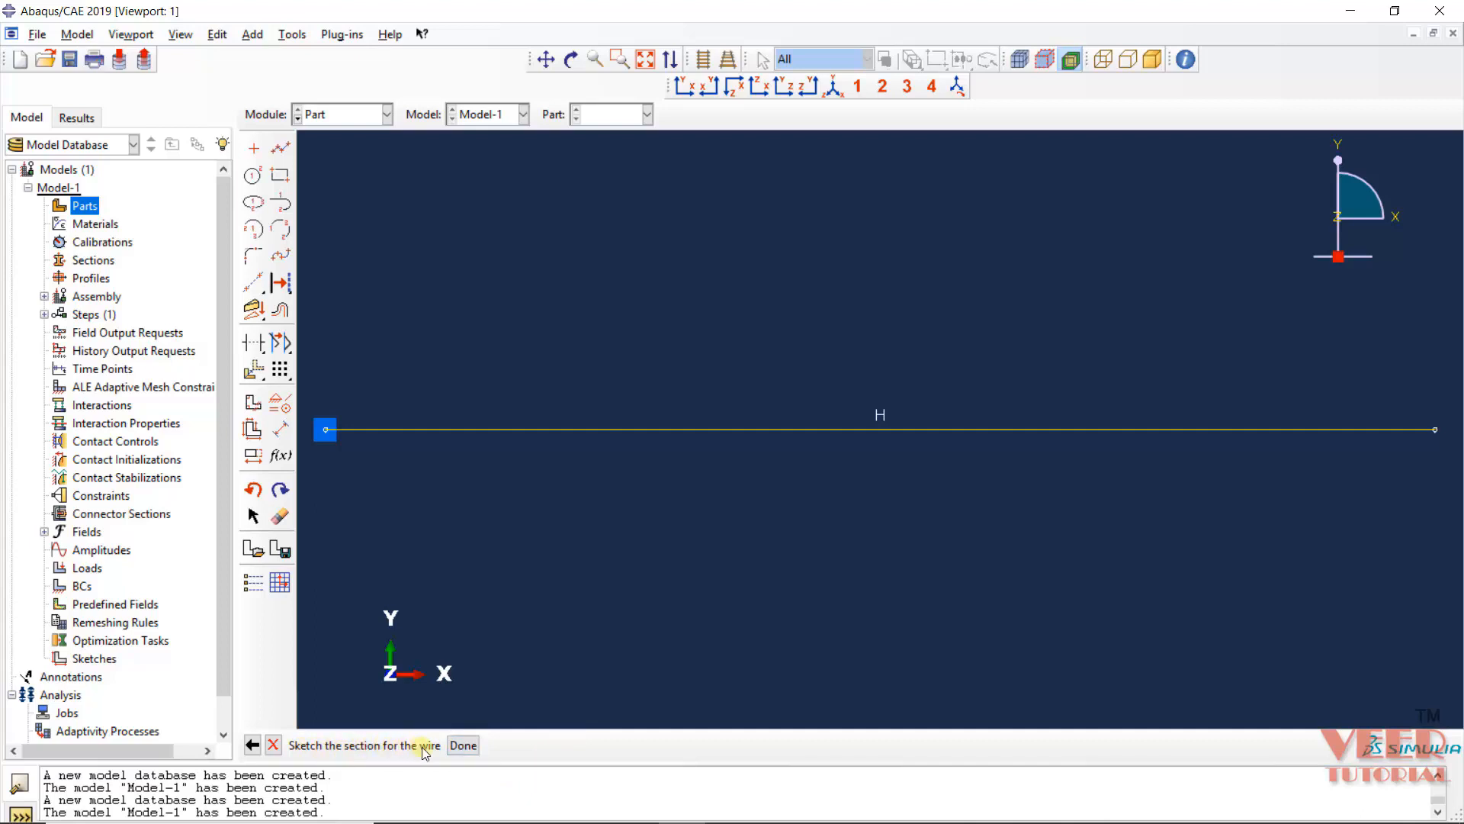
click(470, 747)
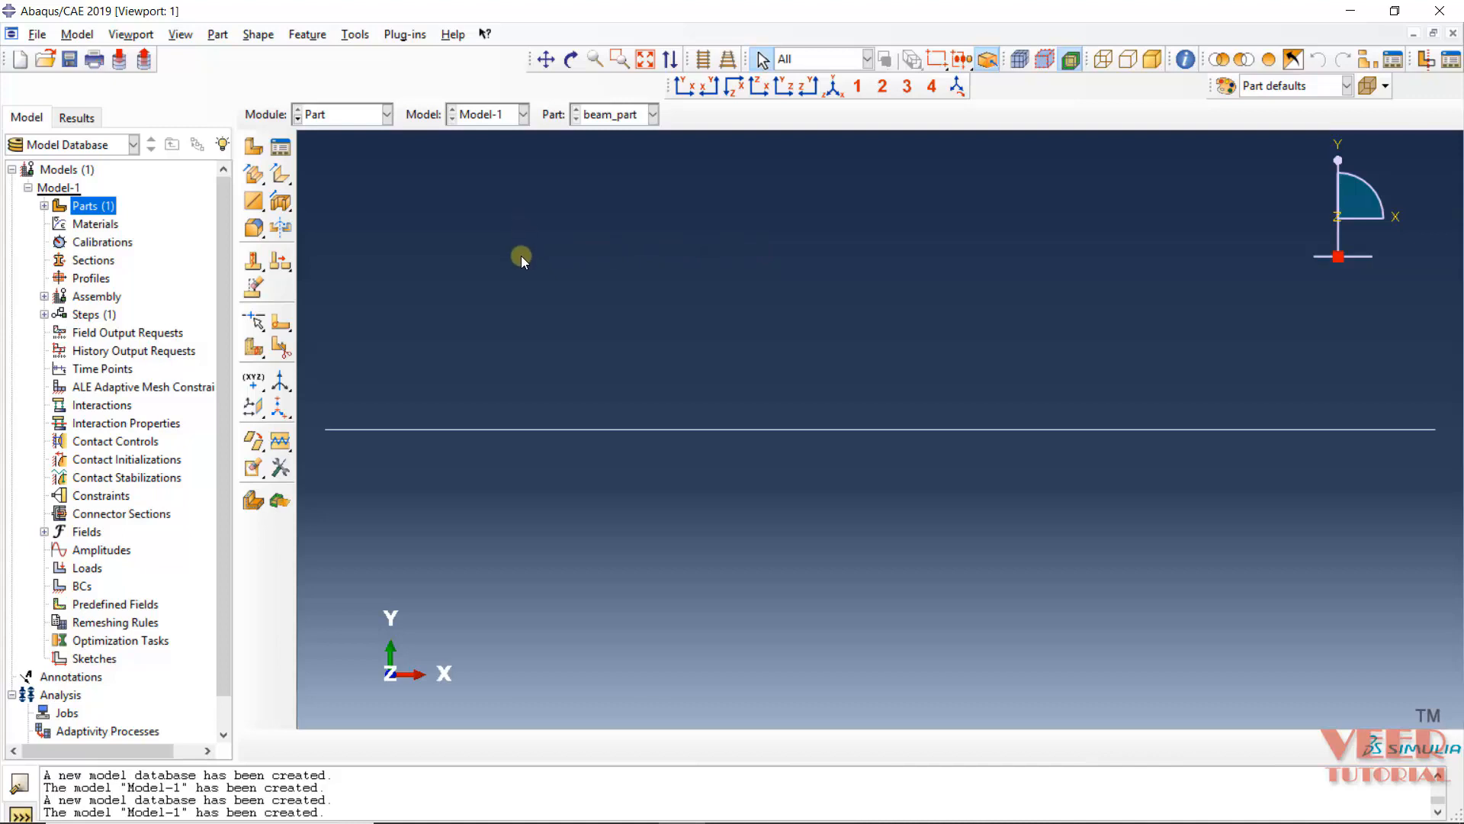
Create a new material named steel.
double_click(96, 224)
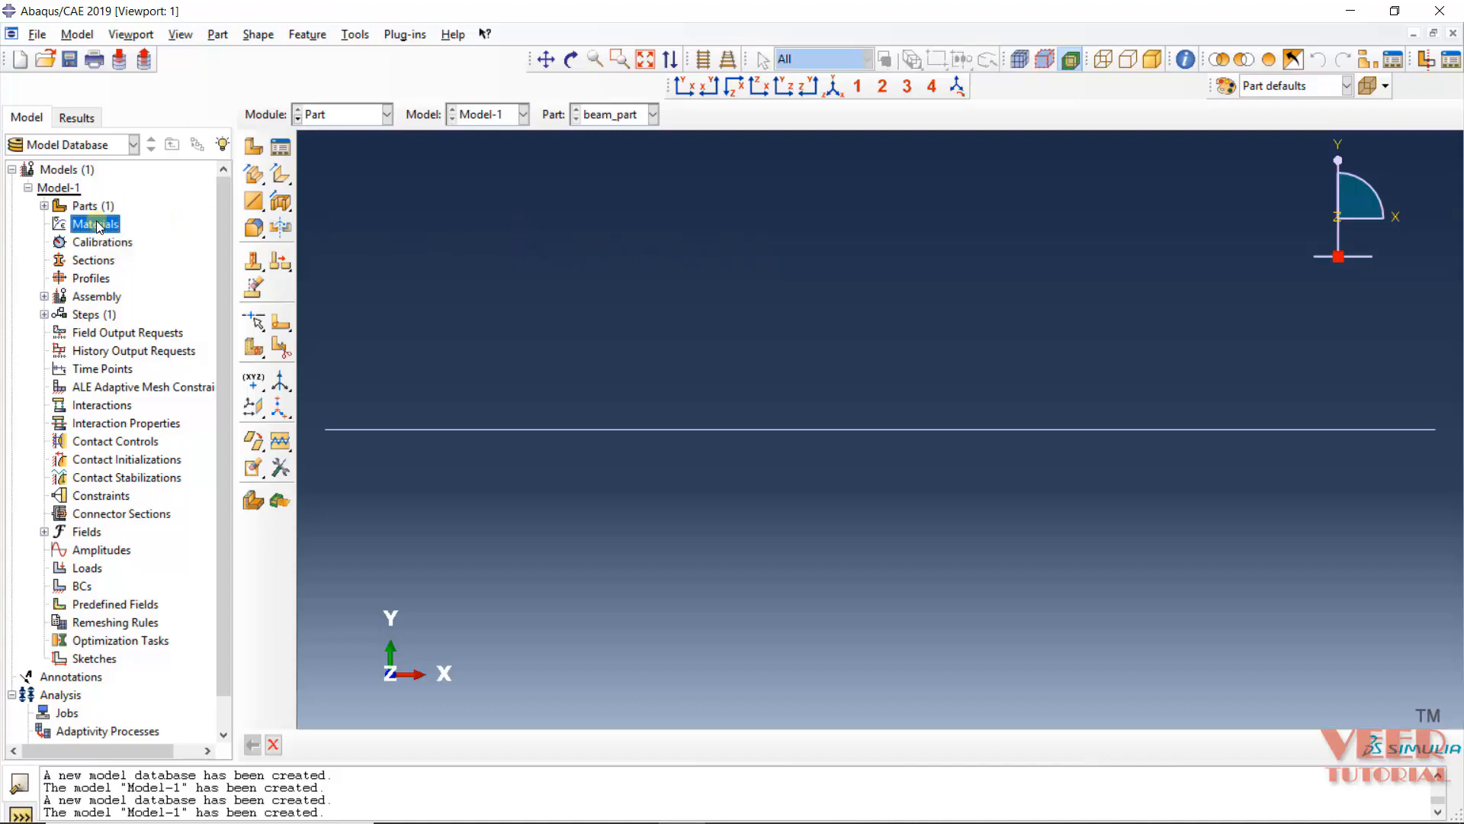
right_click(97, 226)
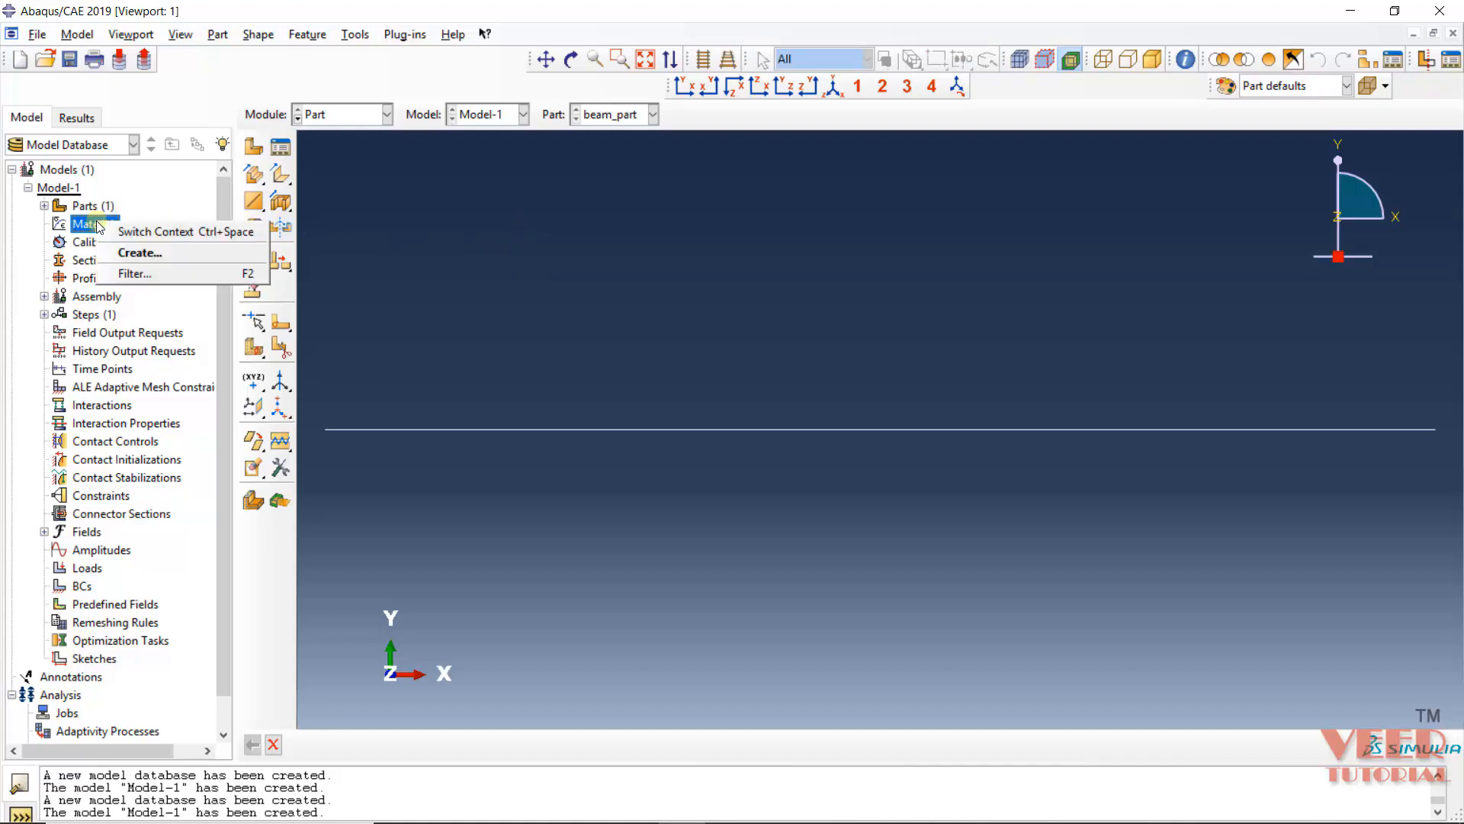
click(138, 253)
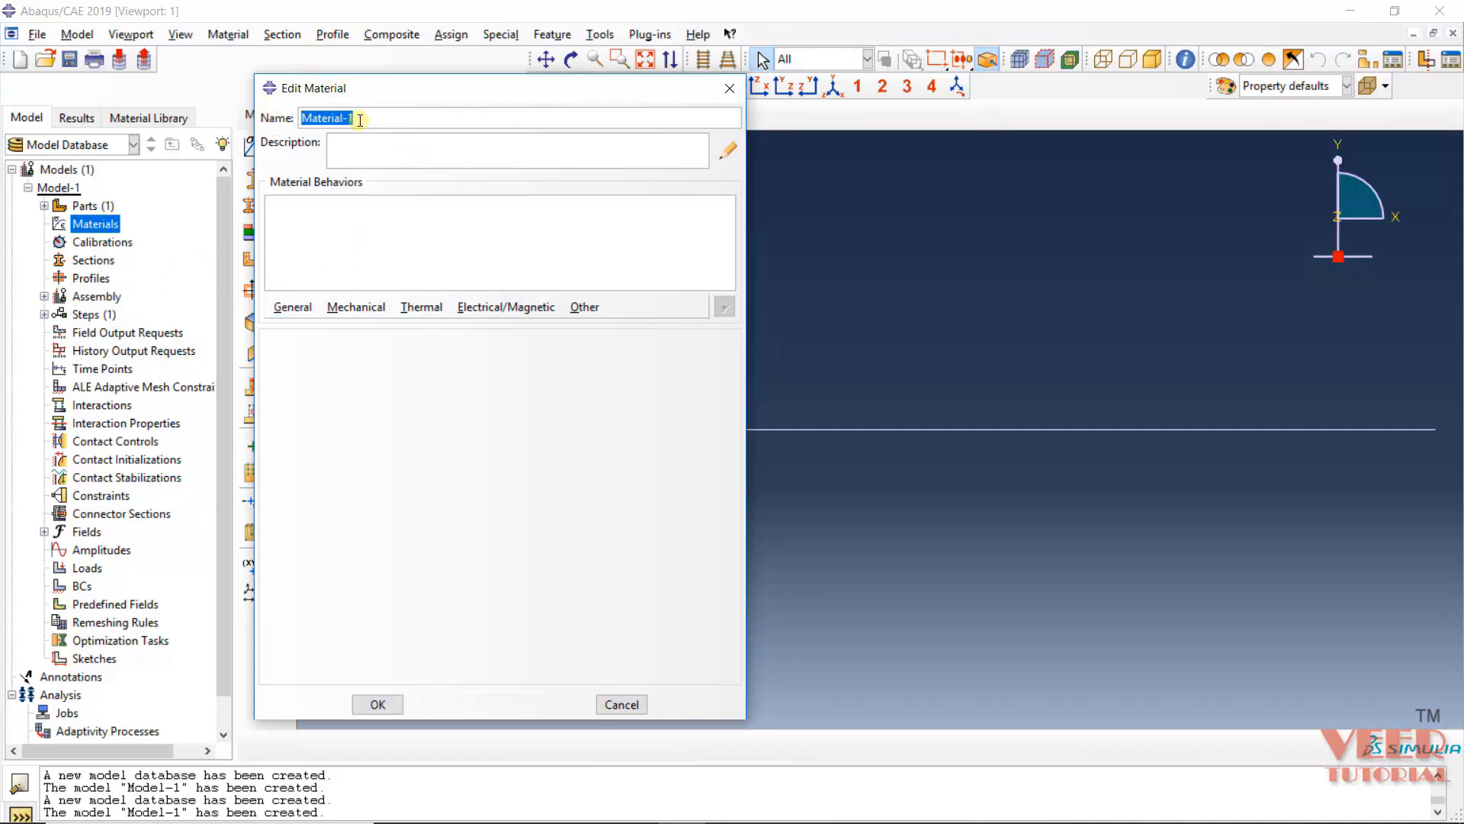
text(steel)
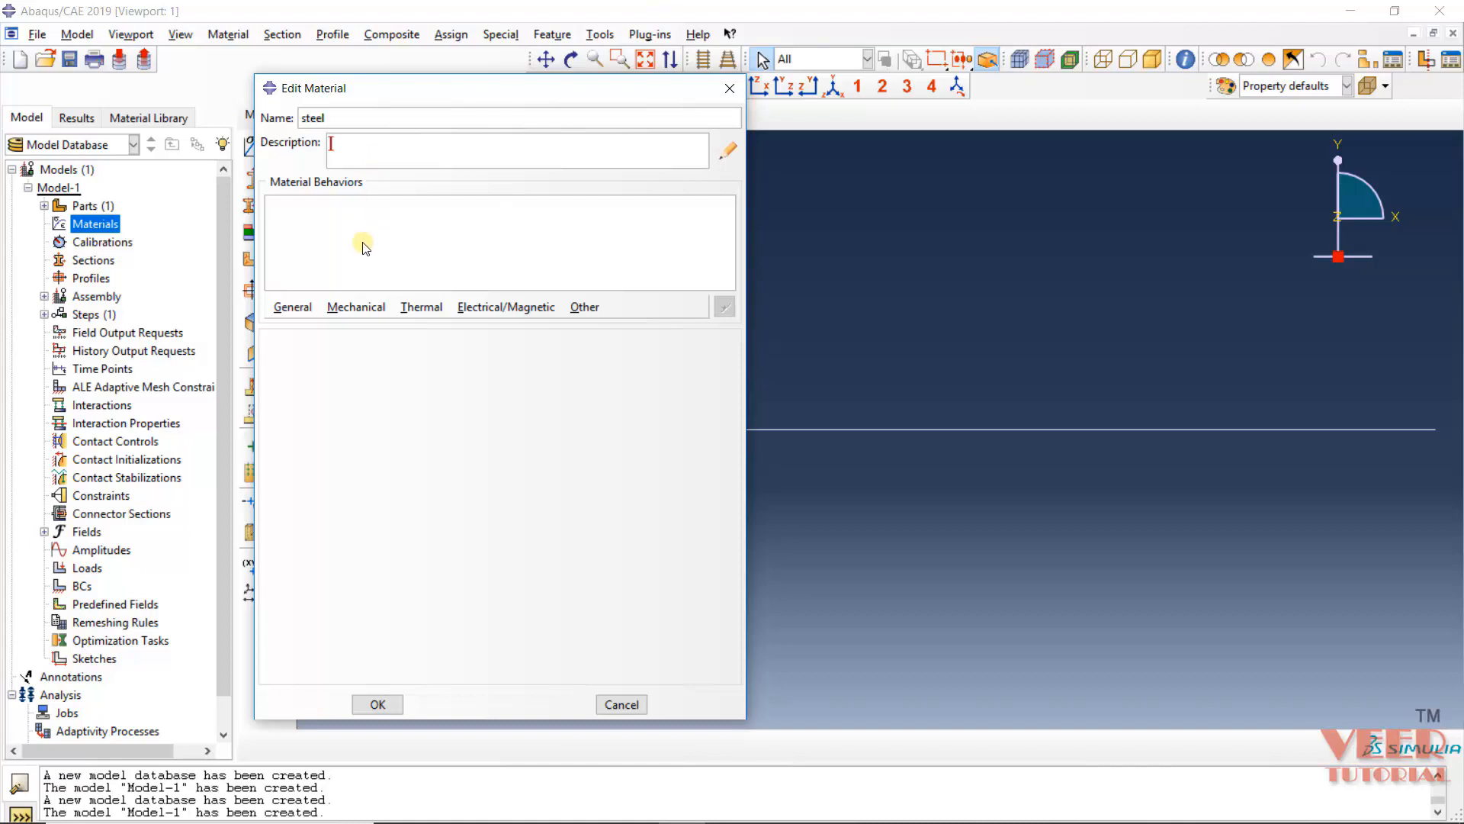
Add Elastic mechanical behavior of type Isotropic to the steel material.
click(357, 308)
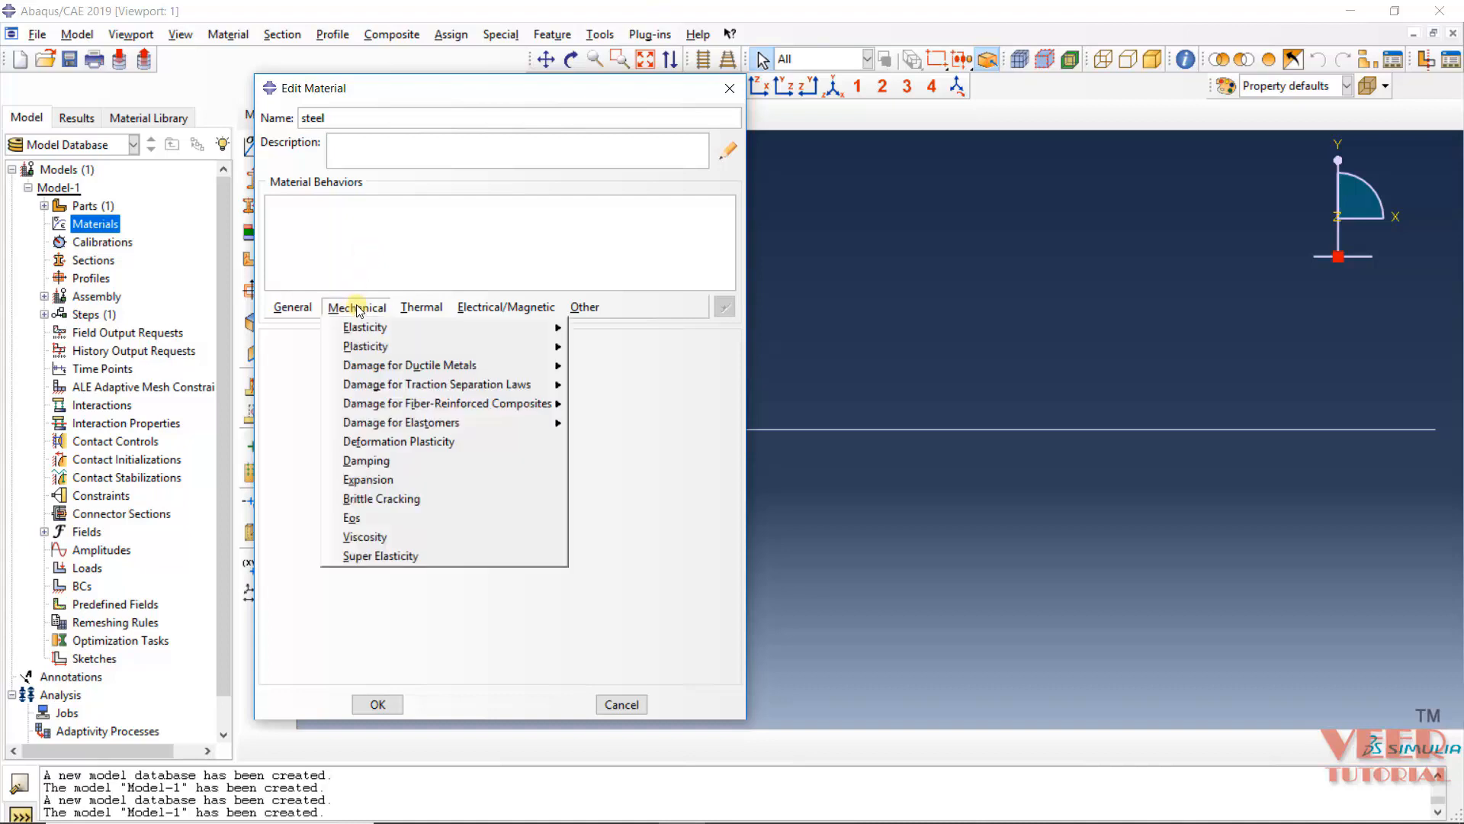
mouse_move(373, 336)
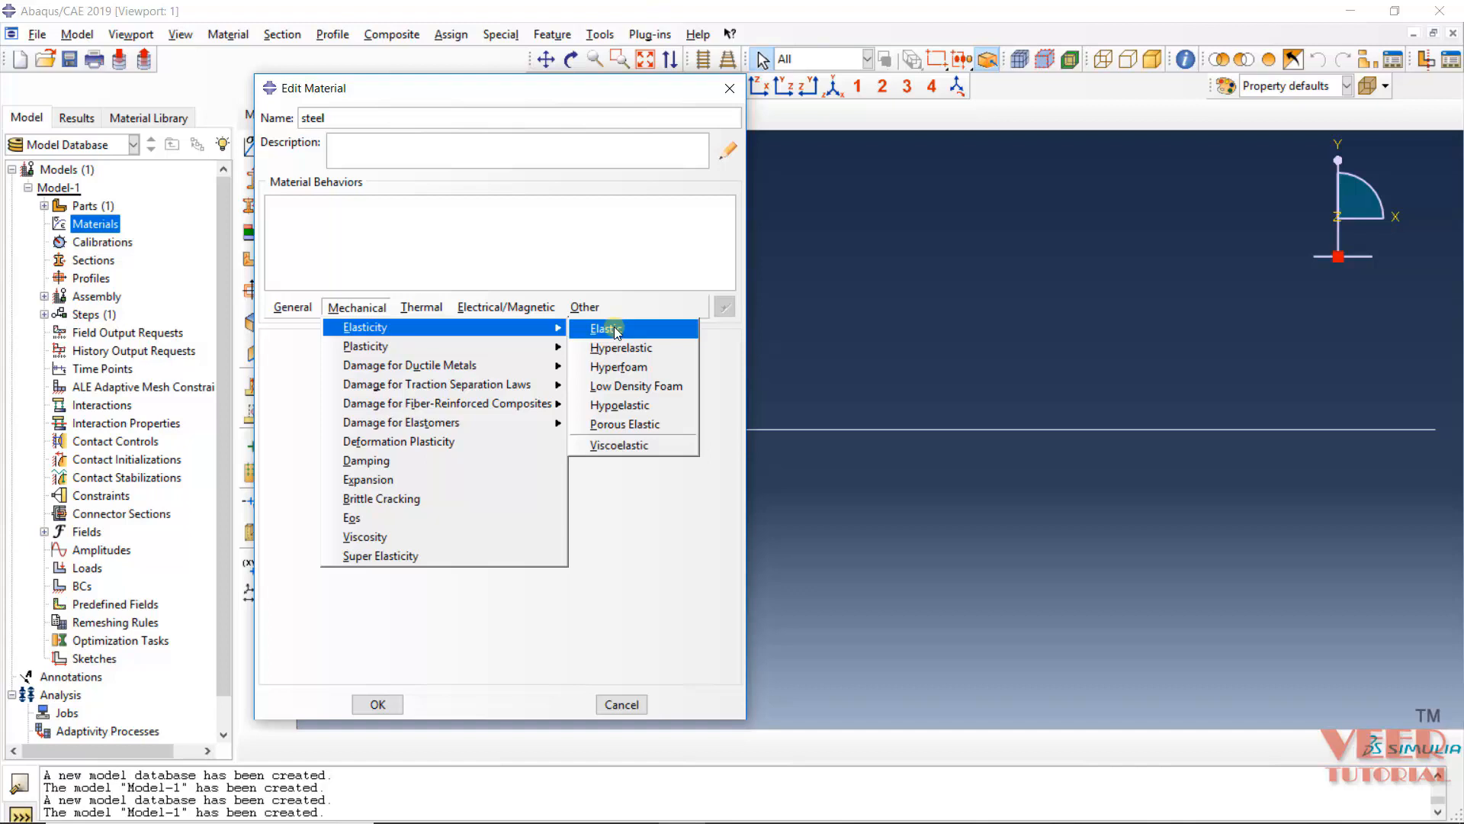
mouse_move(528, 353)
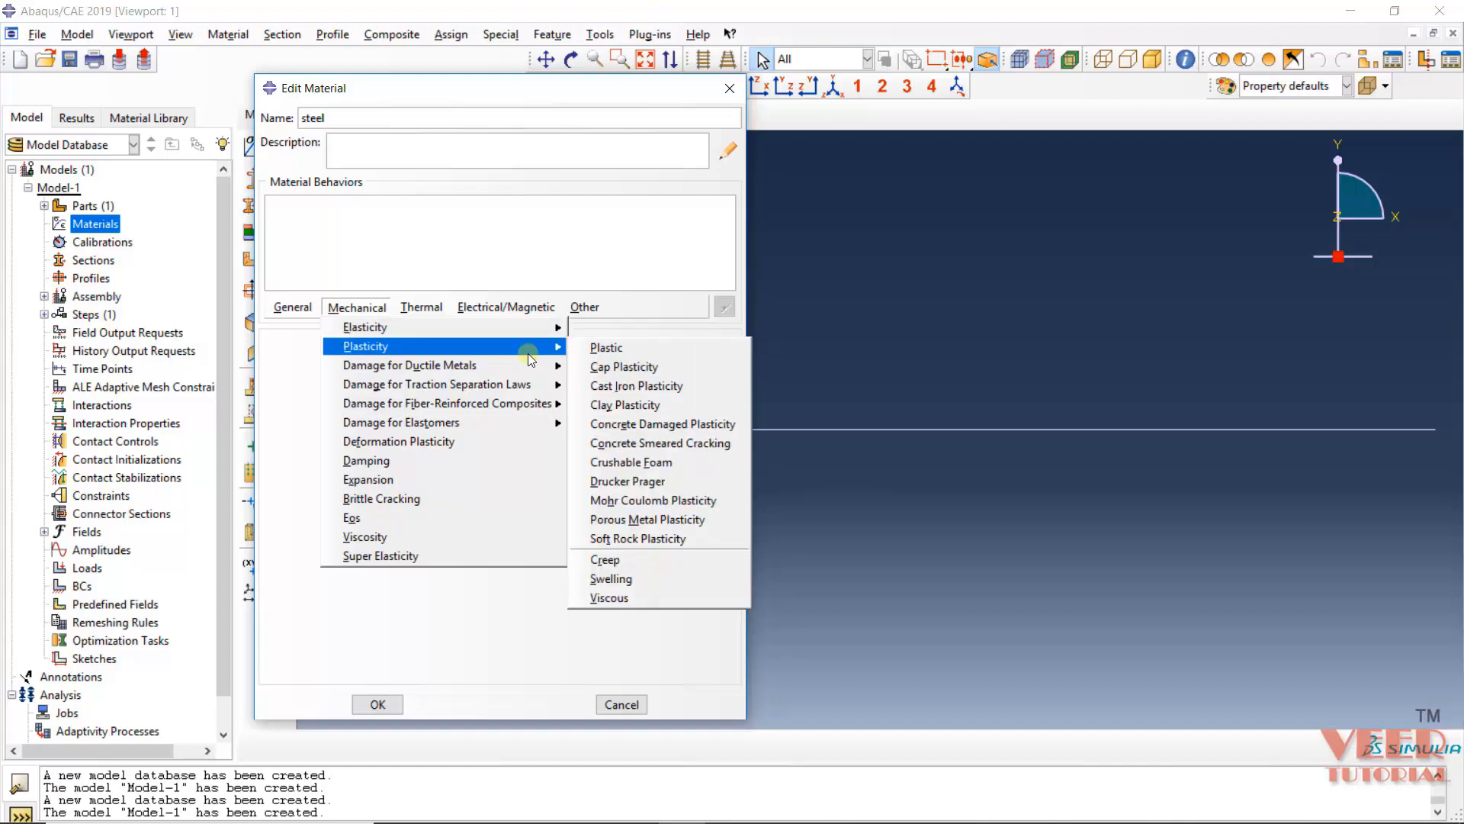
mouse_move(454, 347)
mouse_move(489, 329)
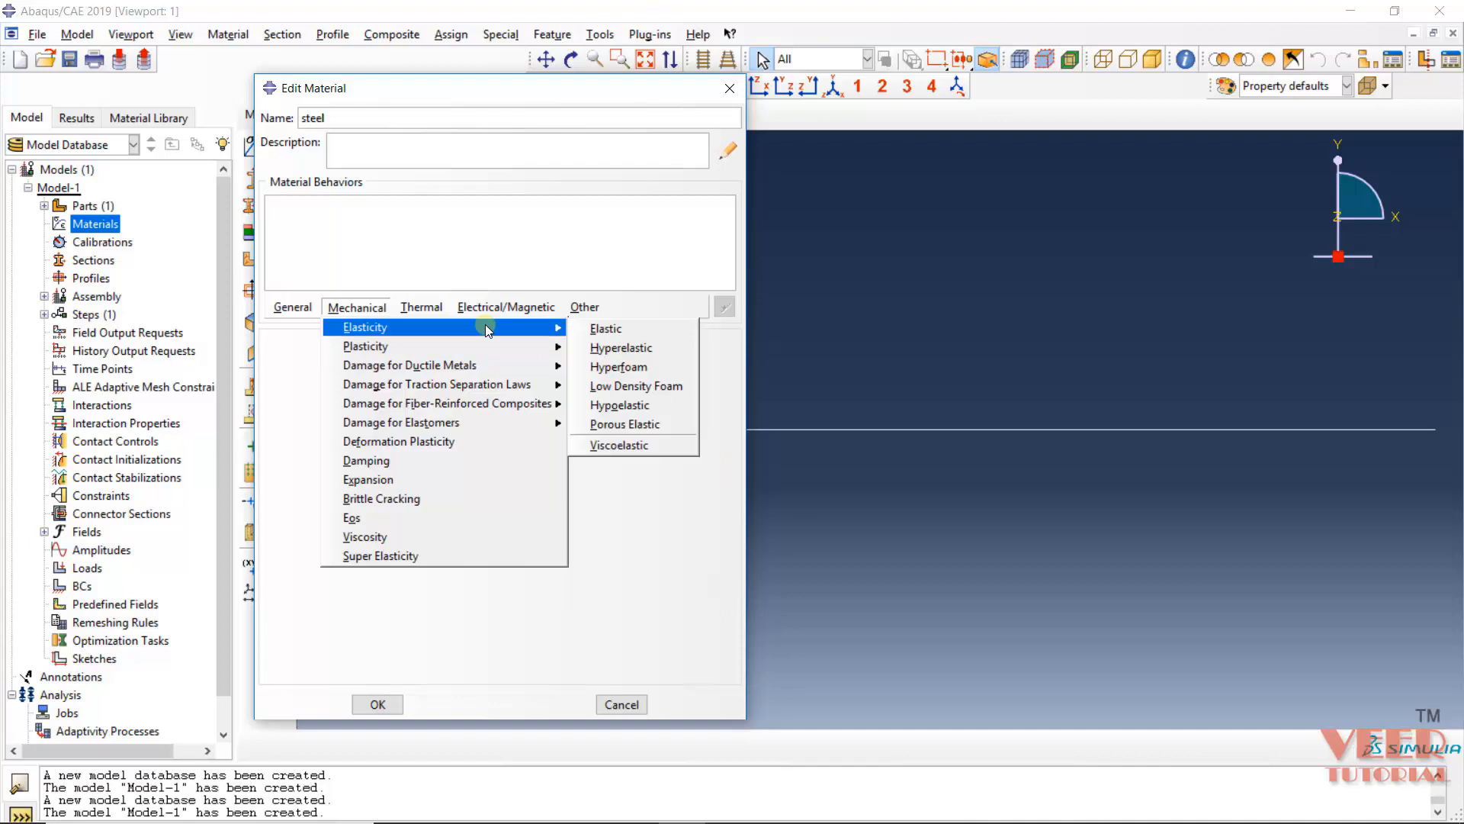
click(613, 327)
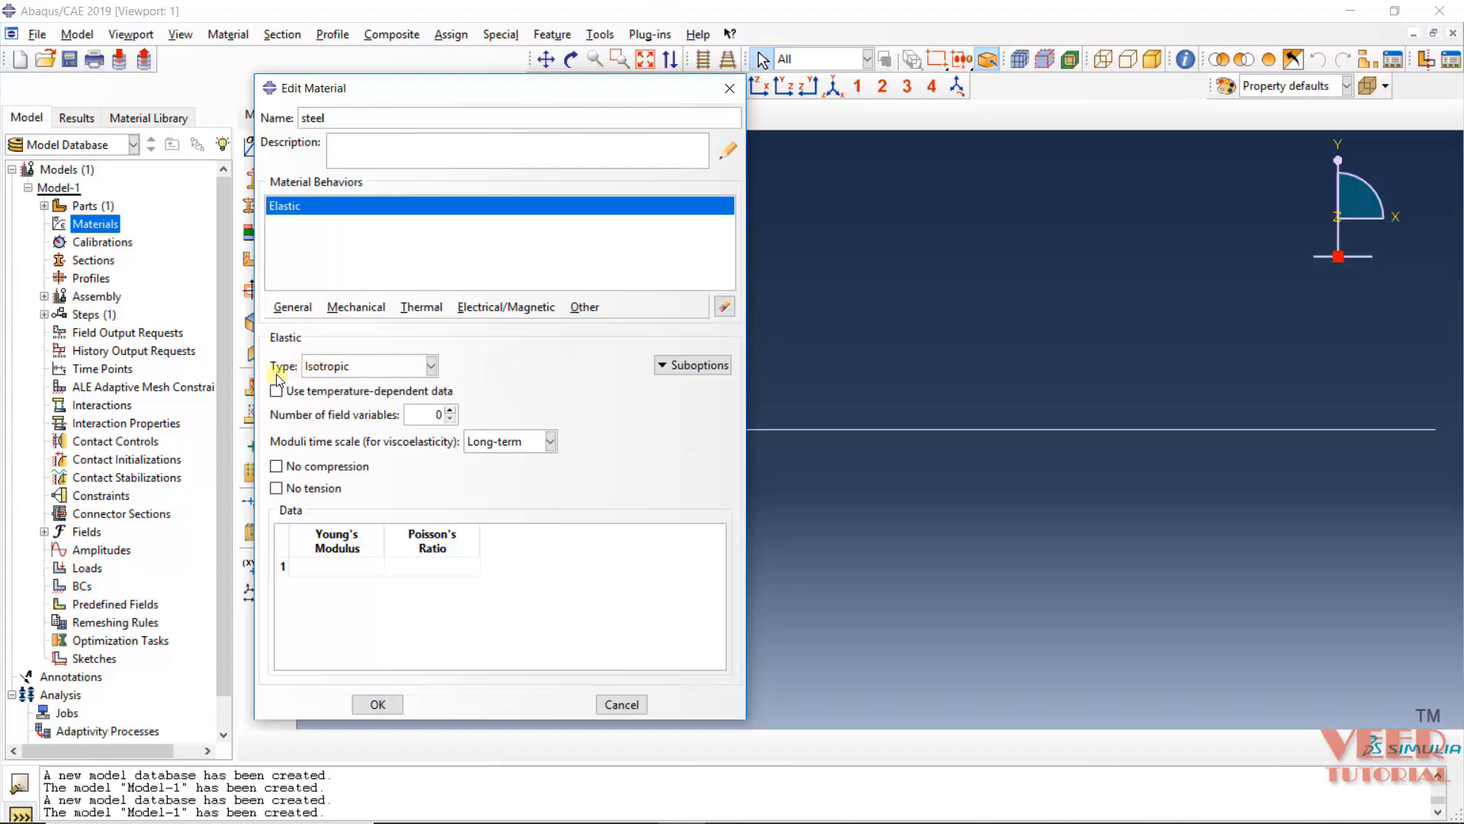
click(432, 367)
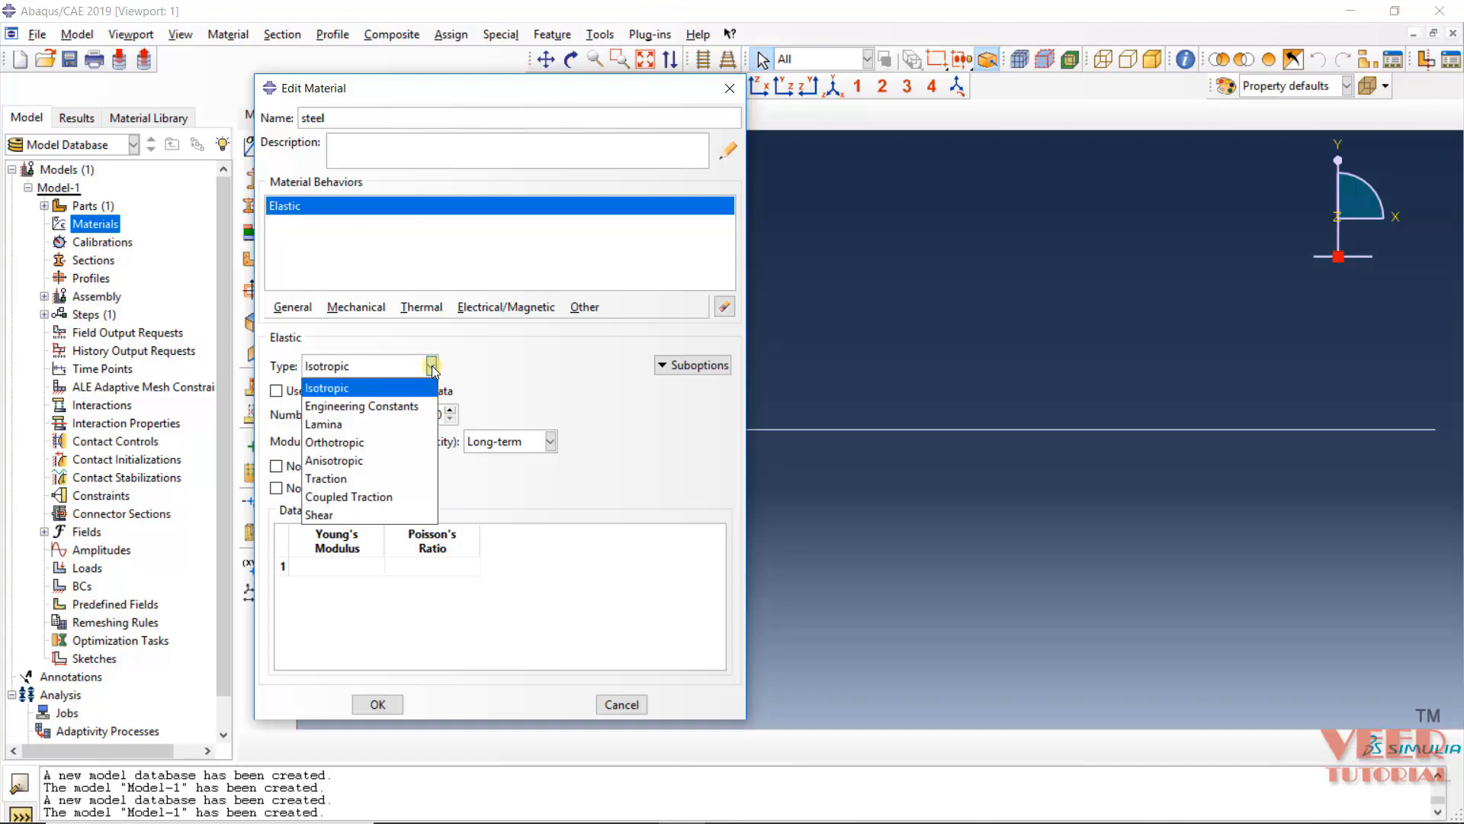
click(358, 393)
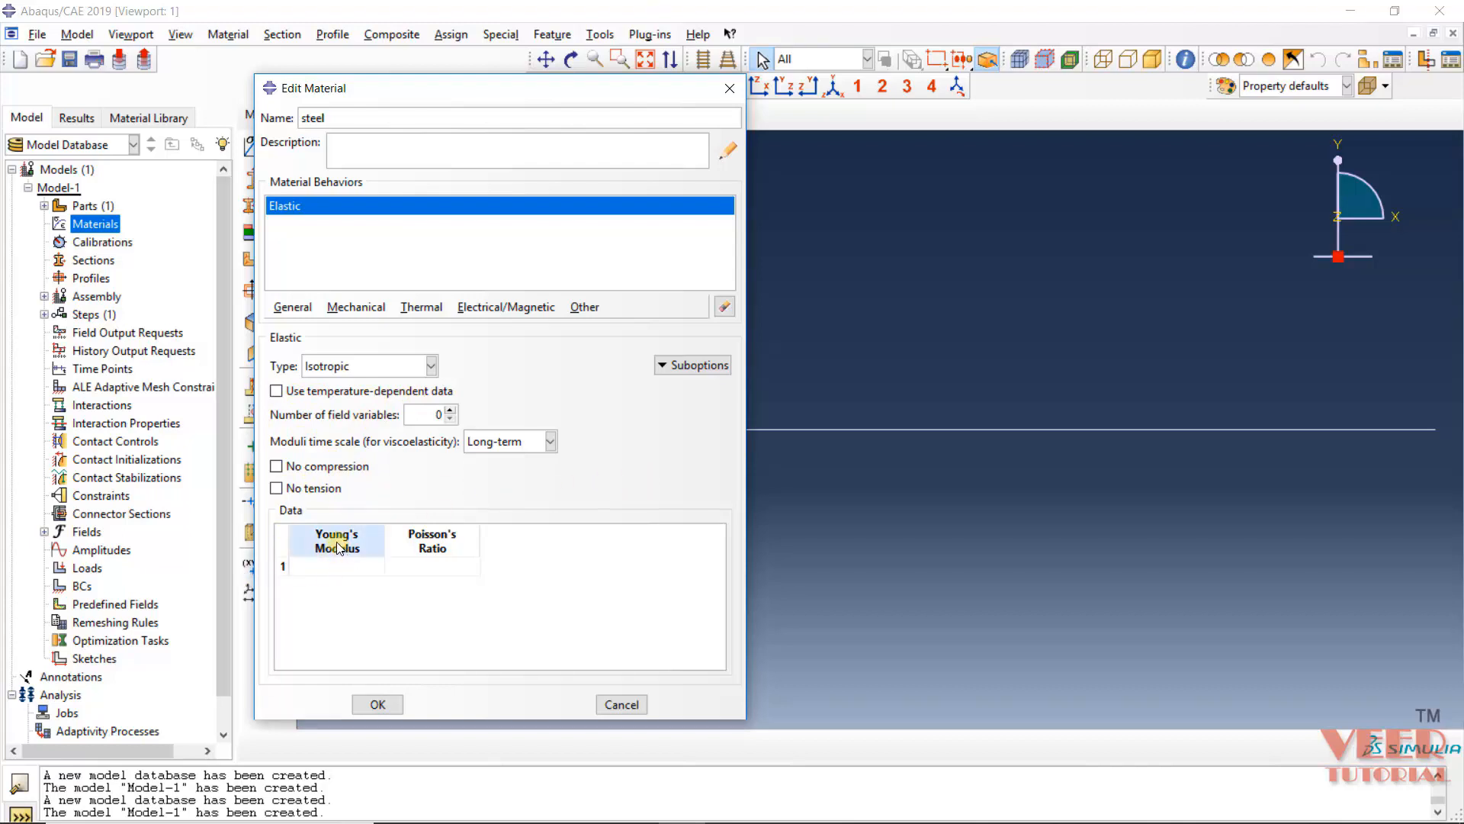
Set the steel's Young's modulus to 210000 and Poisson's ratio to 0.3, and save the material.
click(346, 566)
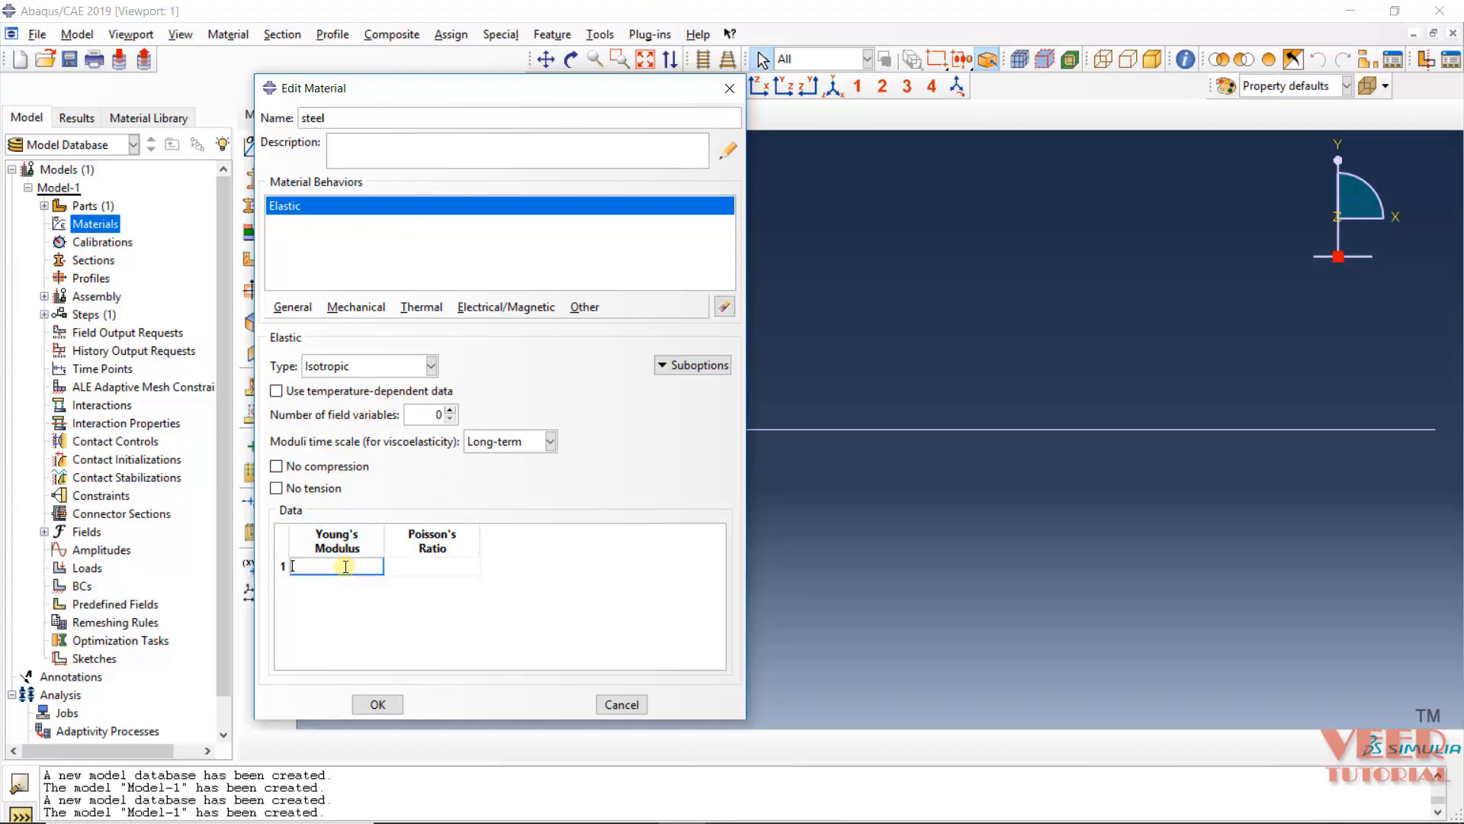
text(210000)
key(Return)
click(437, 568)
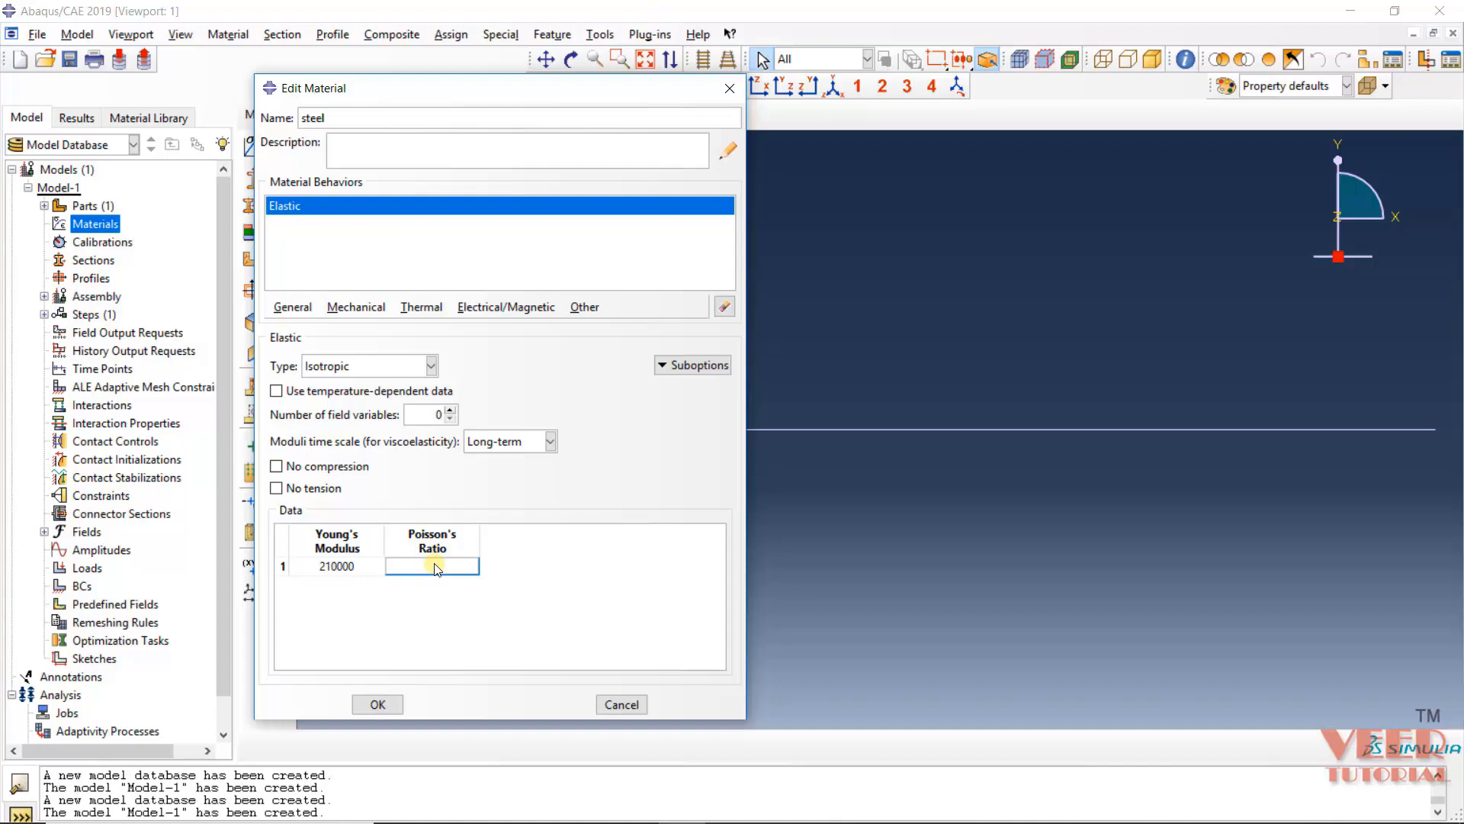
text(0.3)
key(Return)
click(378, 705)
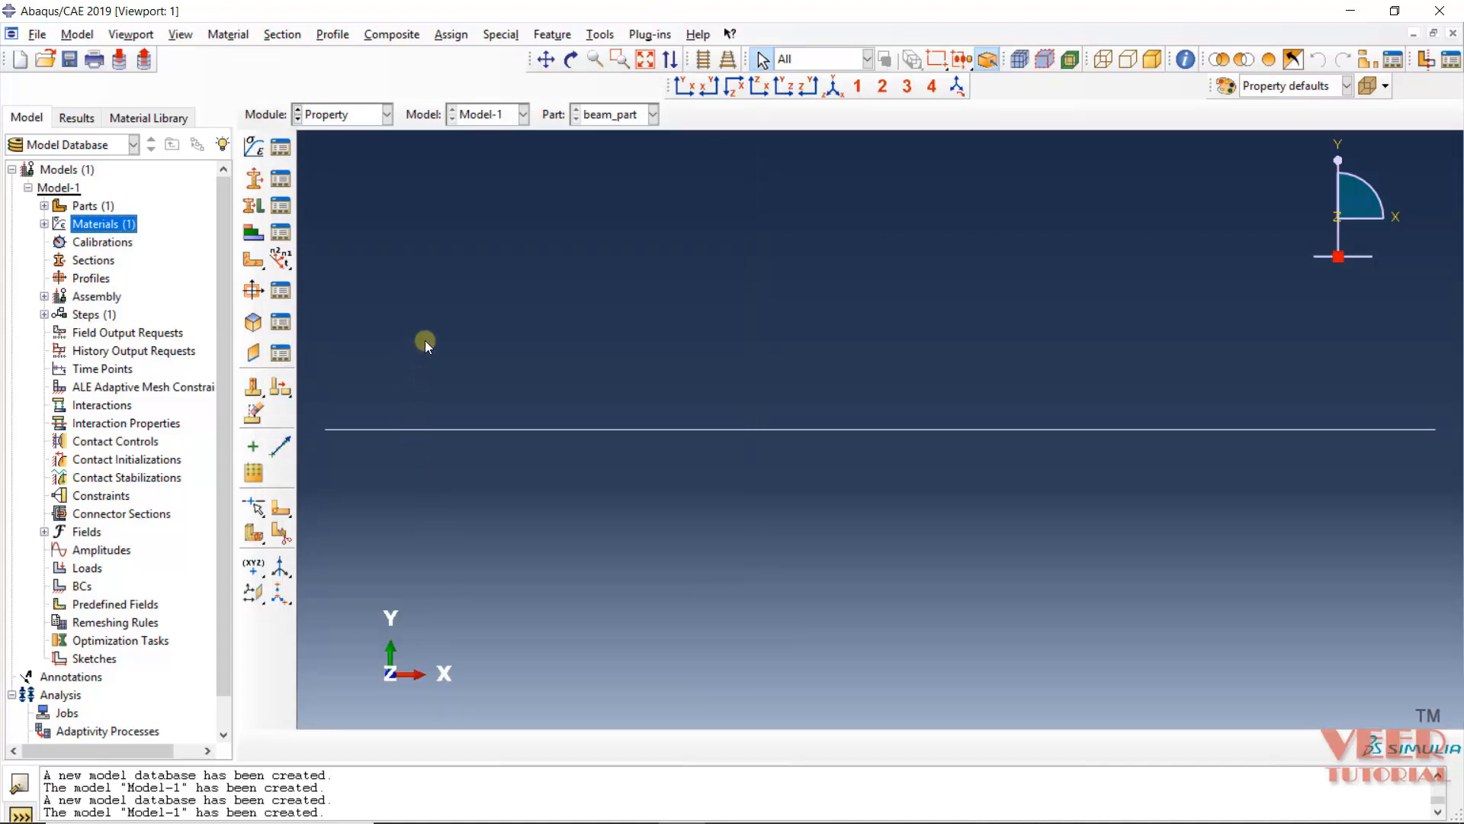
Create a rectangular profile named beam_profile and proceed to its dimensions.
double_click(89, 263)
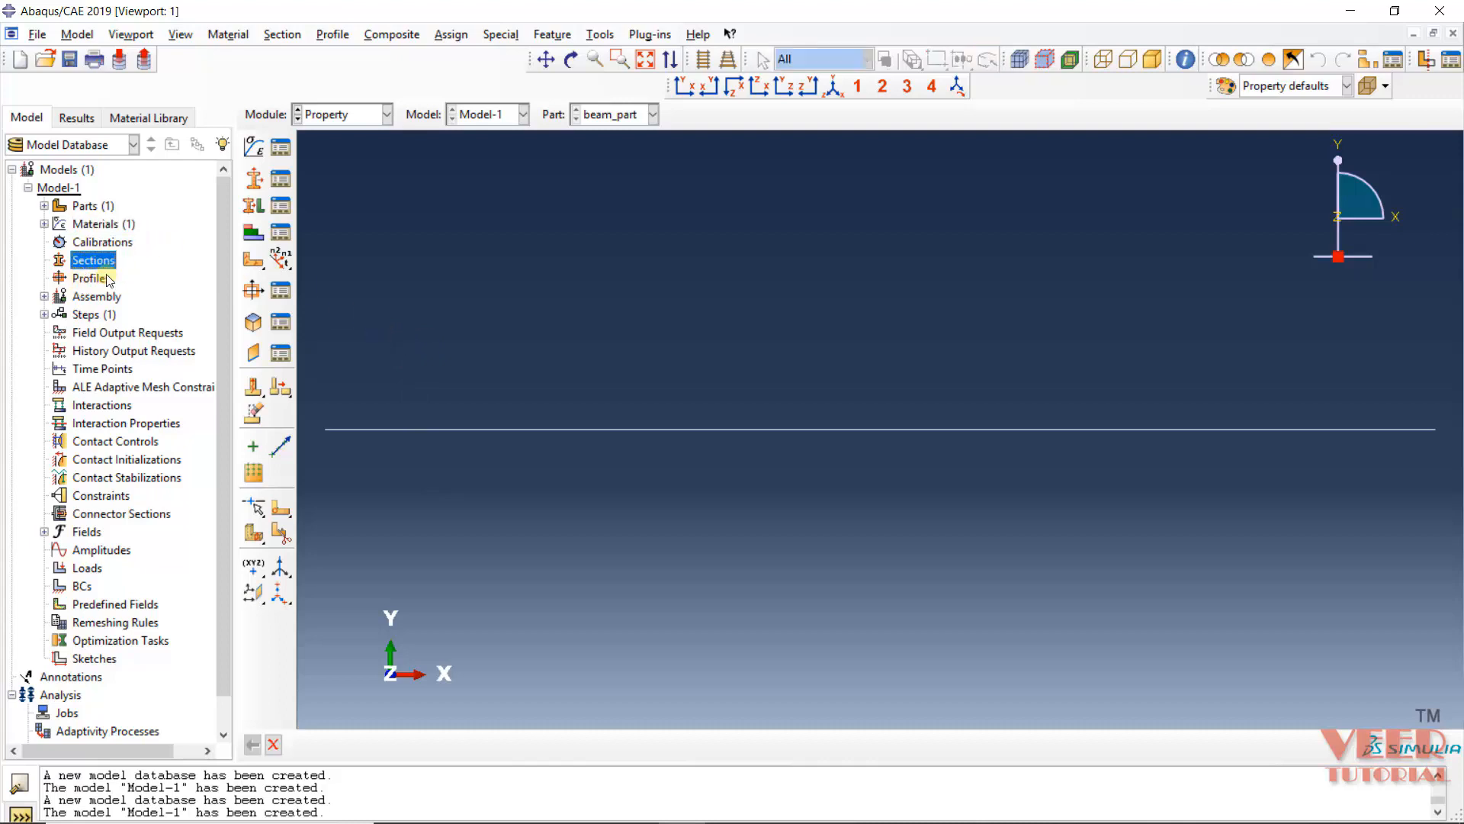
click(99, 282)
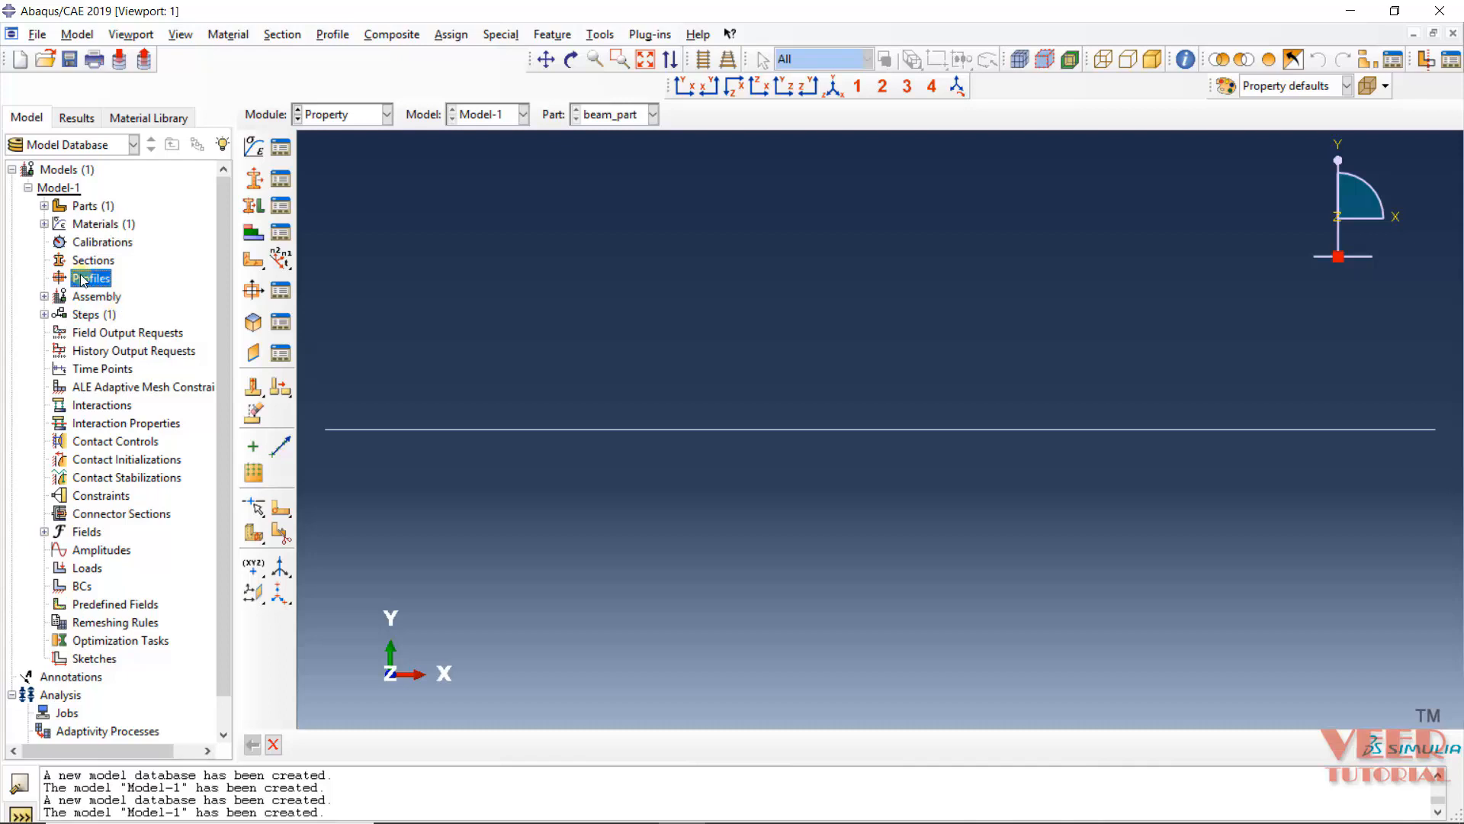
right_click(83, 281)
click(125, 309)
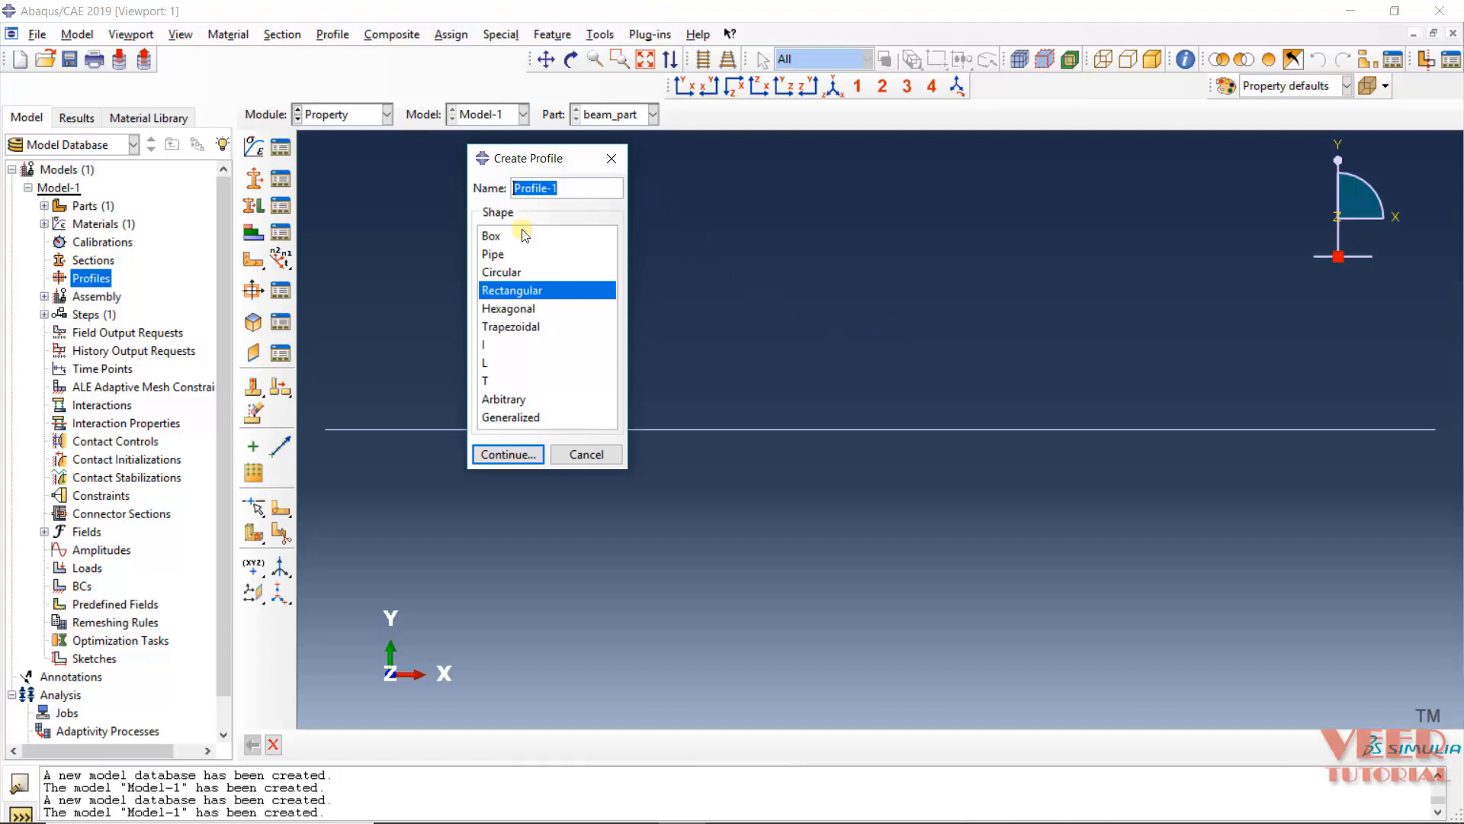
click(524, 290)
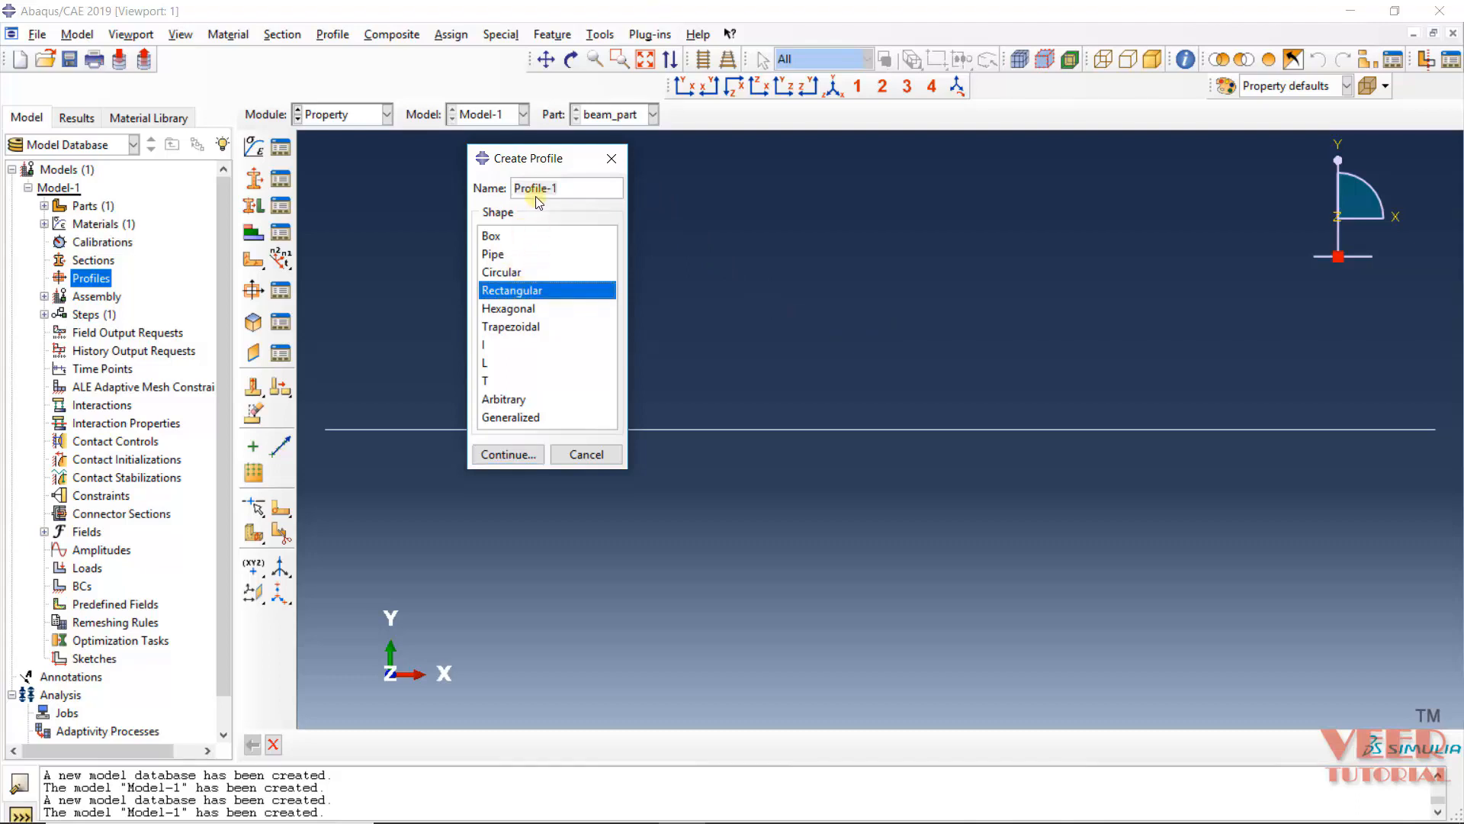
drag(578, 188, 475, 189)
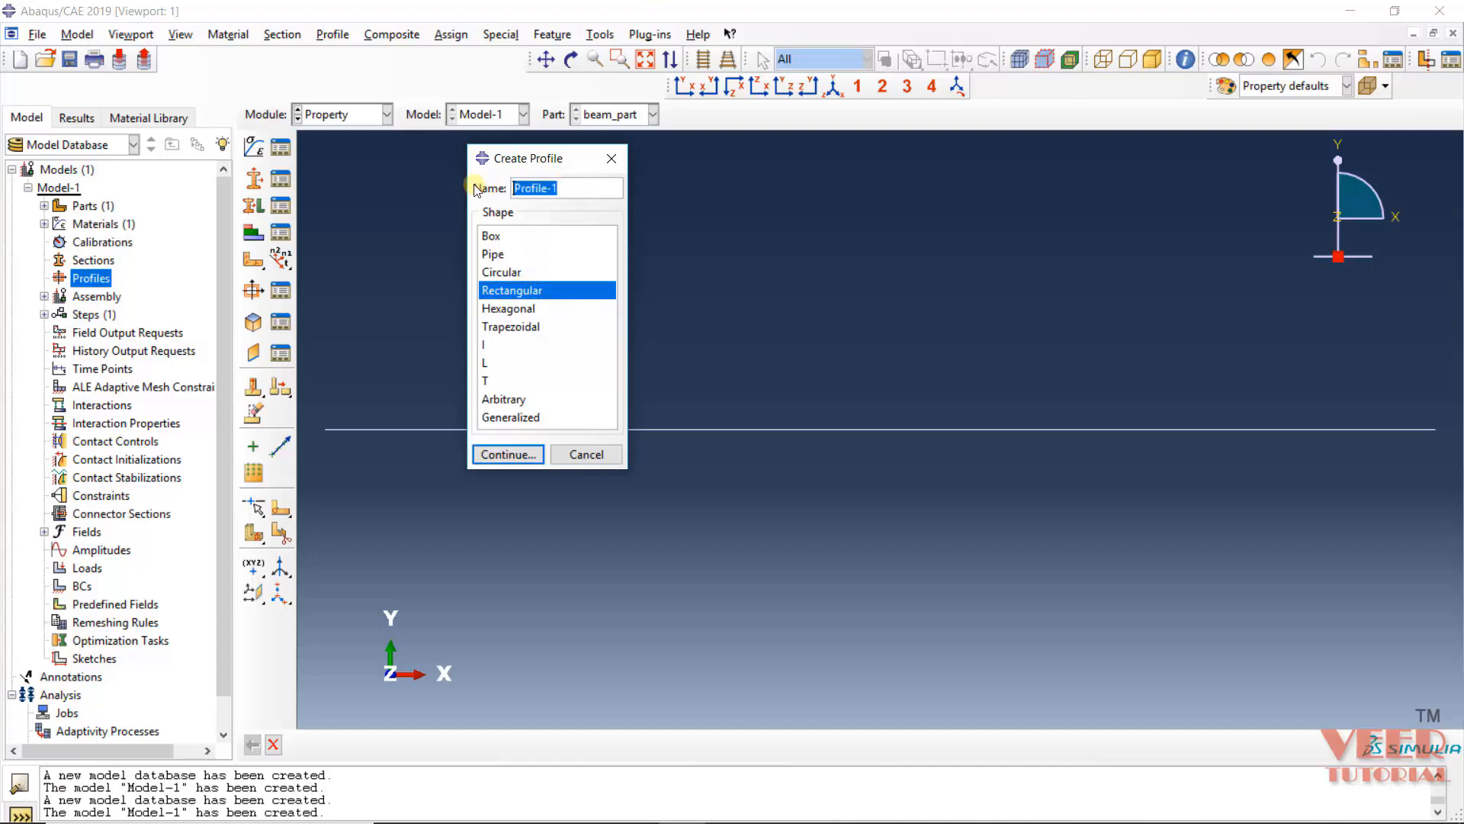
text(beam_profile)
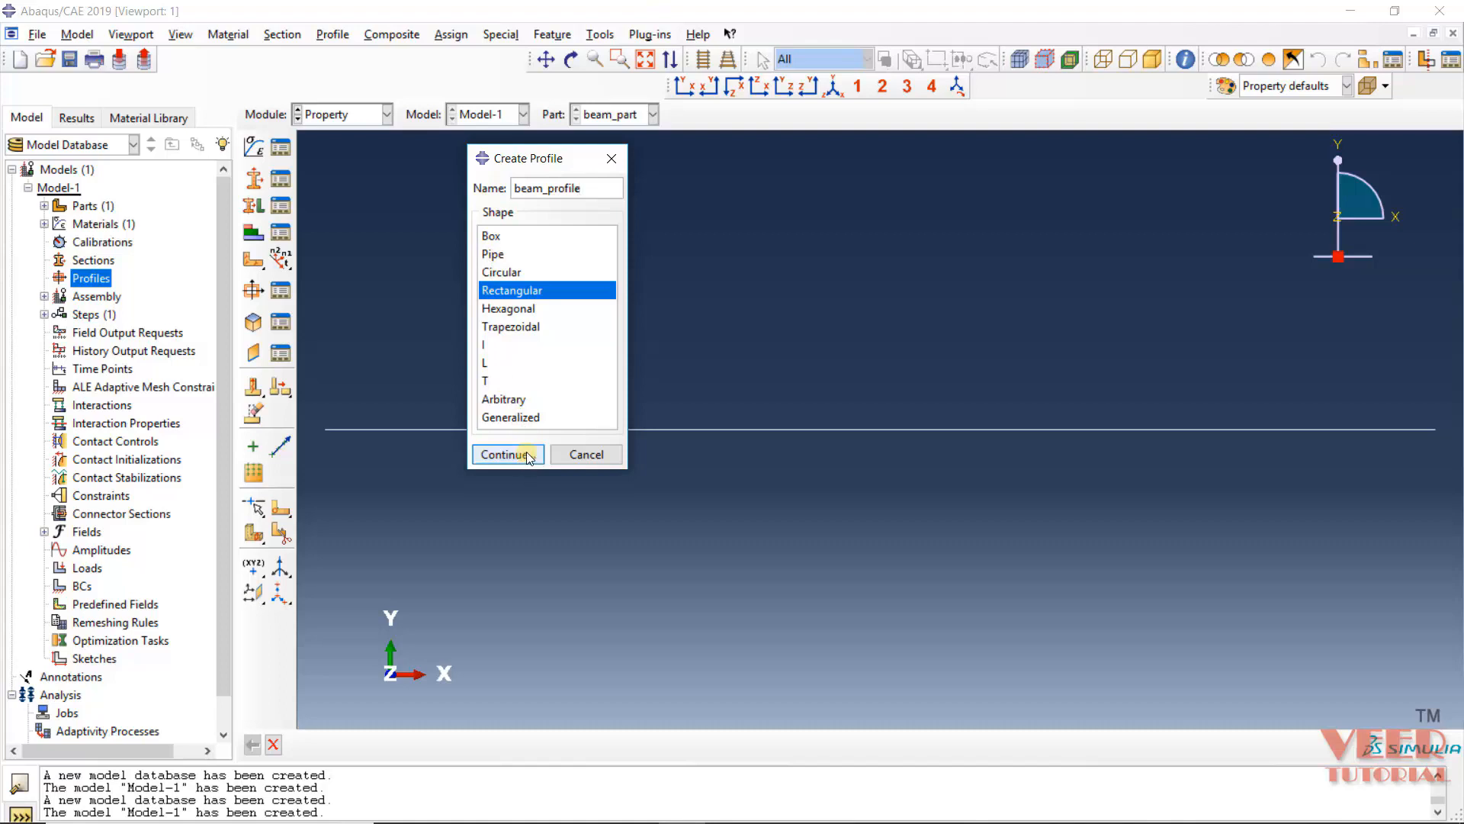
click(528, 456)
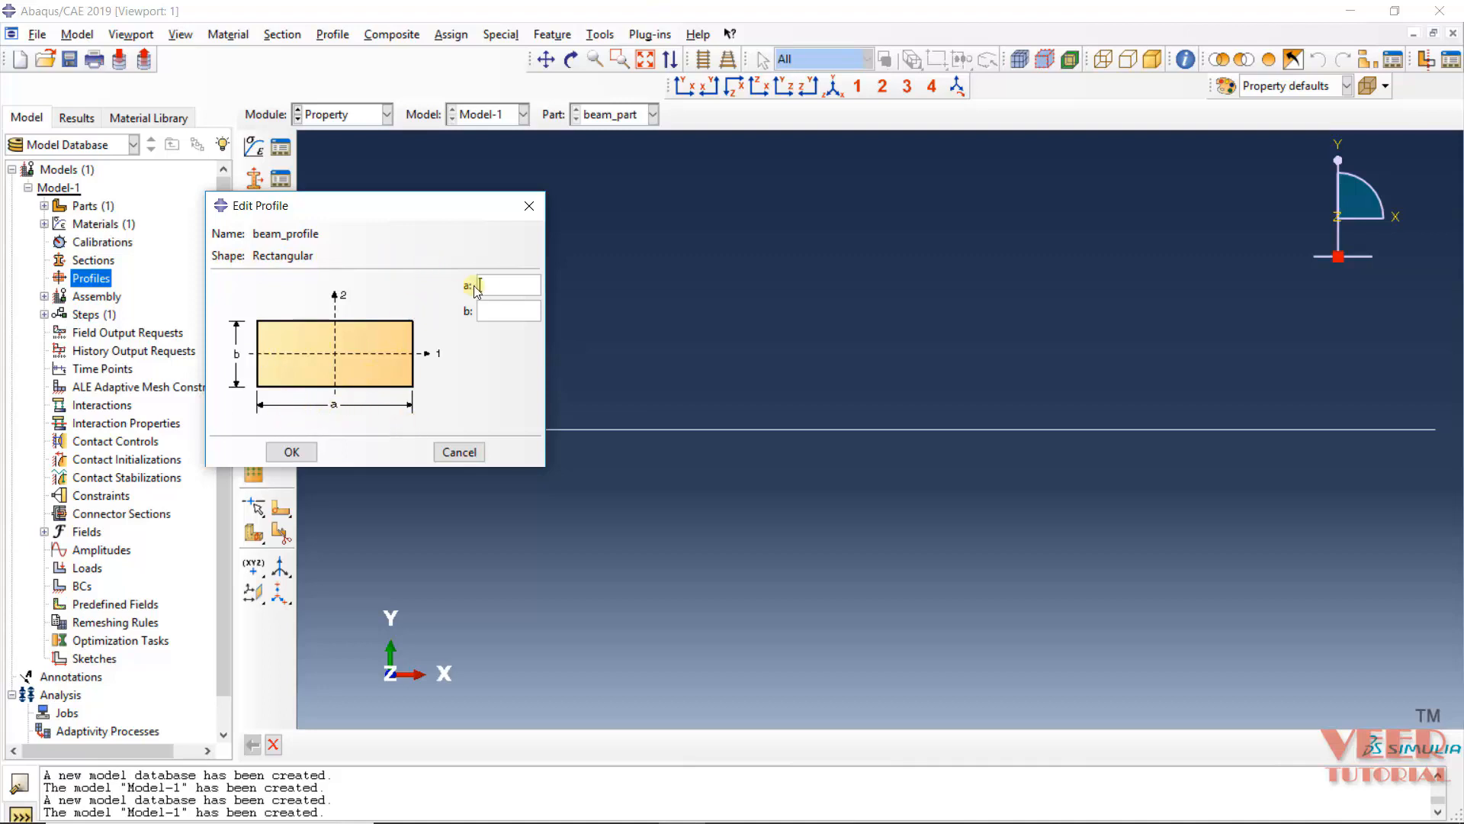
Set the rectangular profile's dimensions to a = 10 and b = 20 and save it.
text(10)
key(Tab)
text(20)
click(292, 451)
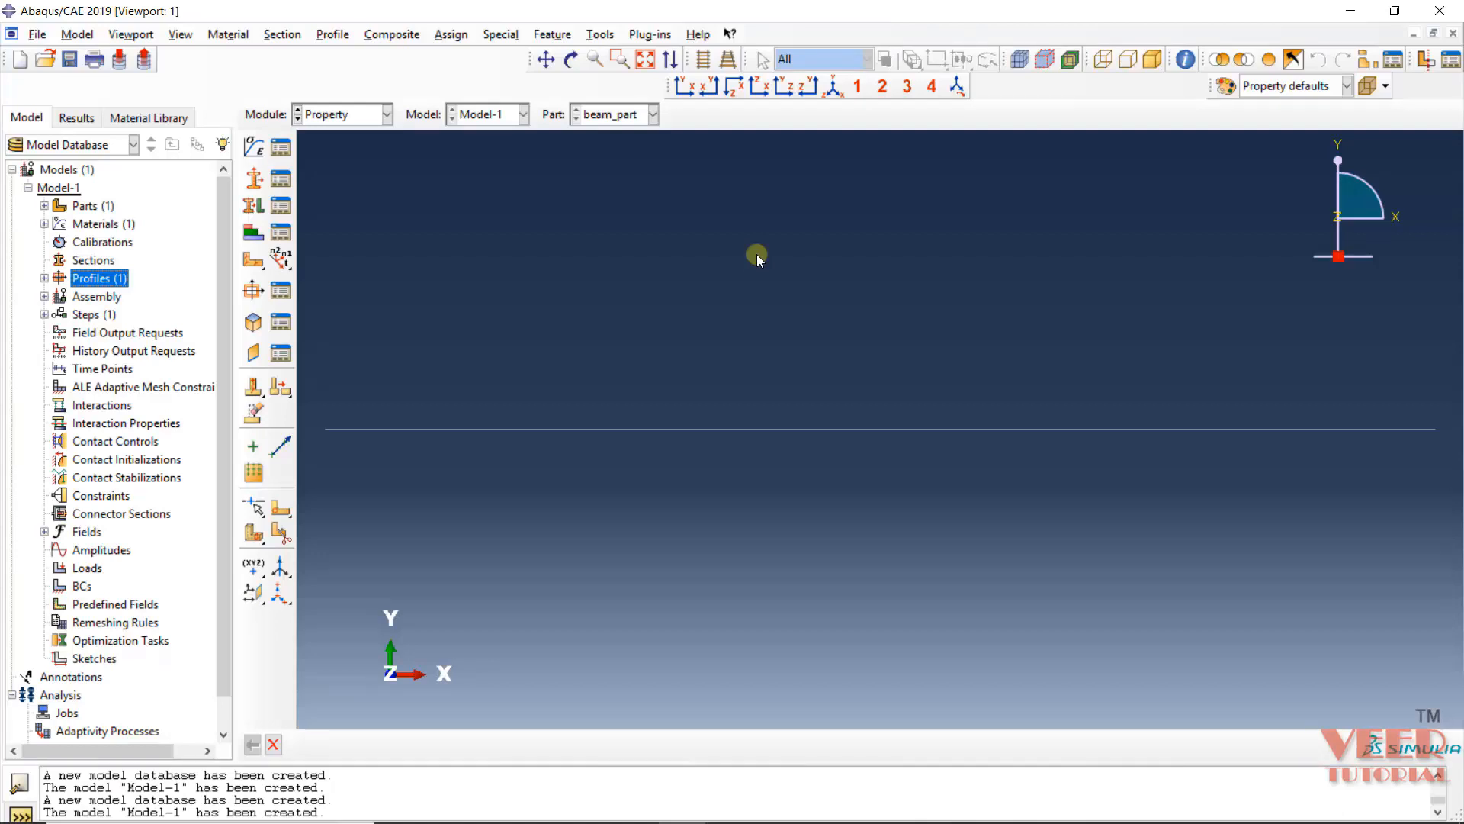
Assign a beam section orientation to the whole wire with an approximate n1 direction of 0.0,0.0,-1.0.
click(450, 36)
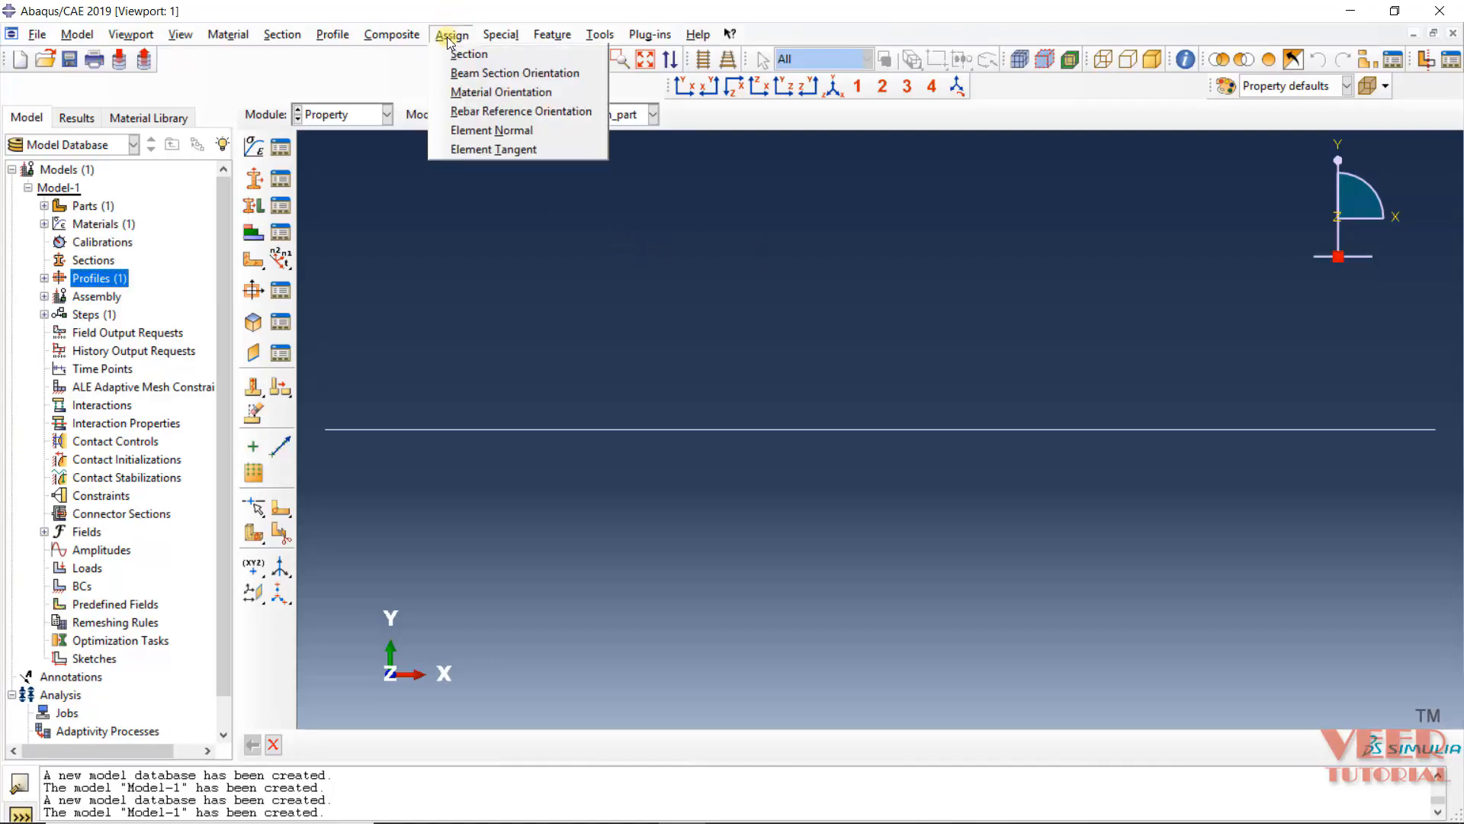
click(474, 75)
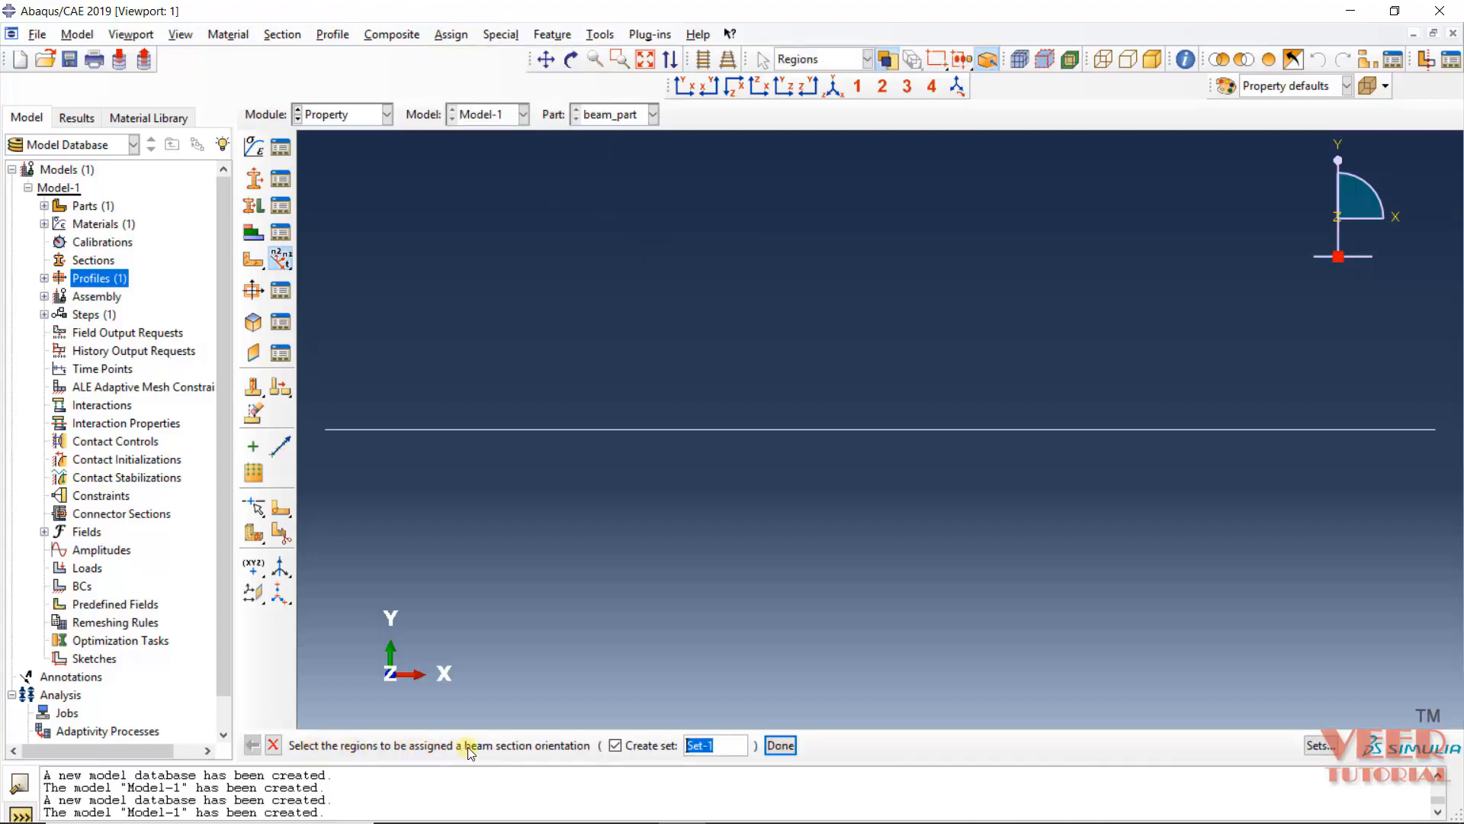
click(726, 429)
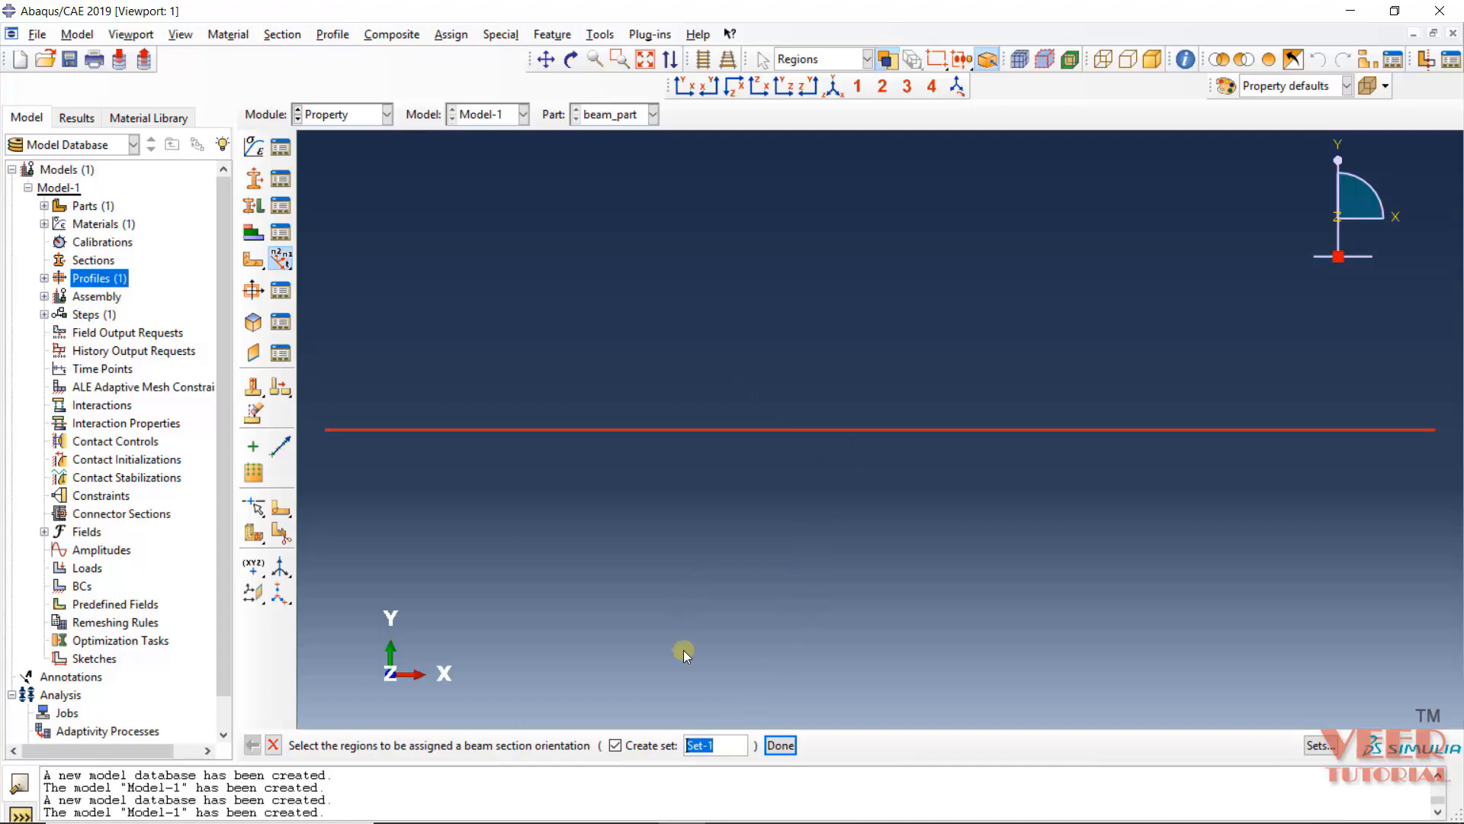
click(780, 745)
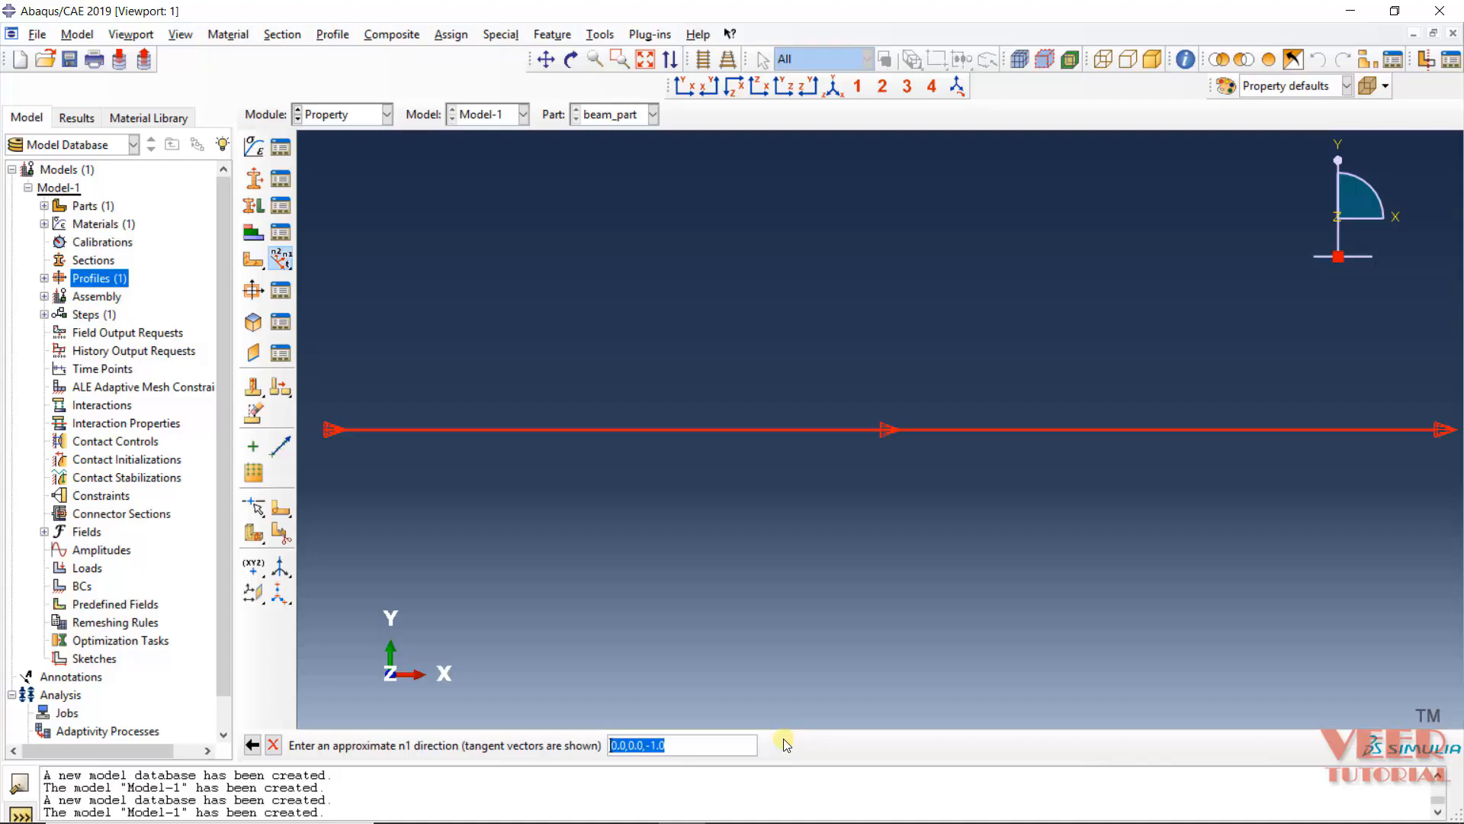
key(Return)
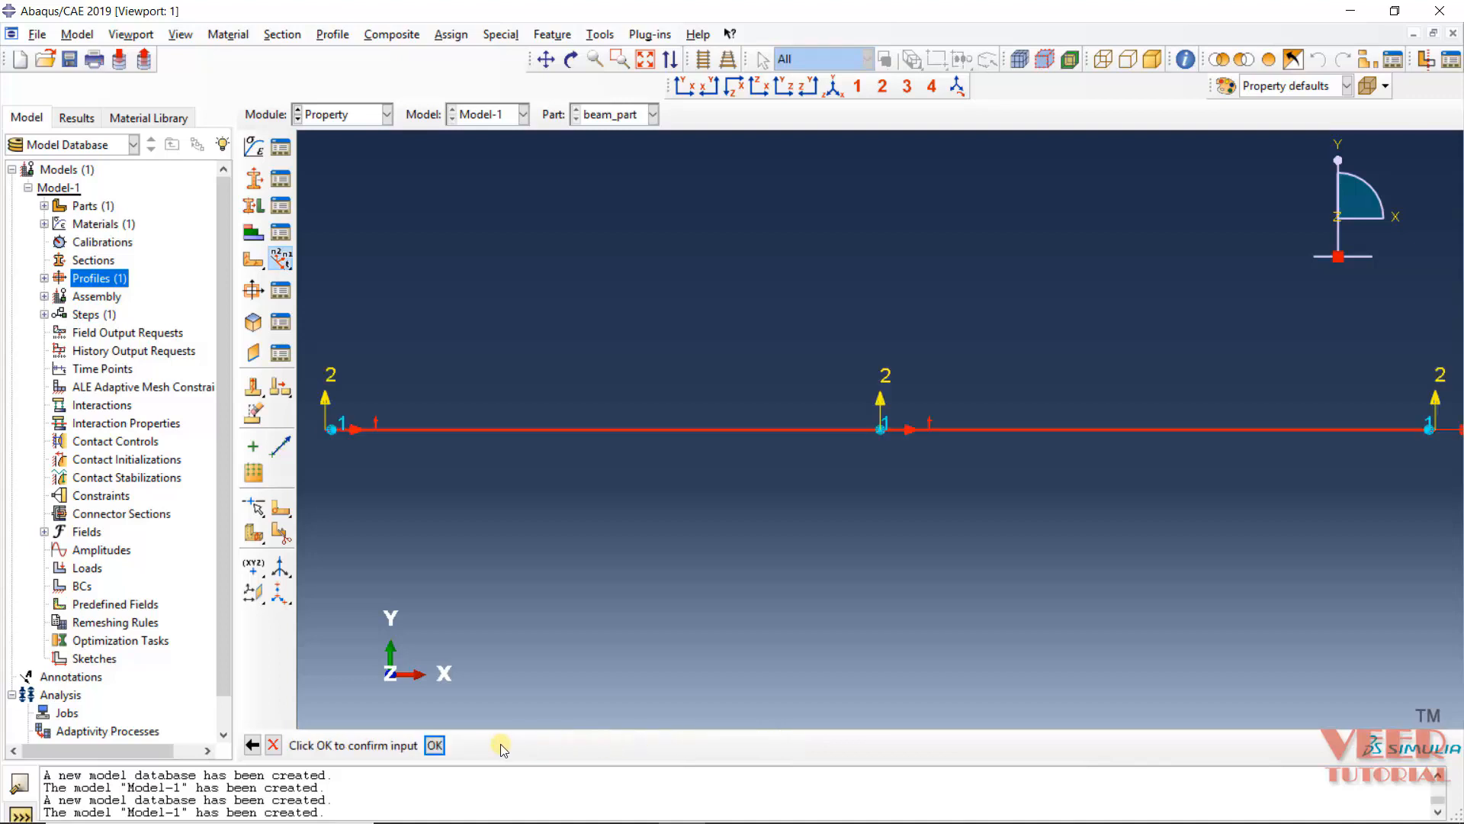
click(432, 746)
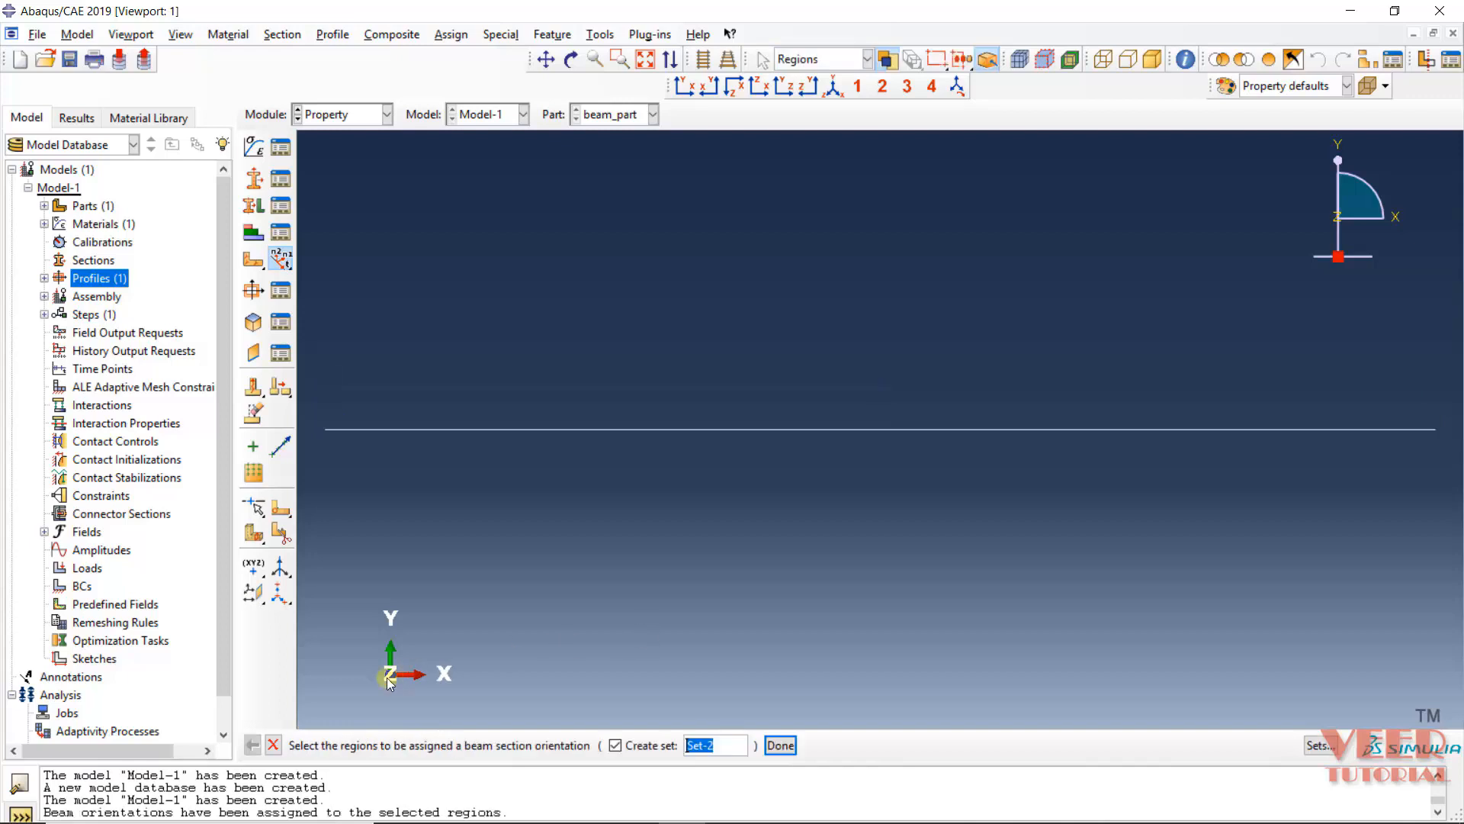
click(274, 745)
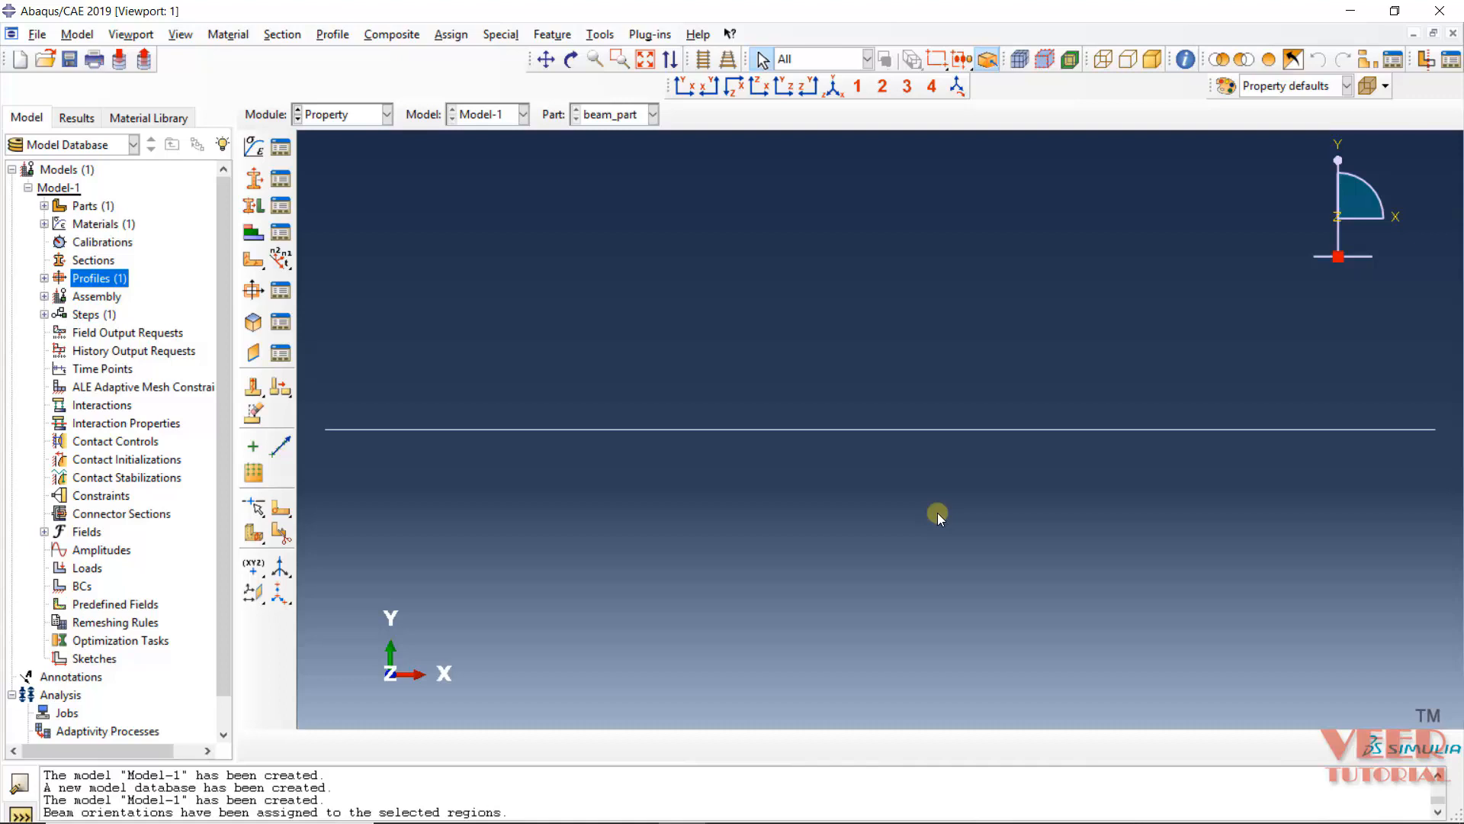
Create a section named Section-beam with category Beam and type Beam, and proceed to its settings.
double_click(92, 261)
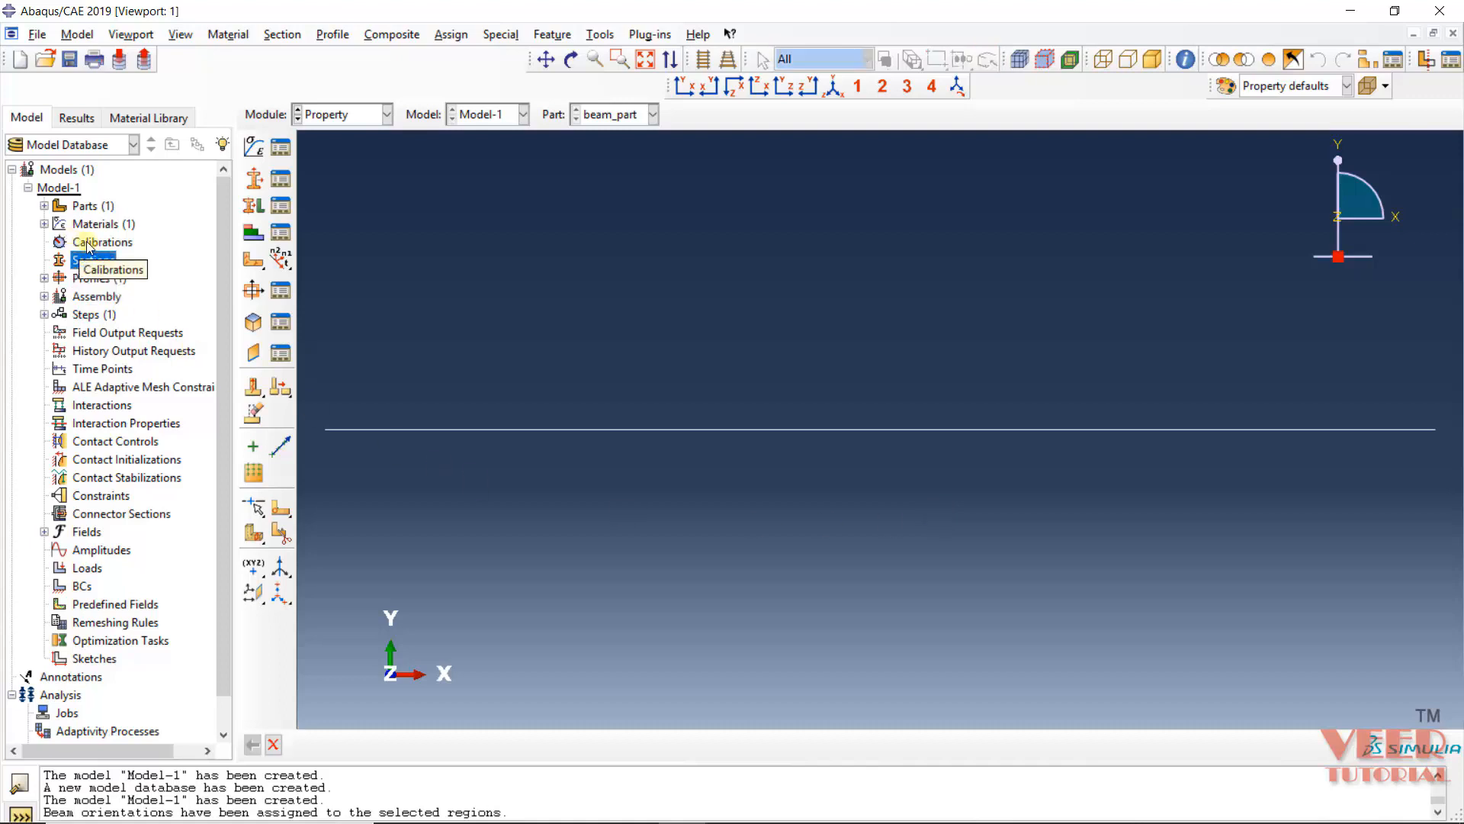
right_click(96, 266)
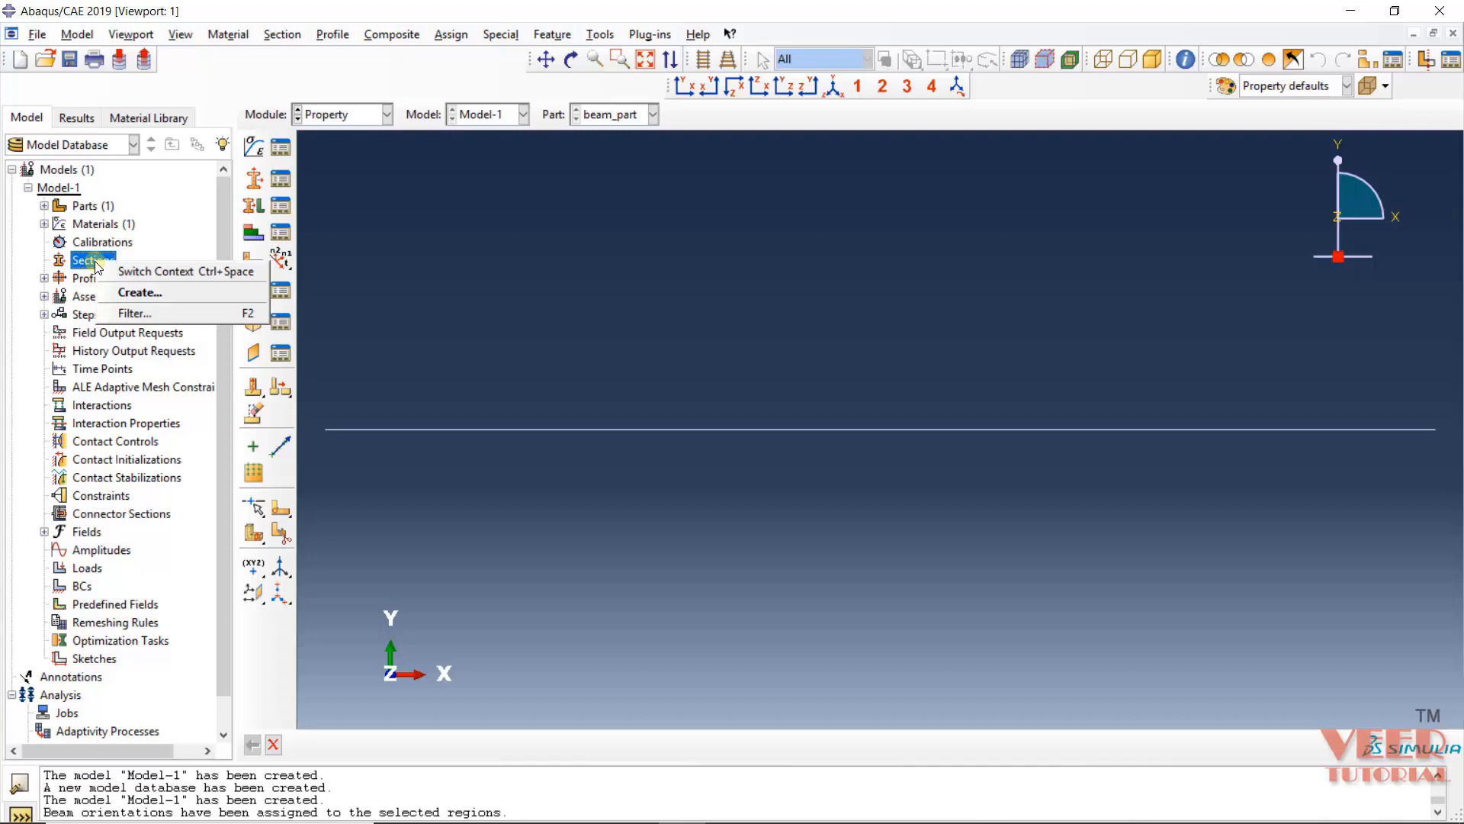
click(145, 292)
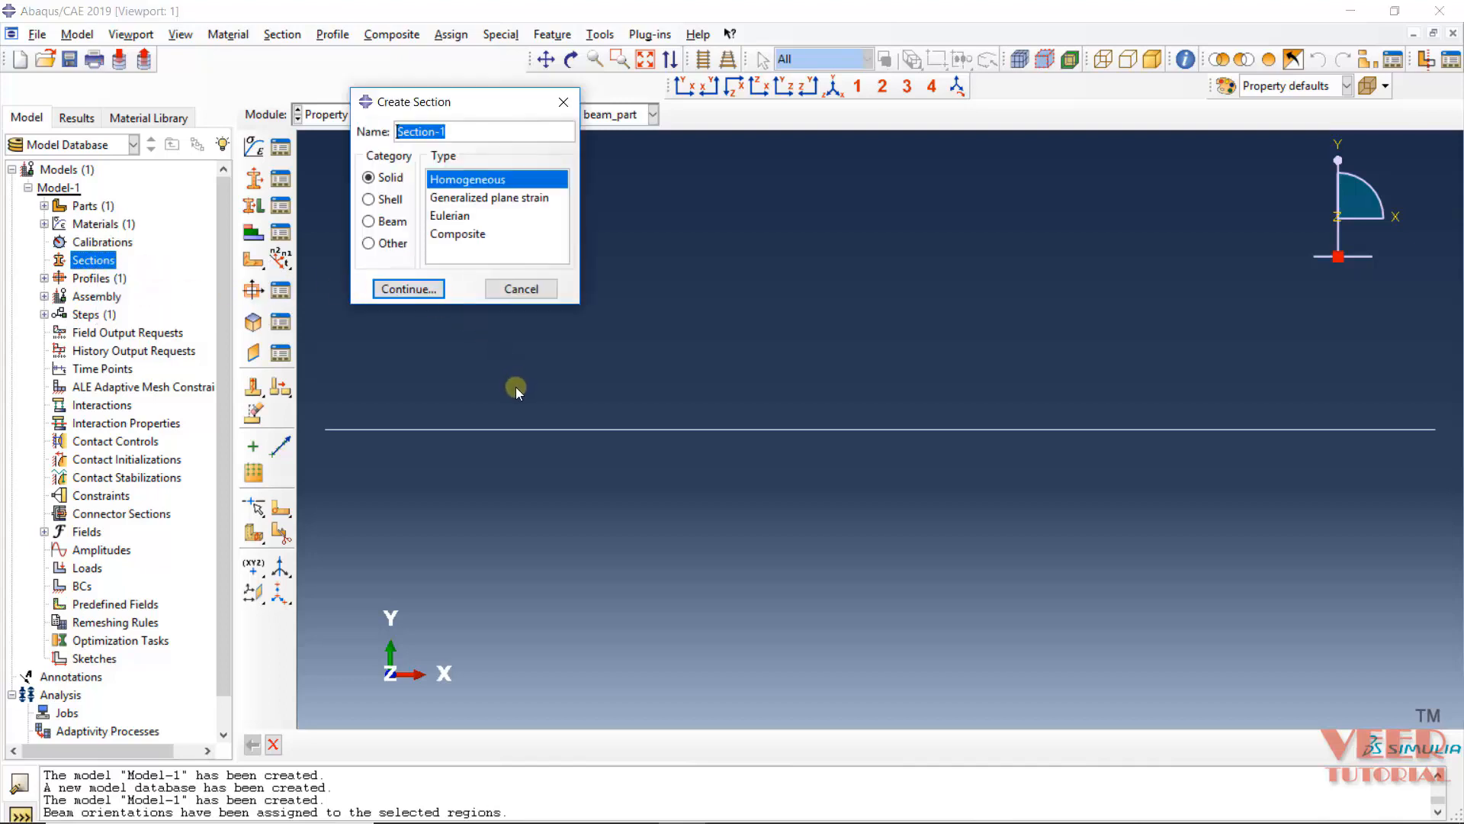
click(392, 222)
click(447, 131)
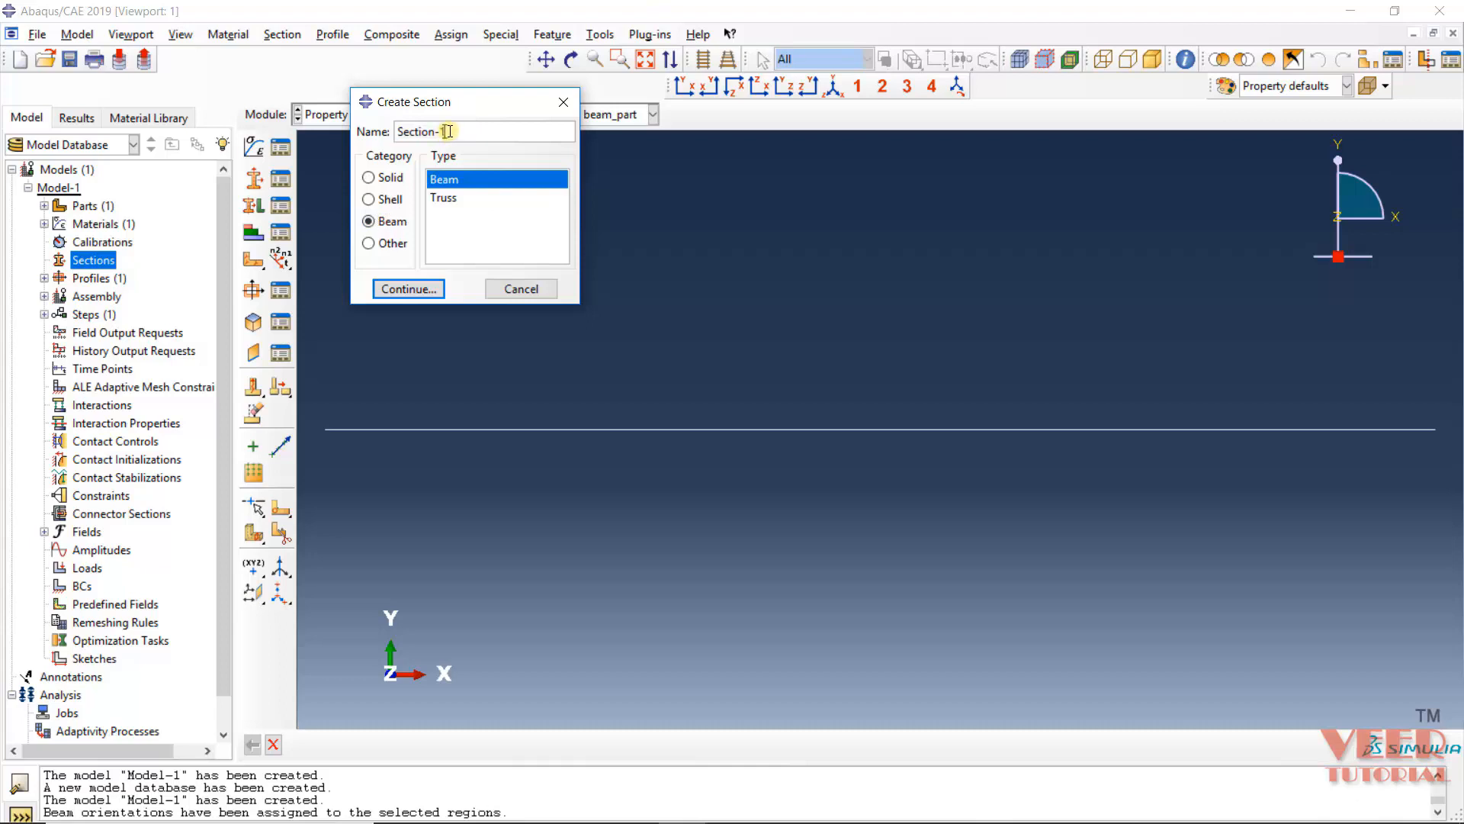
key(BackSpace)
text(beam)
click(418, 291)
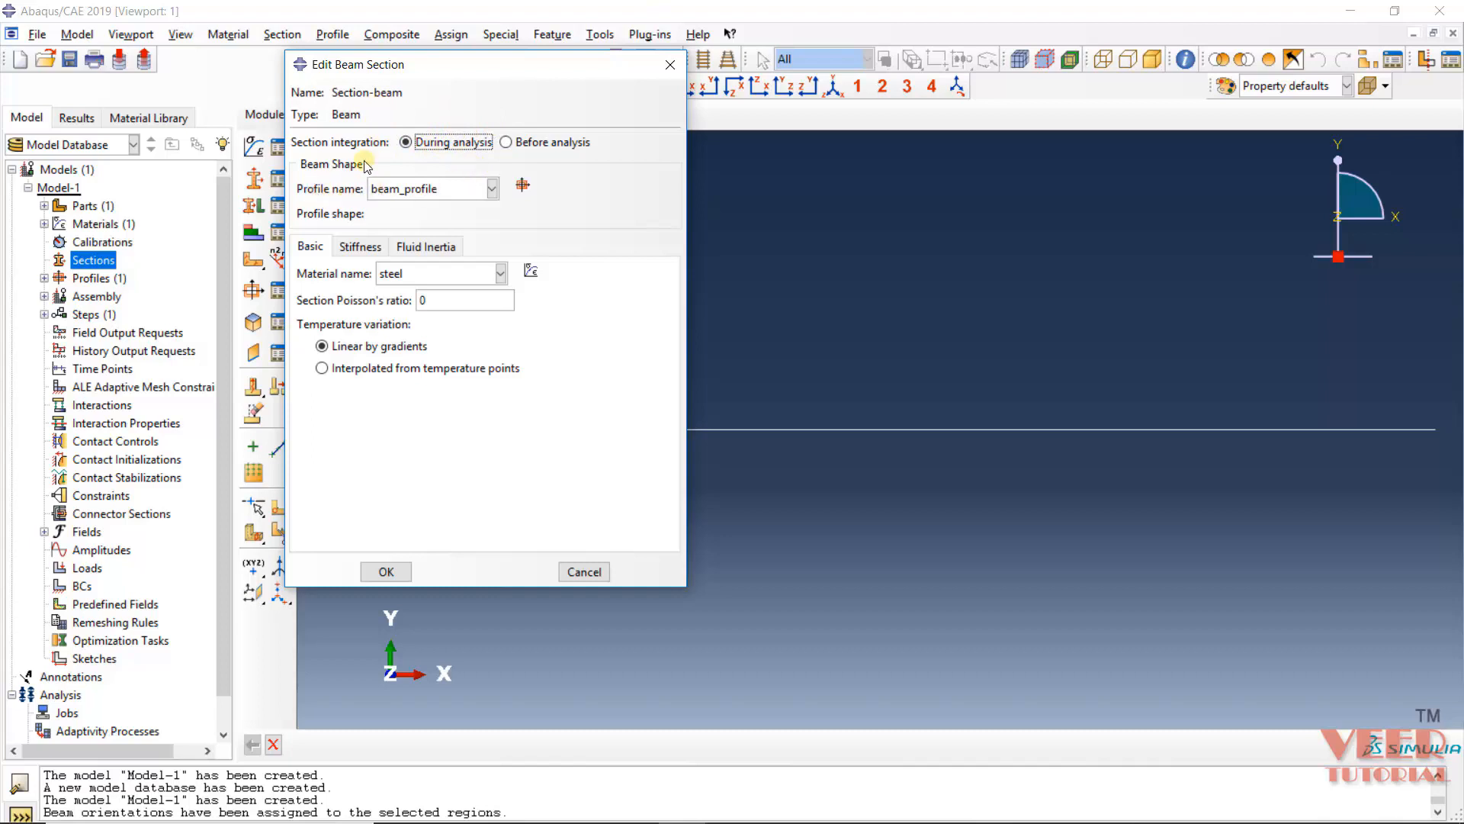
Give the beam section the profile beam_profile, the material steel and a section Poisson's ratio of 0.3.
click(402, 192)
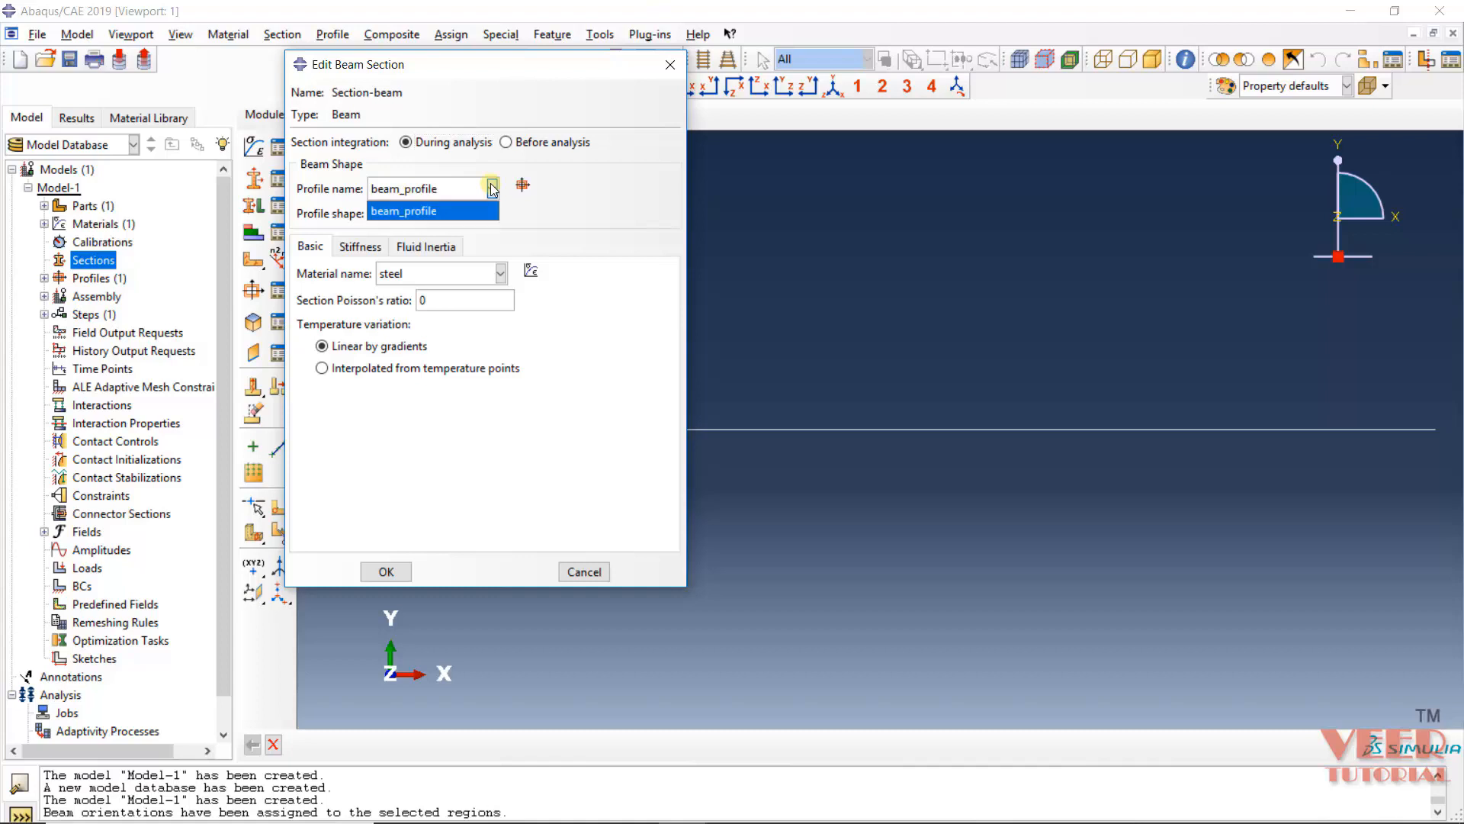
click(409, 211)
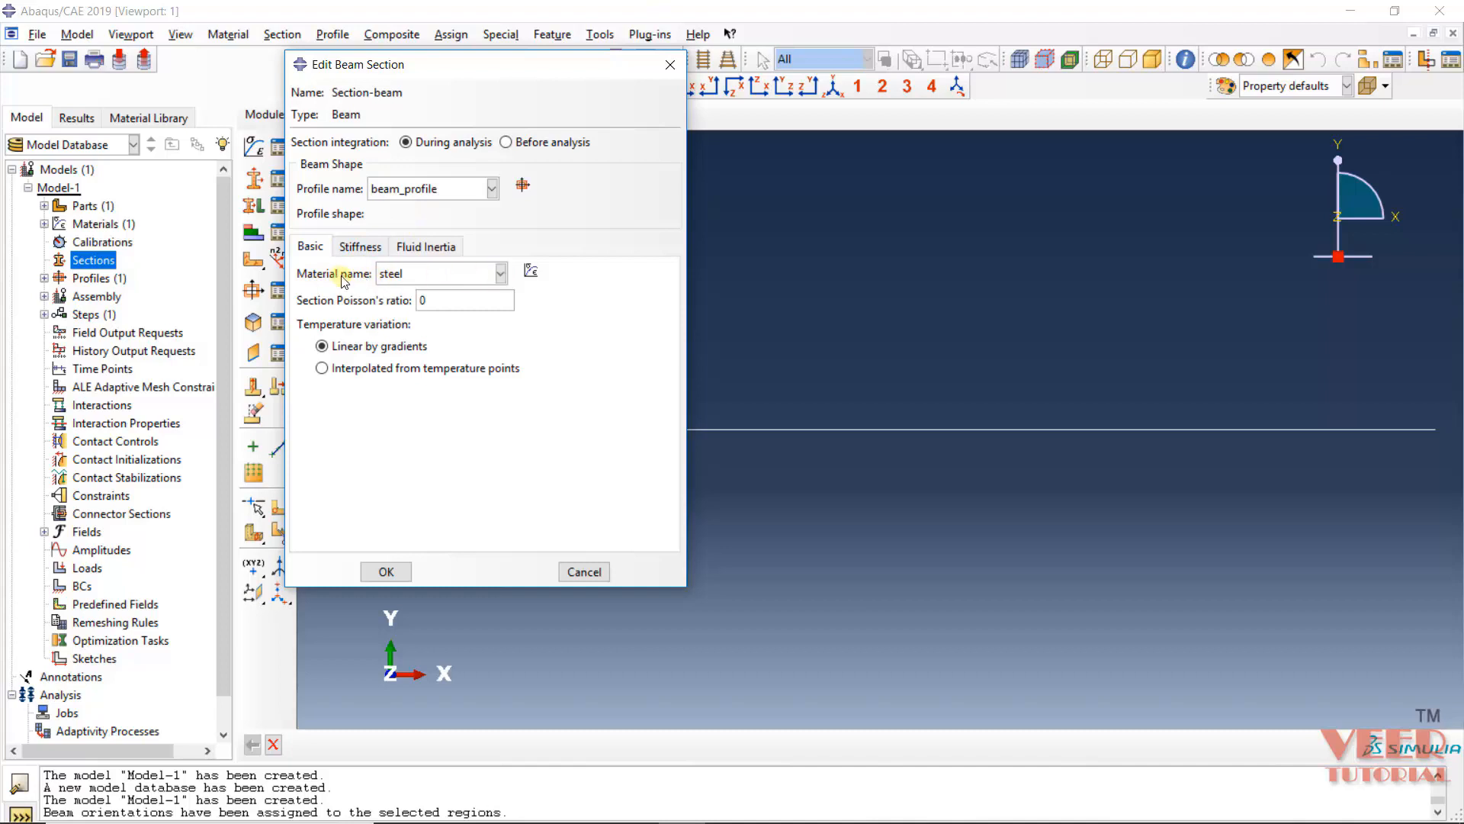
click(502, 274)
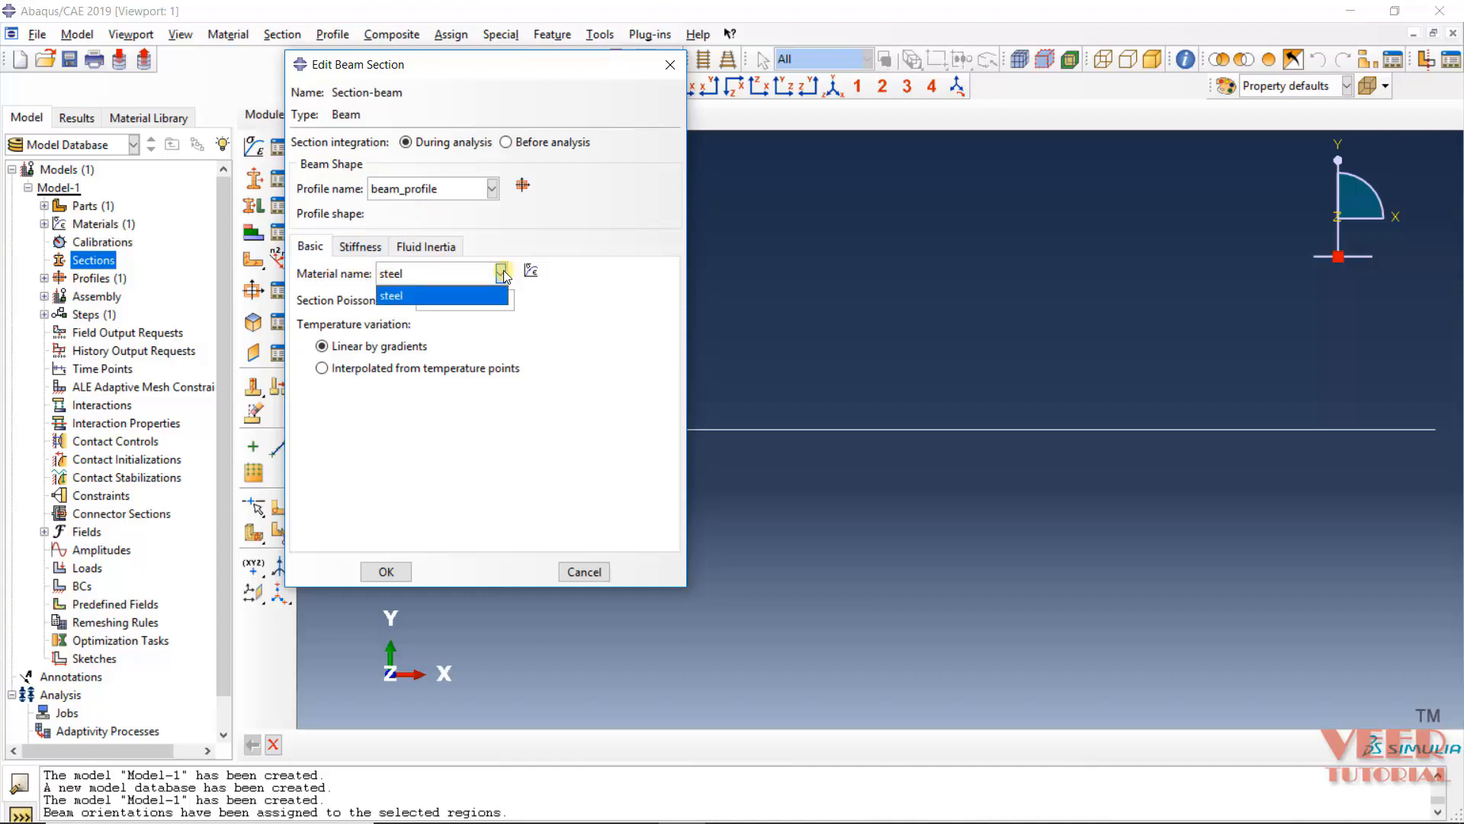
click(416, 296)
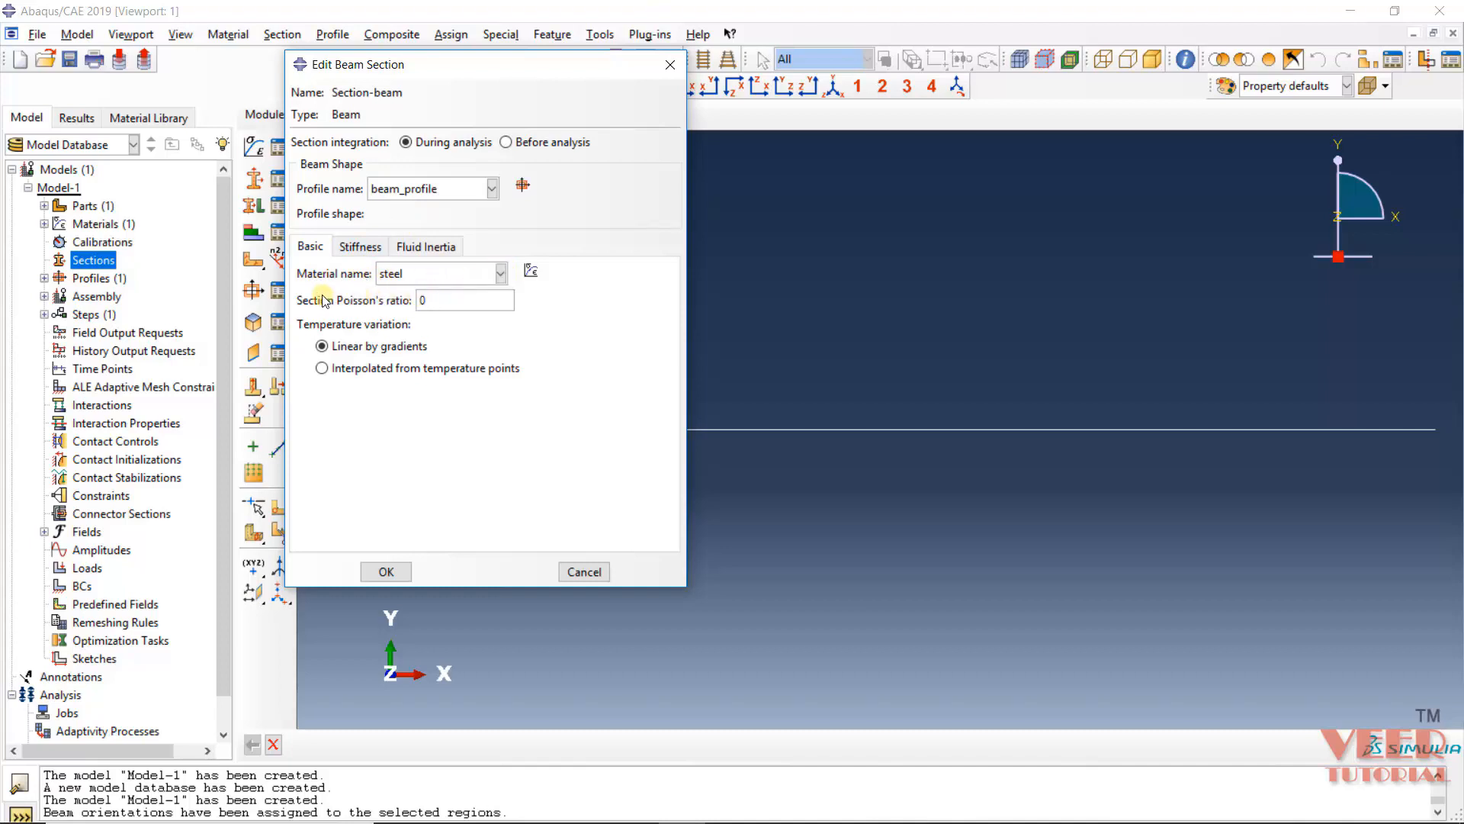
click(450, 302)
text(.3)
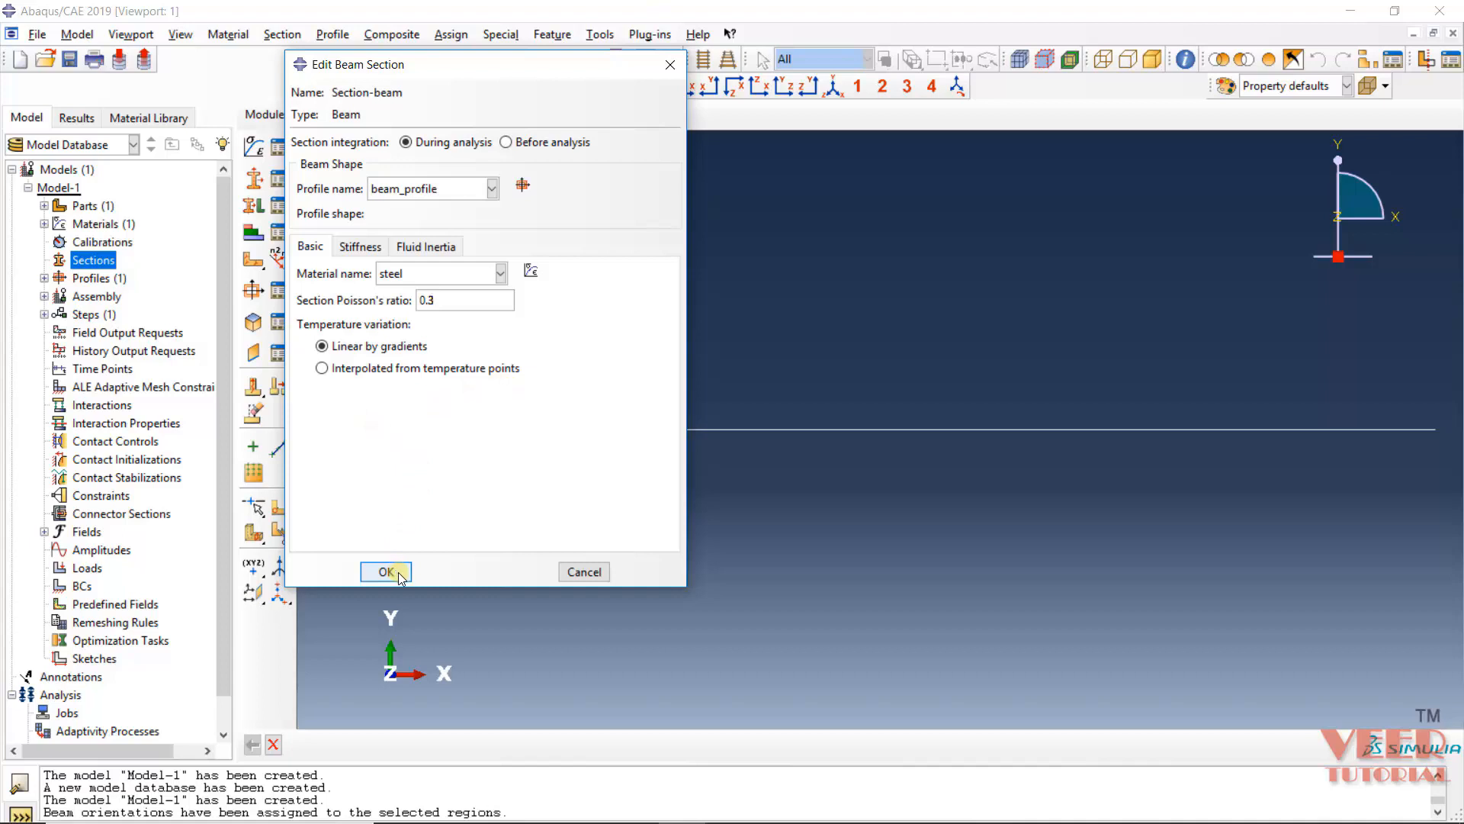
Review the beam section's stiffness and fluid inertia options, leave them at their defaults, and save the section.
click(374, 246)
click(437, 248)
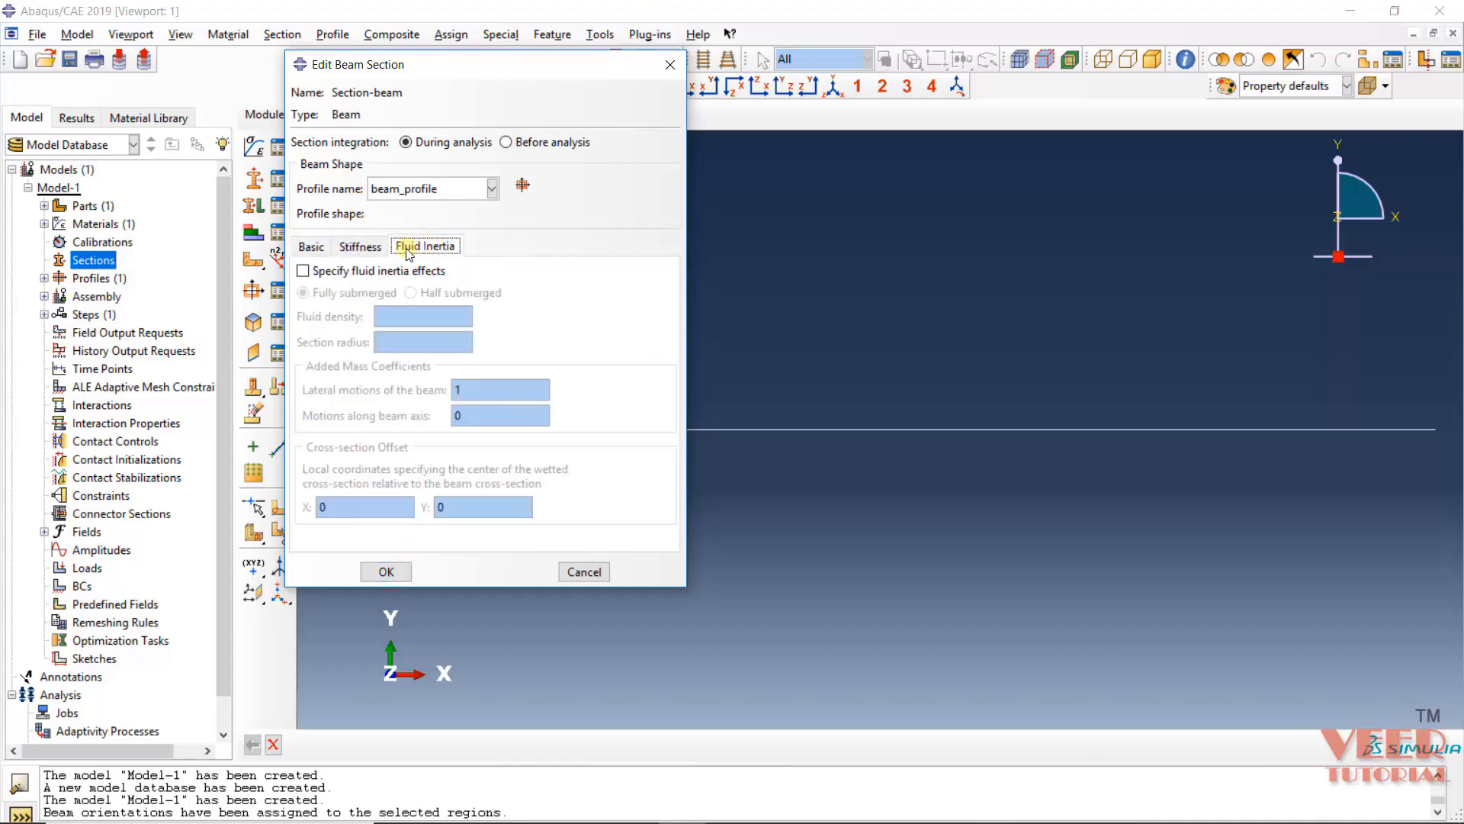
click(370, 247)
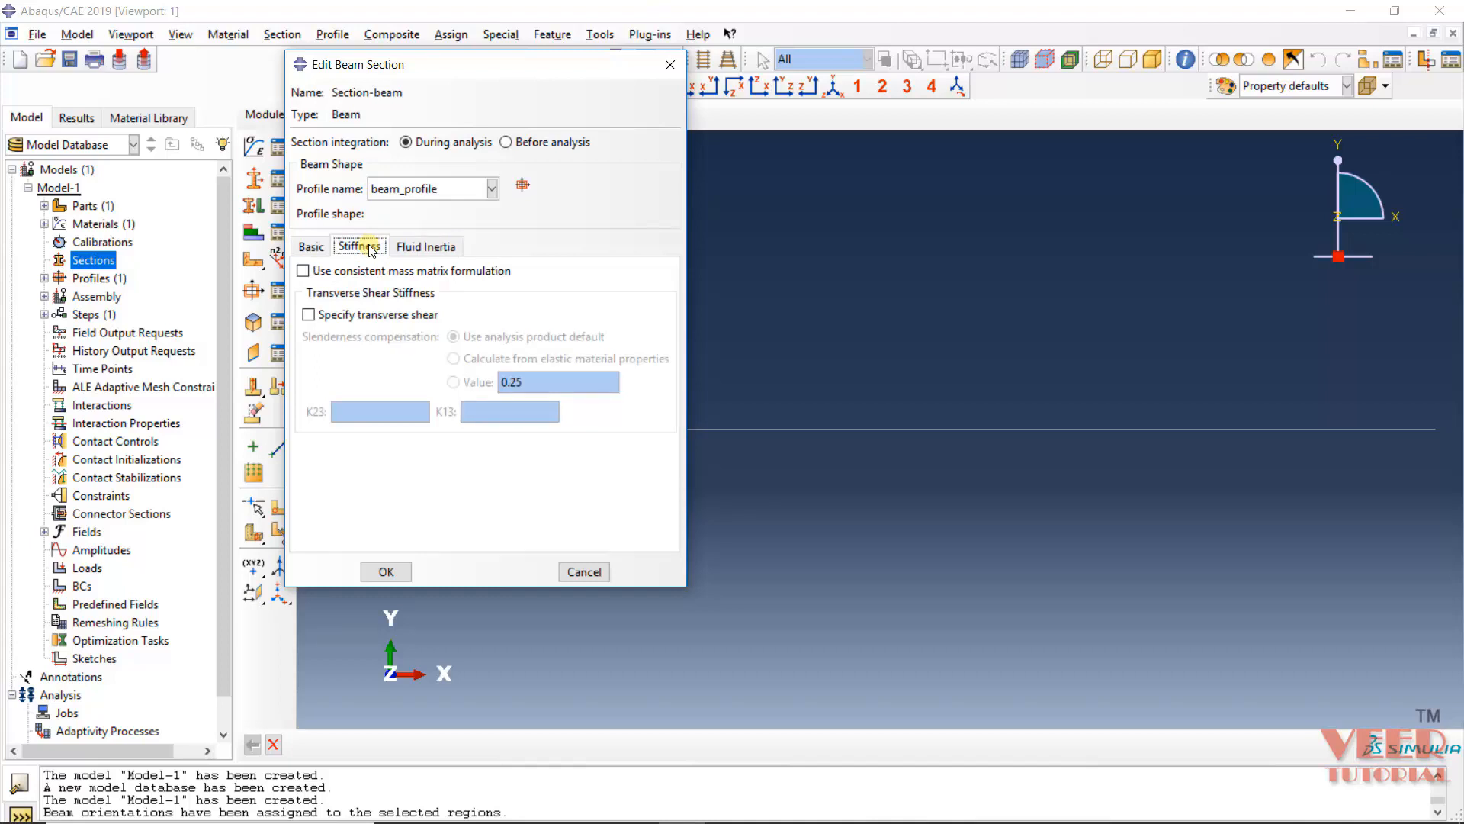
click(310, 247)
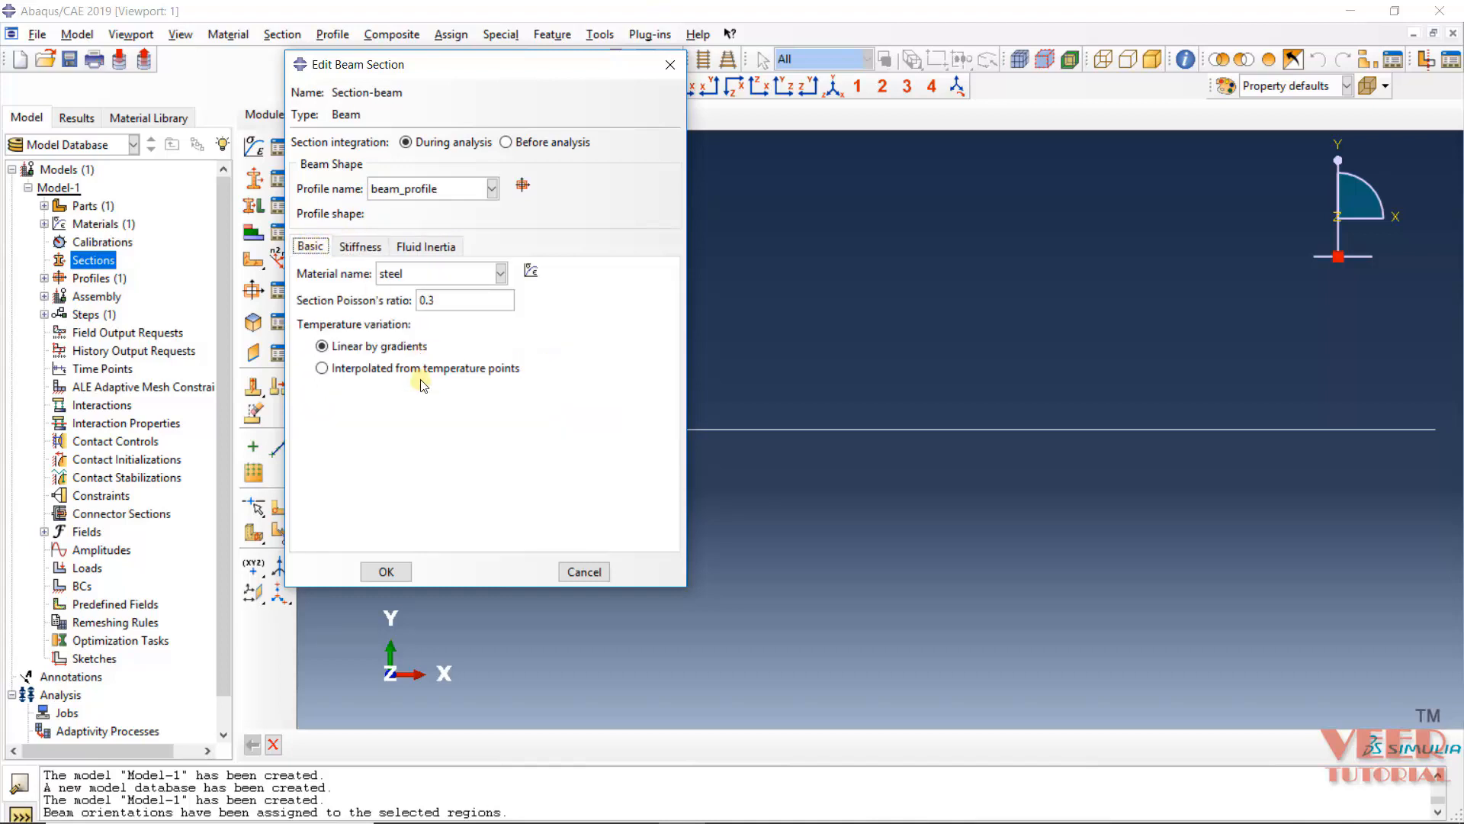
click(386, 572)
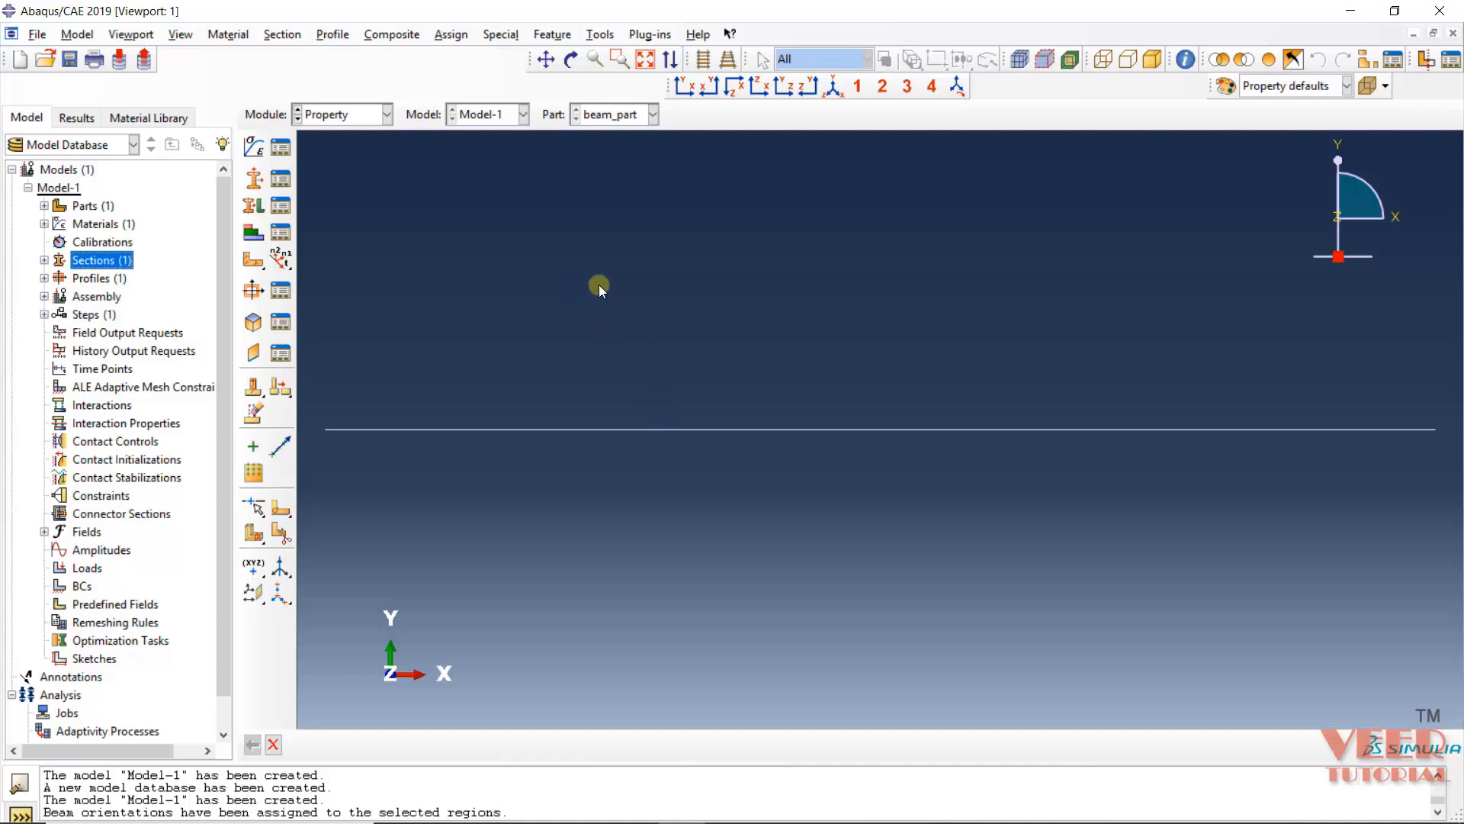
Assign Section-beam to the entire wire of beam_part, using the region set Set-2.
click(45, 207)
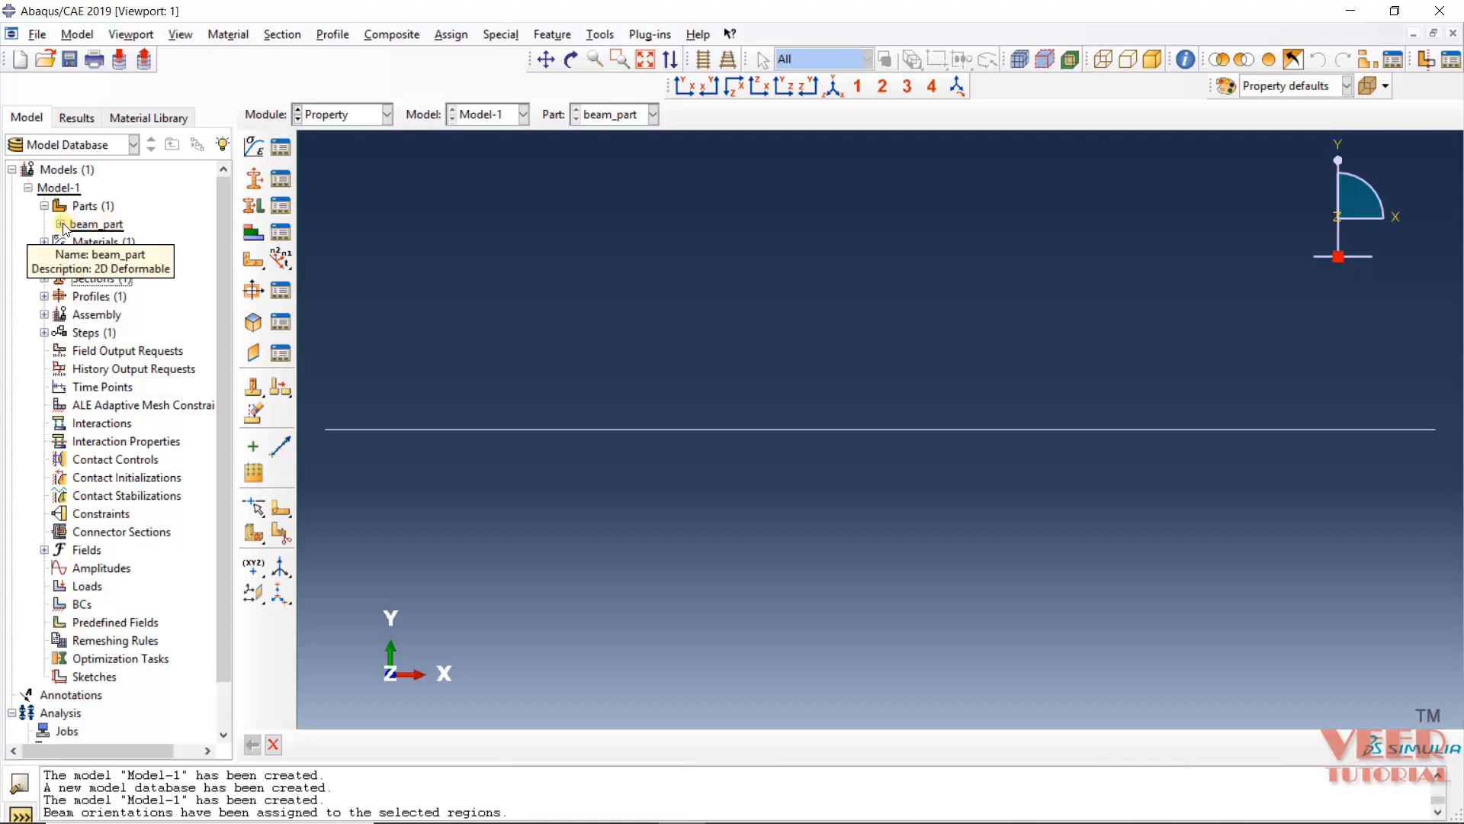
click(60, 224)
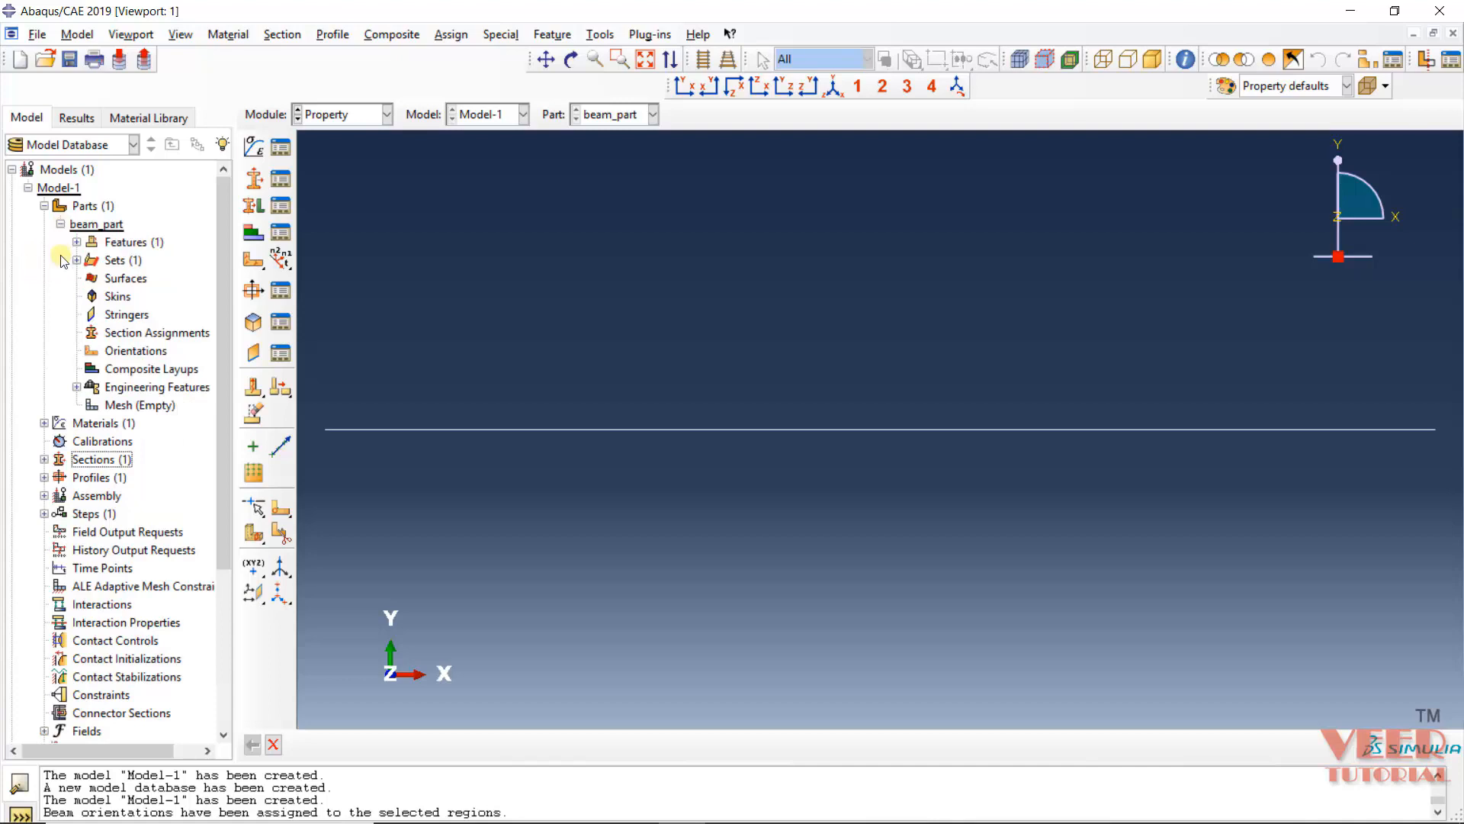
click(130, 336)
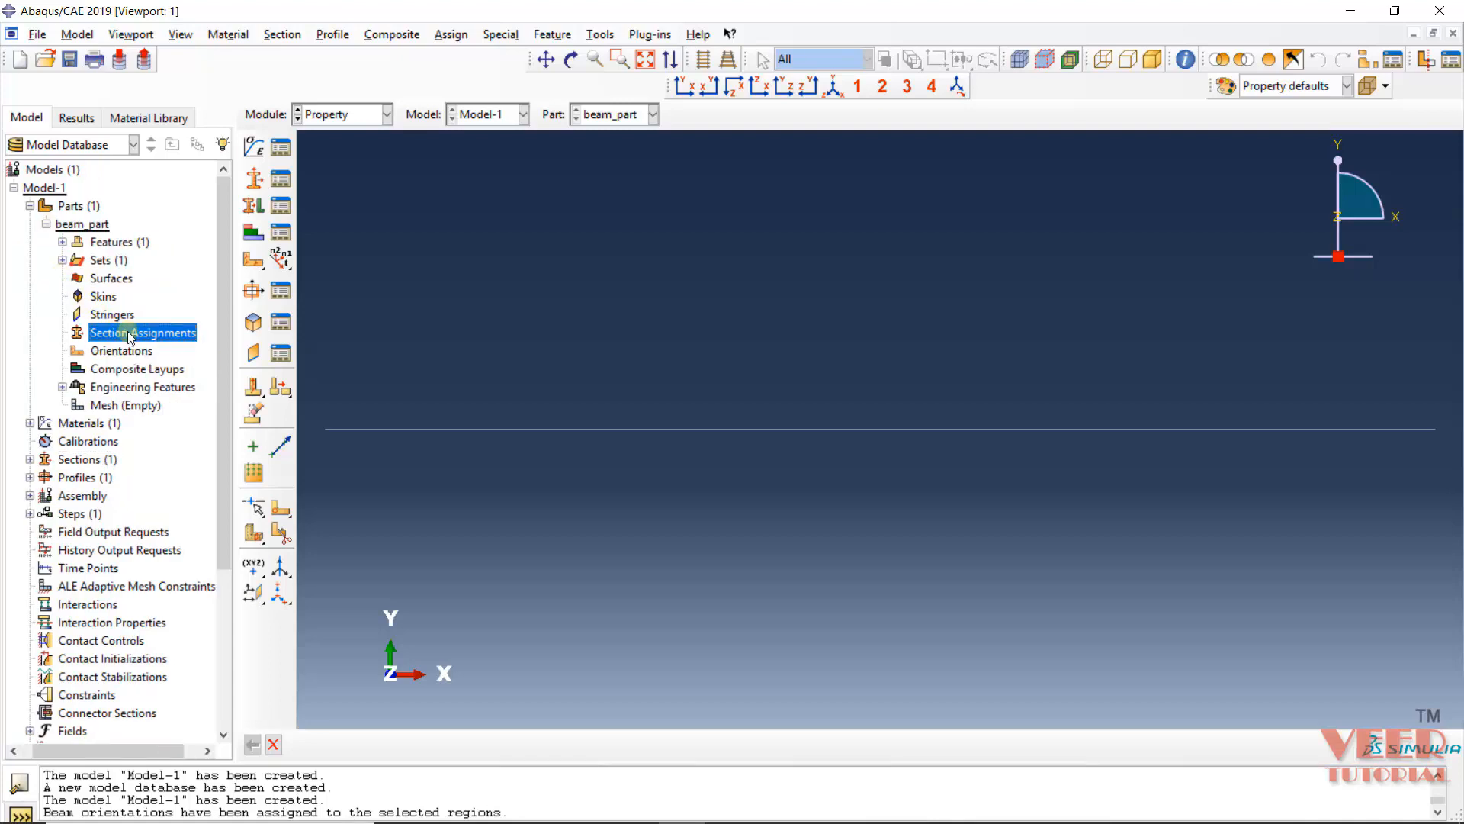
double_click(130, 335)
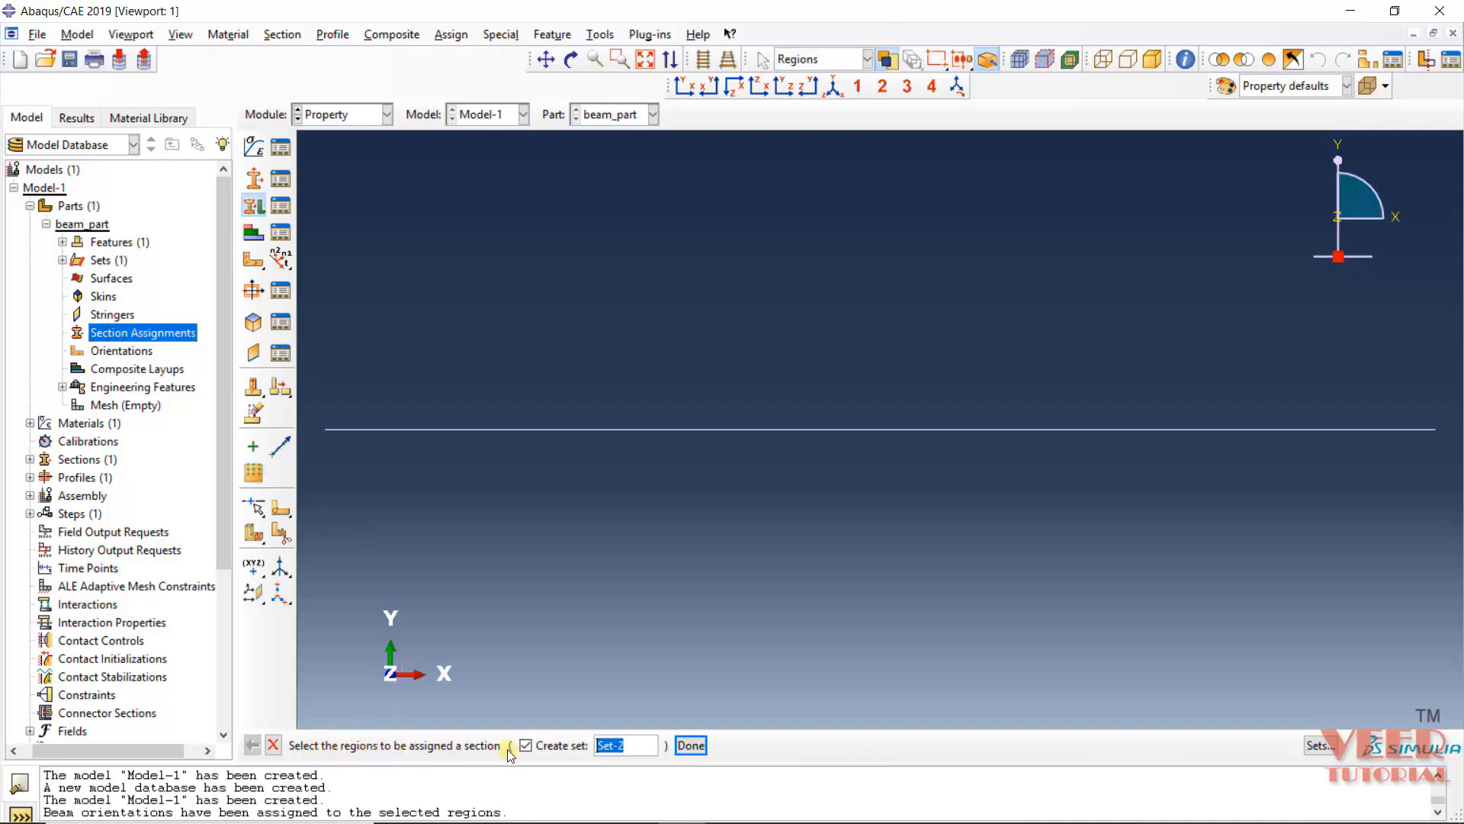
click(555, 429)
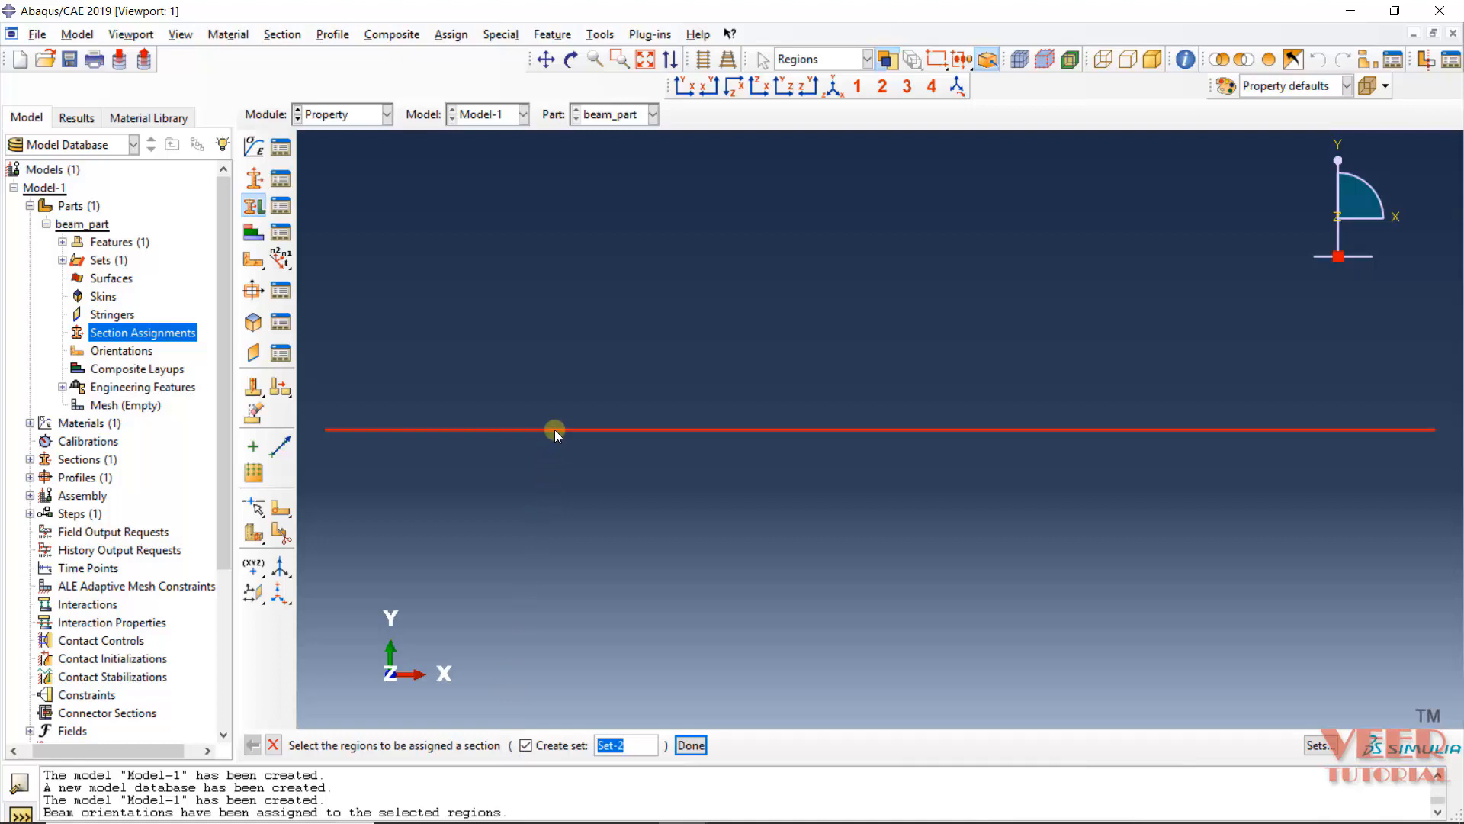
click(694, 745)
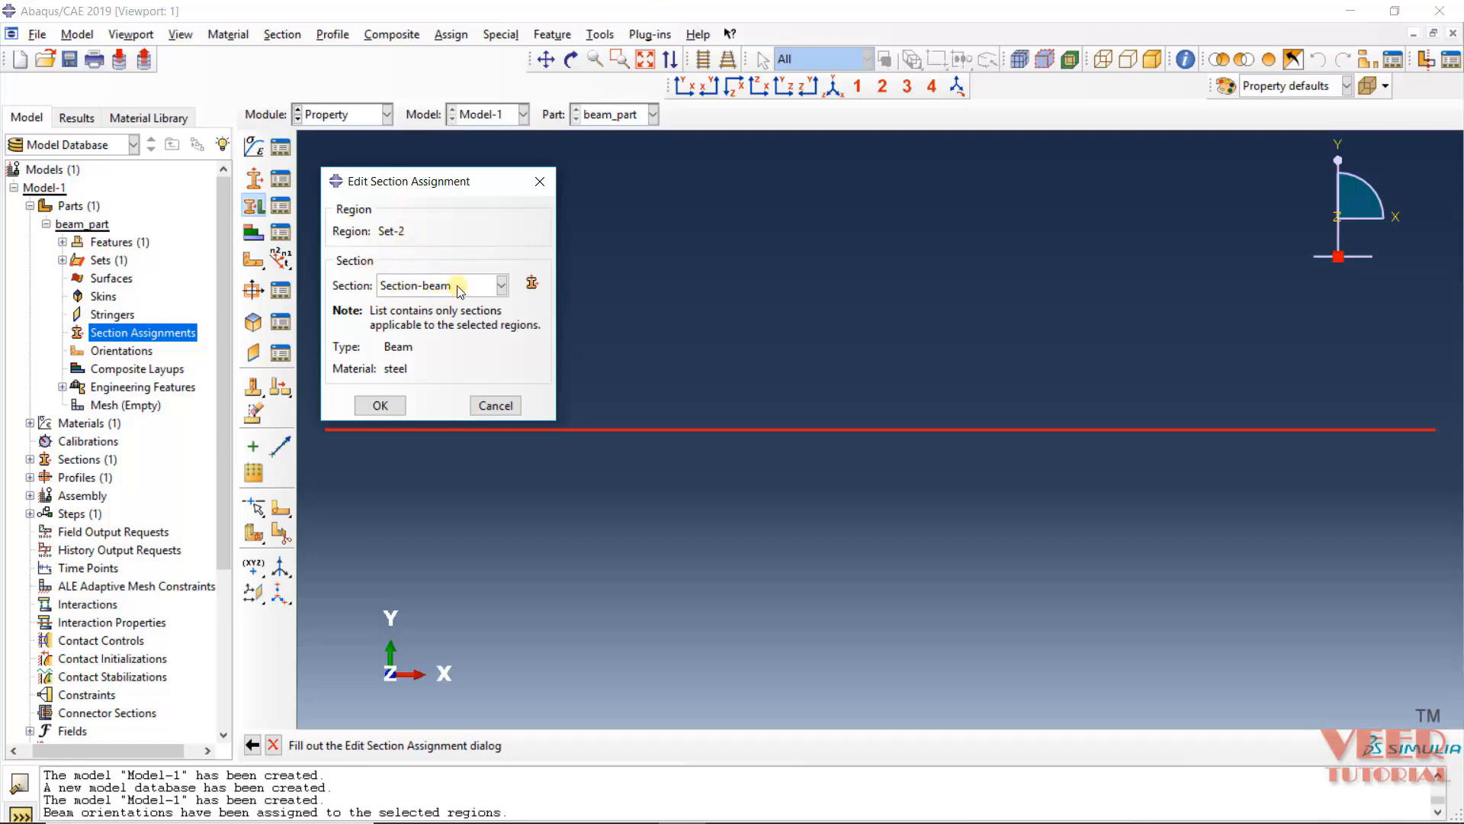
click(381, 406)
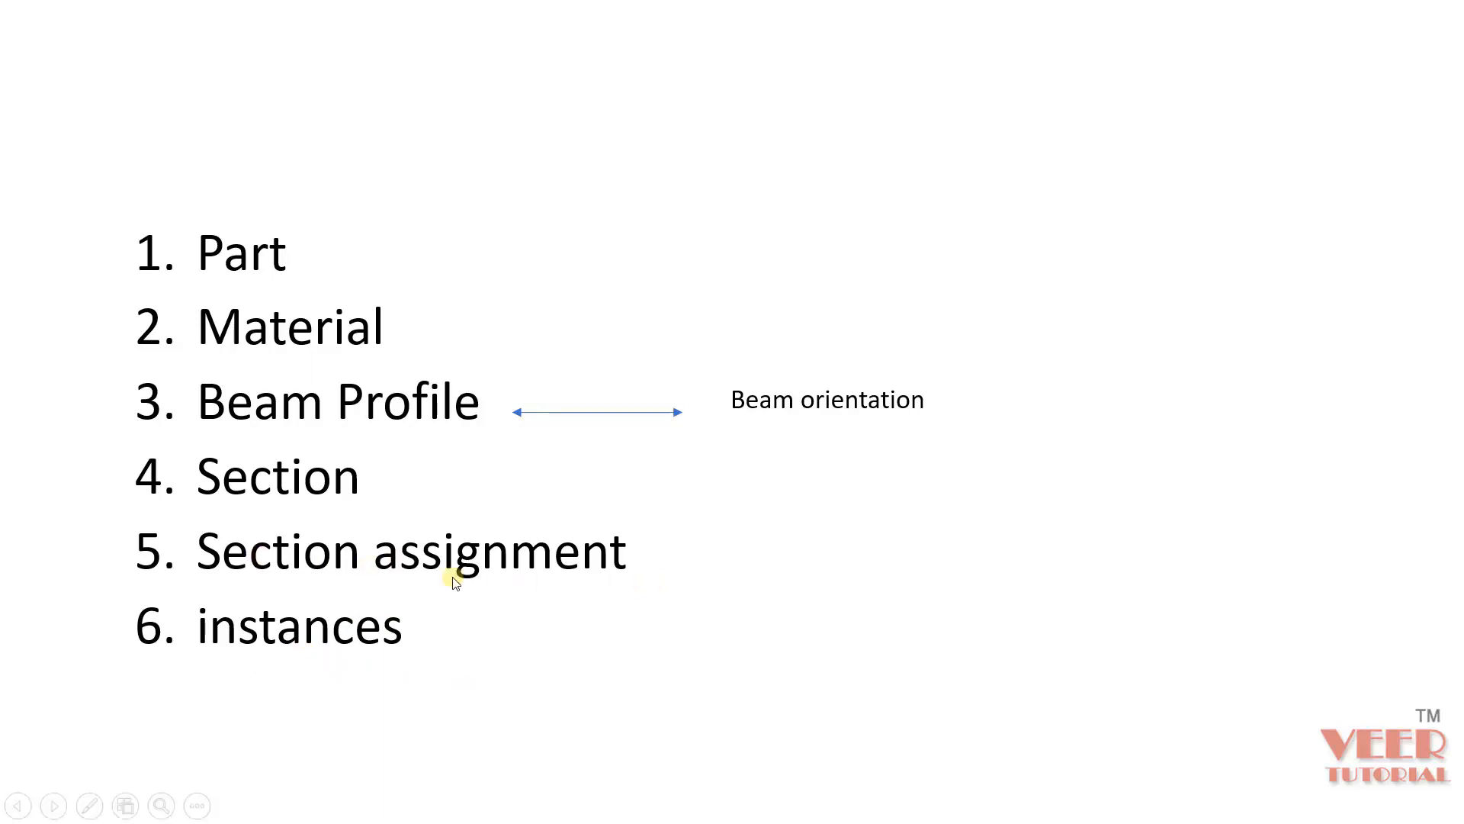
click(355, 678)
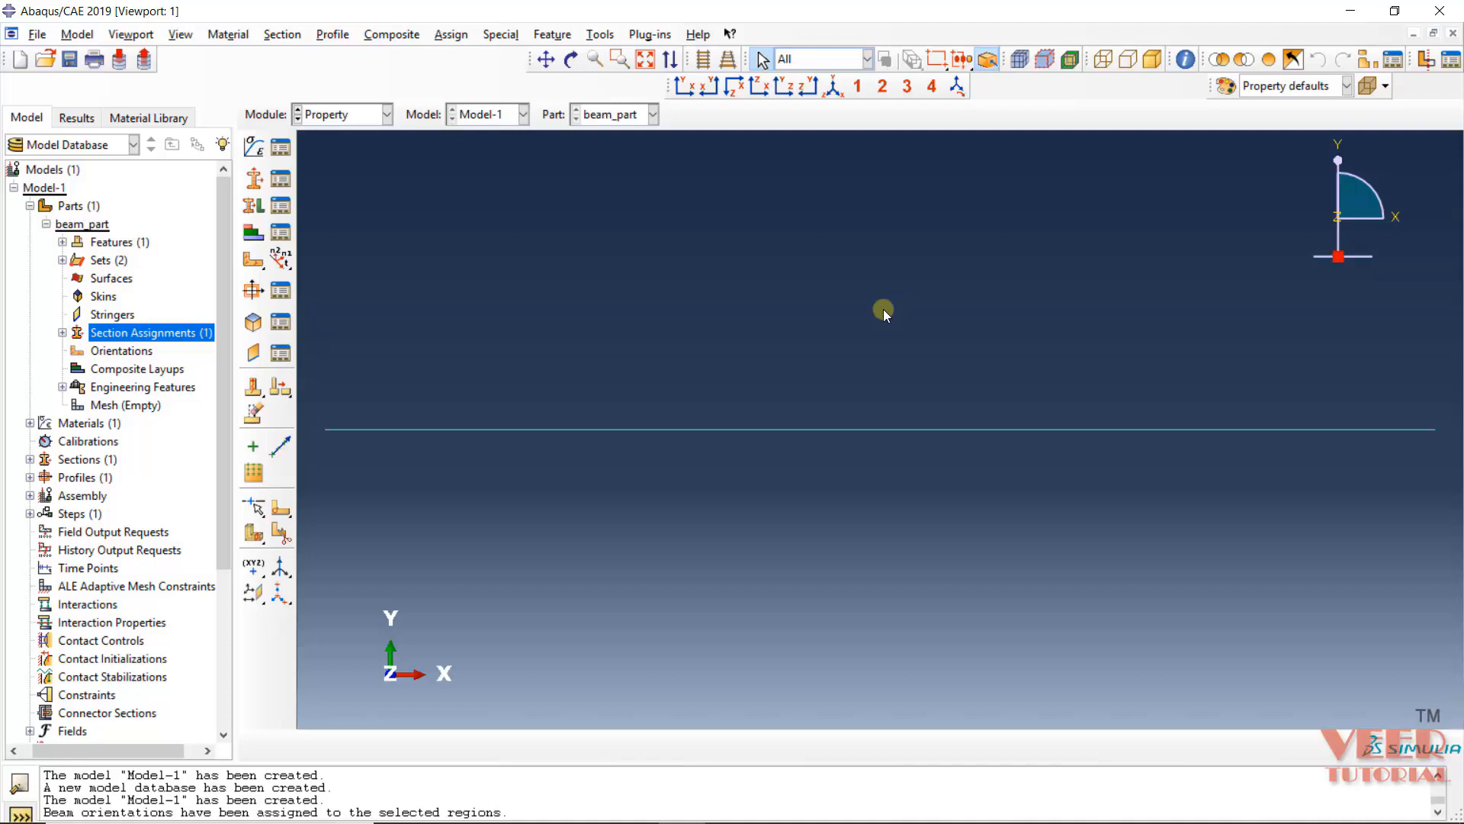
Create a dependent (mesh on part) instance of beam_part in the assembly and collapse the Assembly branch of the model tree.
click(30, 496)
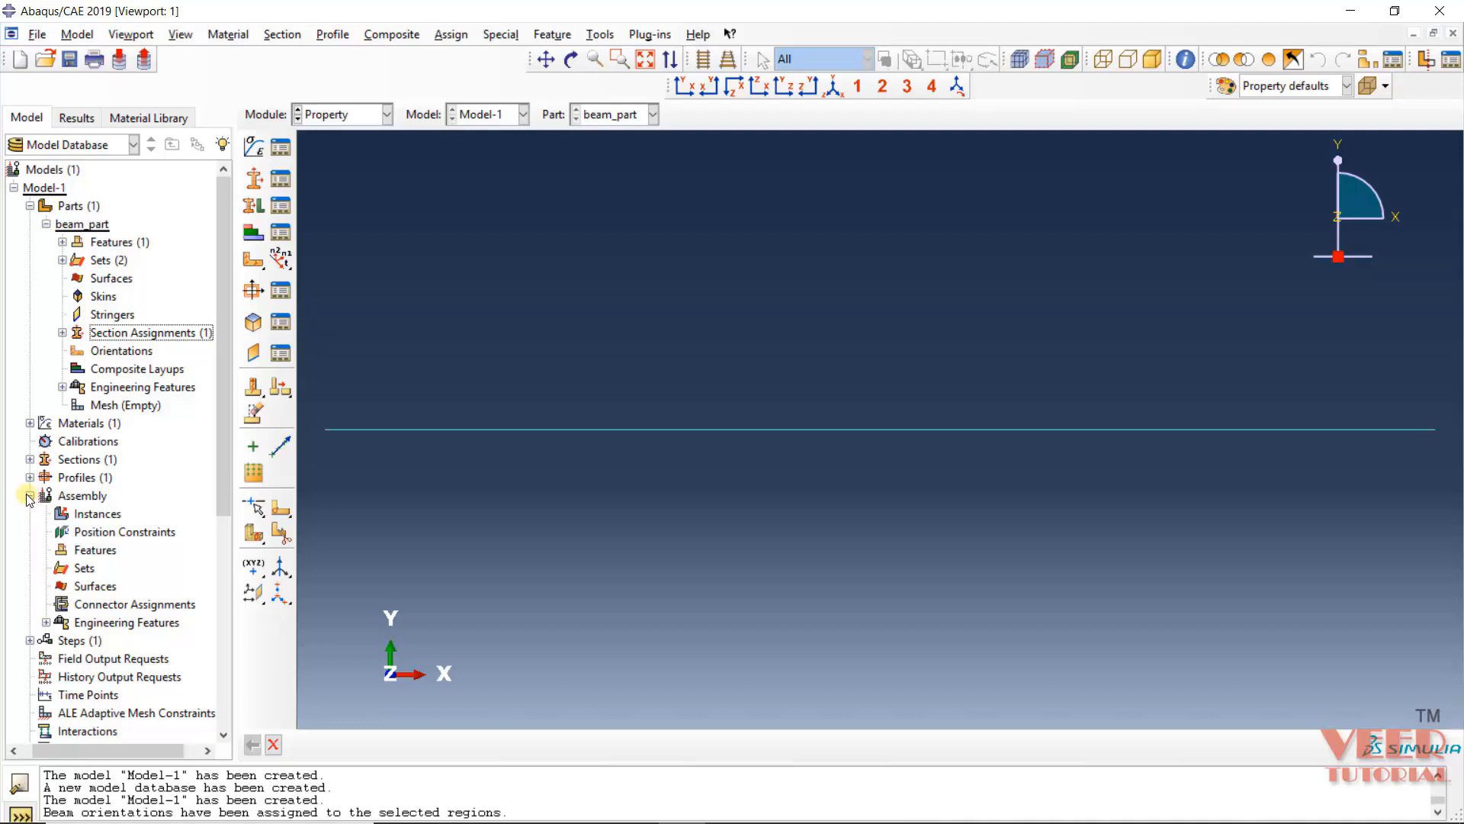
click(100, 514)
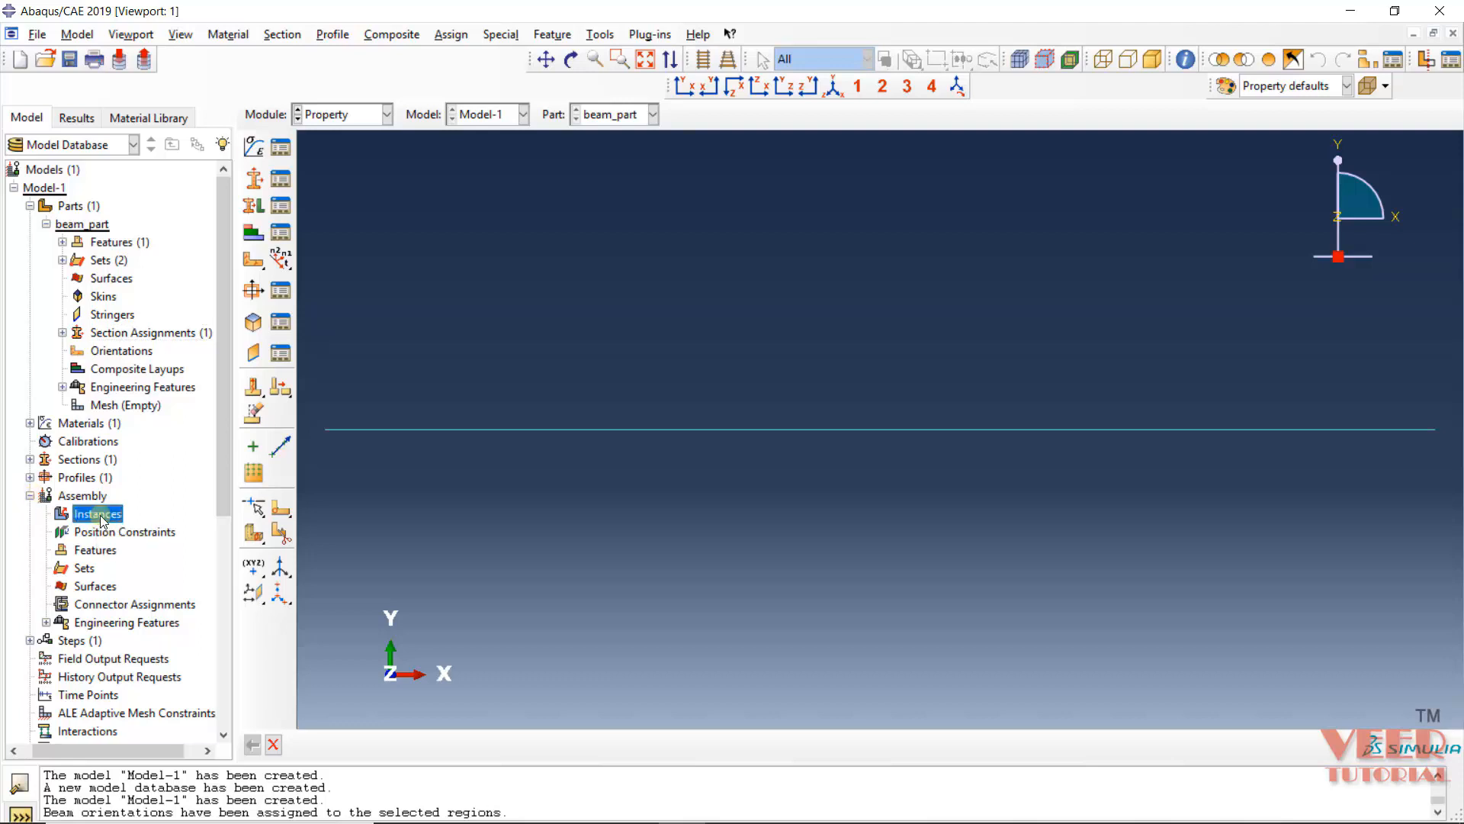
double_click(99, 515)
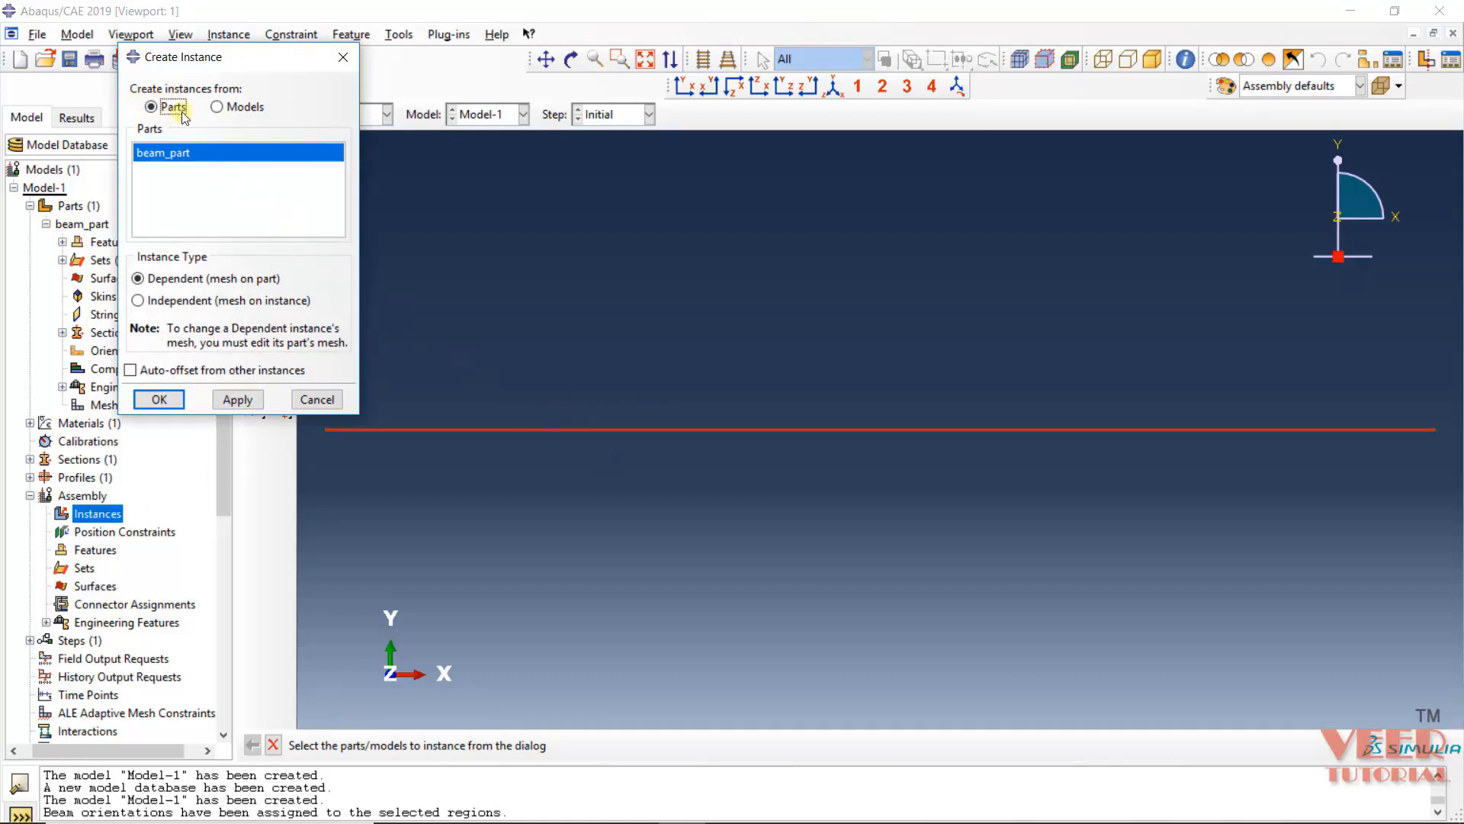
click(168, 154)
click(140, 280)
click(161, 400)
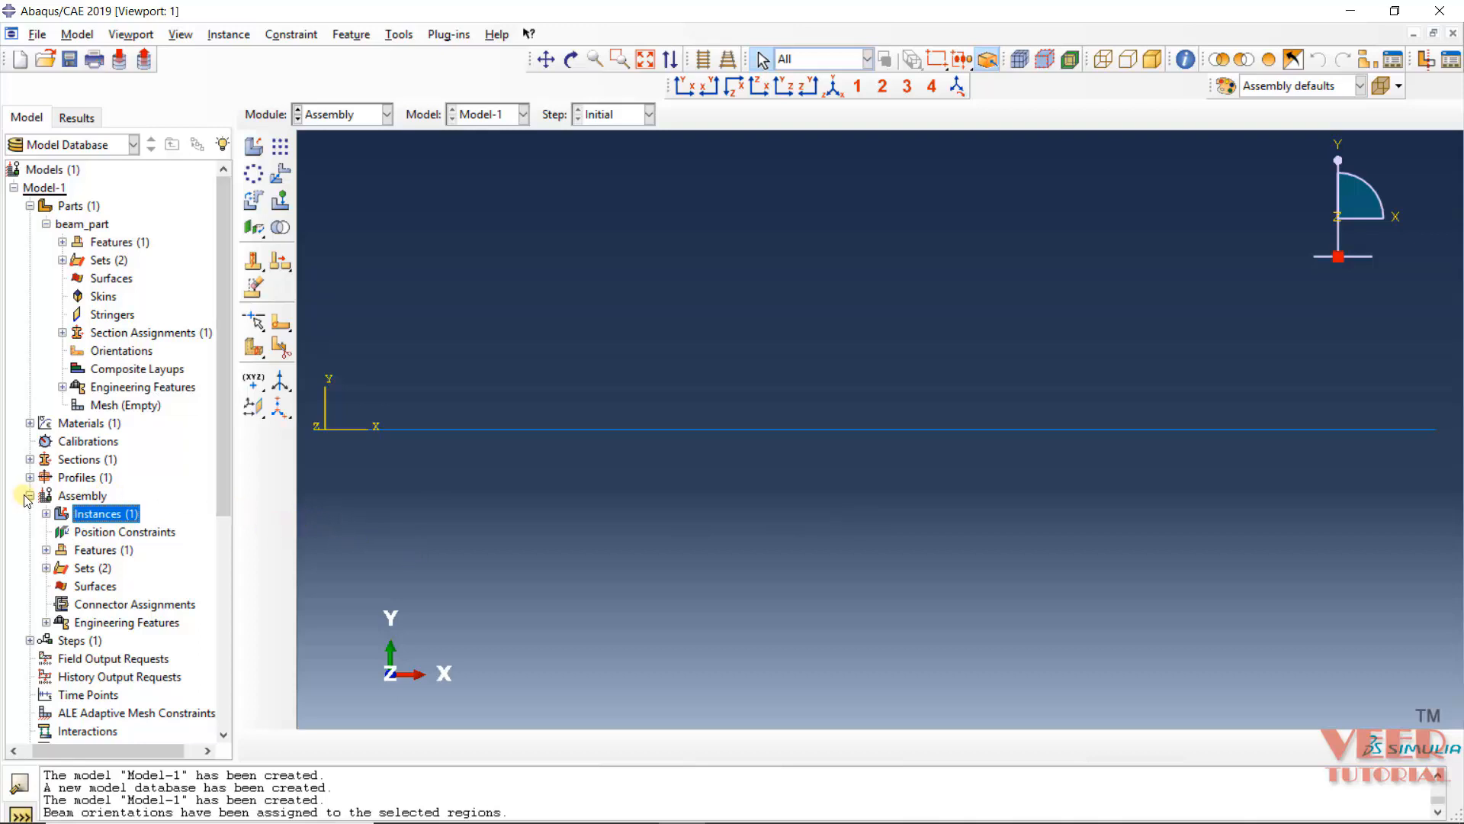
drag(222, 462, 221, 552)
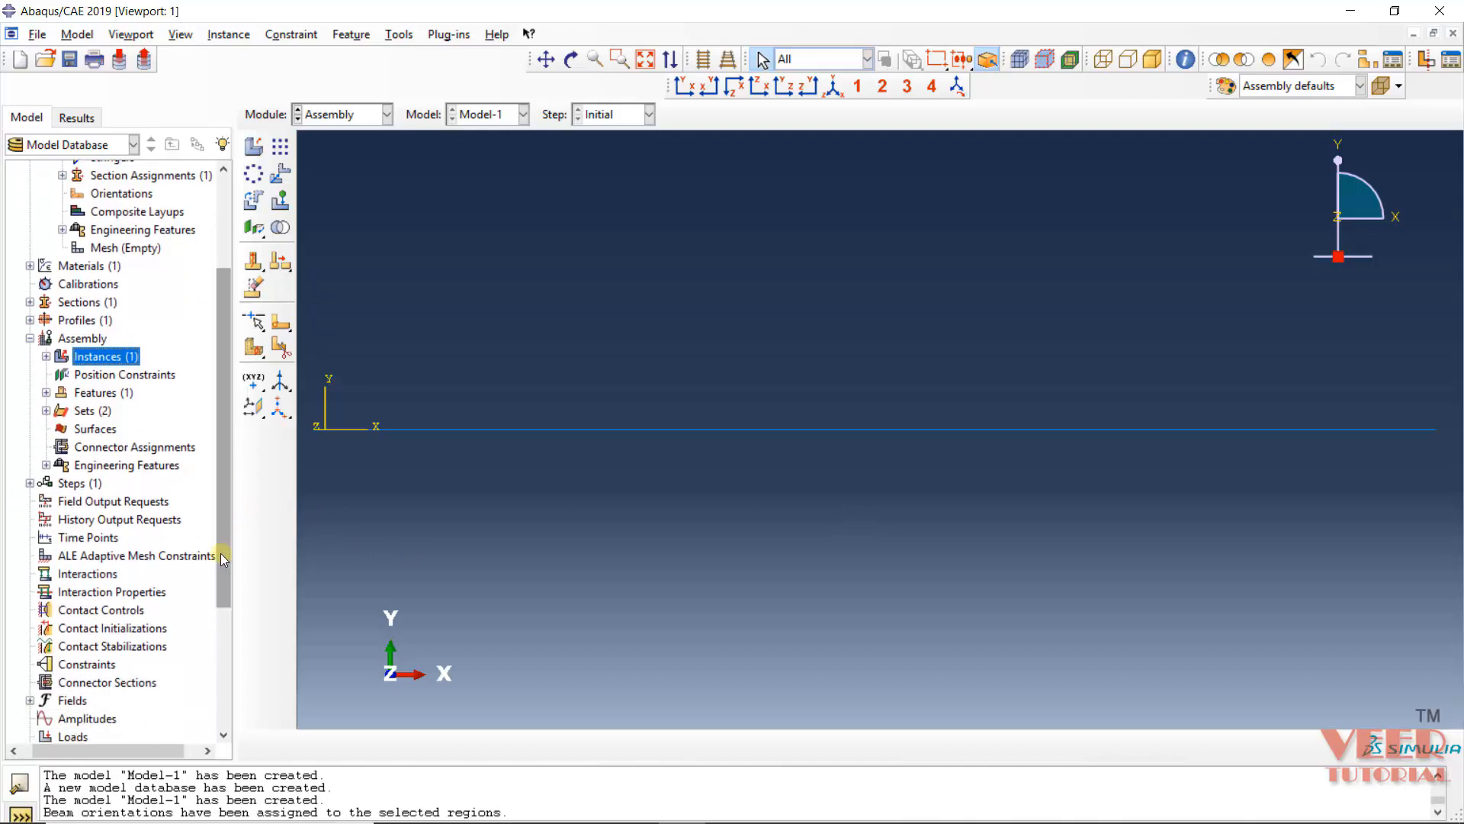
click(31, 339)
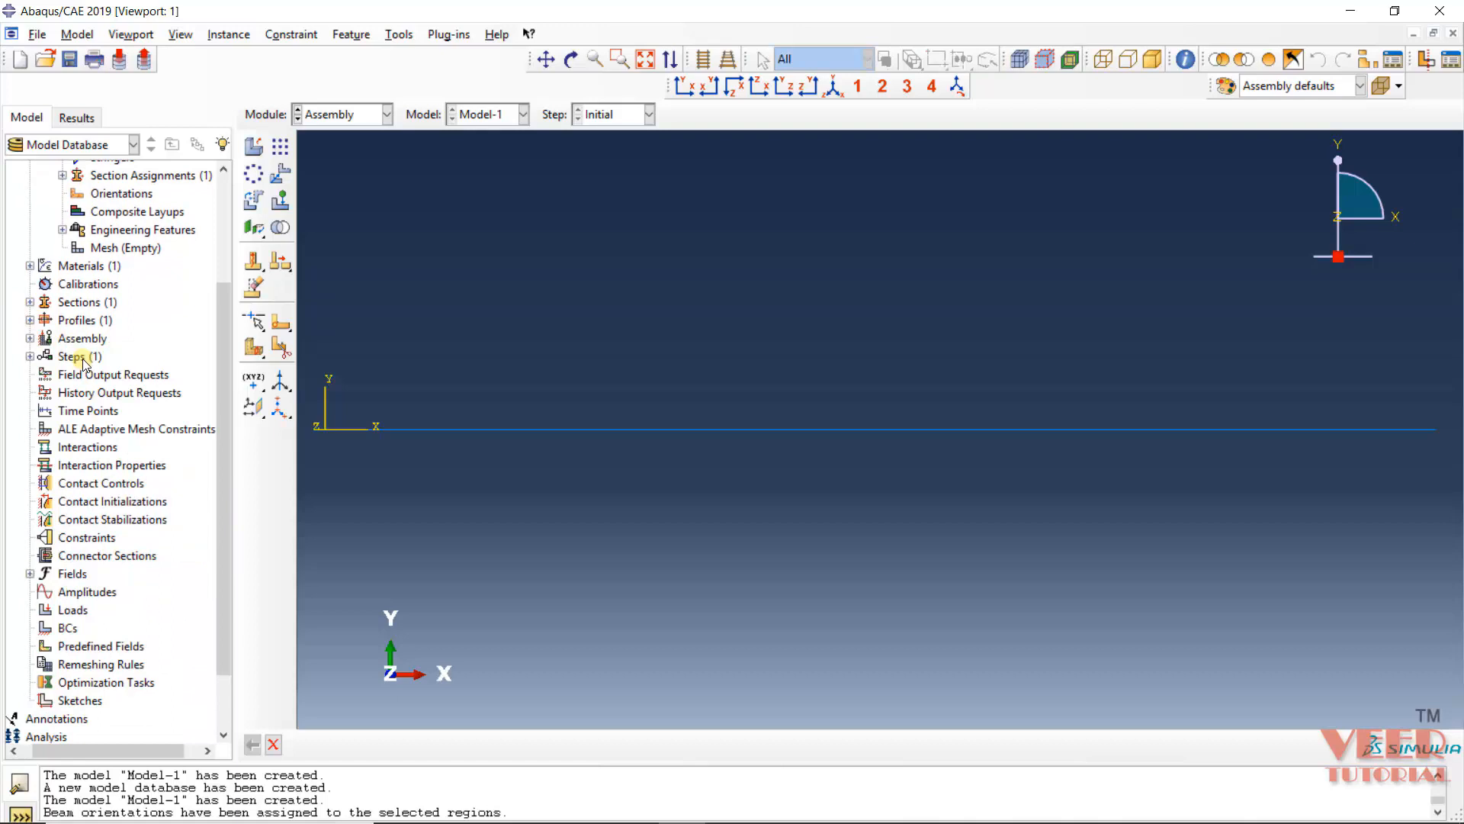
Create a Static, General analysis step named linear_static_beam after the Initial step.
click(82, 358)
double_click(82, 358)
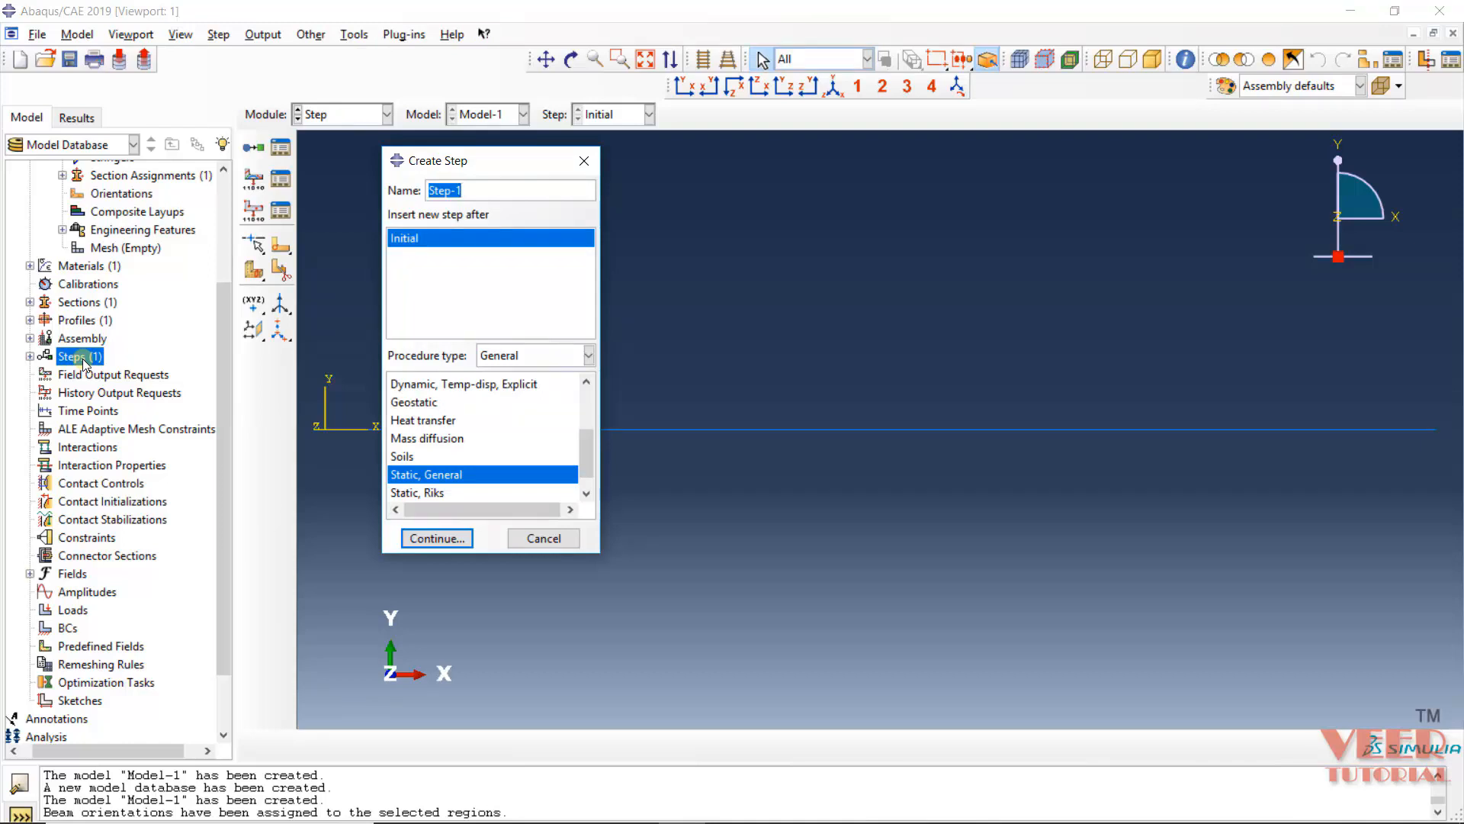
drag(588, 466, 587, 425)
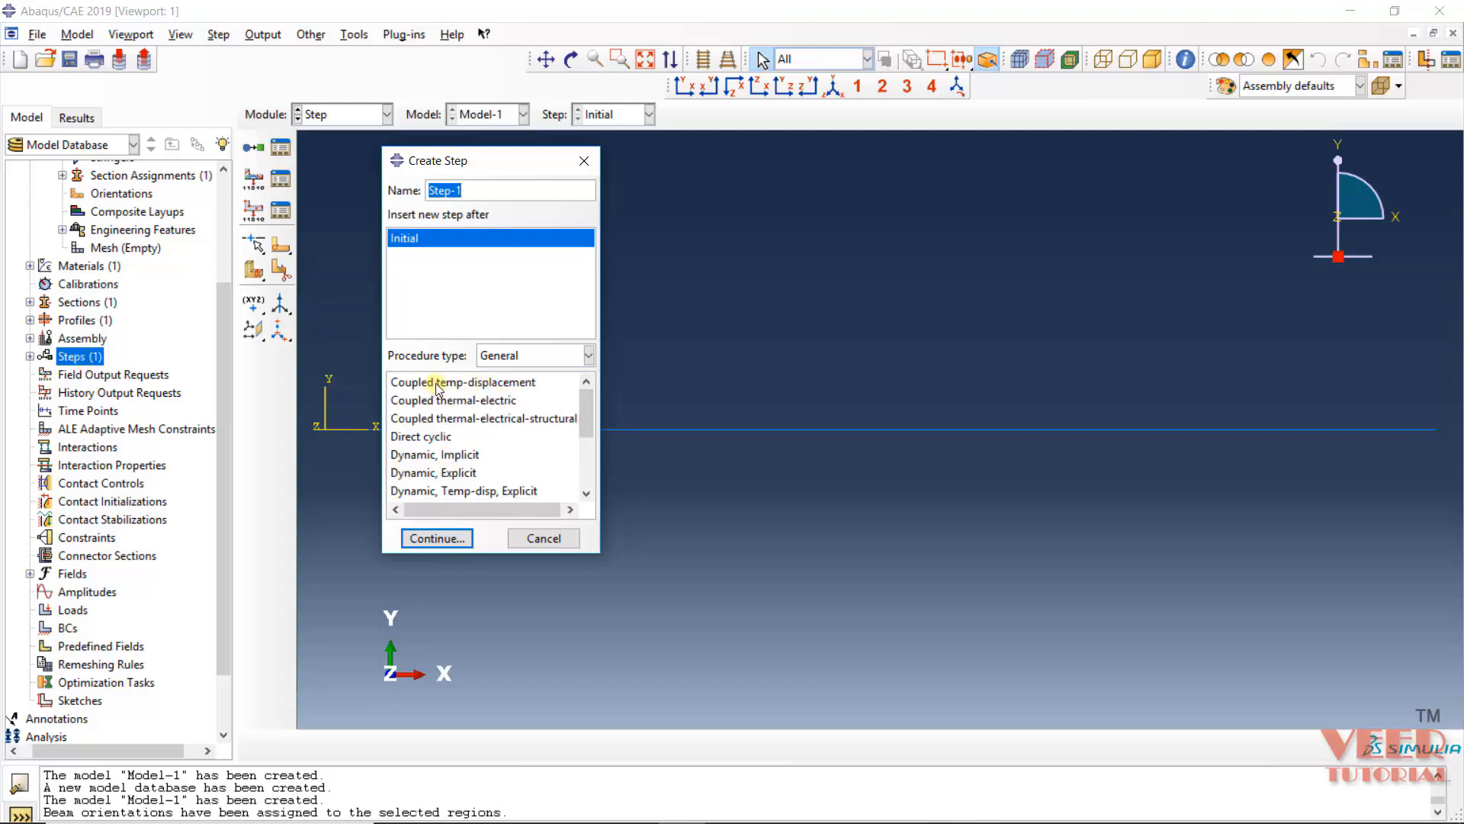
drag(584, 417, 591, 487)
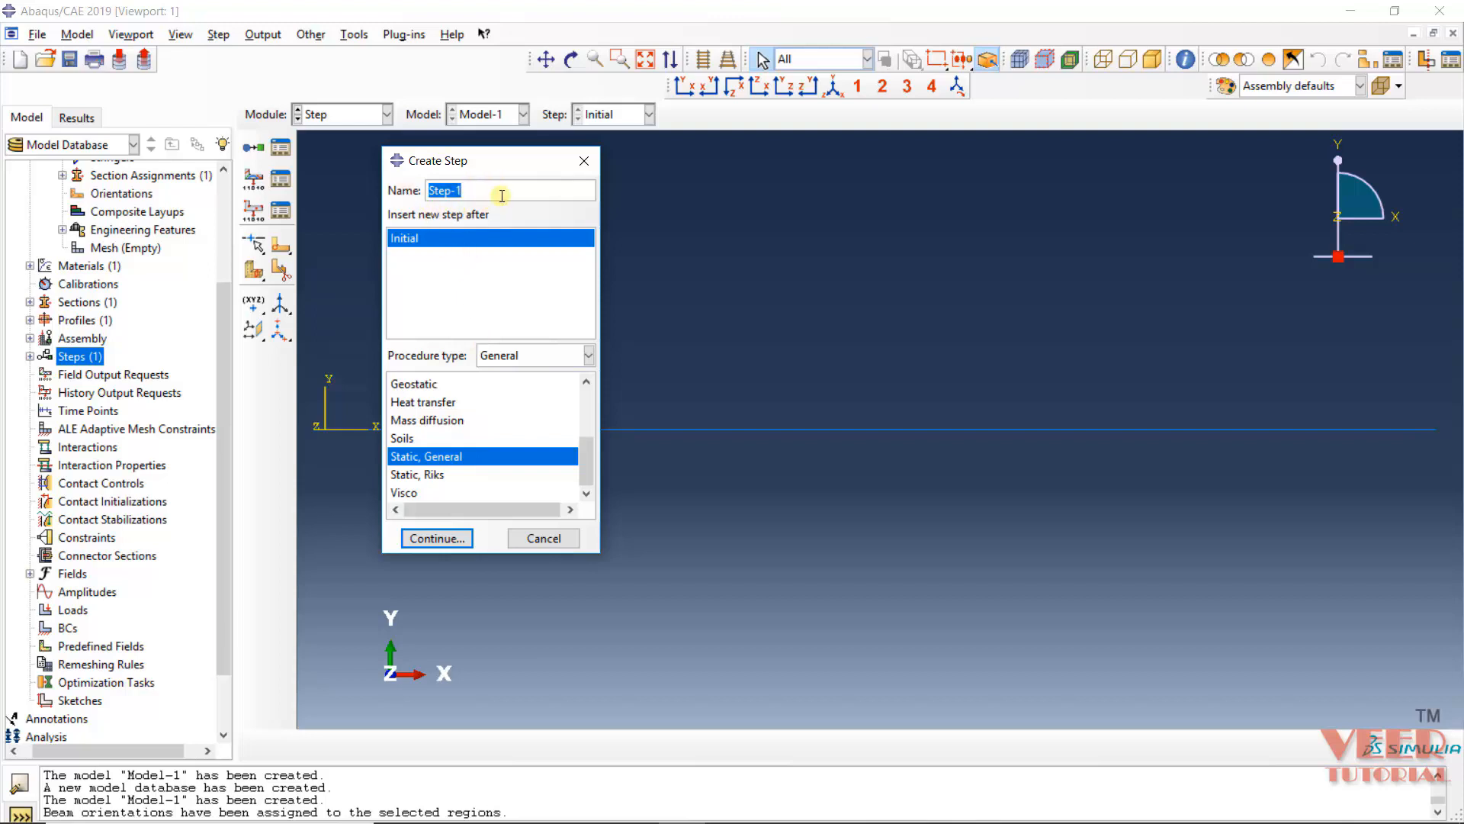
drag(503, 190, 405, 191)
text(linear_static_beam)
click(450, 538)
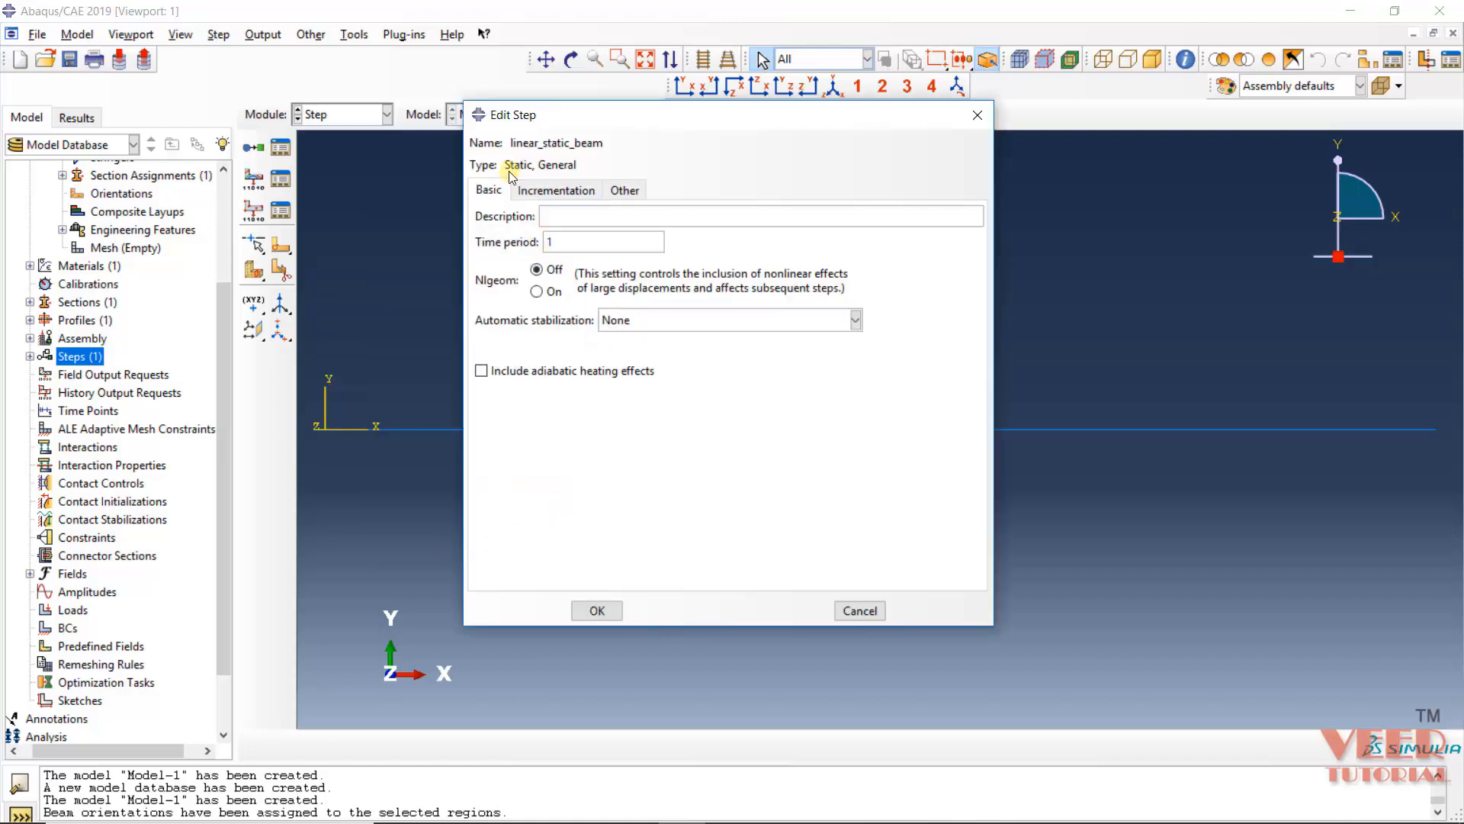
Review the analysis step's basic, incrementation and solver settings, leave them at their defaults, and save the step.
drag(637, 116, 443, 148)
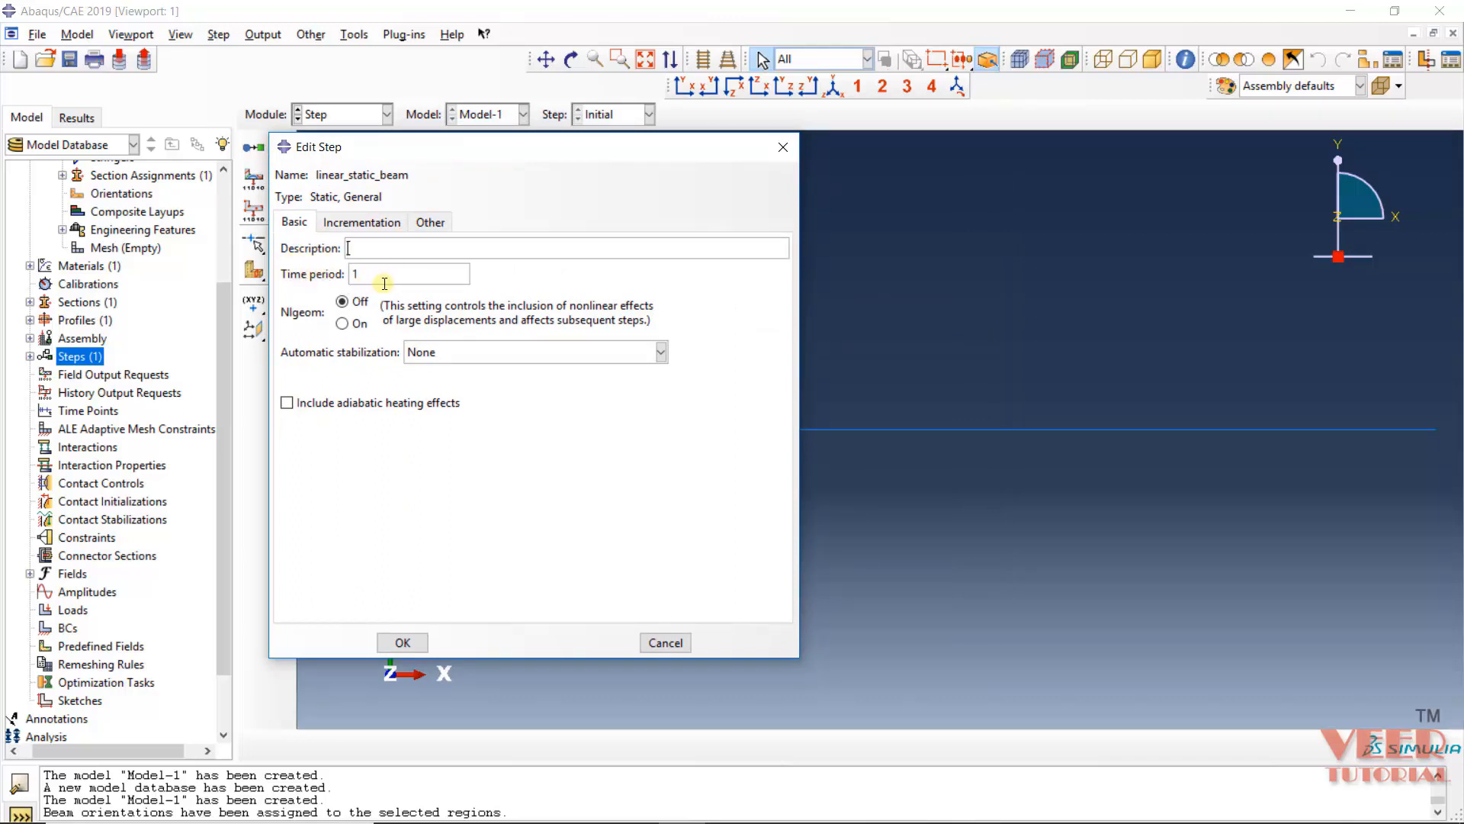
click(384, 271)
click(360, 224)
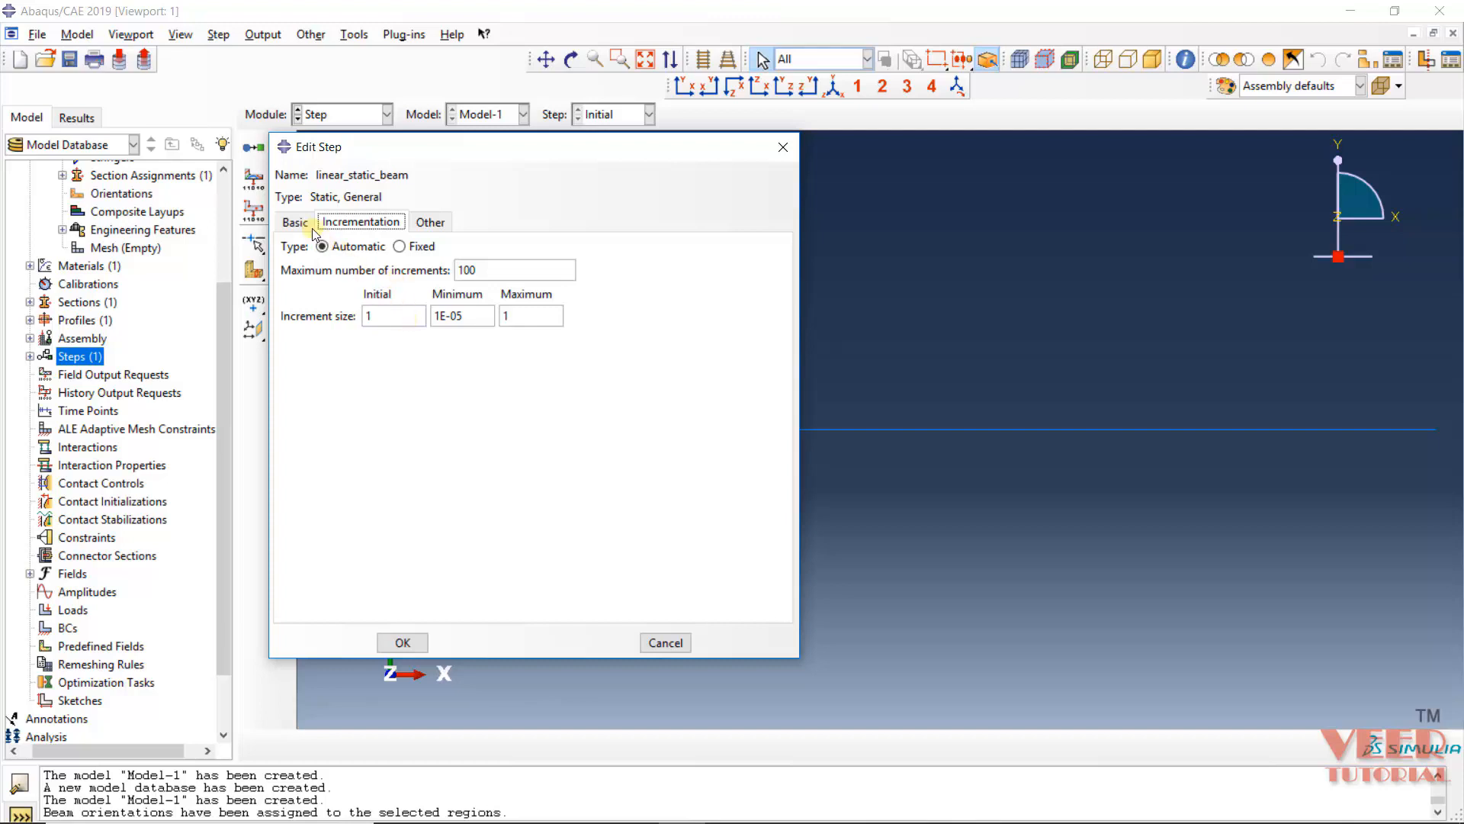
click(440, 222)
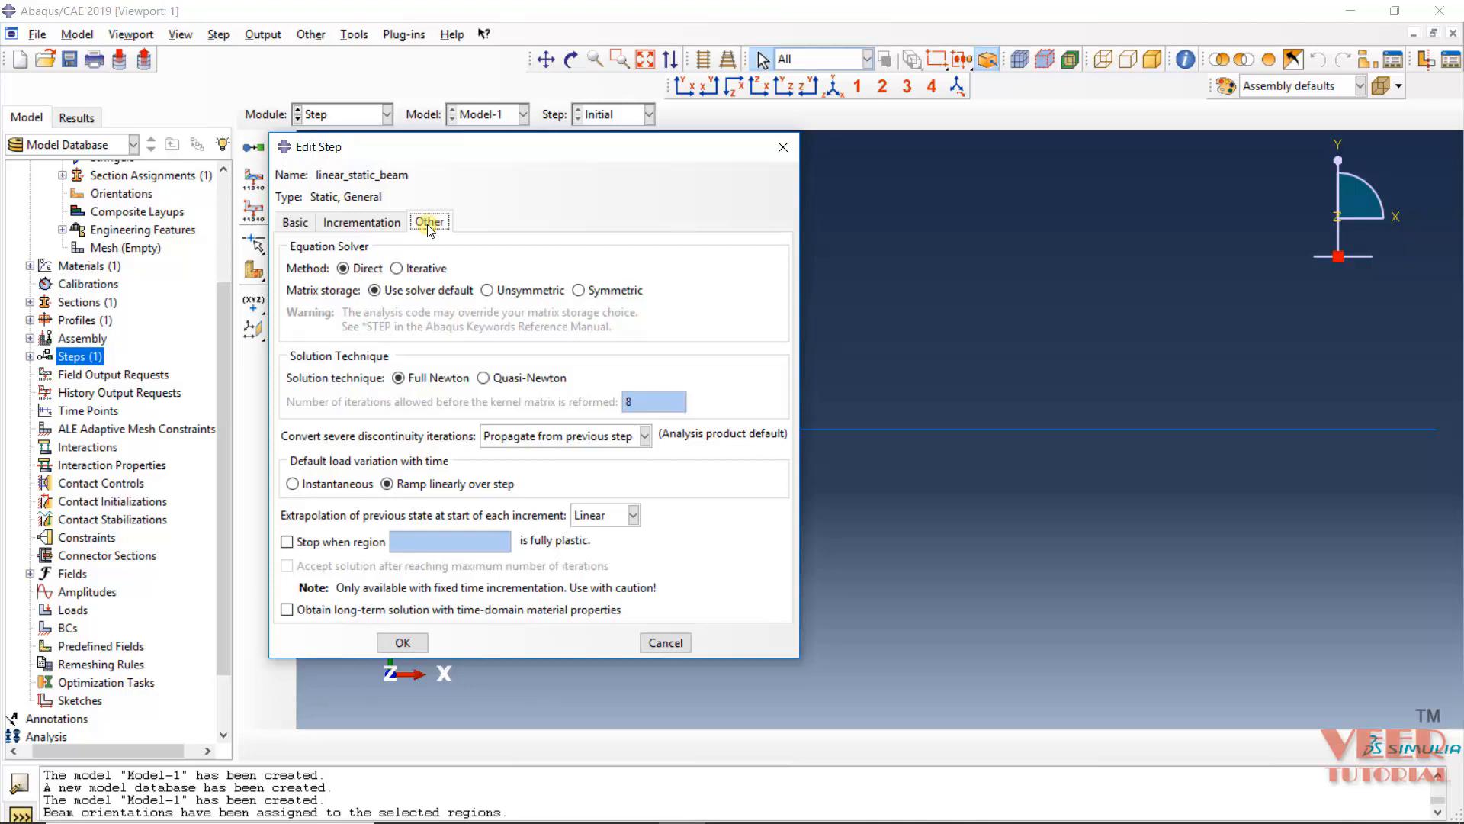
click(295, 222)
click(412, 641)
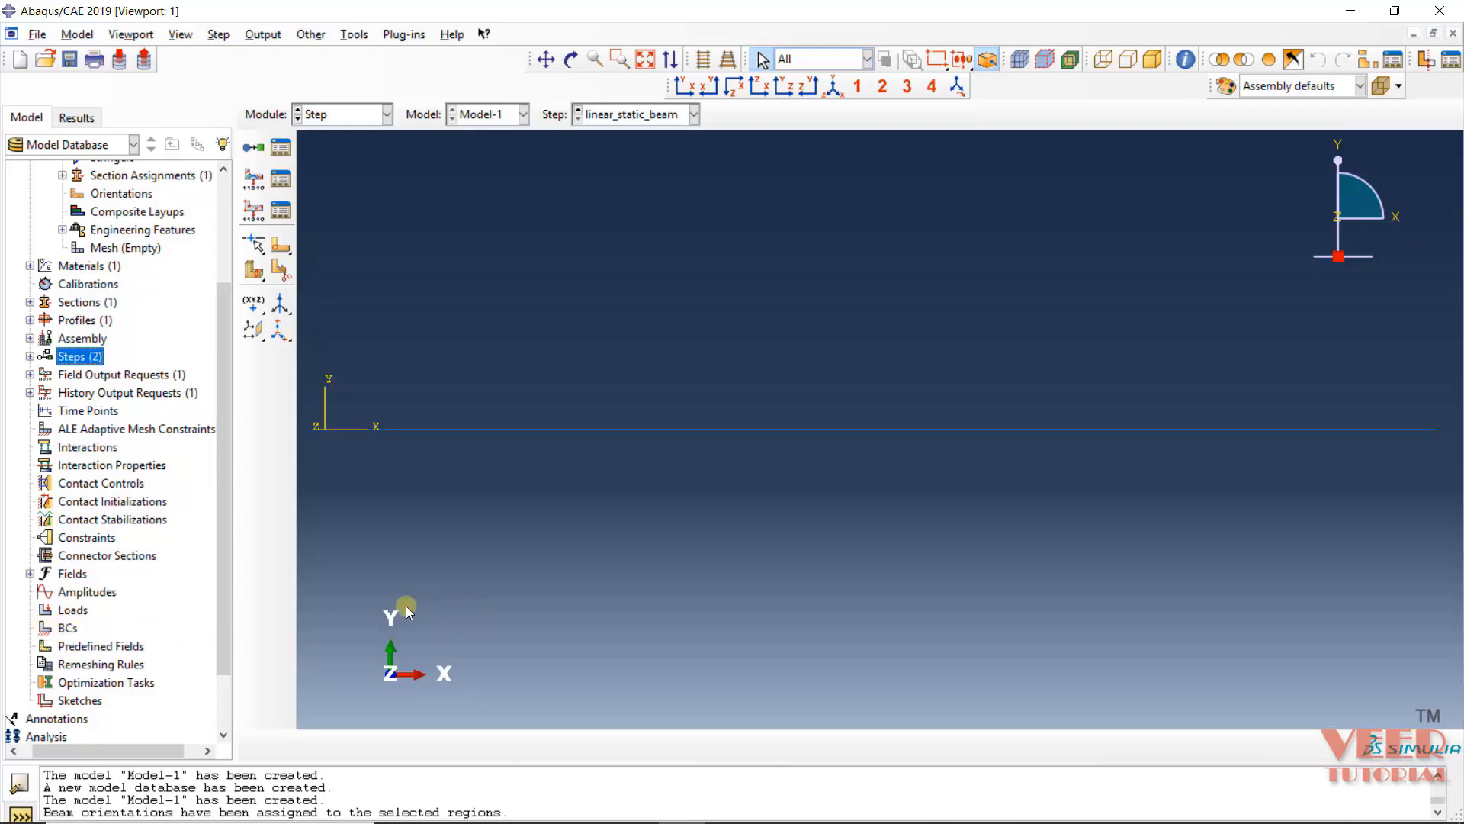
Start a mechanical Displacement/Rotation boundary condition named BC-1 in the Initial step.
double_click(66, 628)
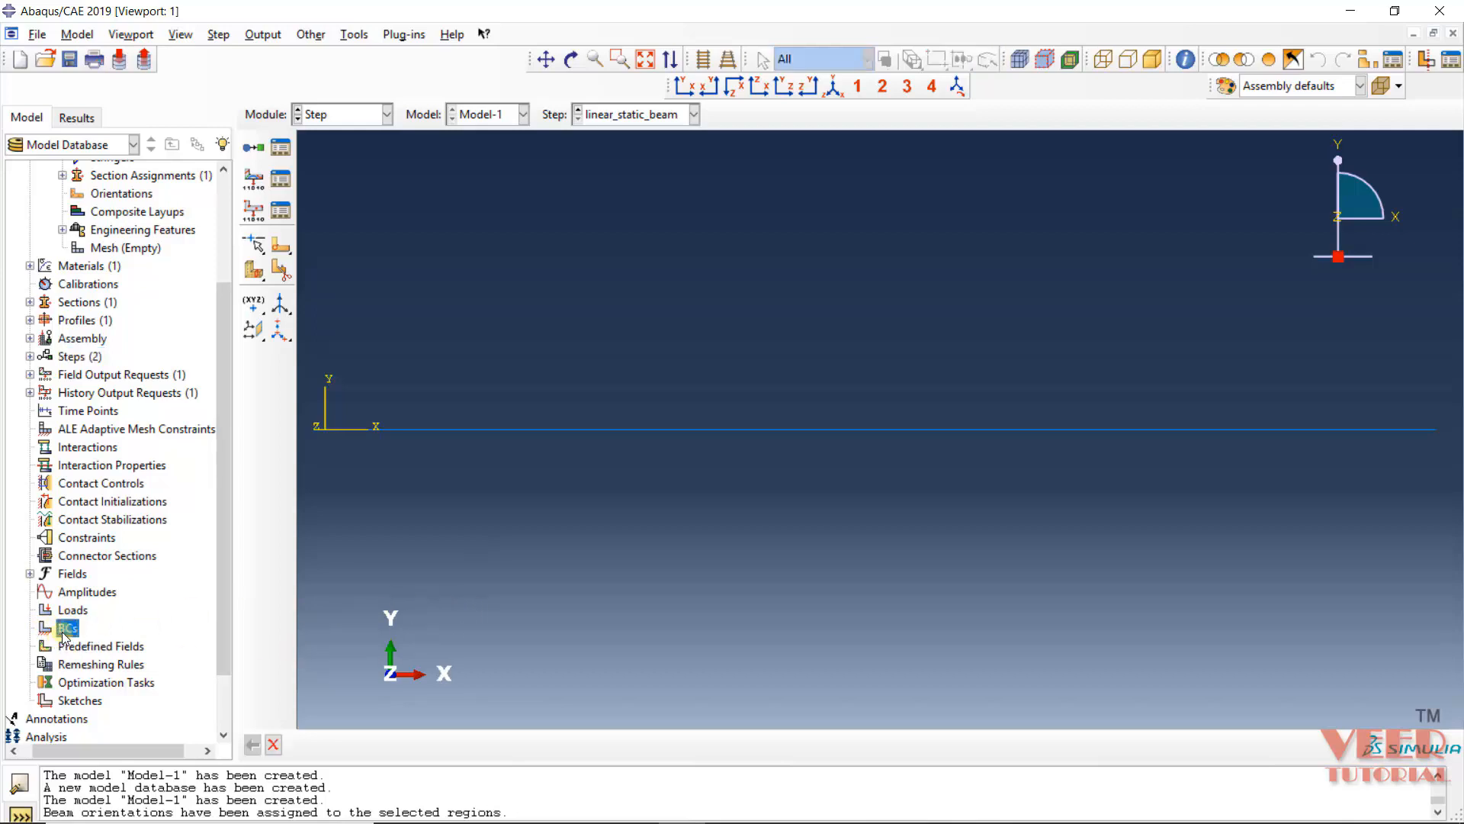
right_click(64, 635)
click(102, 681)
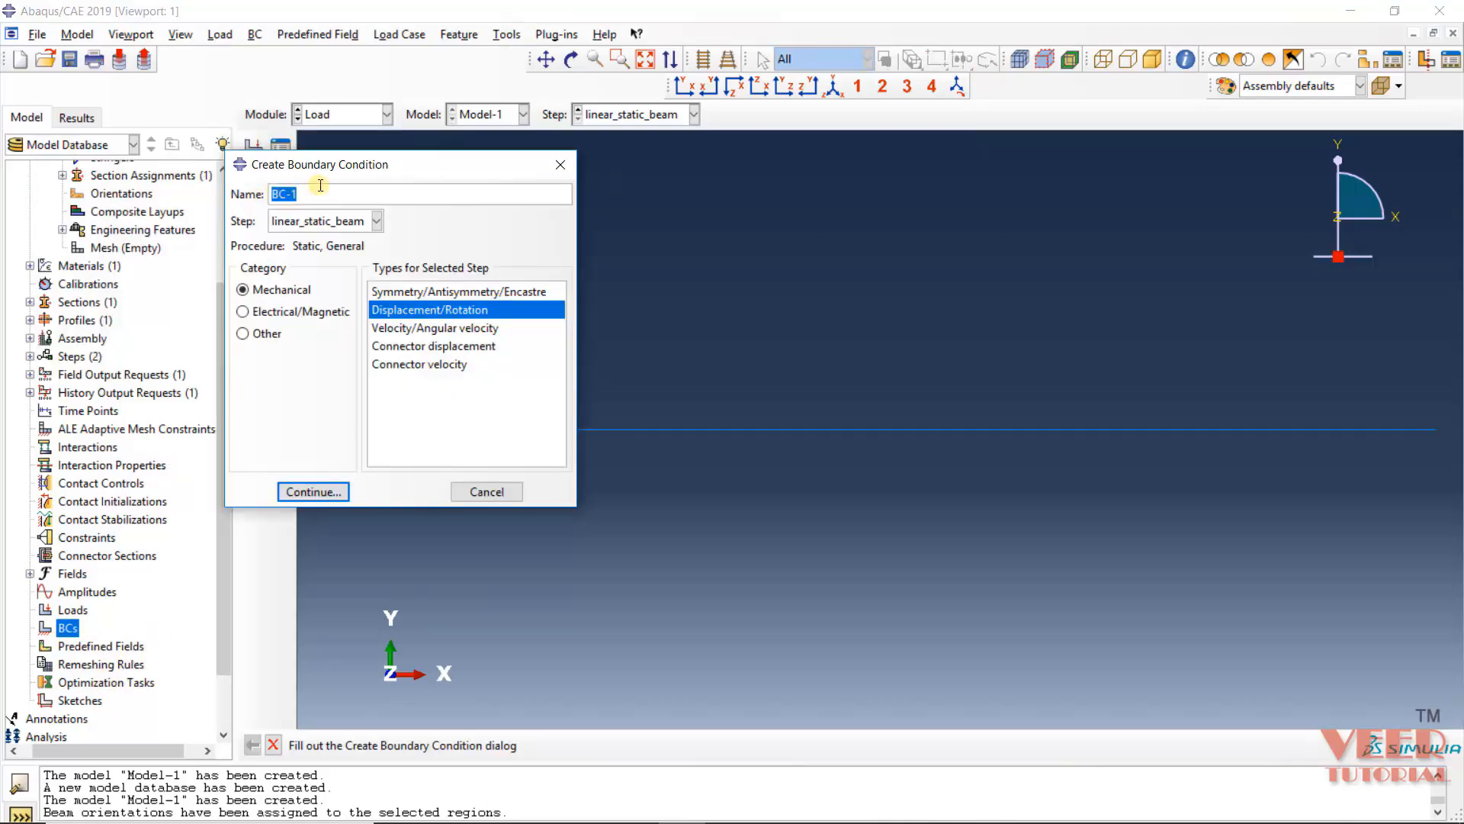
click(377, 221)
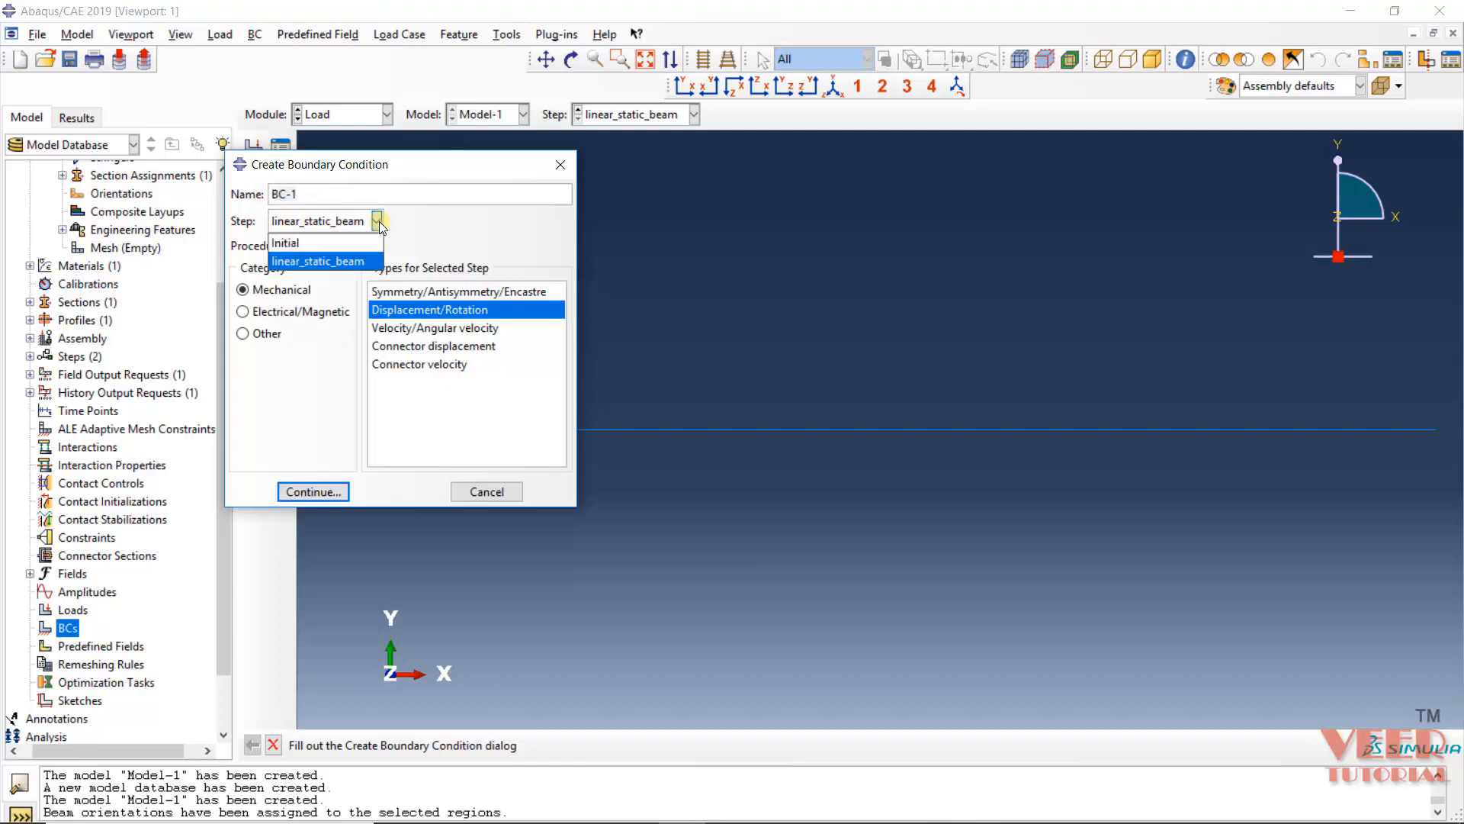
click(321, 244)
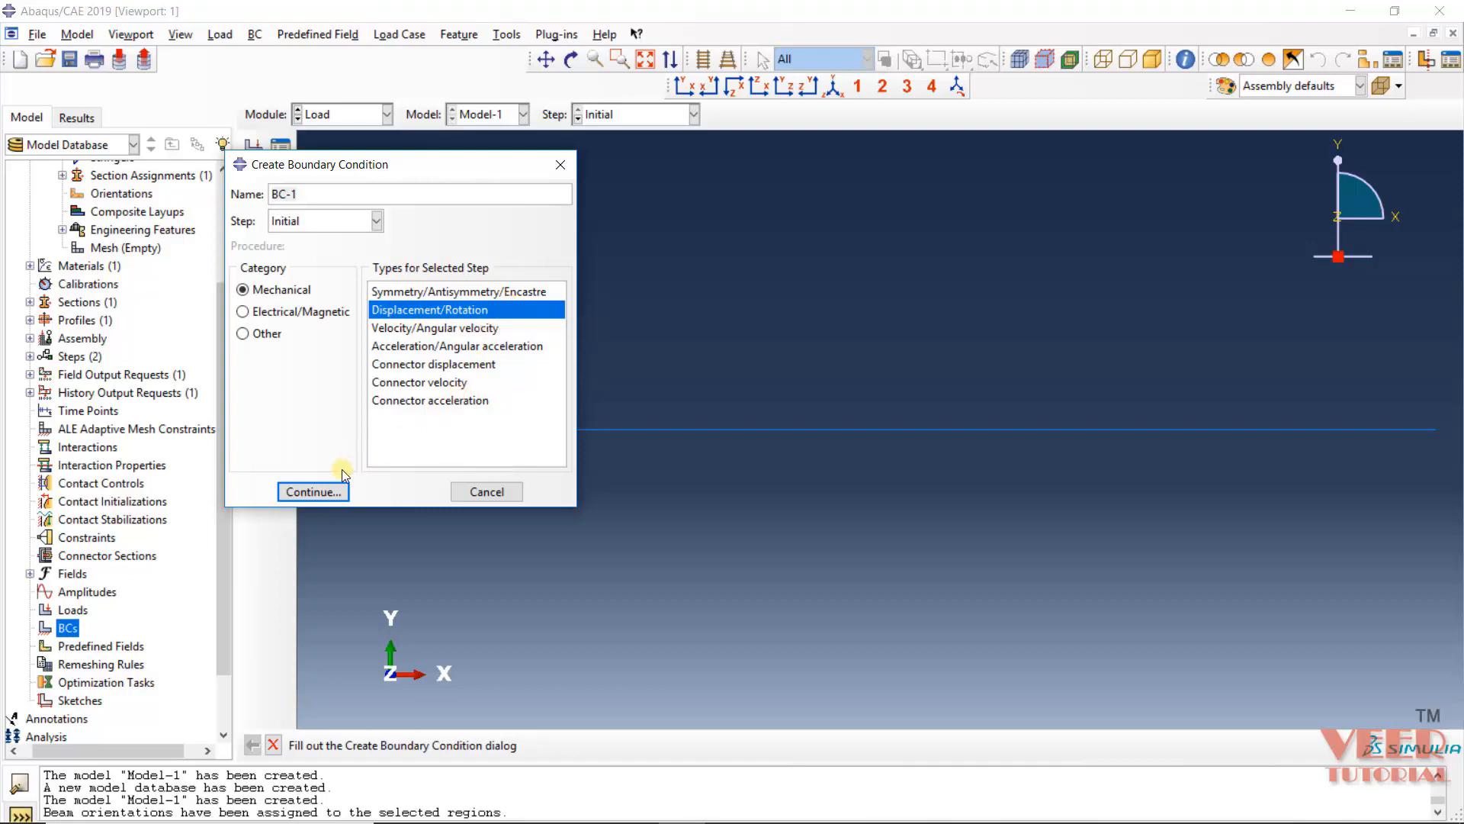
click(313, 491)
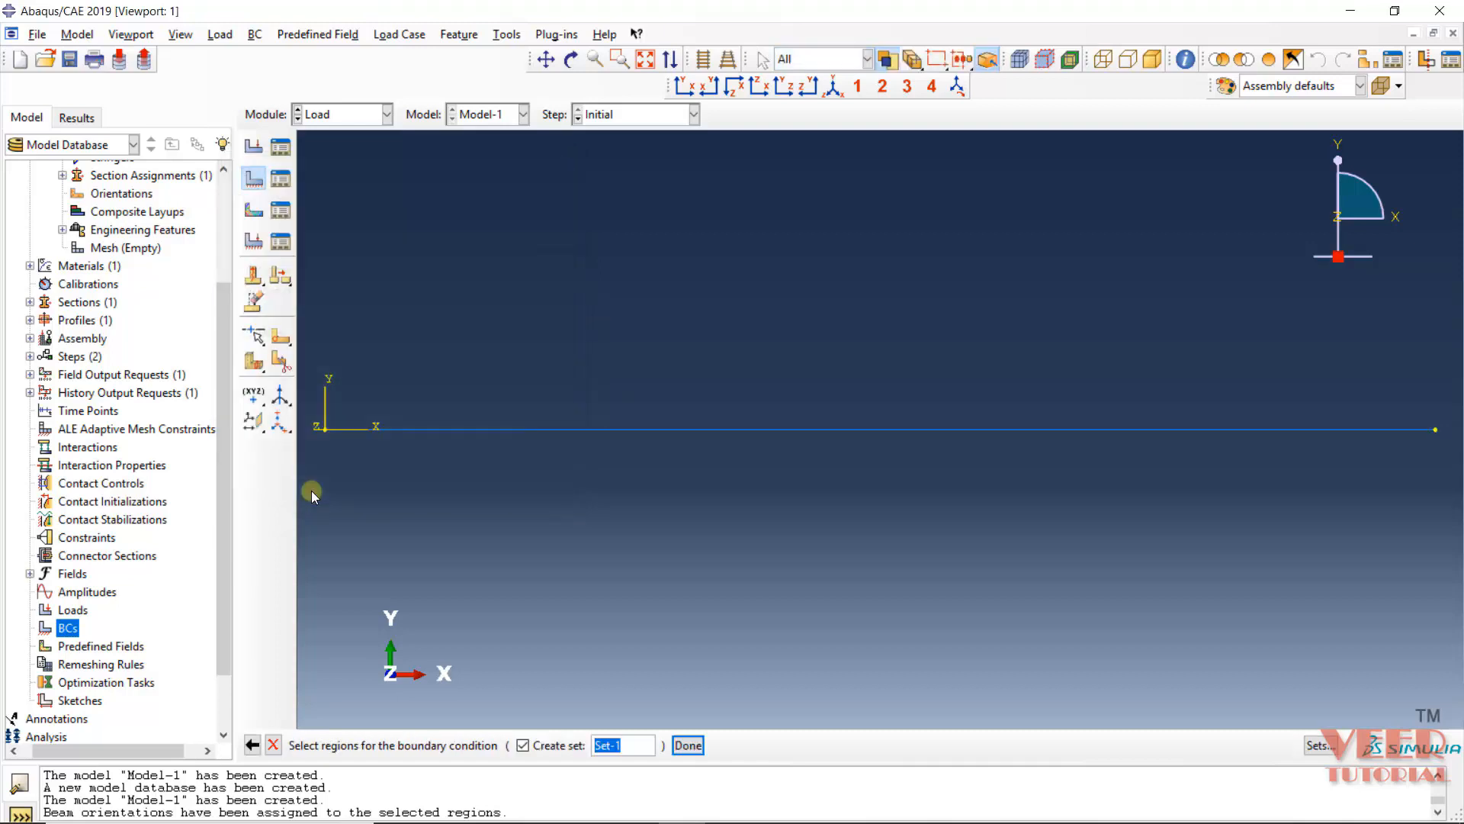
Apply the boundary condition to the beam's end point at the origin, constraining U1, U2 and UR3.
click(332, 454)
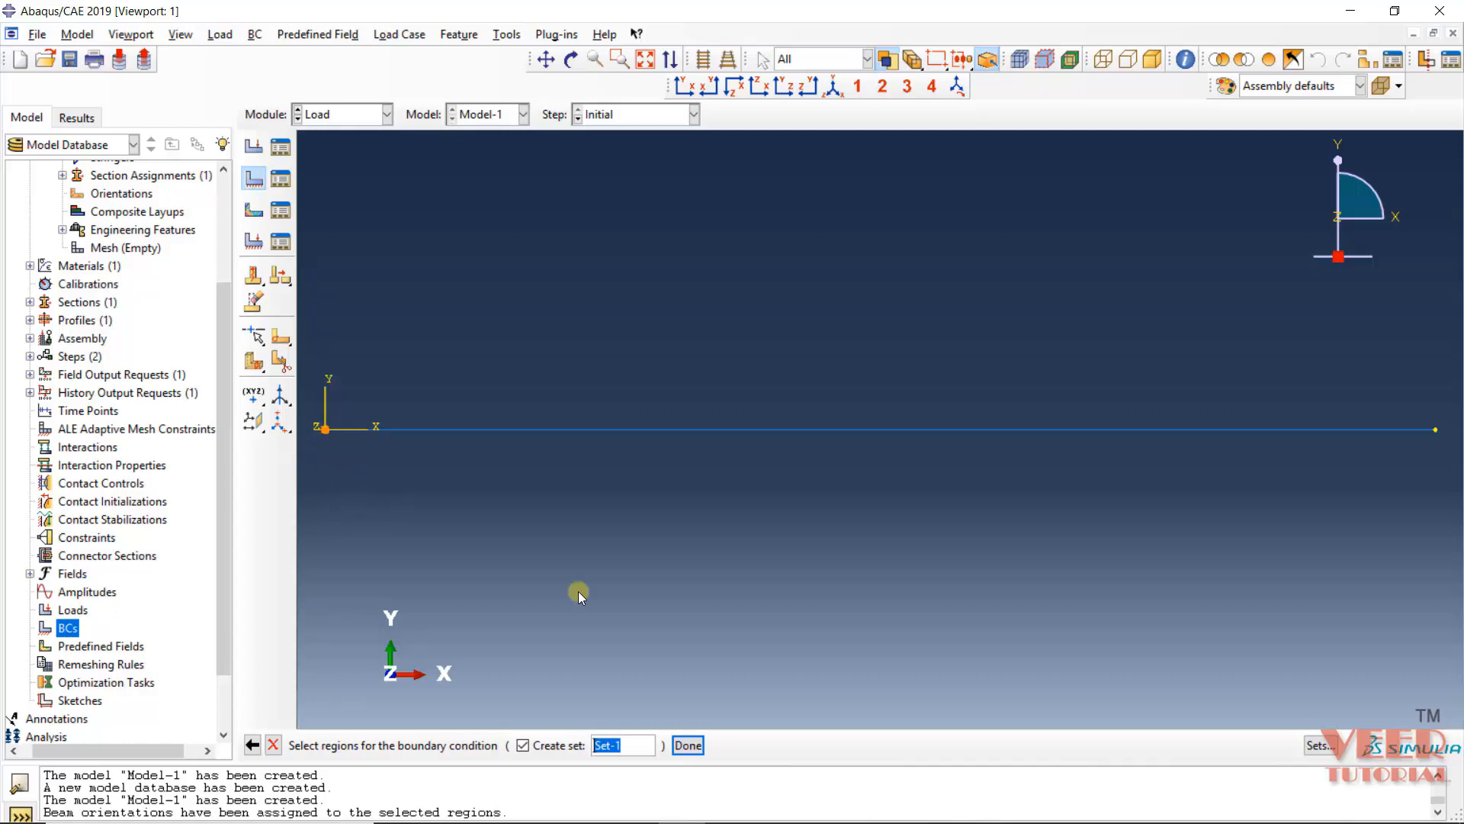
click(688, 745)
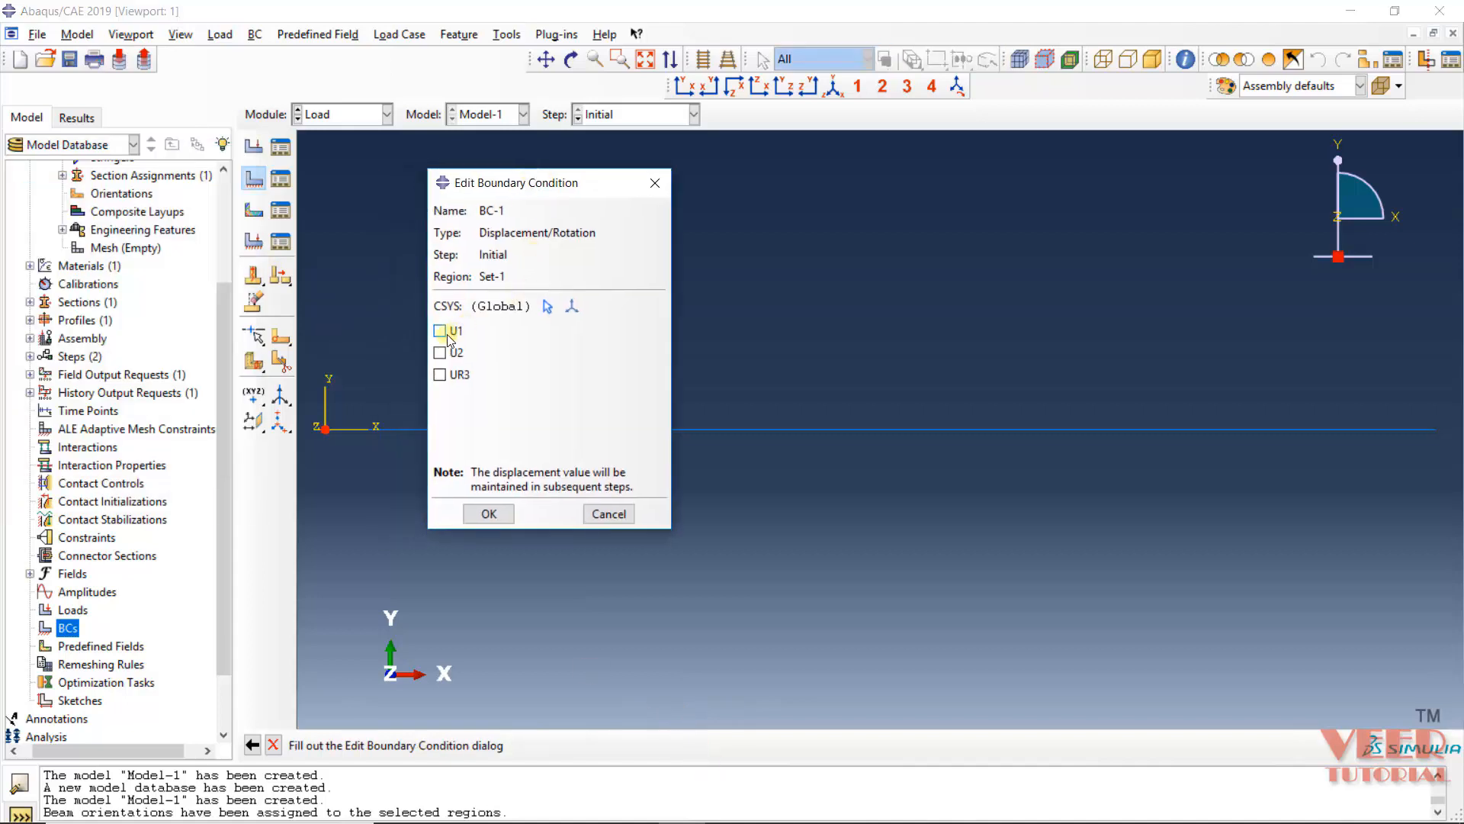
click(443, 334)
click(440, 353)
click(456, 376)
click(503, 519)
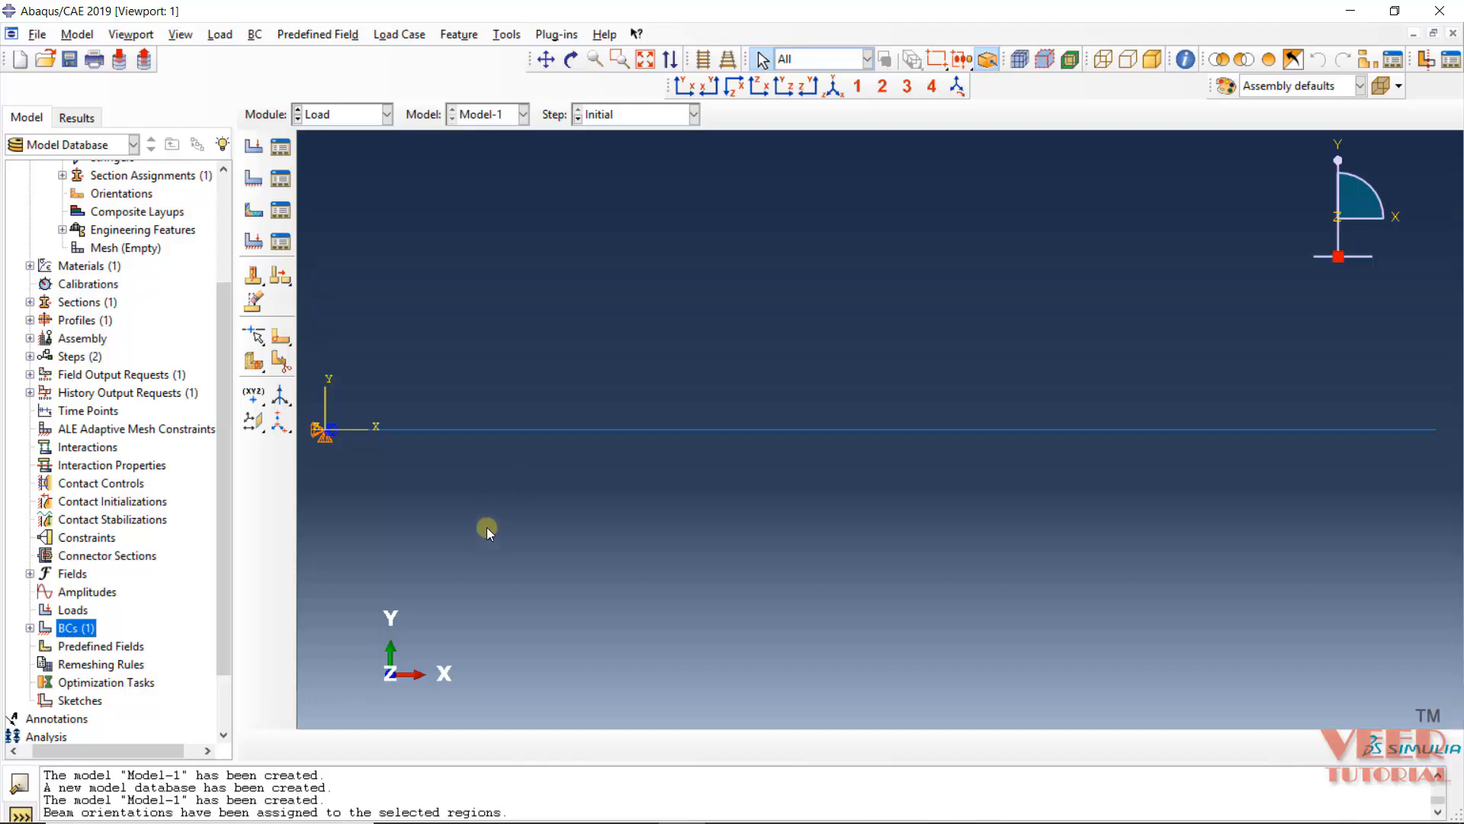
Start a new load, Load-1, in the linear_static_beam step with the Mechanical category.
click(71, 610)
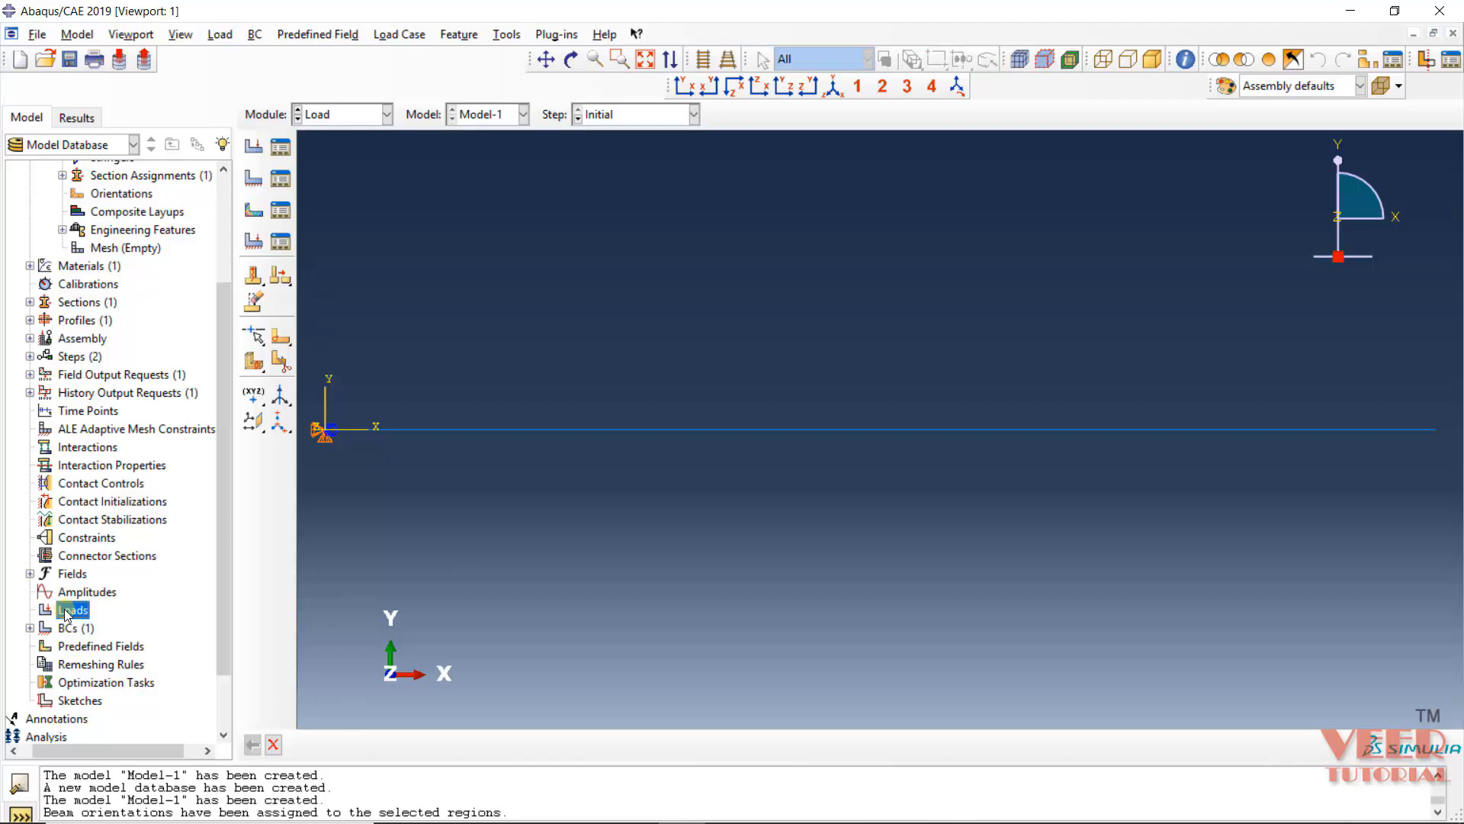
right_click(65, 614)
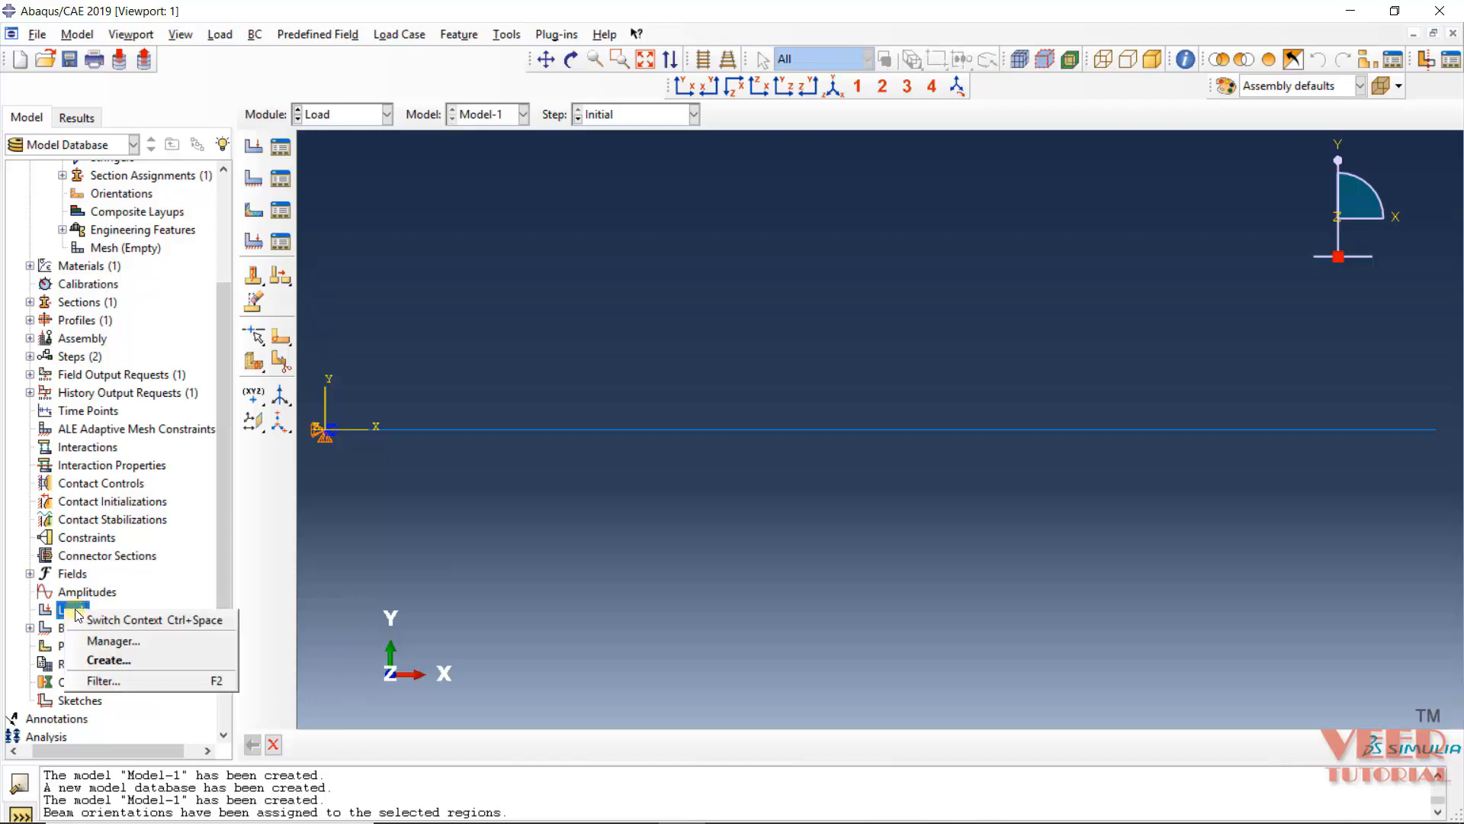
click(106, 662)
click(396, 186)
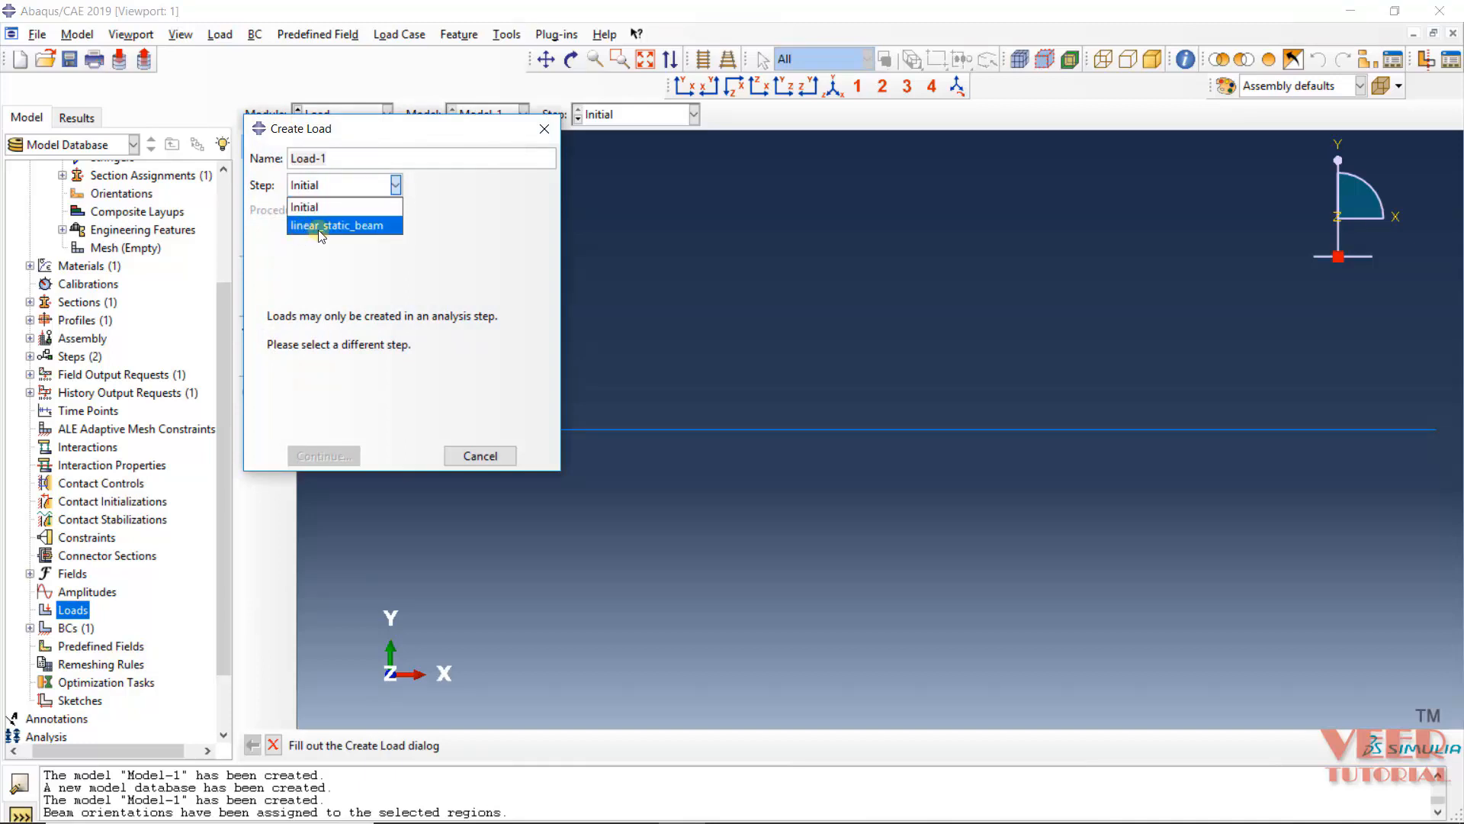
click(365, 226)
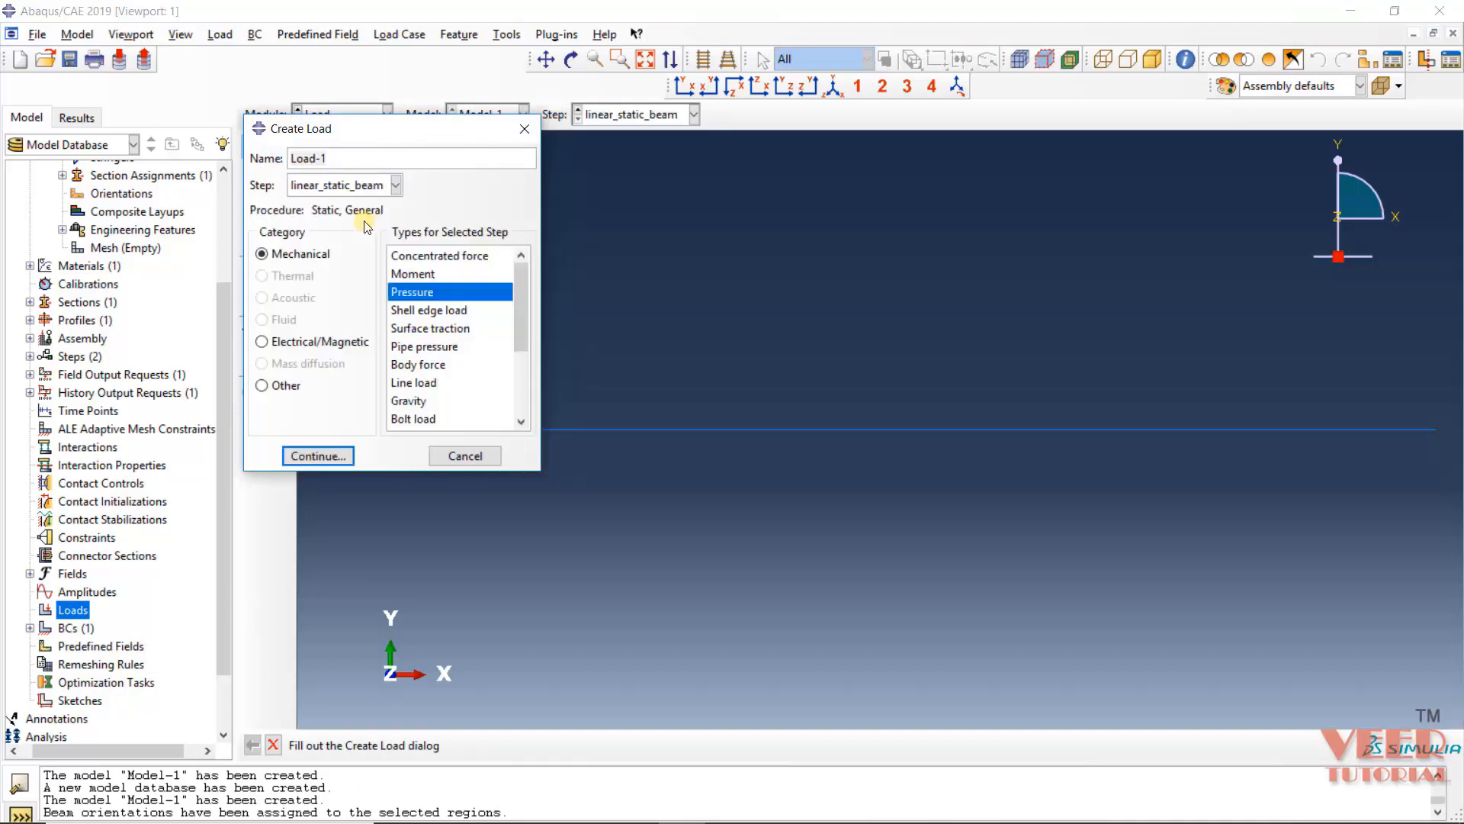
click(285, 258)
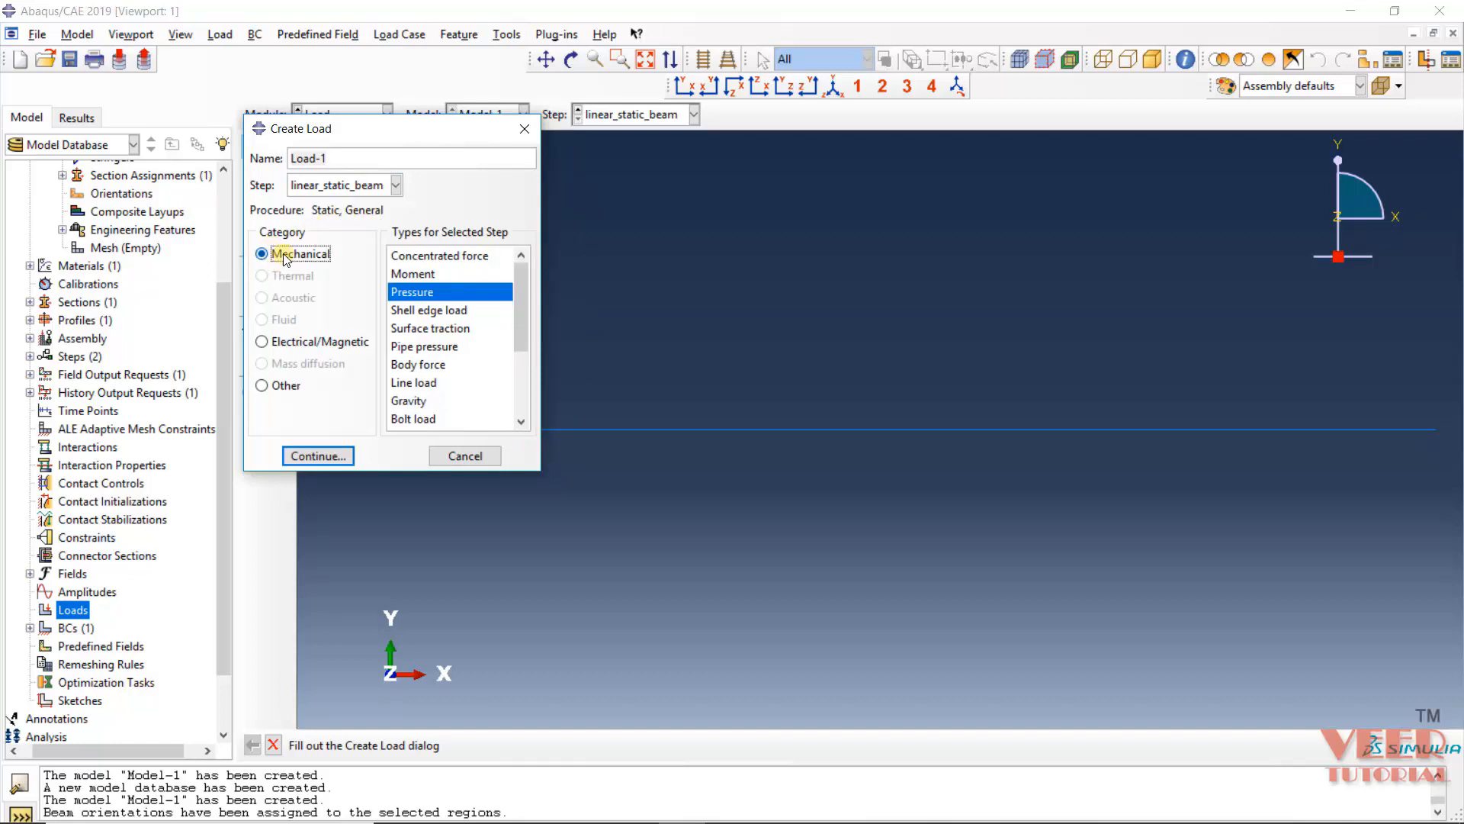
Look through the available mechanical load types and choose Concentrated force for the load.
click(431, 260)
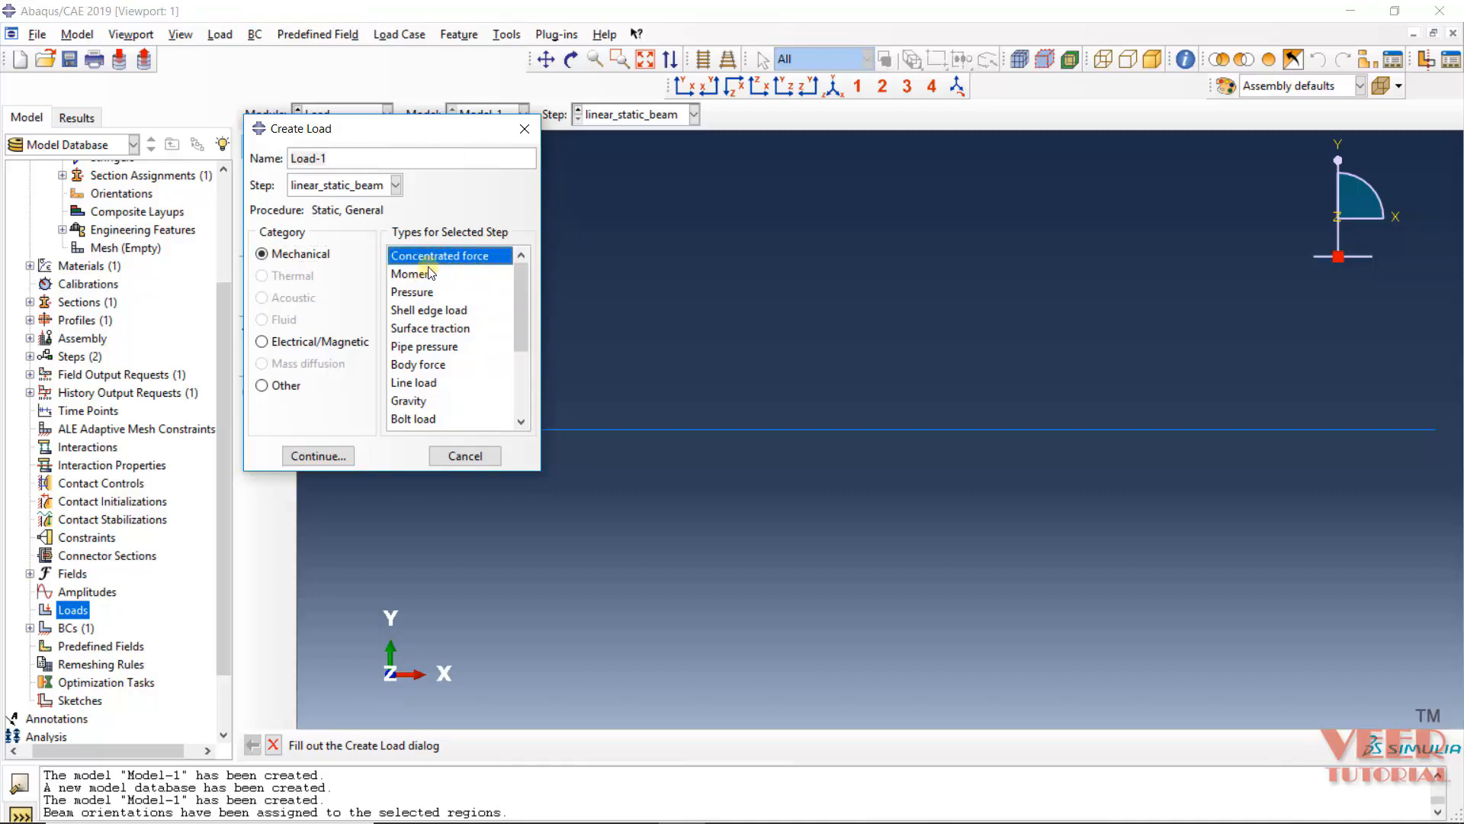
click(424, 273)
click(425, 310)
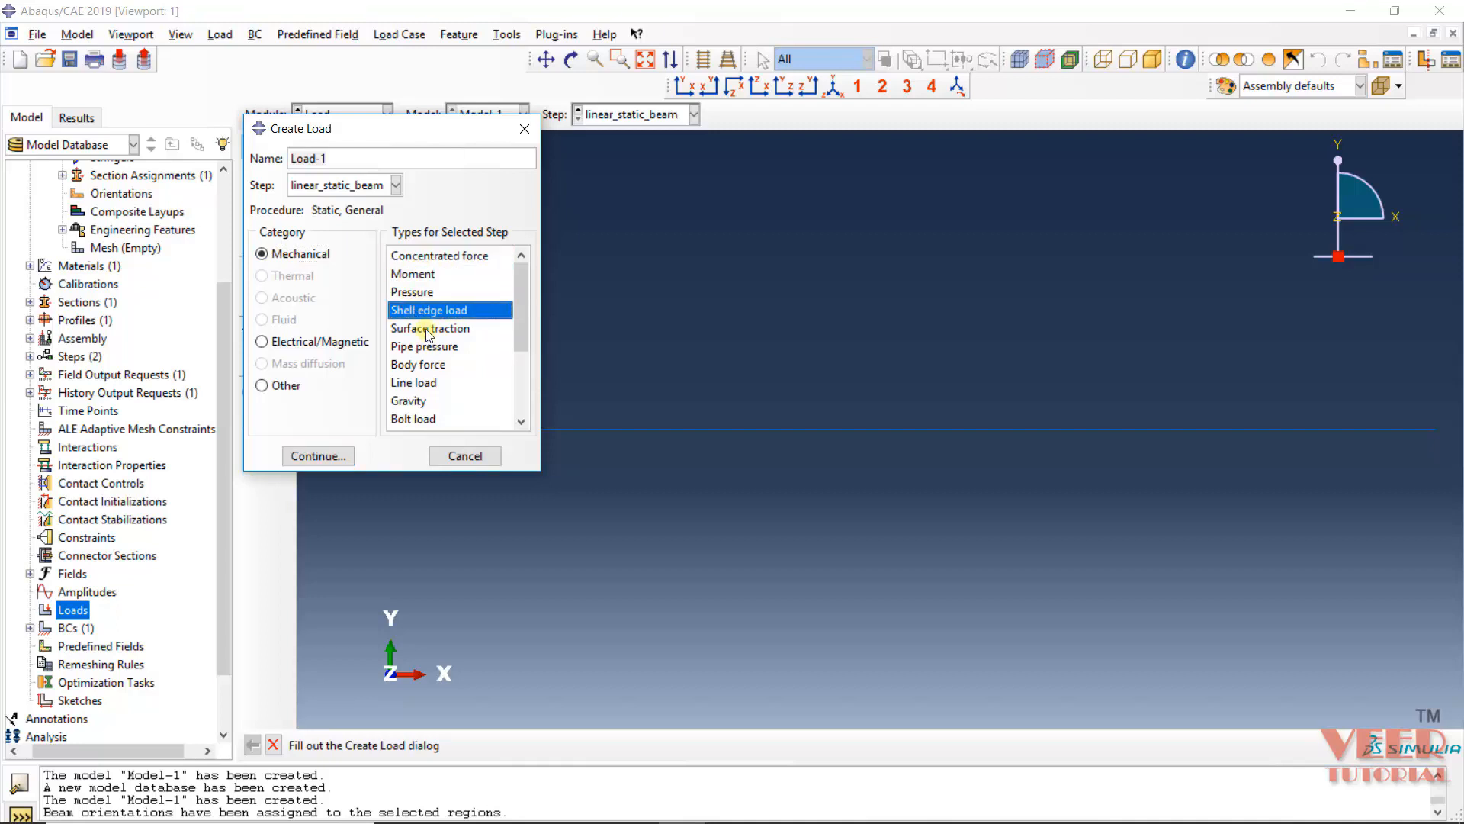
click(427, 329)
click(430, 347)
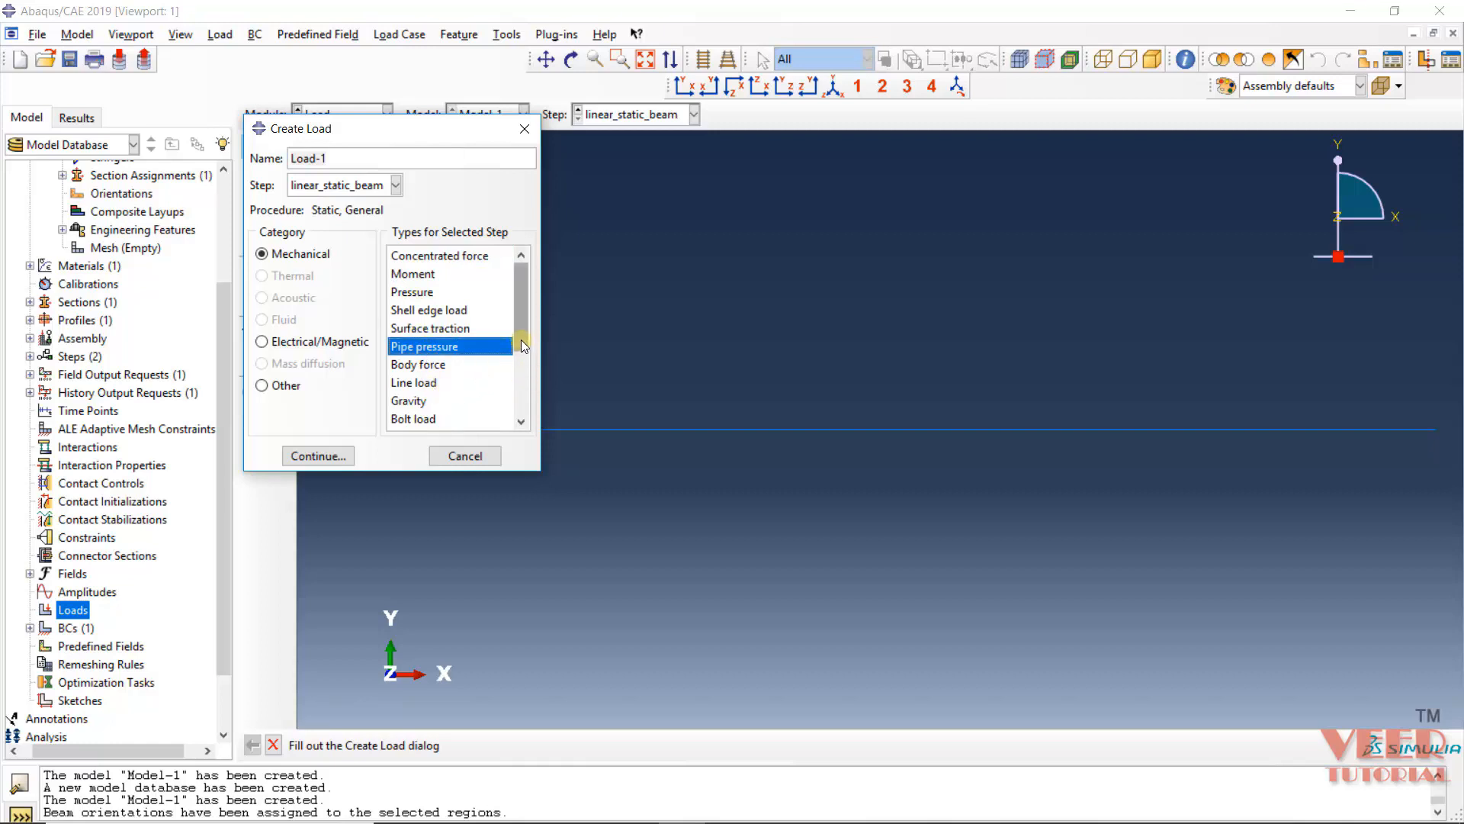
click(424, 256)
click(313, 456)
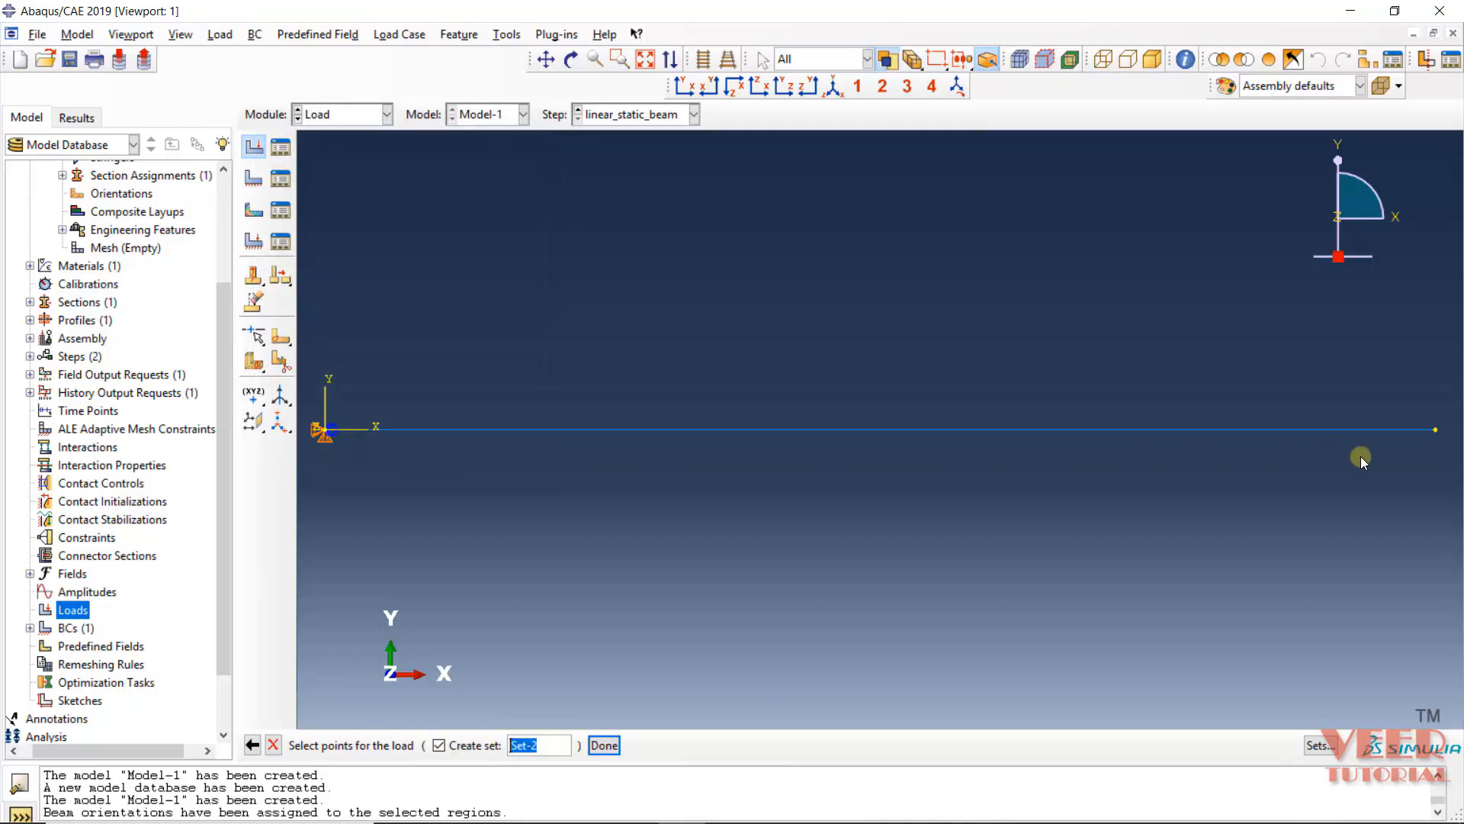
Apply the concentrated force to the beam's free right end point with CF1 set to 100000.
click(1435, 431)
click(604, 745)
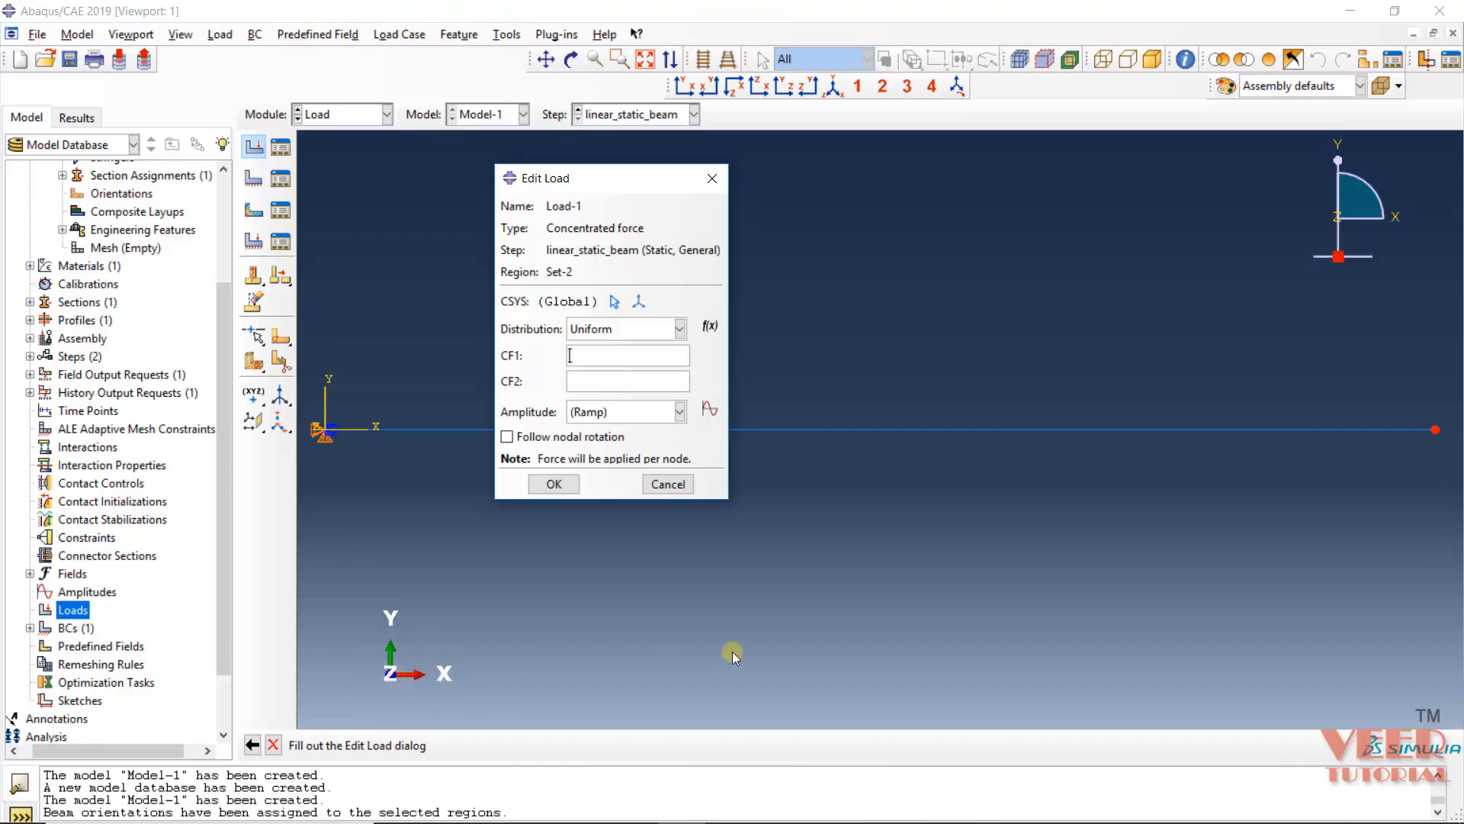
click(594, 362)
text(100000)
click(553, 484)
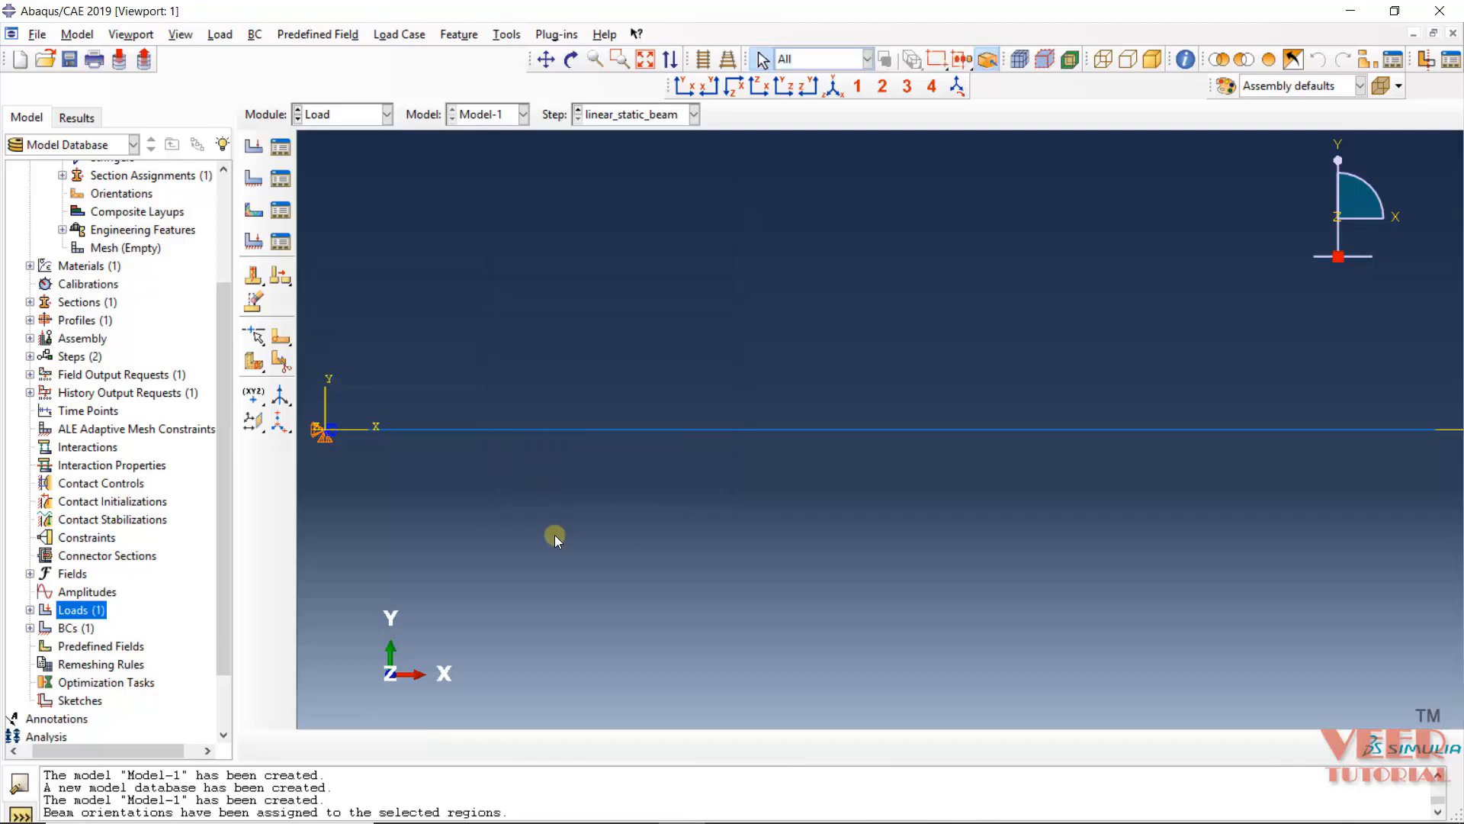
scroll(555, 534, up, 1)
scroll(1296, 456, down, 2)
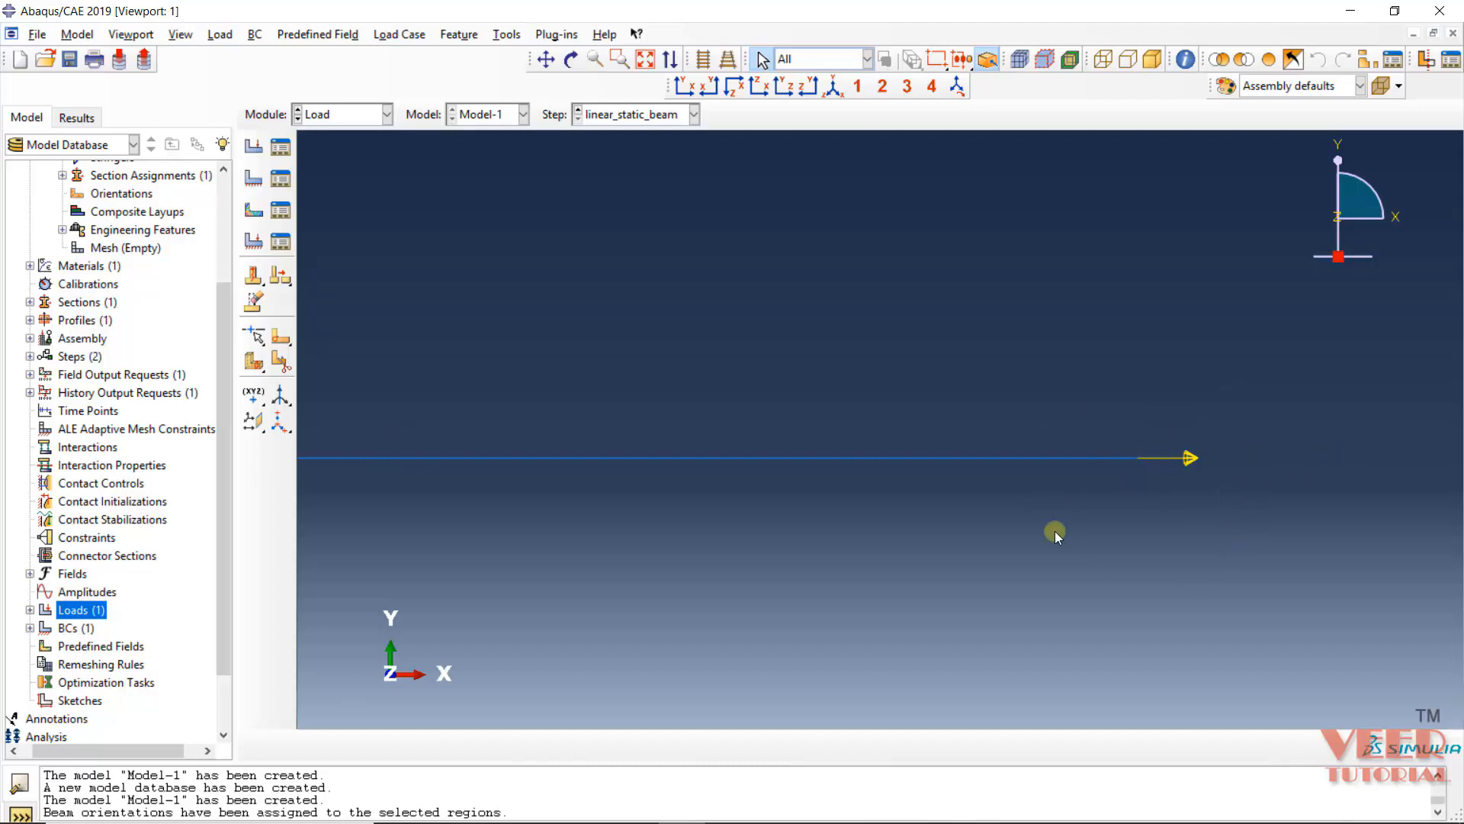
scroll(1190, 456, up, 1)
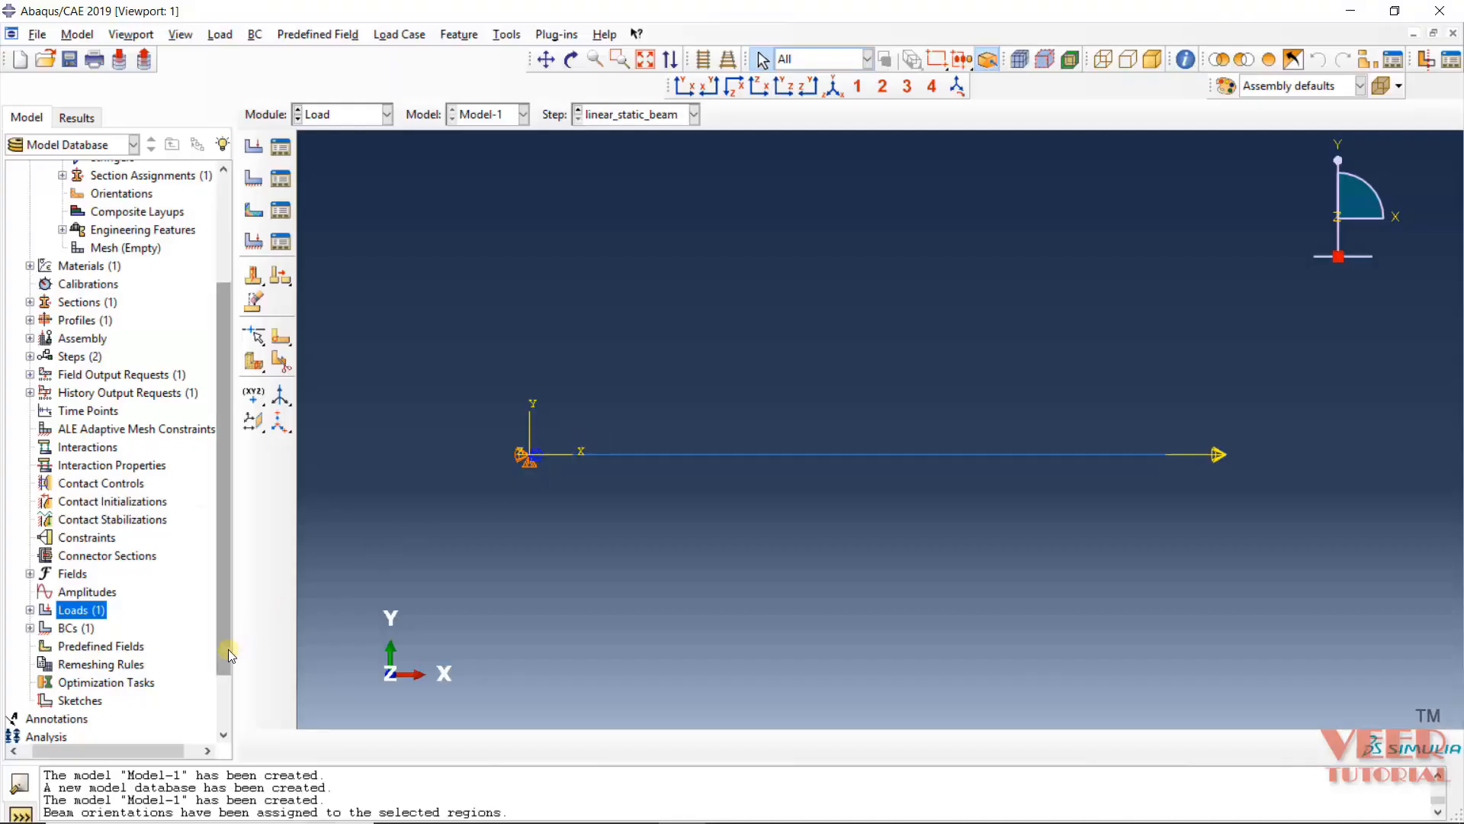
Open the mesh of beam_part for editing in the Mesh module.
drag(227, 648, 225, 713)
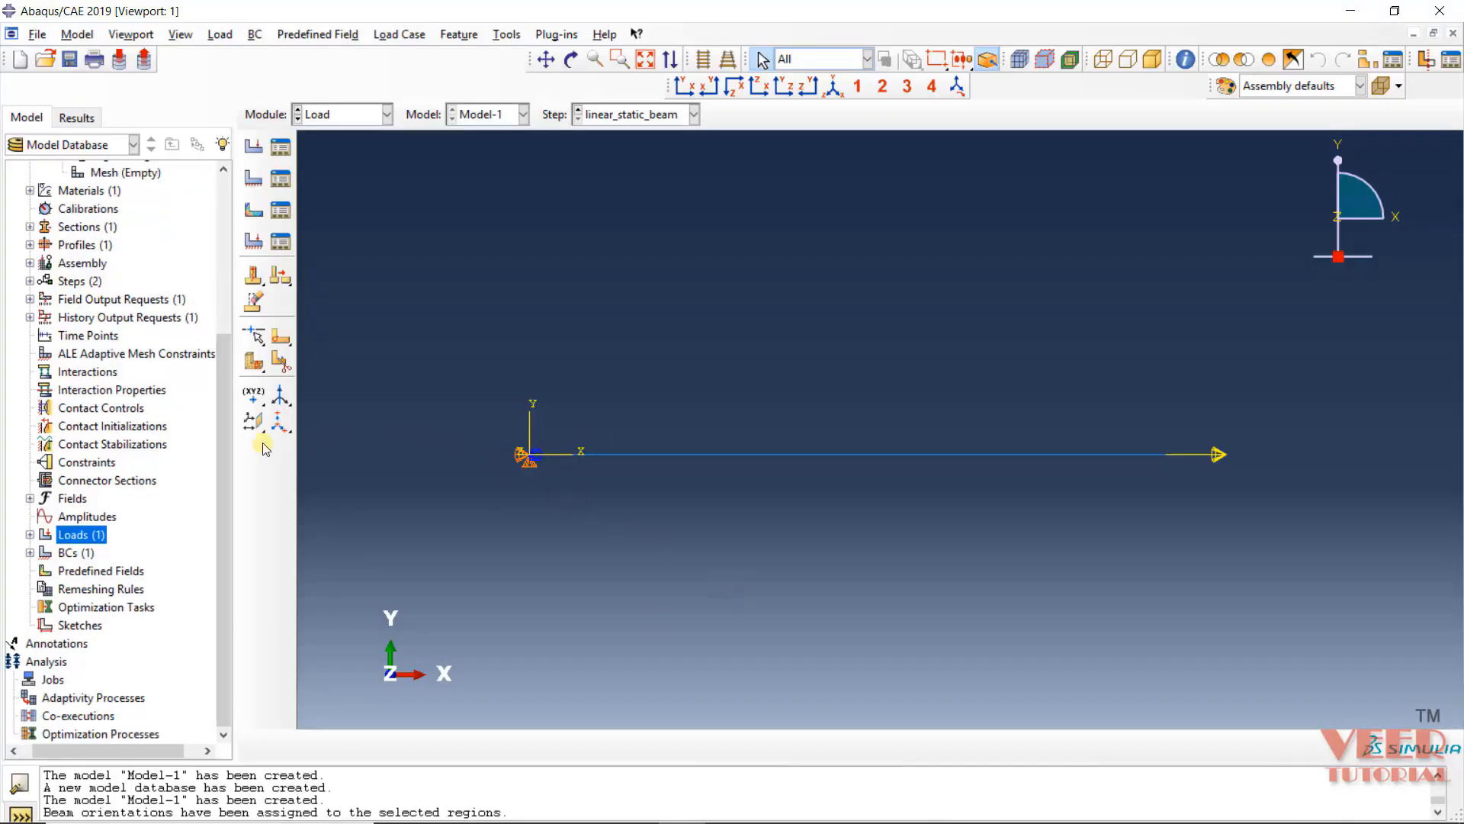
drag(223, 471, 200, 273)
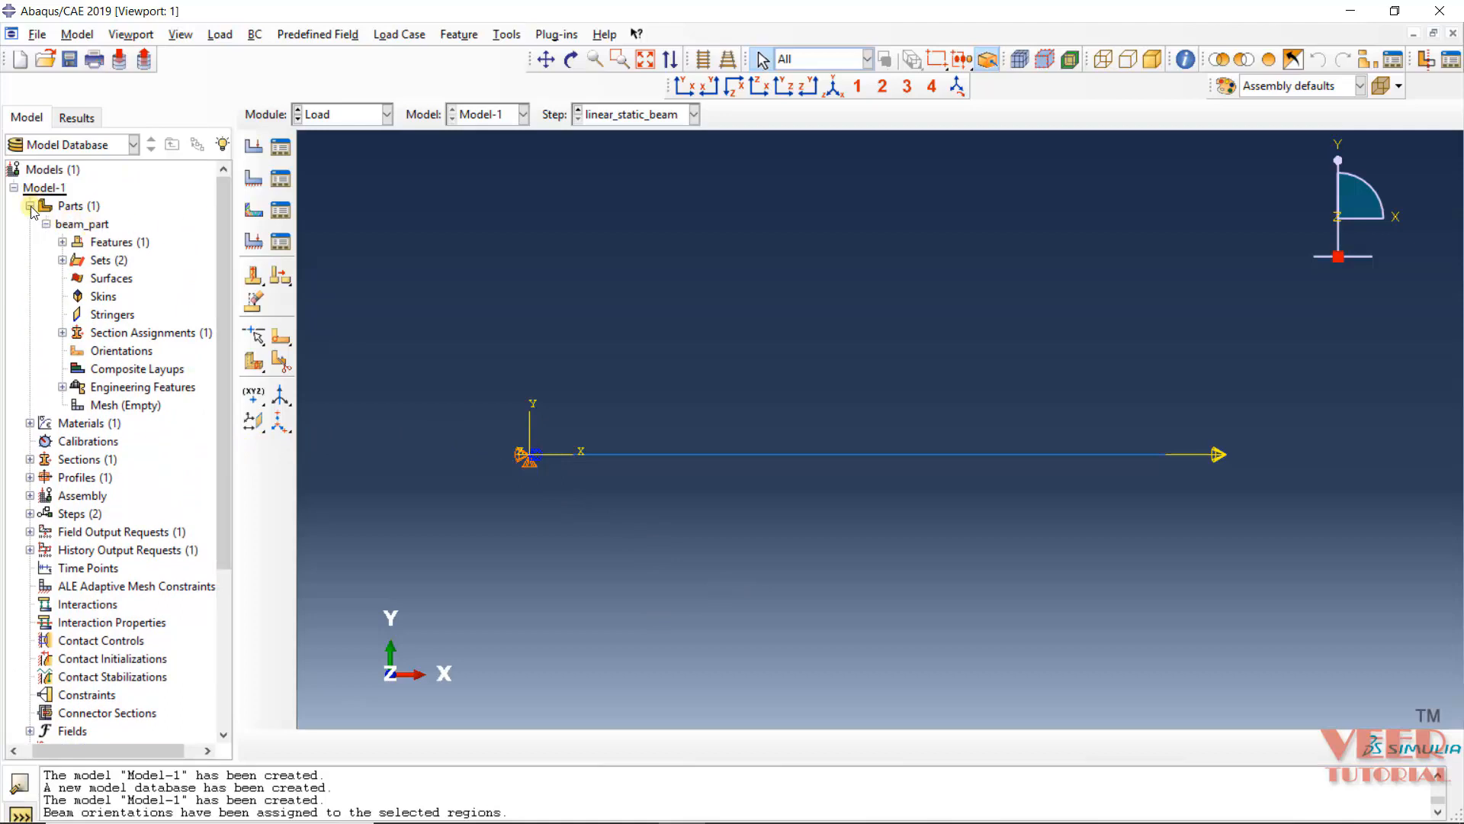
click(15, 189)
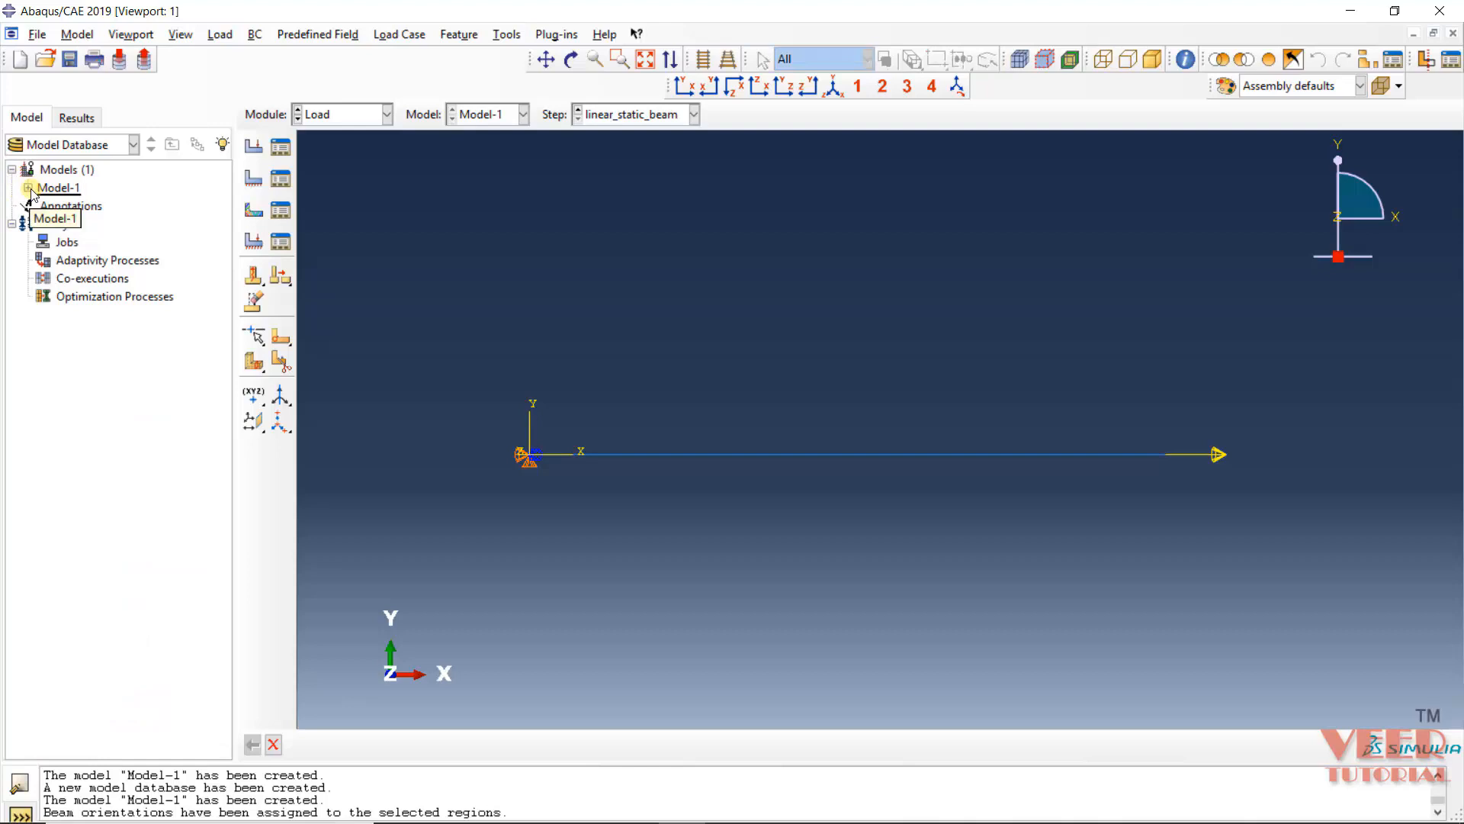
click(28, 188)
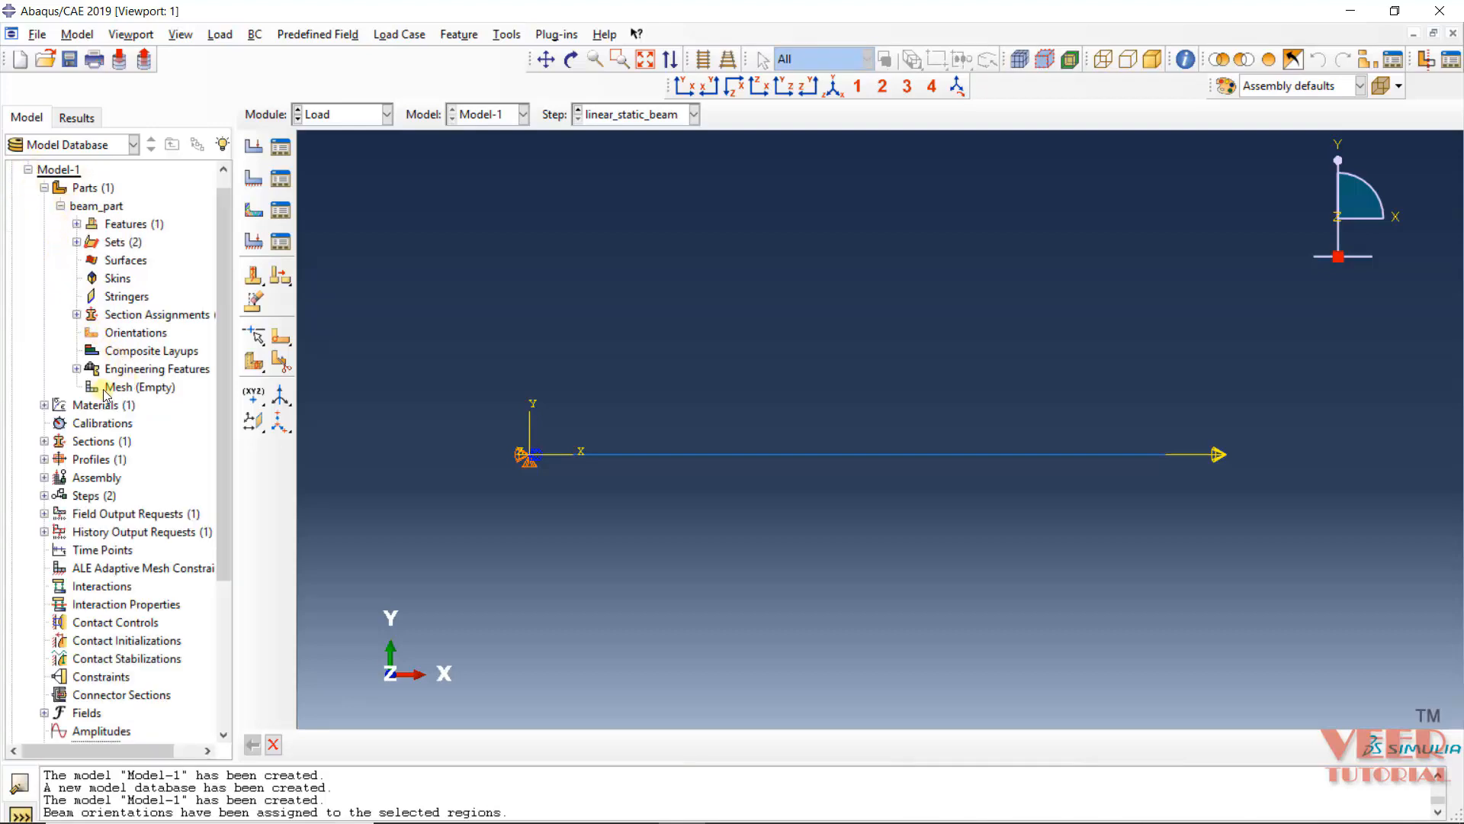
click(124, 391)
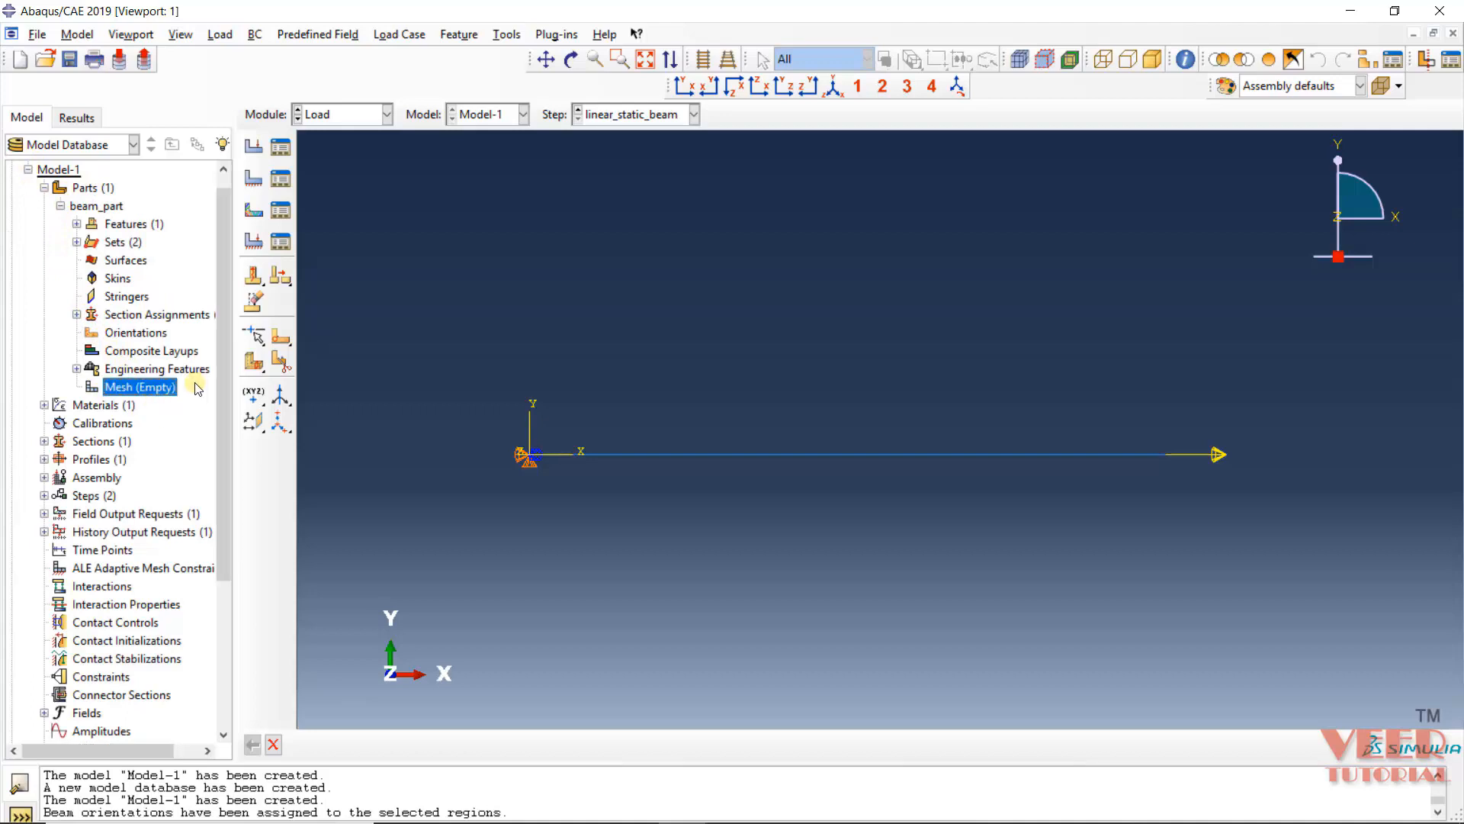
double_click(126, 389)
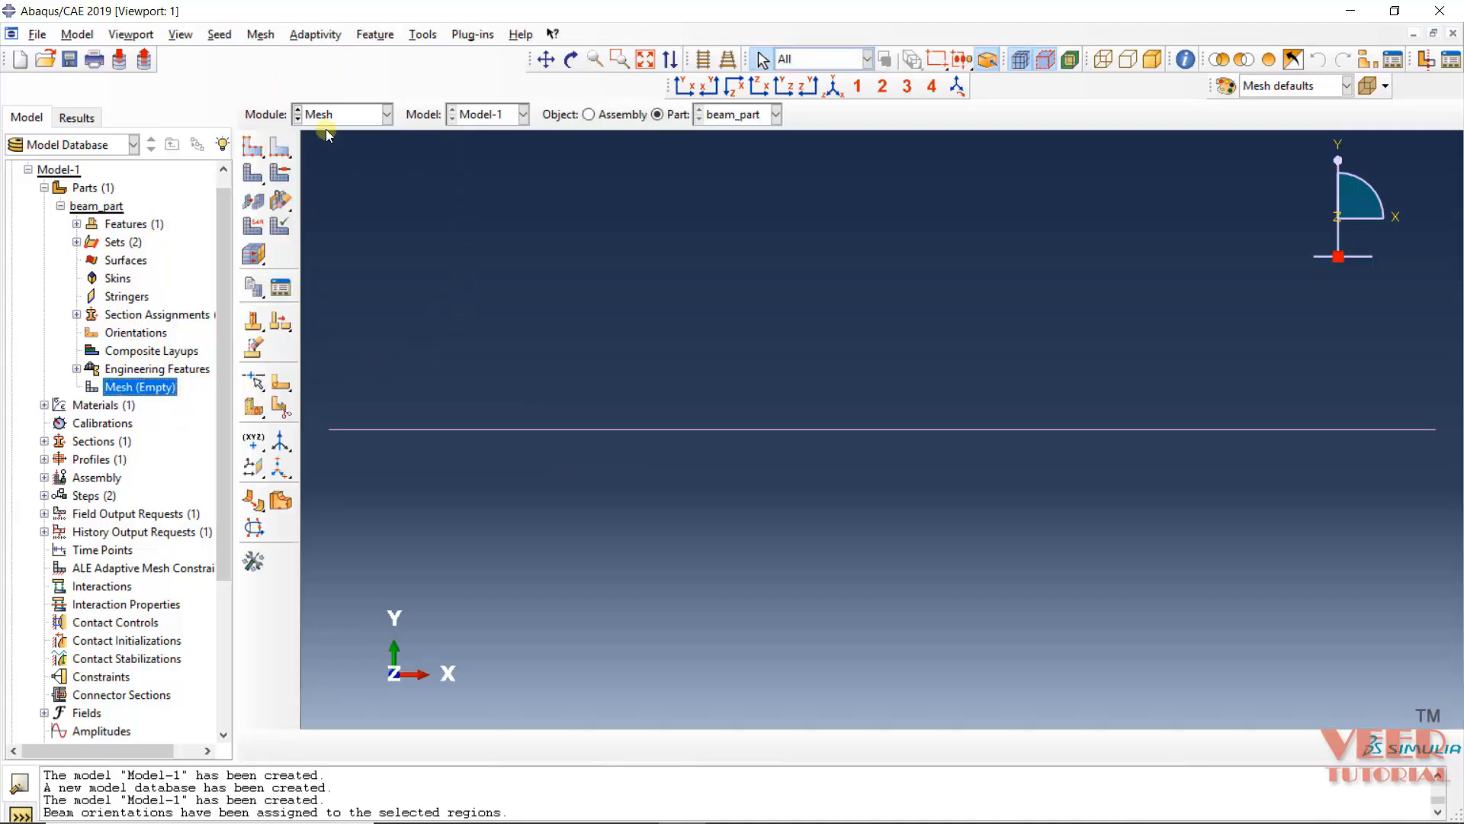
Seed beam_part in the Mesh module with an approximate global size of 10.
click(388, 115)
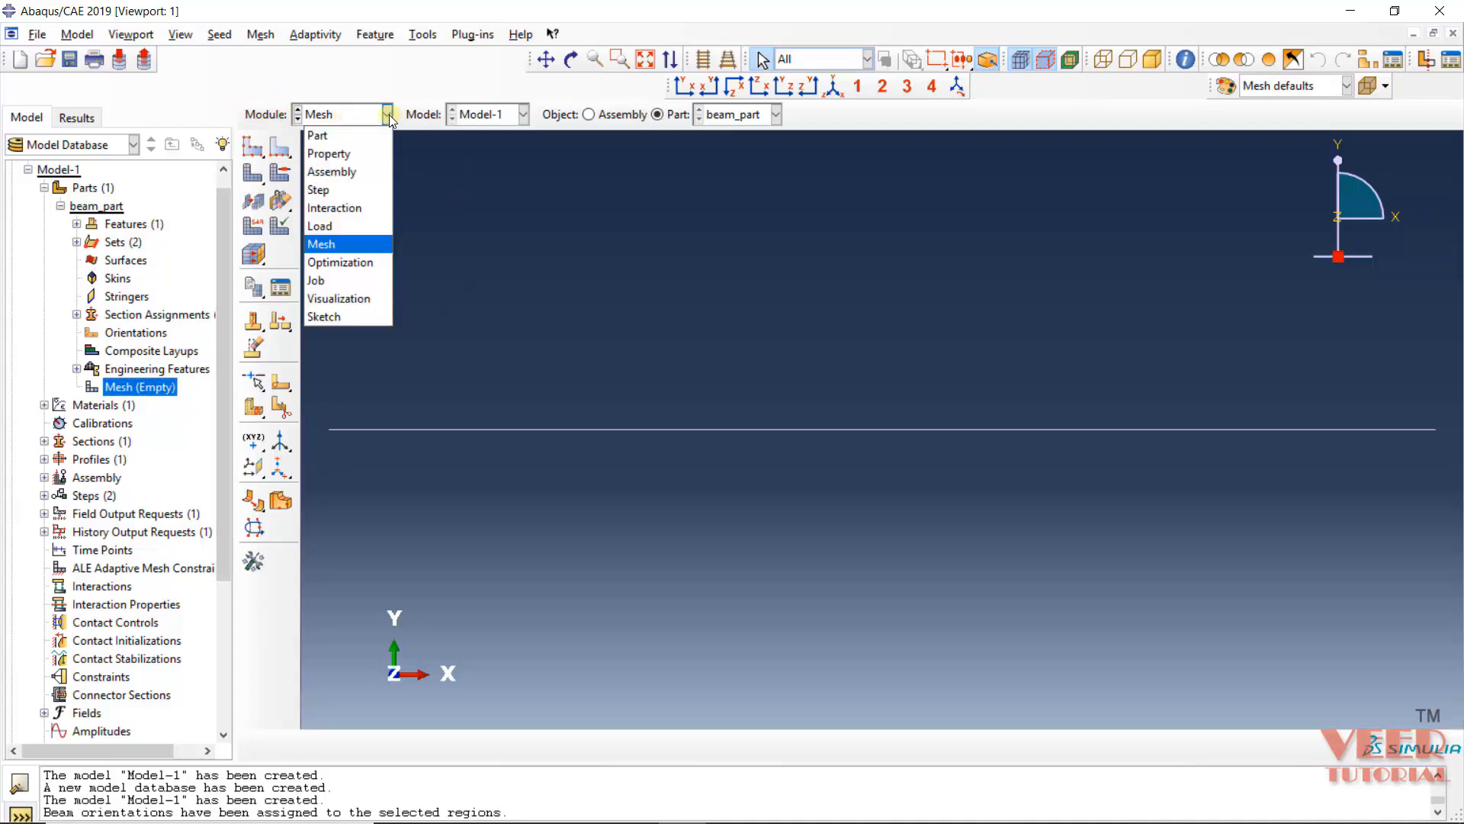
click(338, 246)
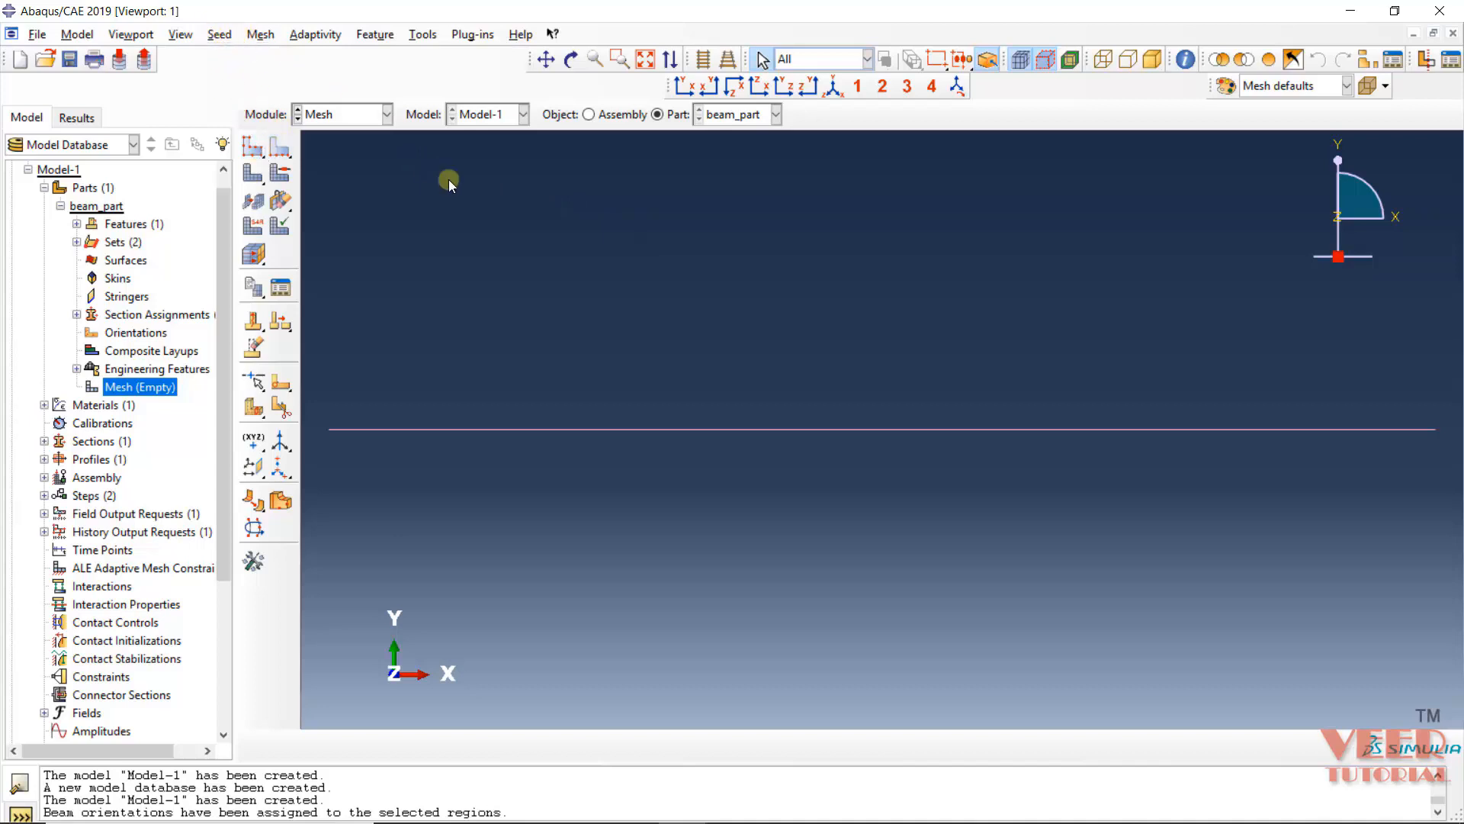
click(219, 35)
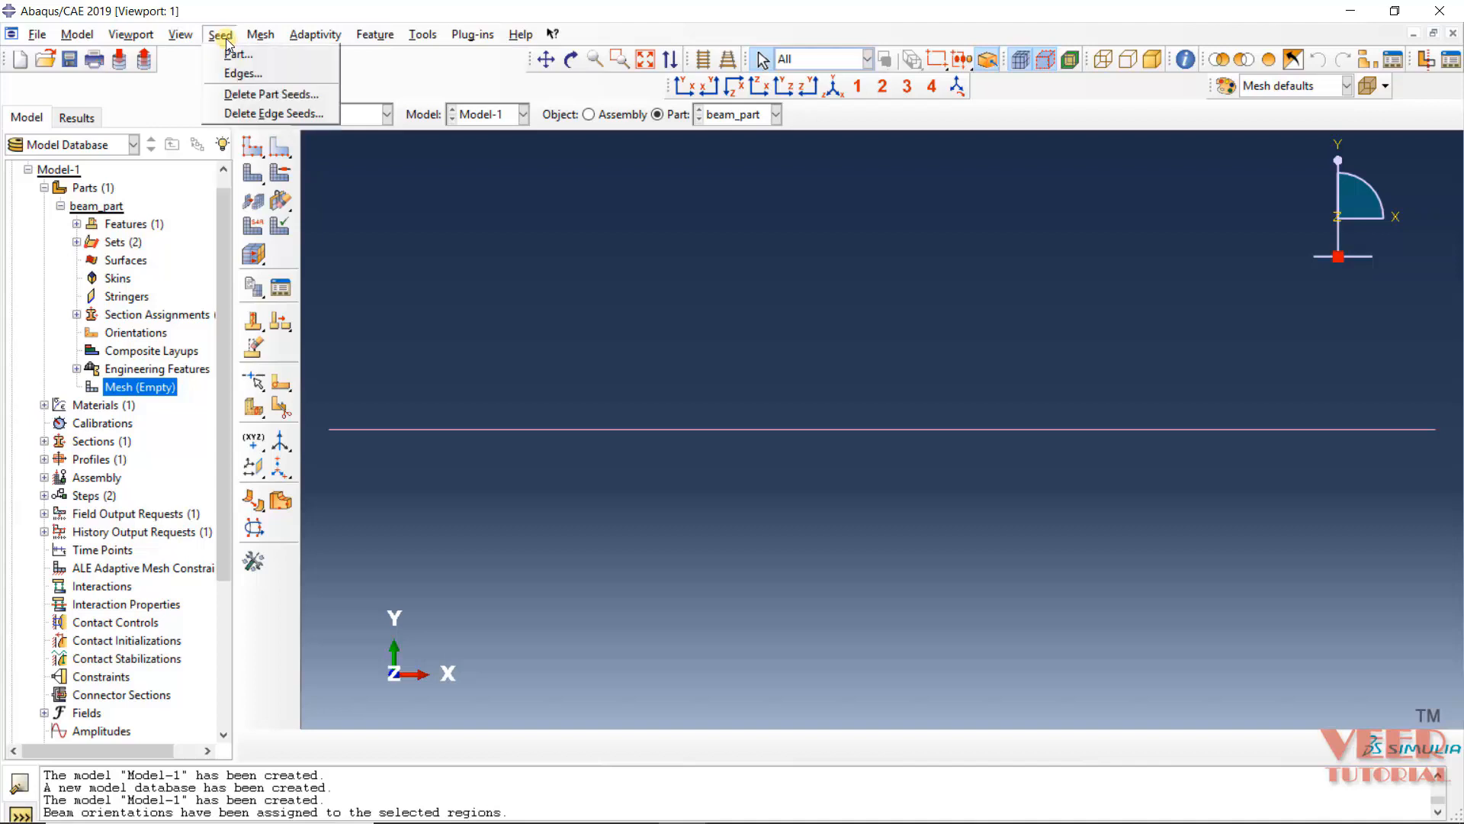
click(234, 54)
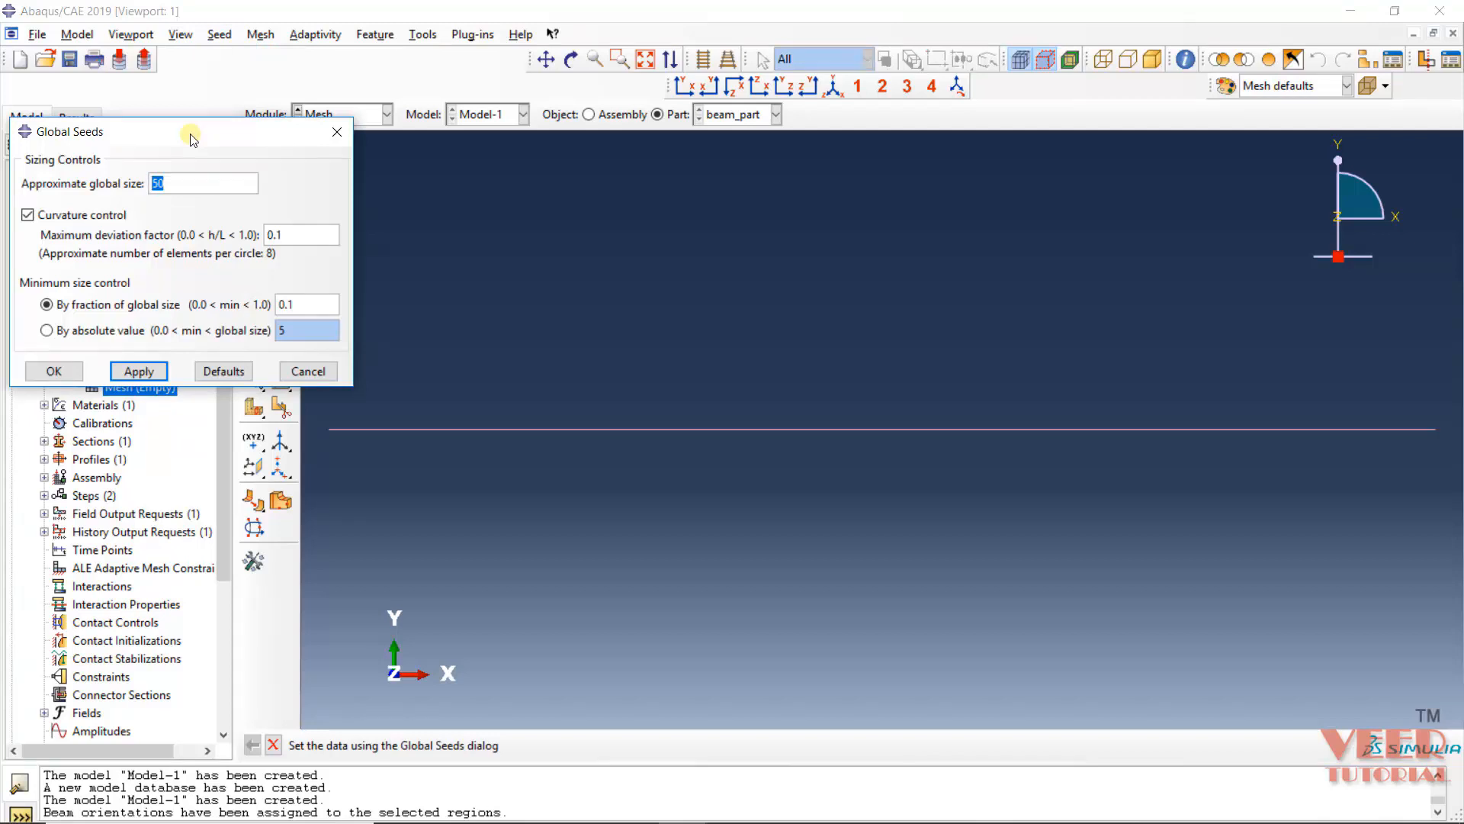
text(10)
click(53, 371)
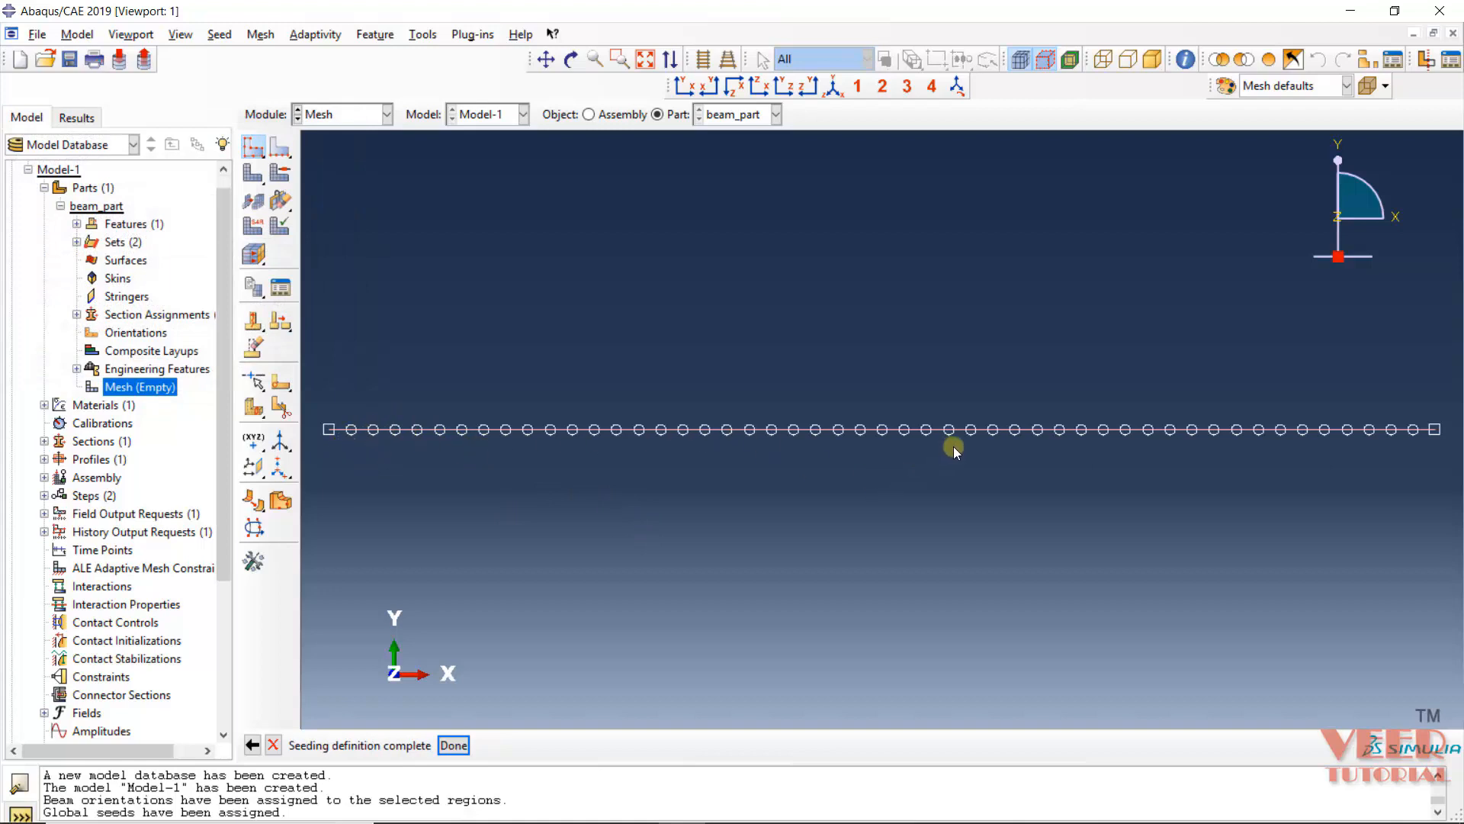
click(454, 745)
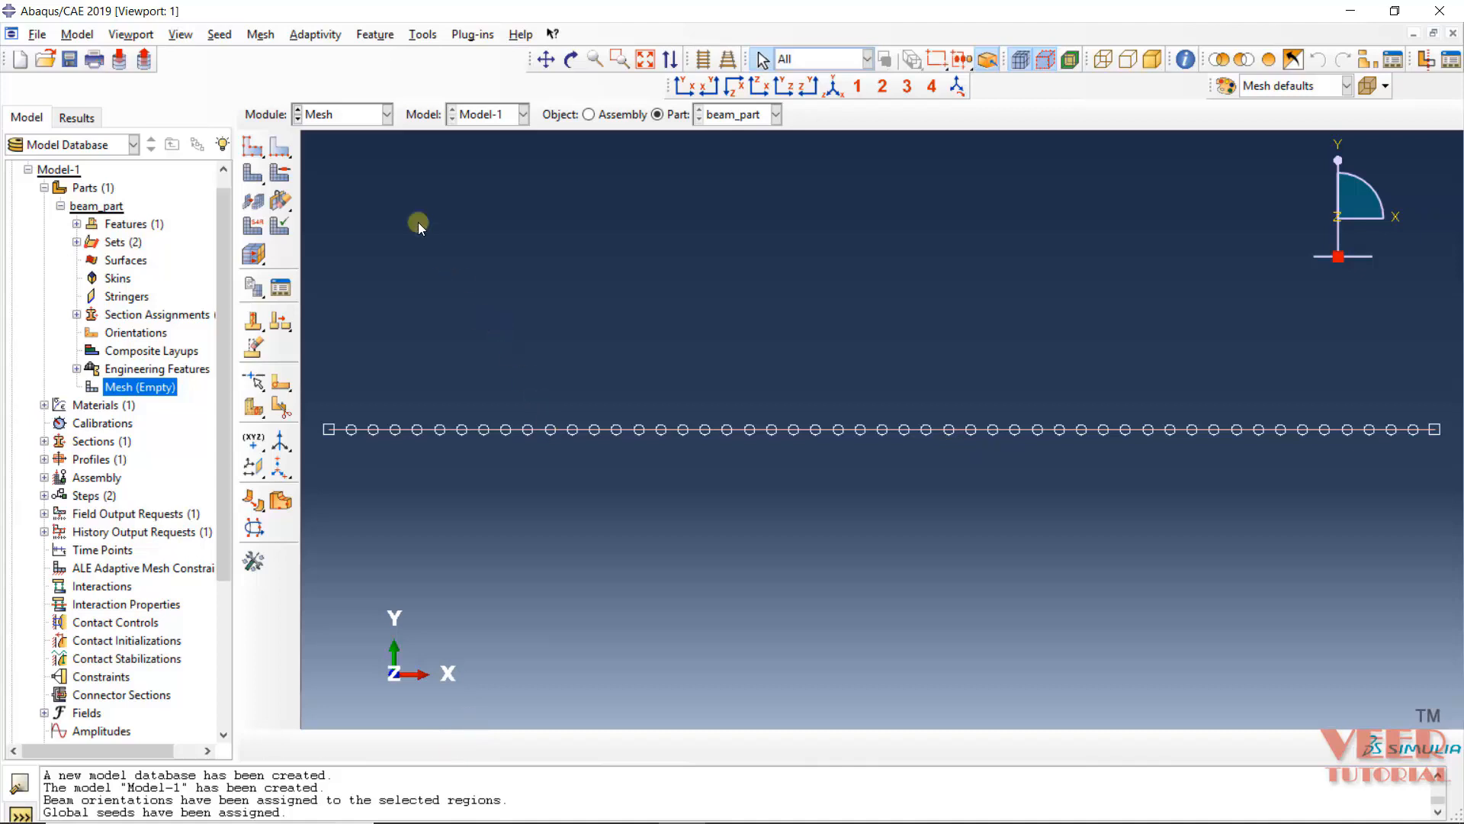
Assign the beam line the Standard, linear element type from the Beam family with shear-flexible formulation.
click(267, 35)
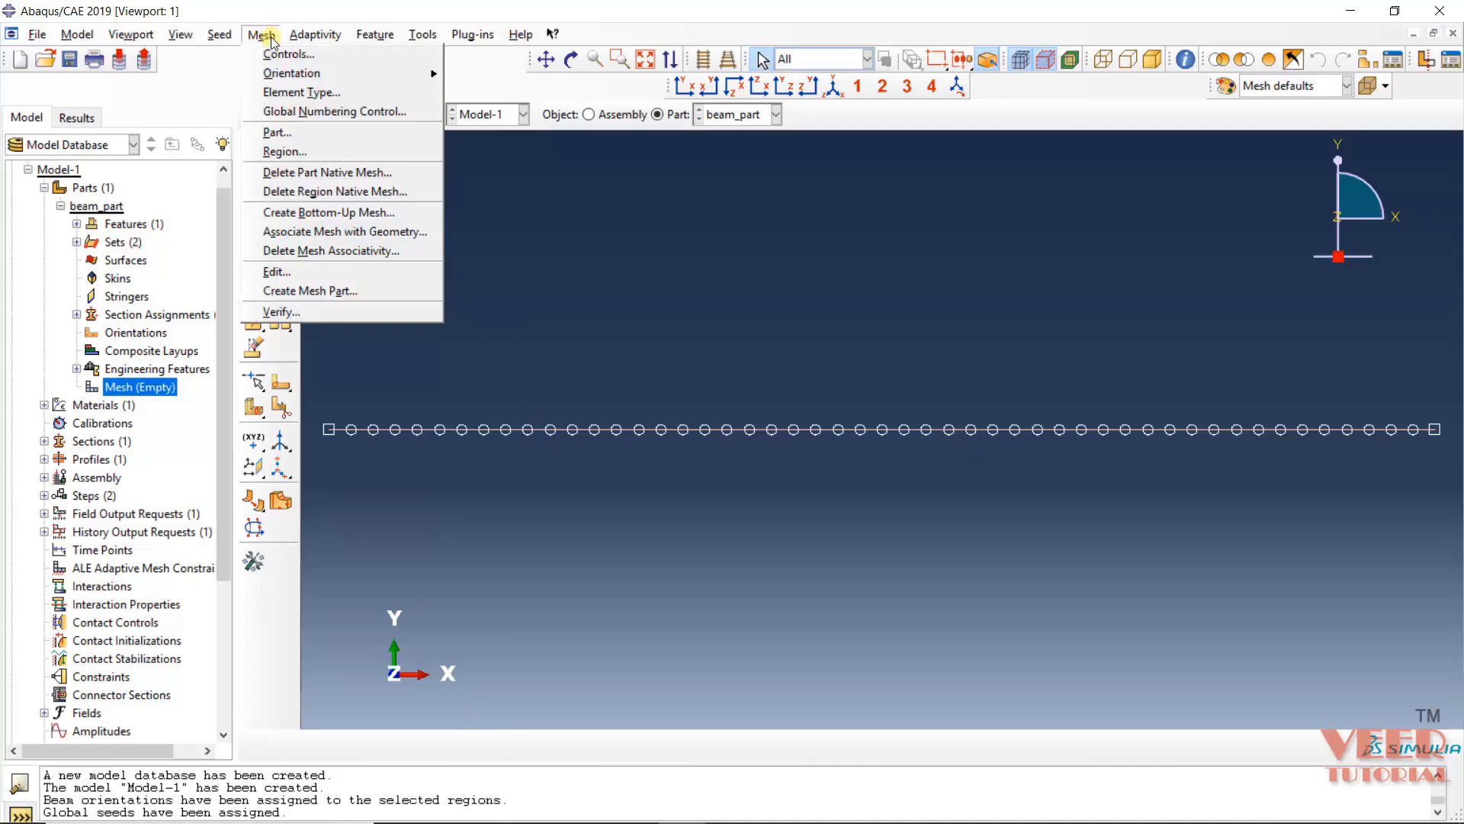
click(285, 93)
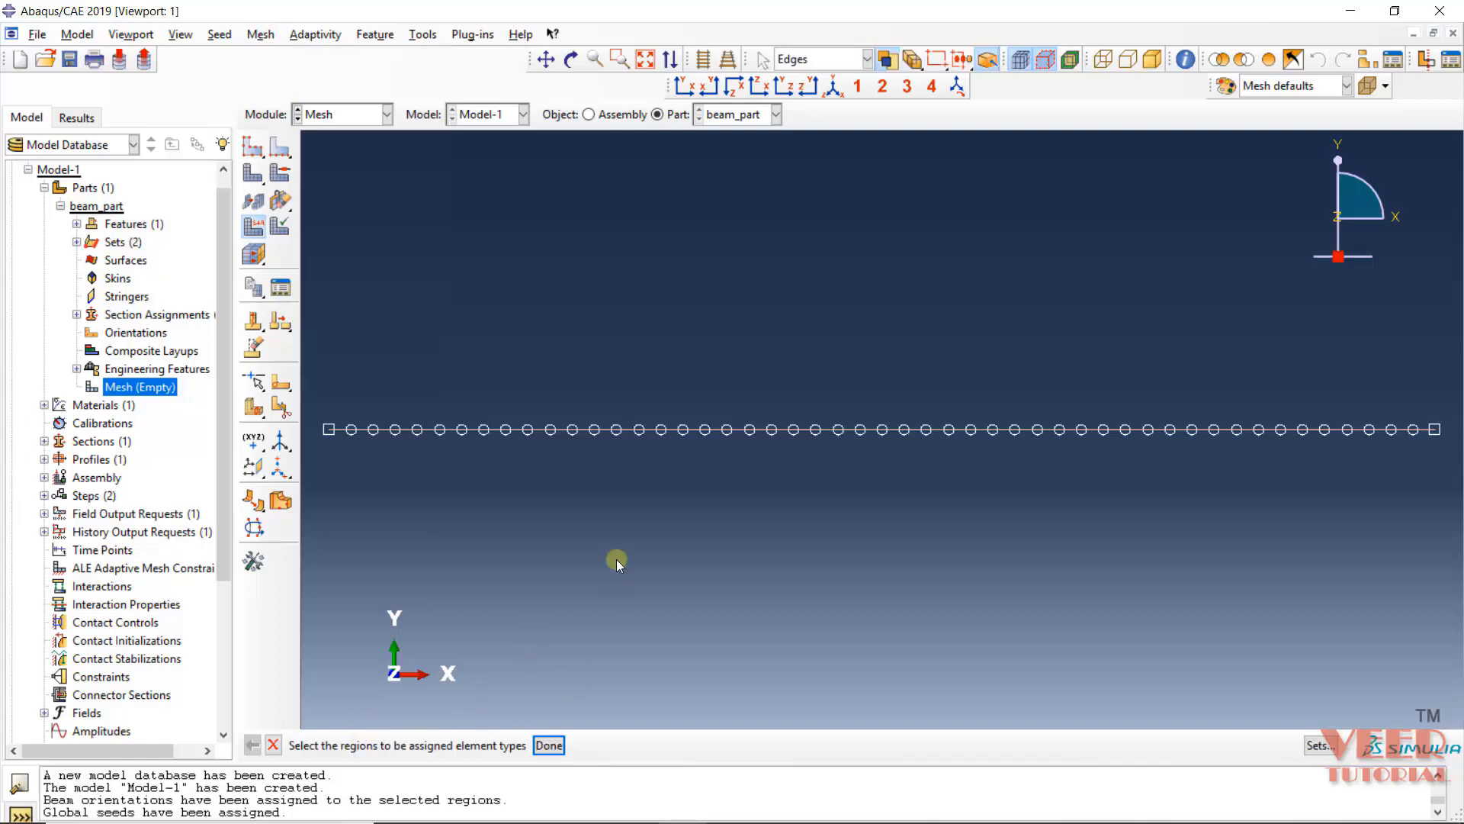
click(604, 432)
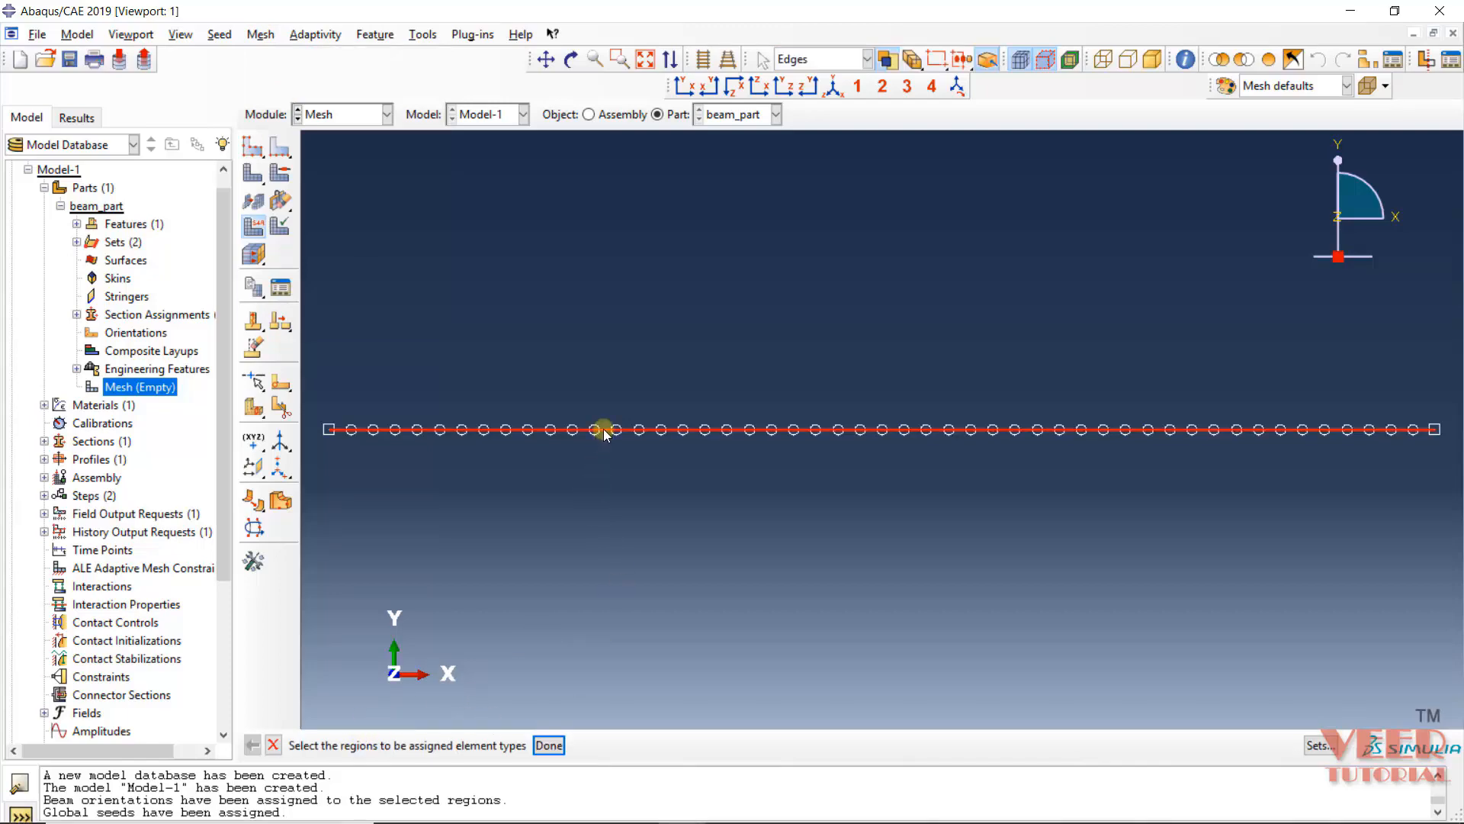
click(549, 745)
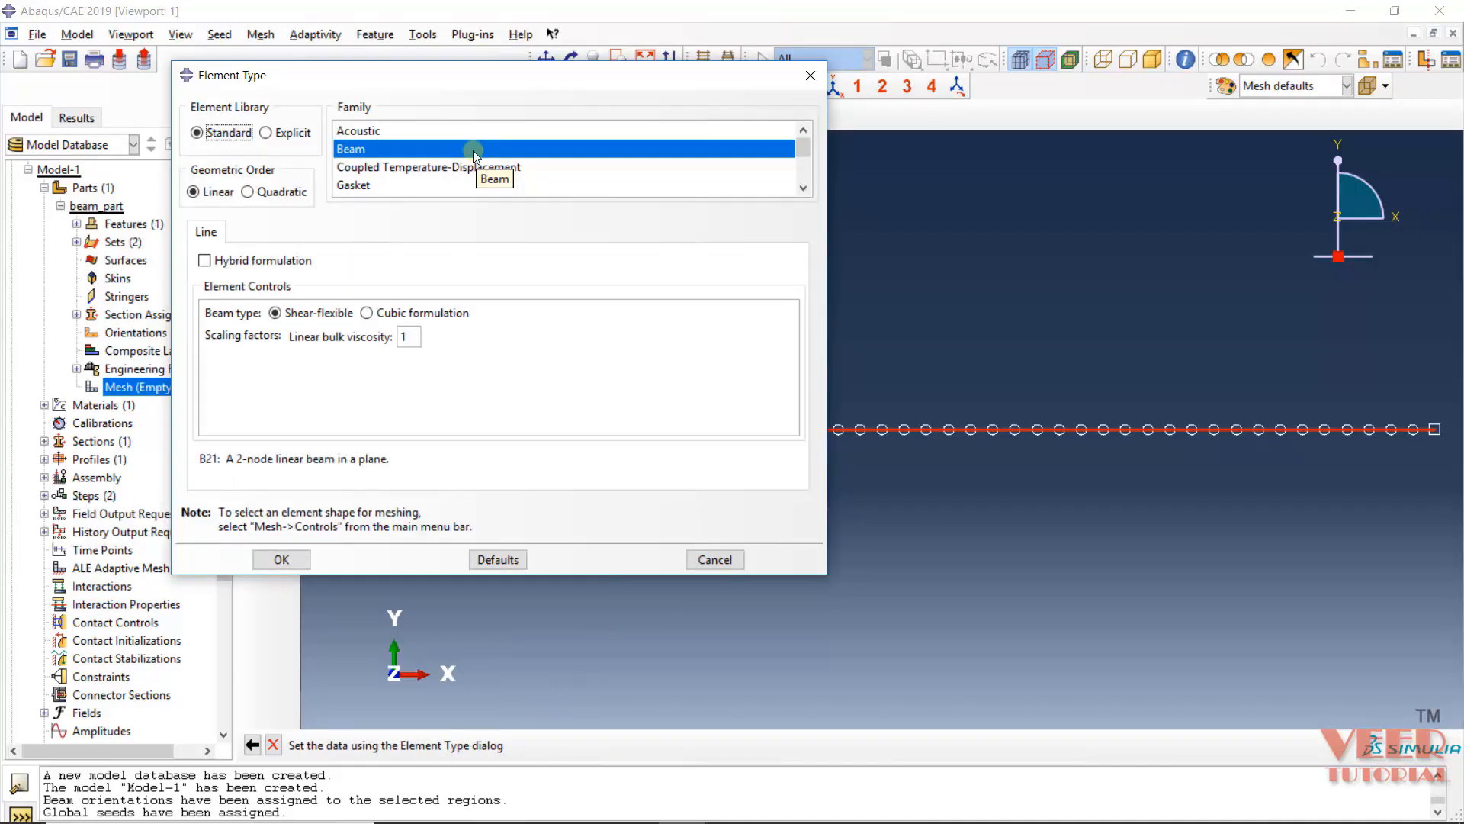
click(361, 153)
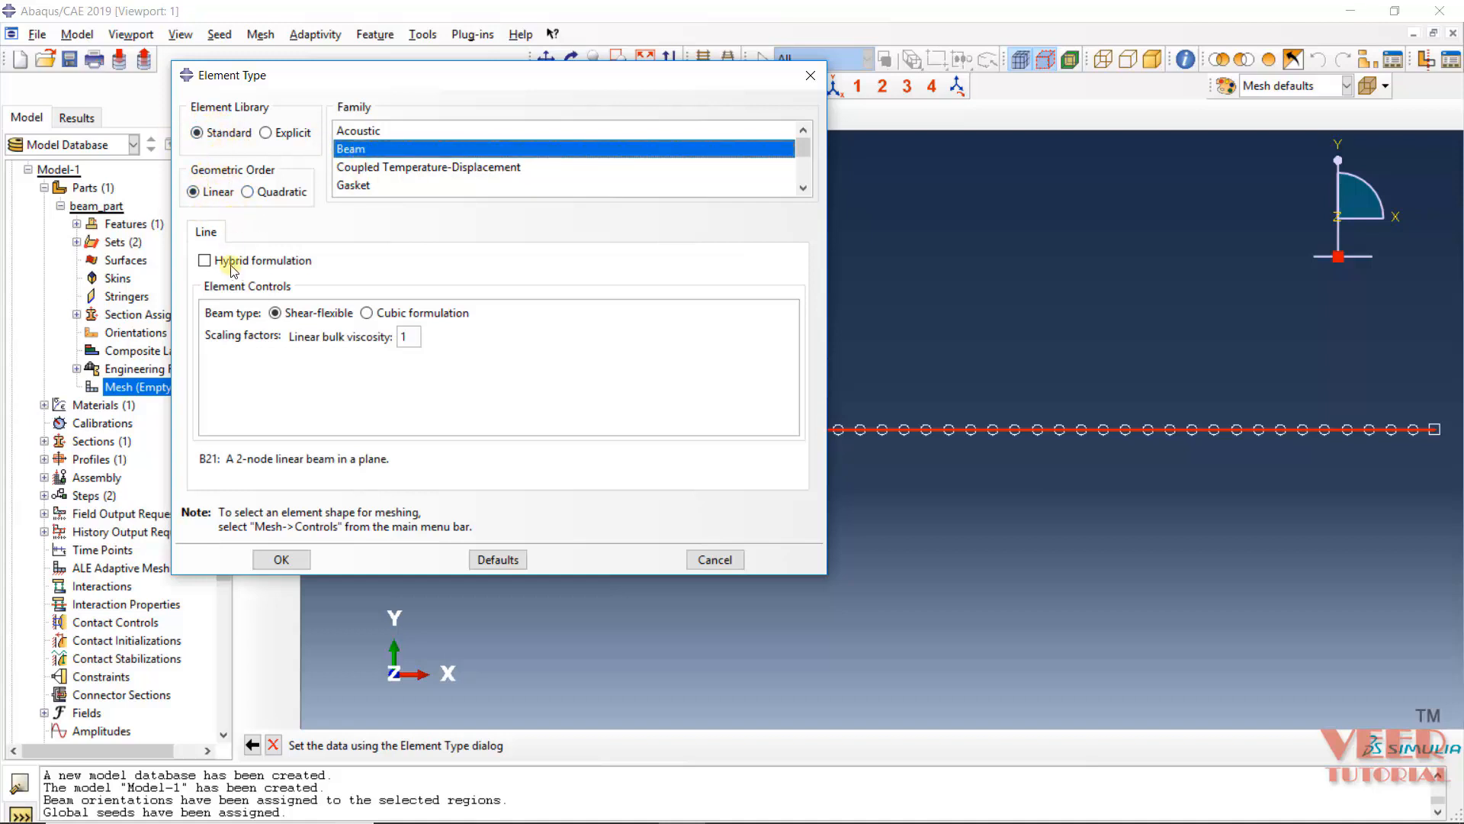
click(281, 559)
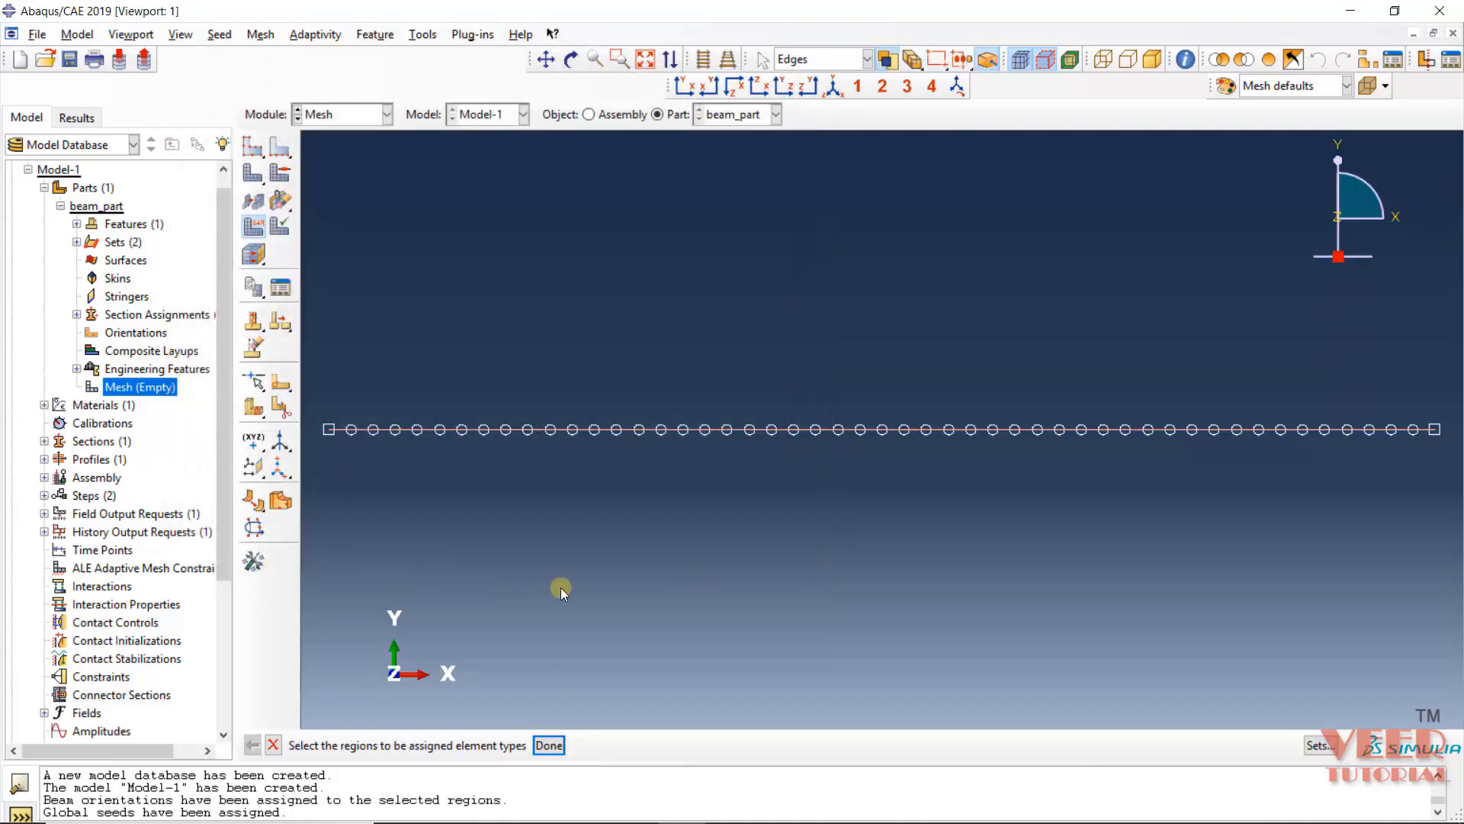
click(549, 745)
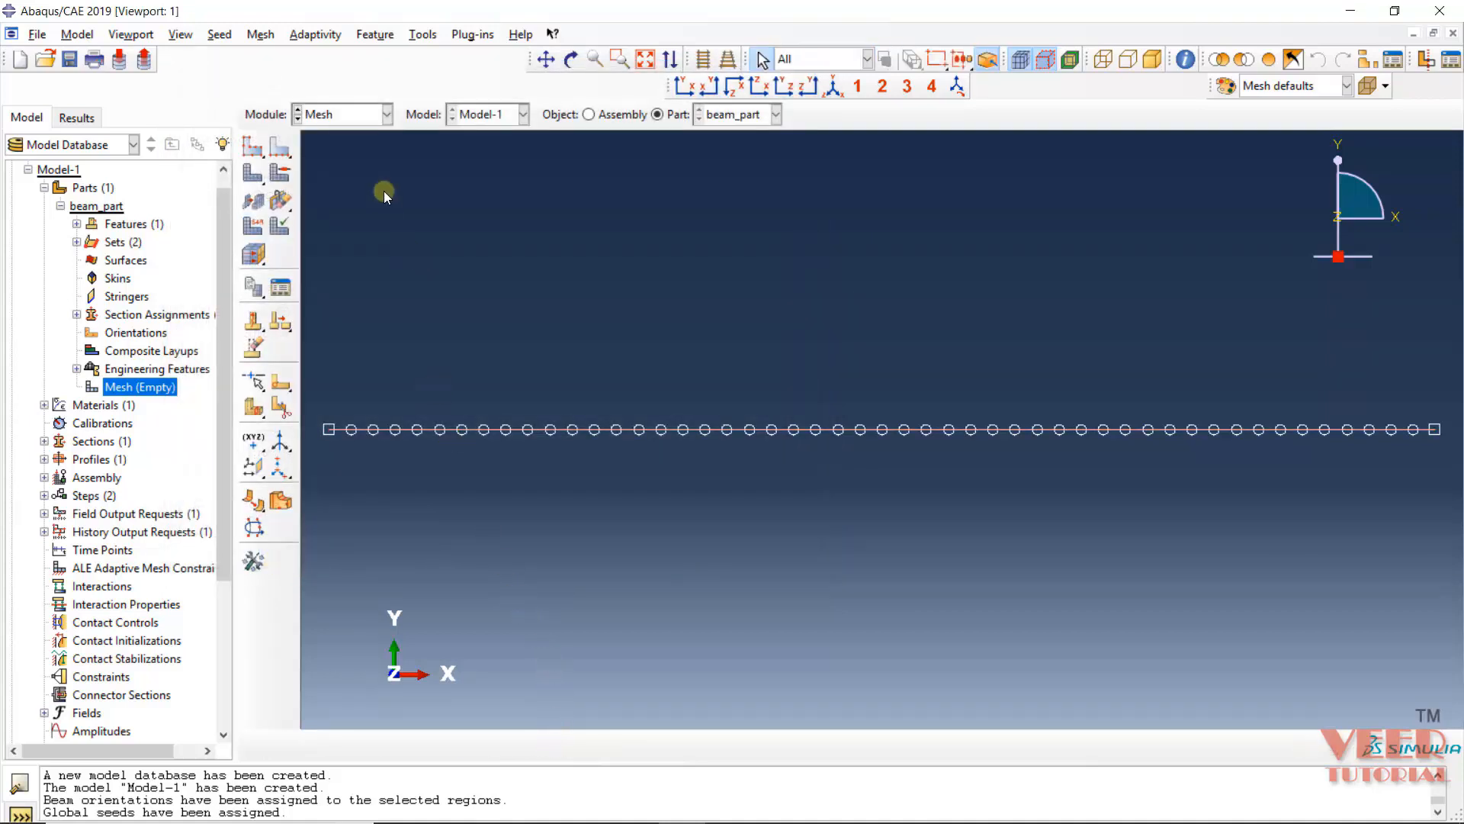
Generate the mesh on the whole beam_part.
click(263, 35)
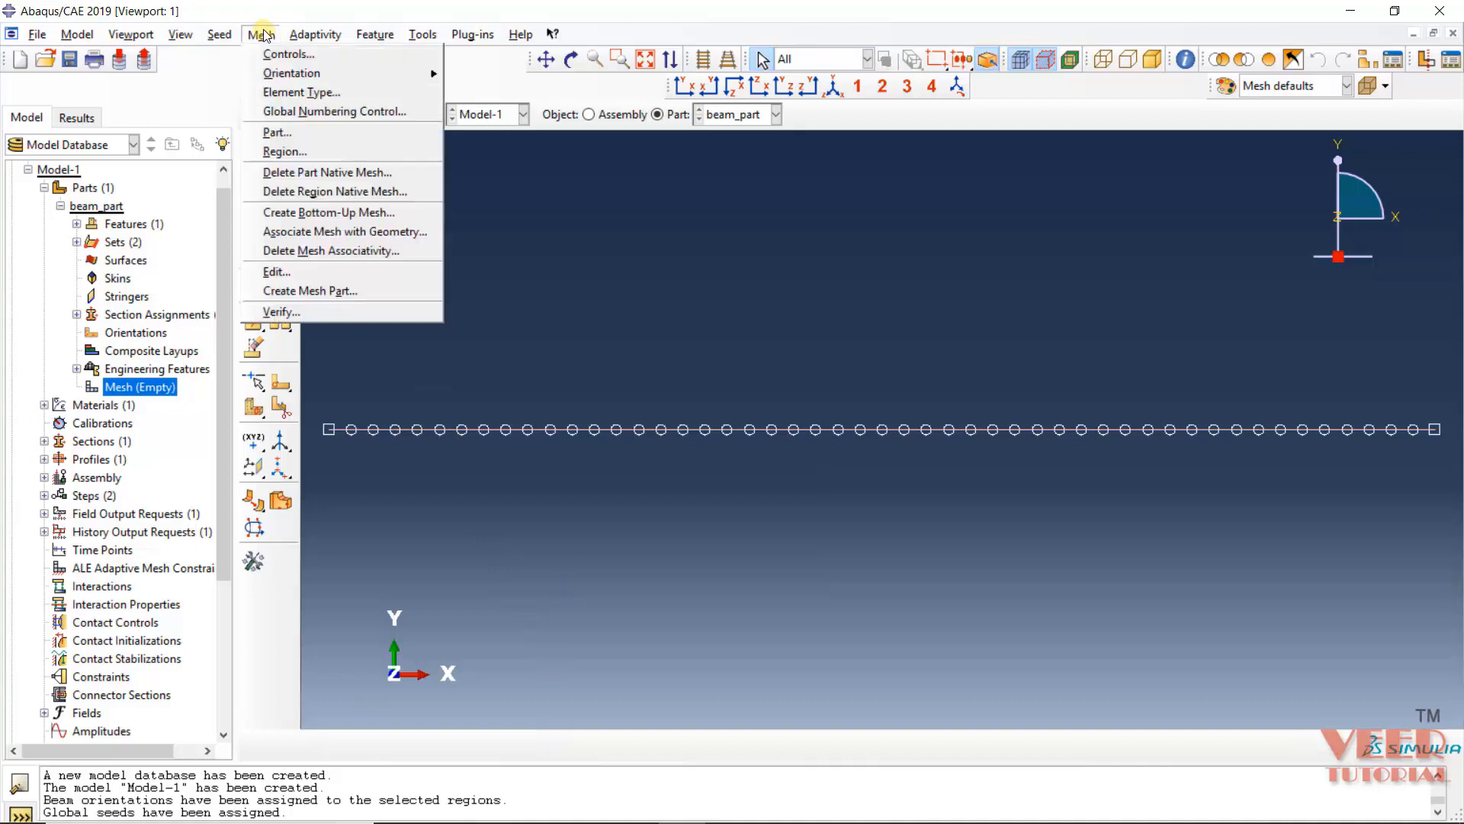
click(286, 131)
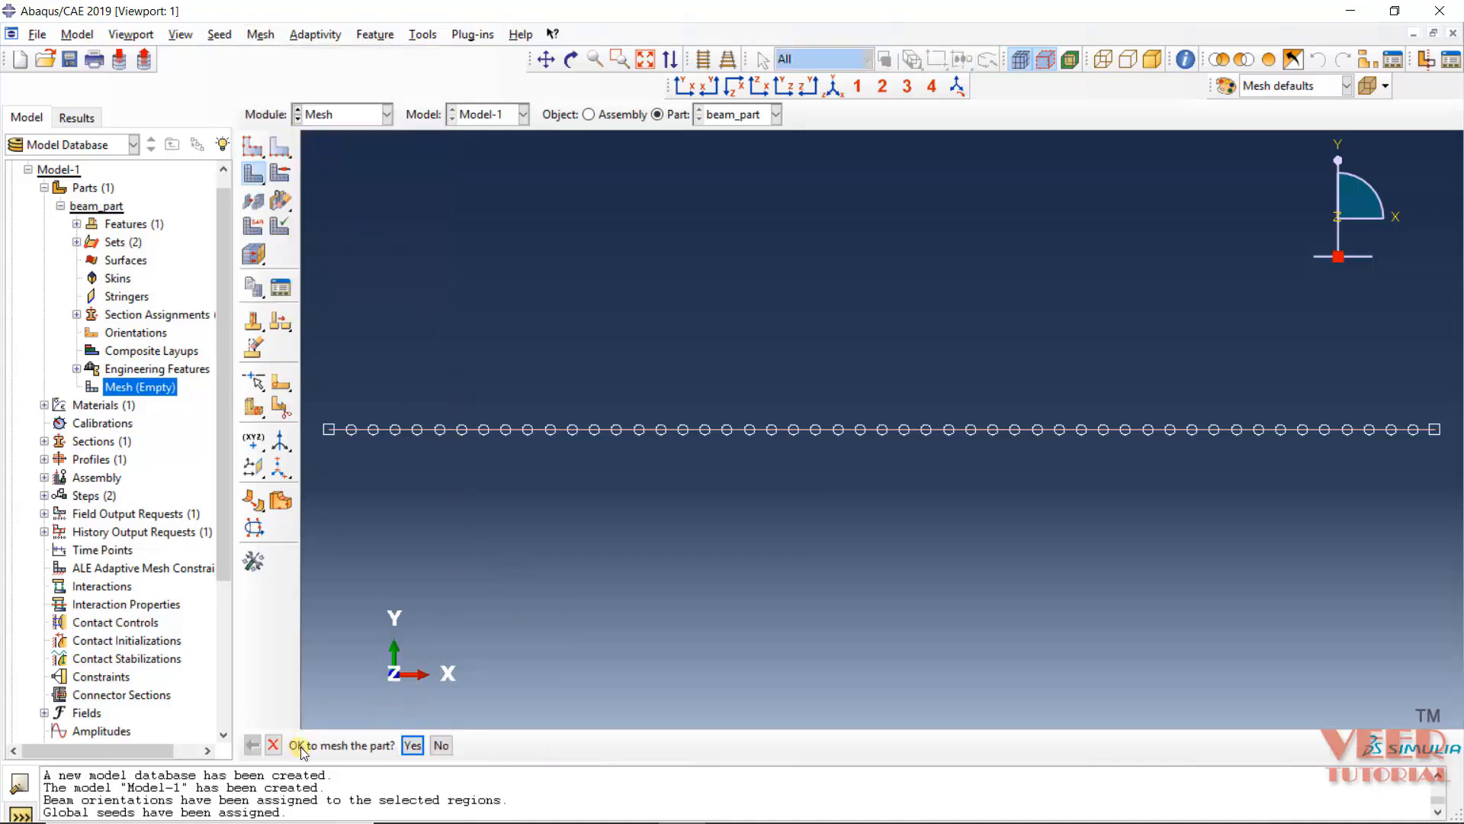
click(413, 747)
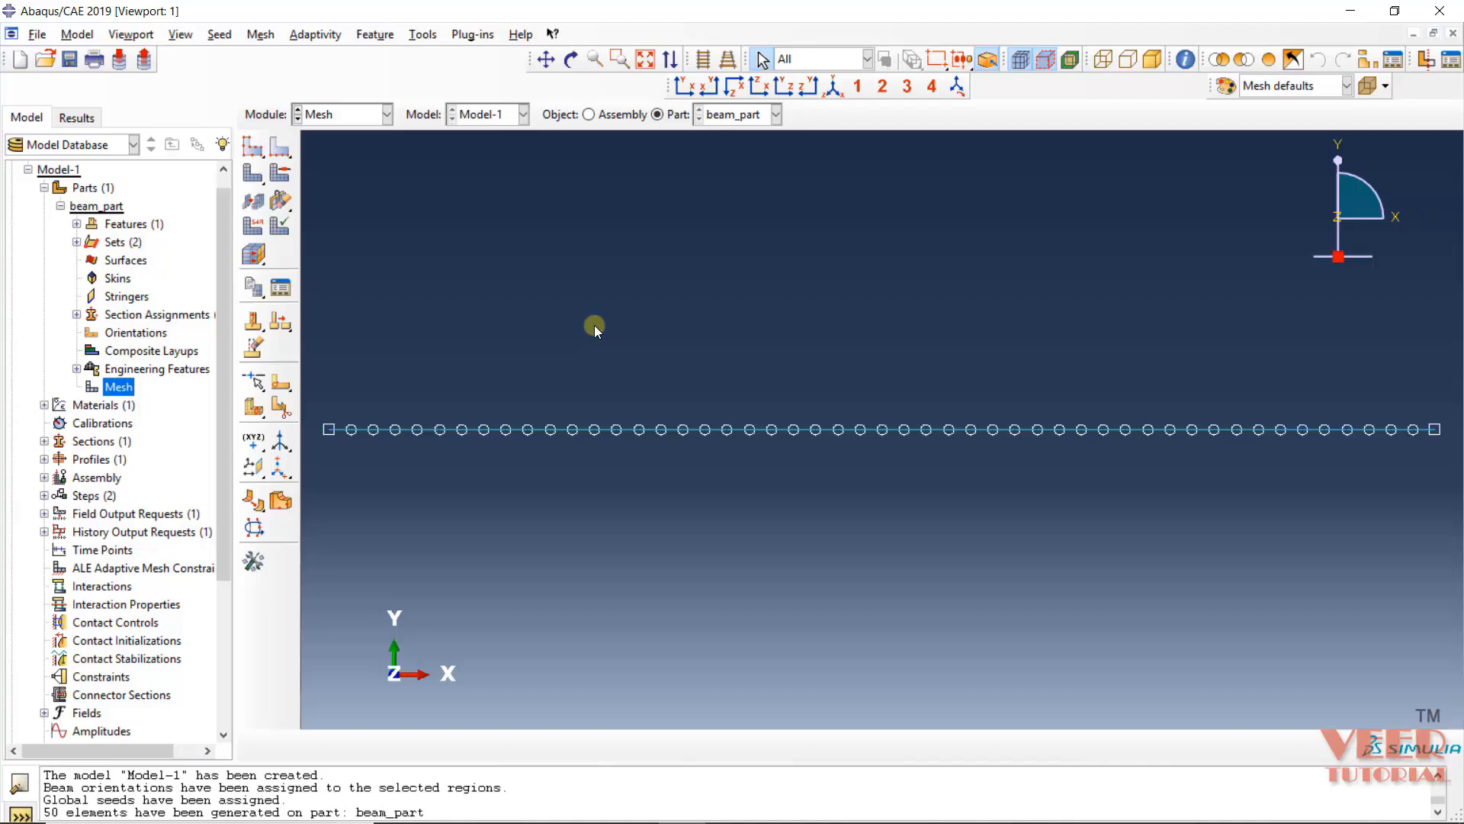
Switch to the Job module and close the empty Job Manager.
click(387, 114)
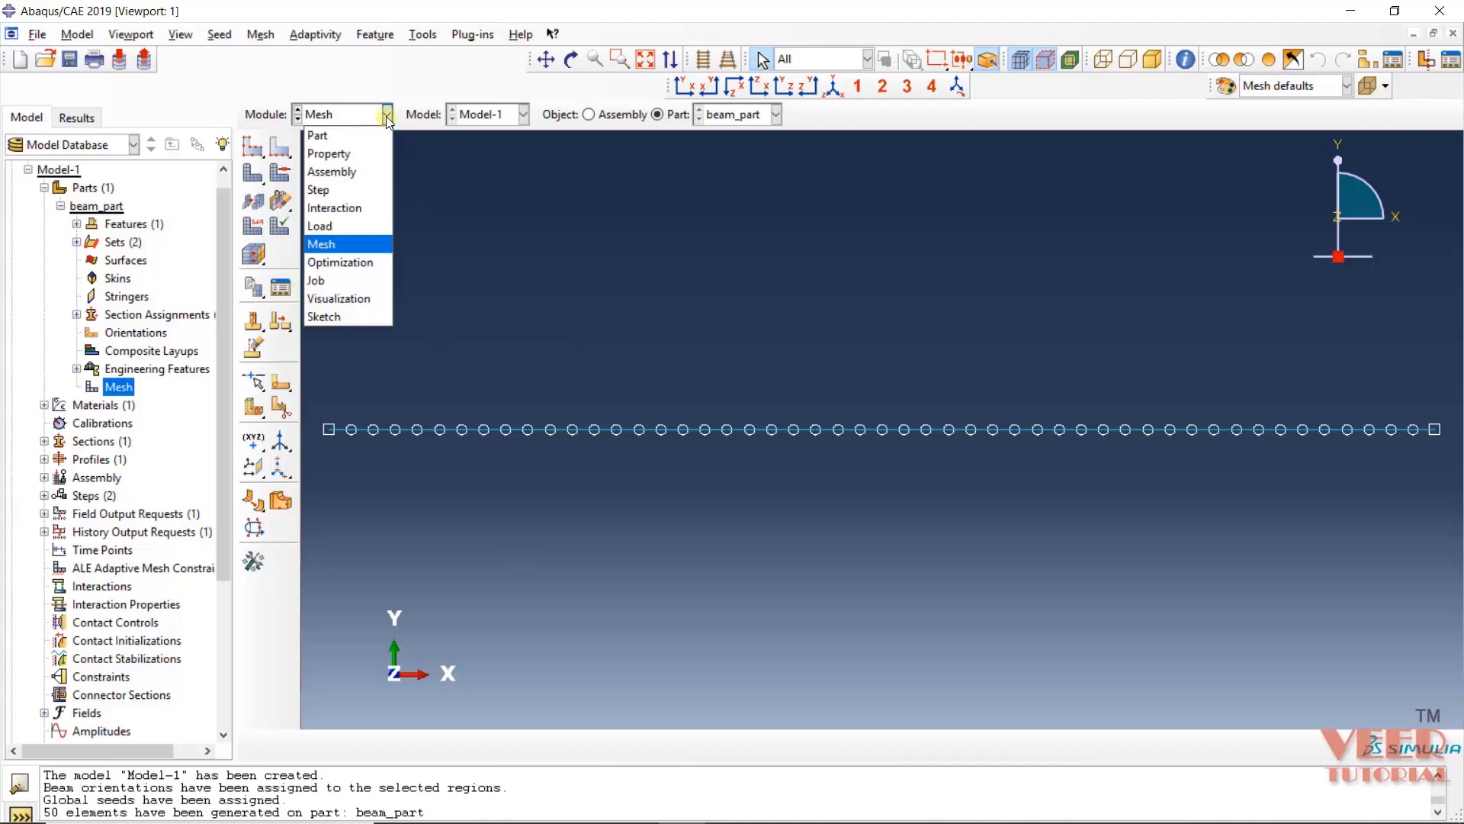
click(334, 282)
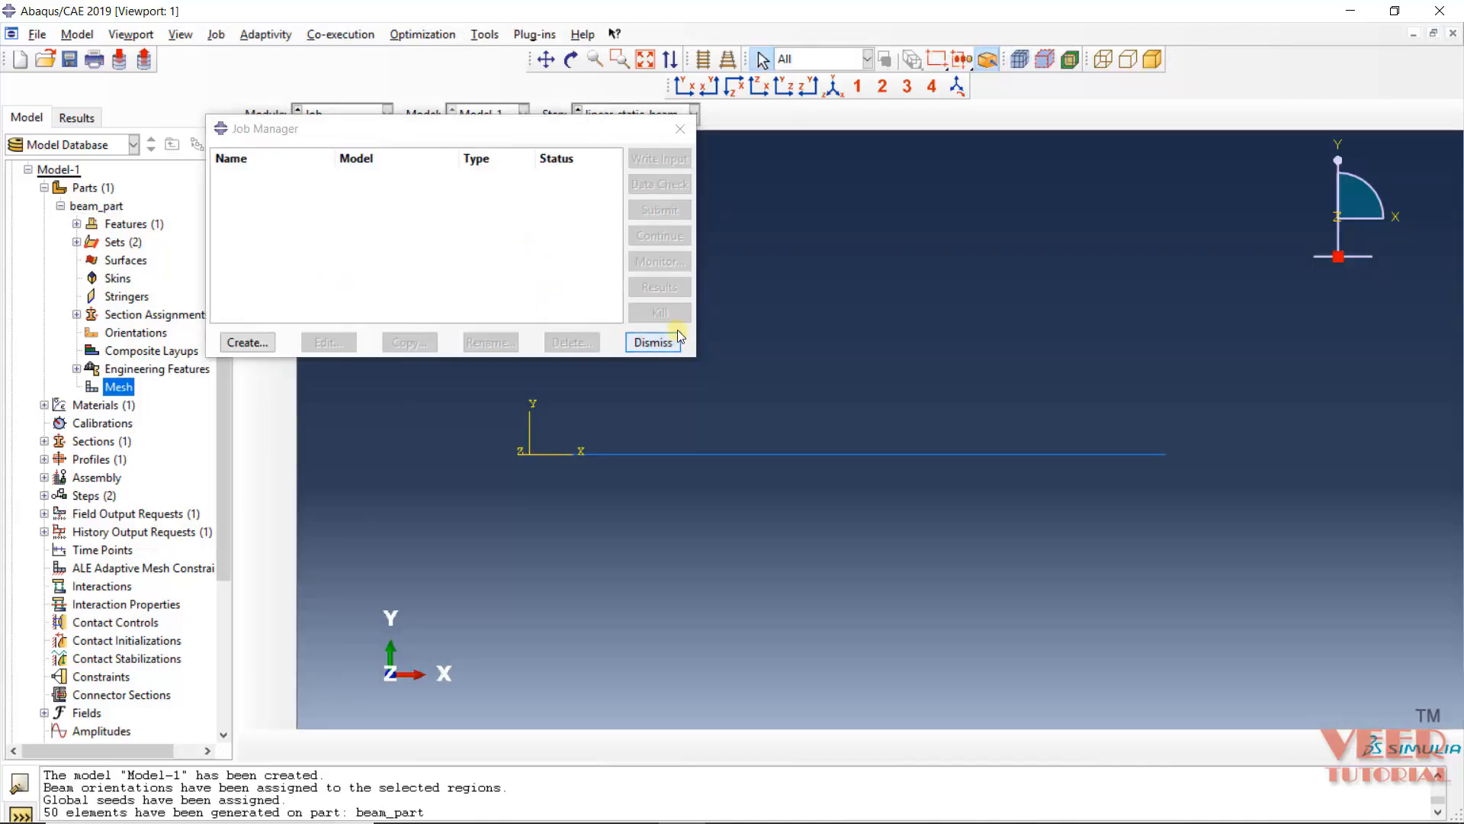
click(678, 337)
Create a new analysis job named Job-beam with Model as the source and Model-1 selected.
scroll(225, 563, down, 2)
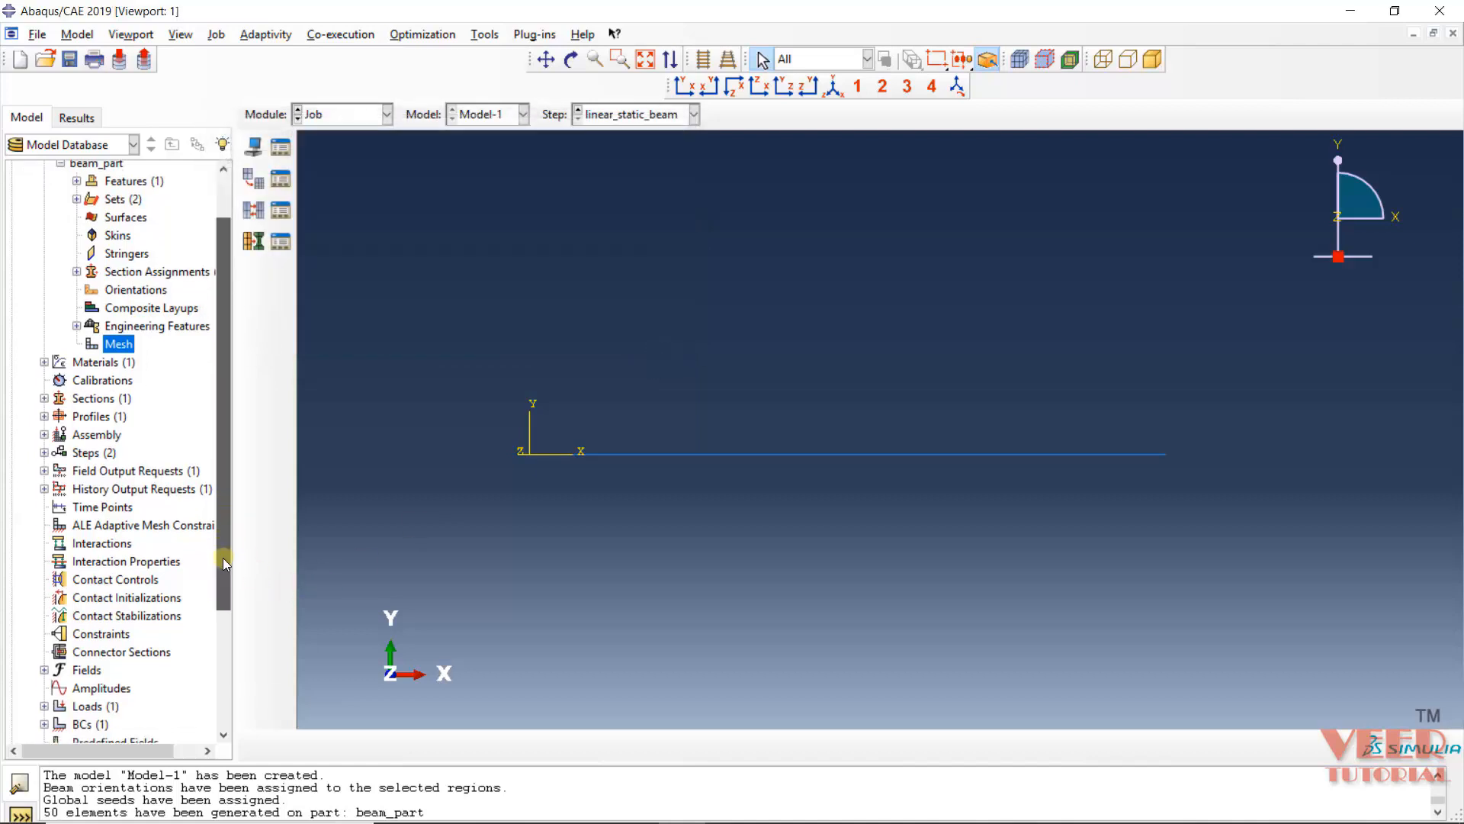
drag(223, 557, 222, 685)
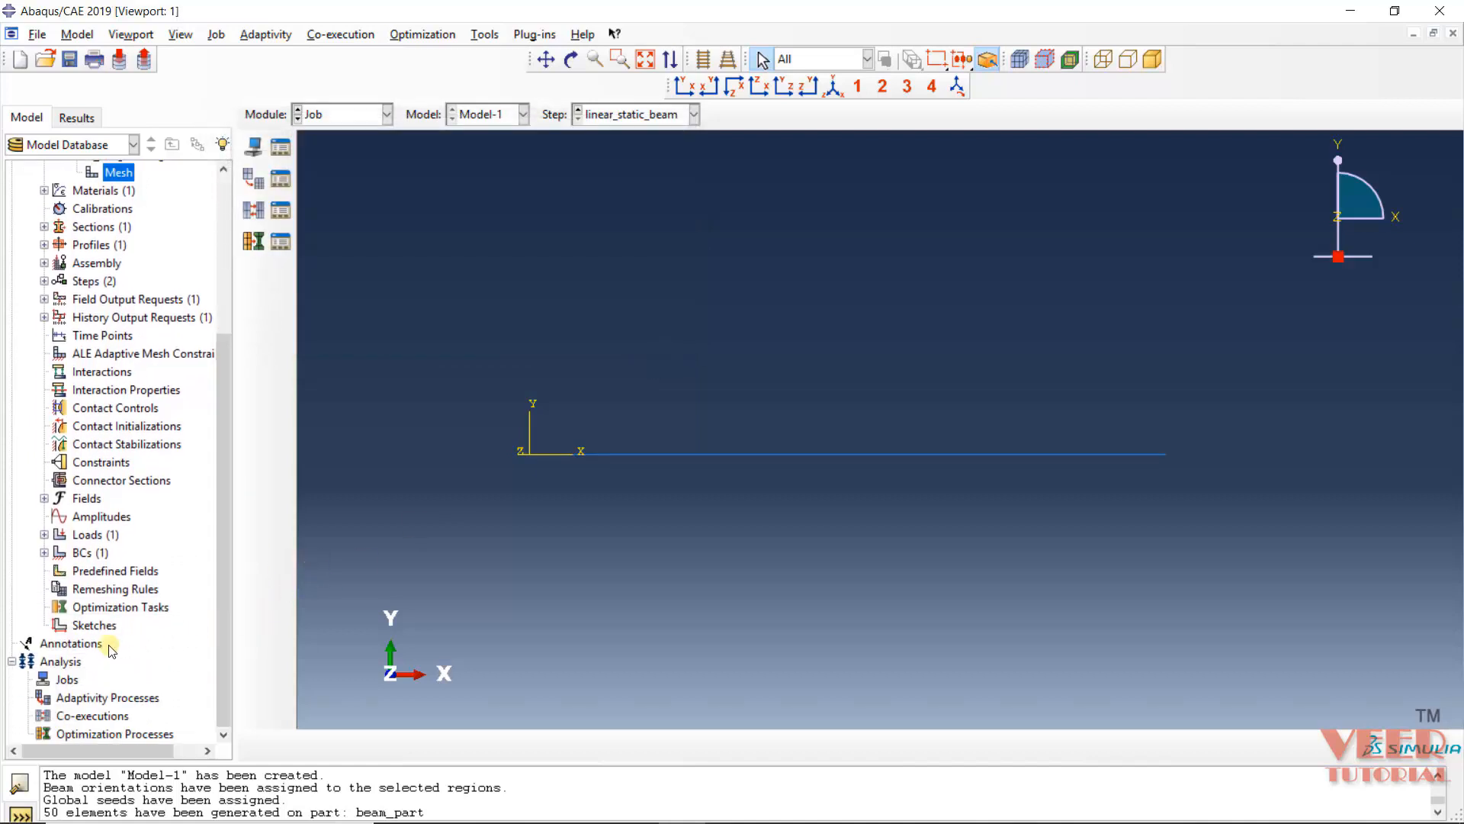
double_click(62, 682)
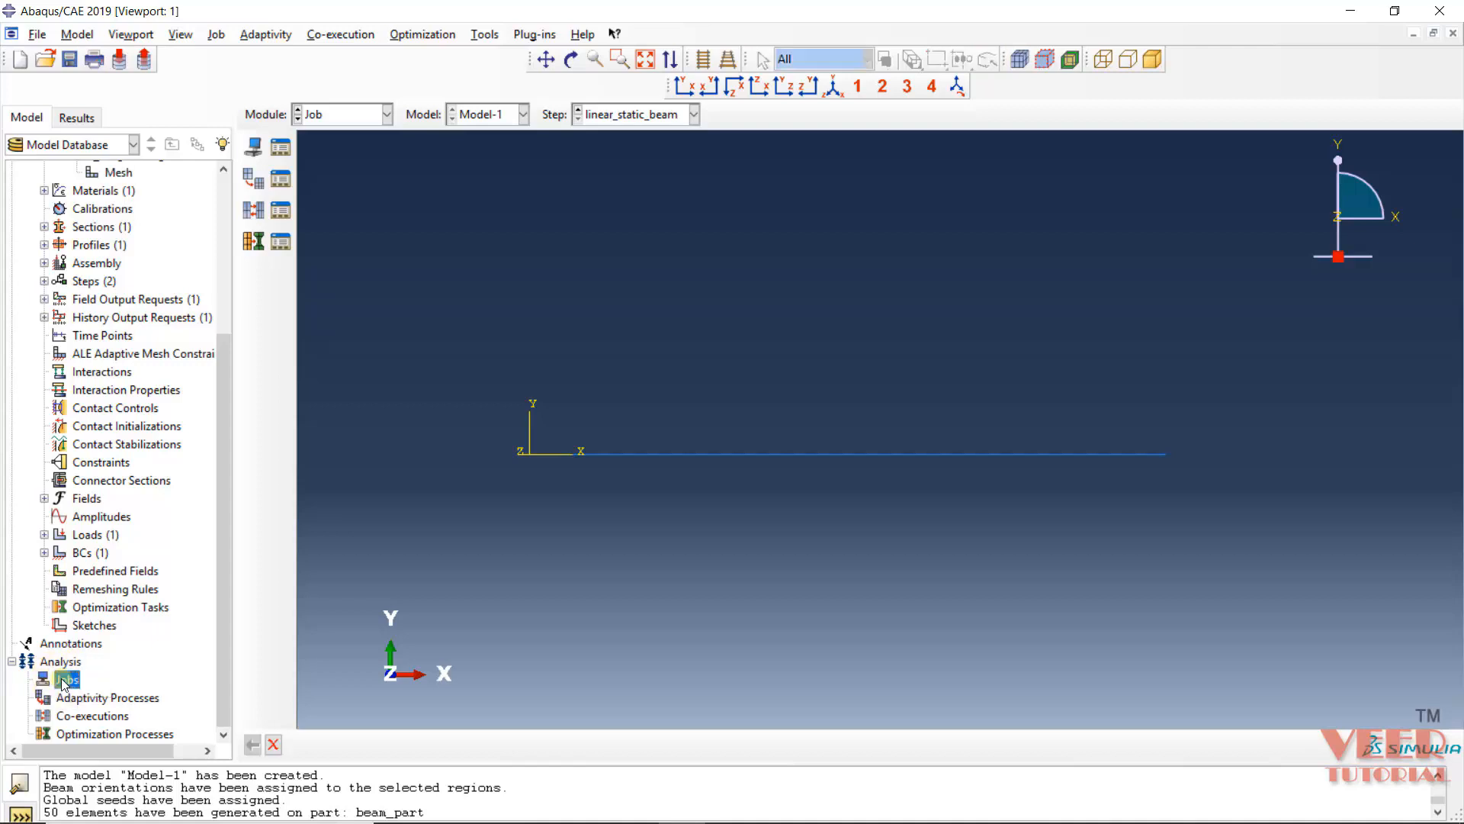
right_click(62, 683)
click(108, 727)
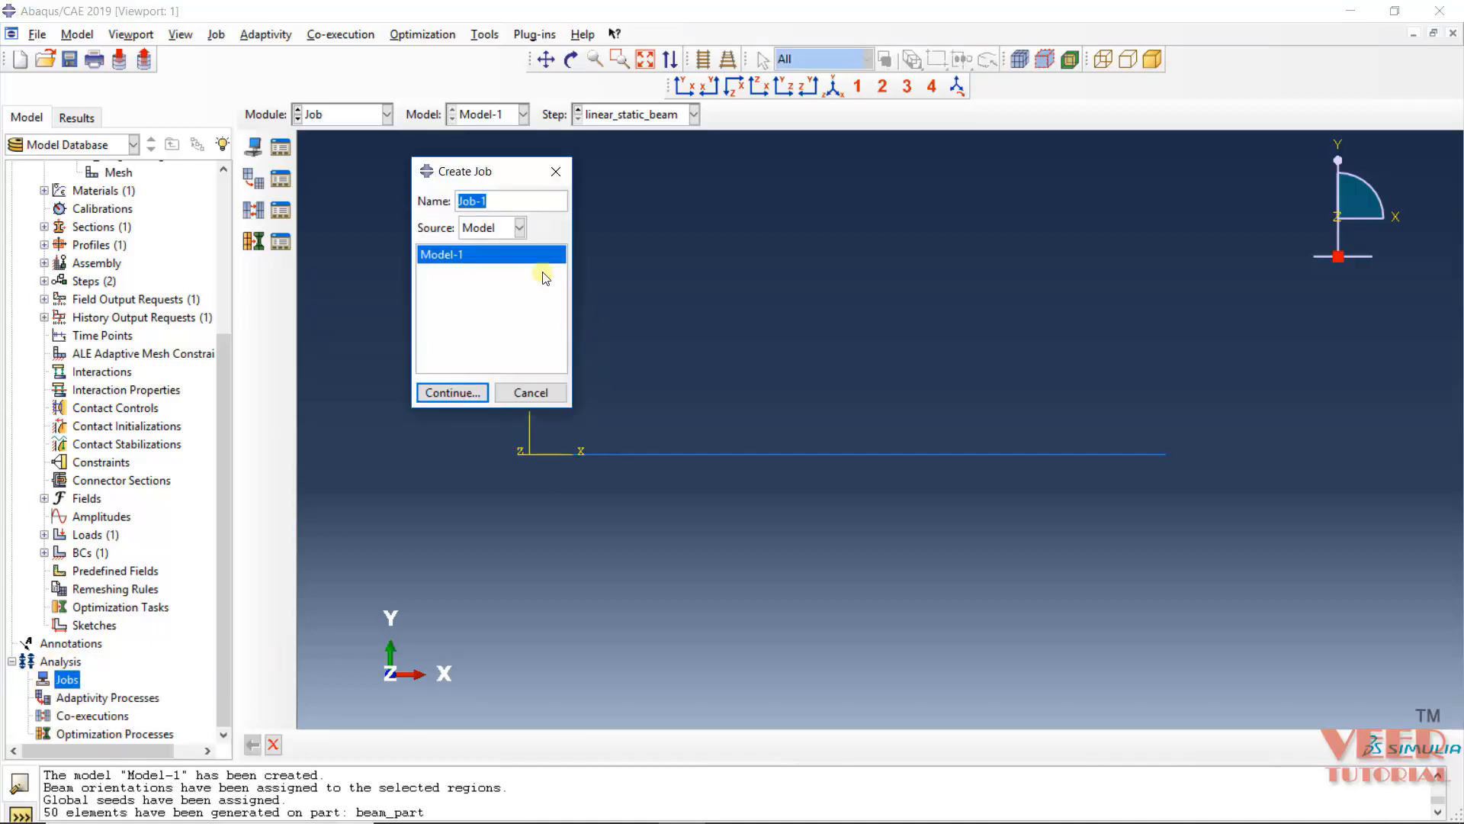
click(485, 202)
text(beam)
click(512, 229)
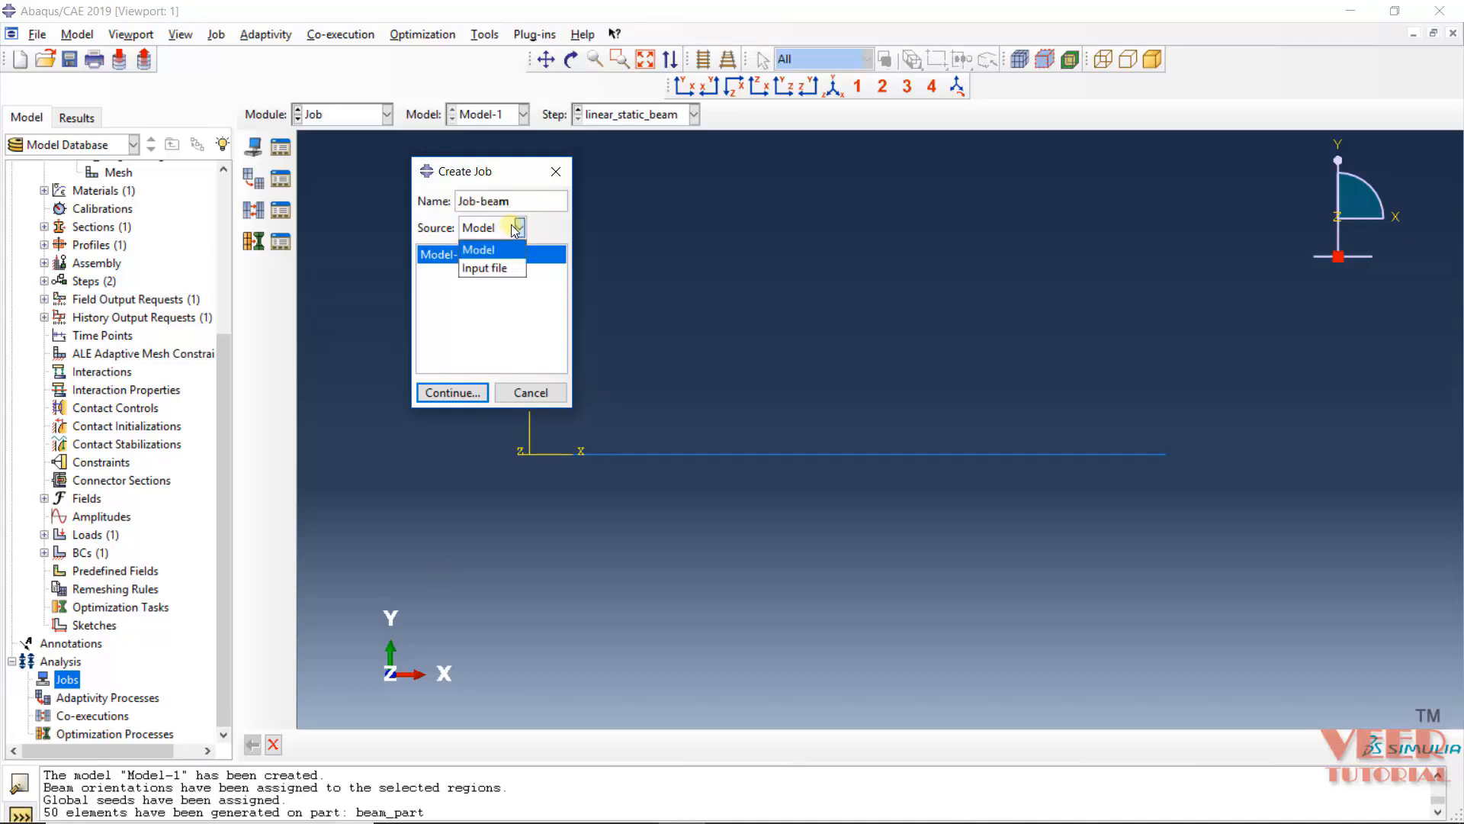
click(506, 229)
click(453, 393)
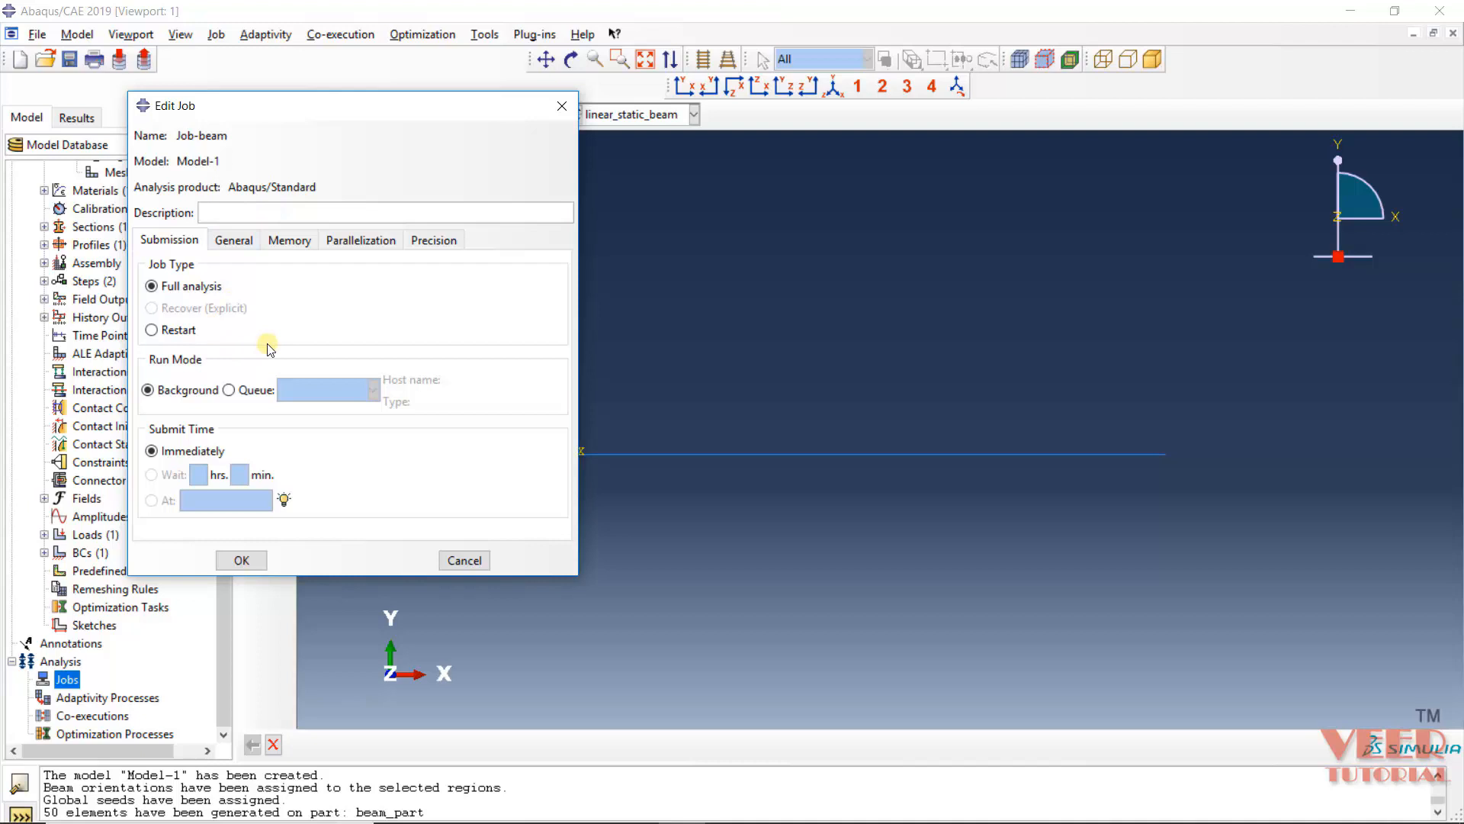
Review the General and Memory settings of Job-beam and accept it as a full analysis, run in the background immediately.
click(234, 239)
click(304, 241)
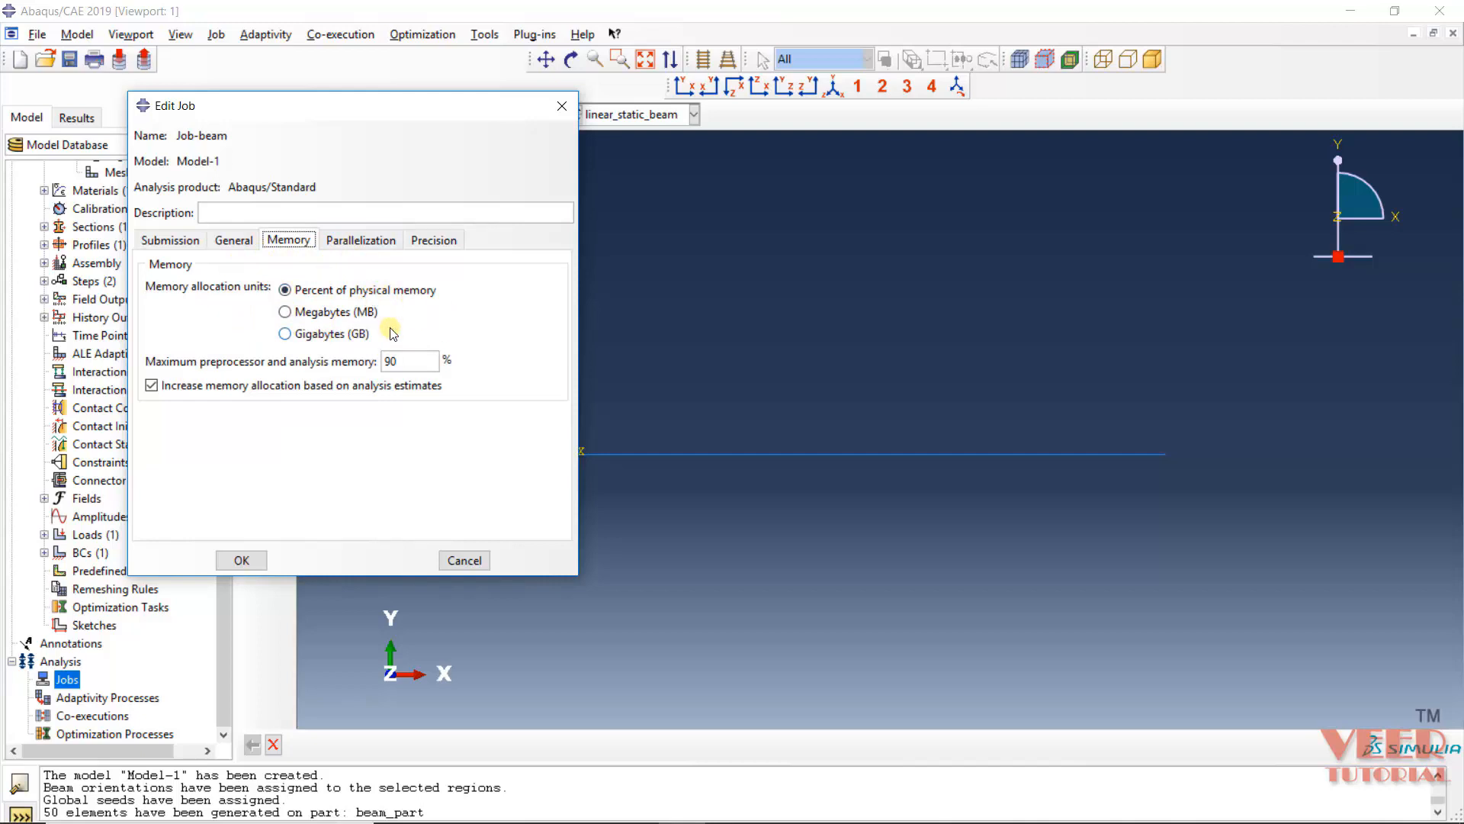
click(164, 241)
click(242, 559)
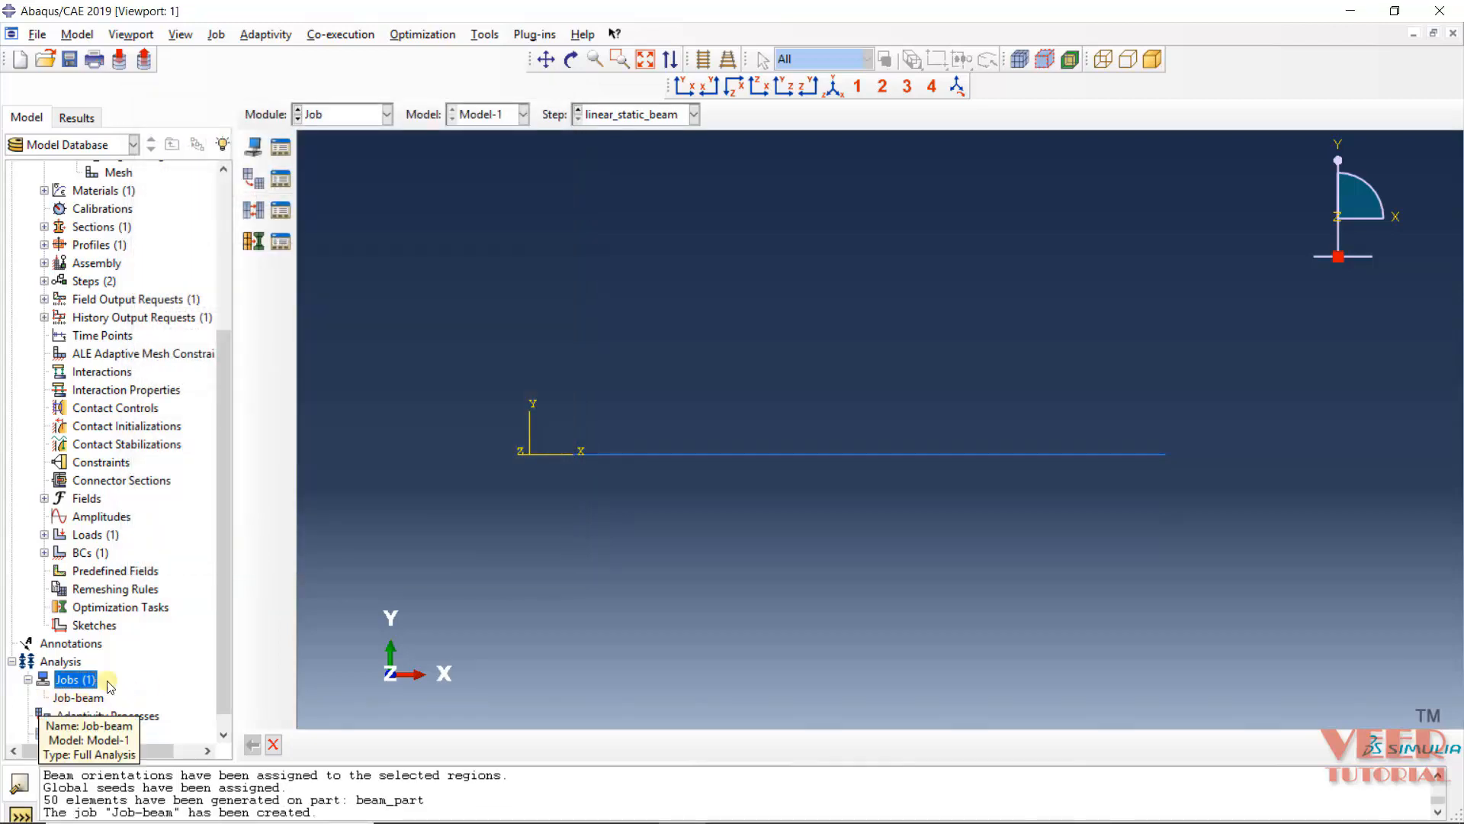
Run a data check on Job-beam from the model tree.
click(224, 734)
click(80, 679)
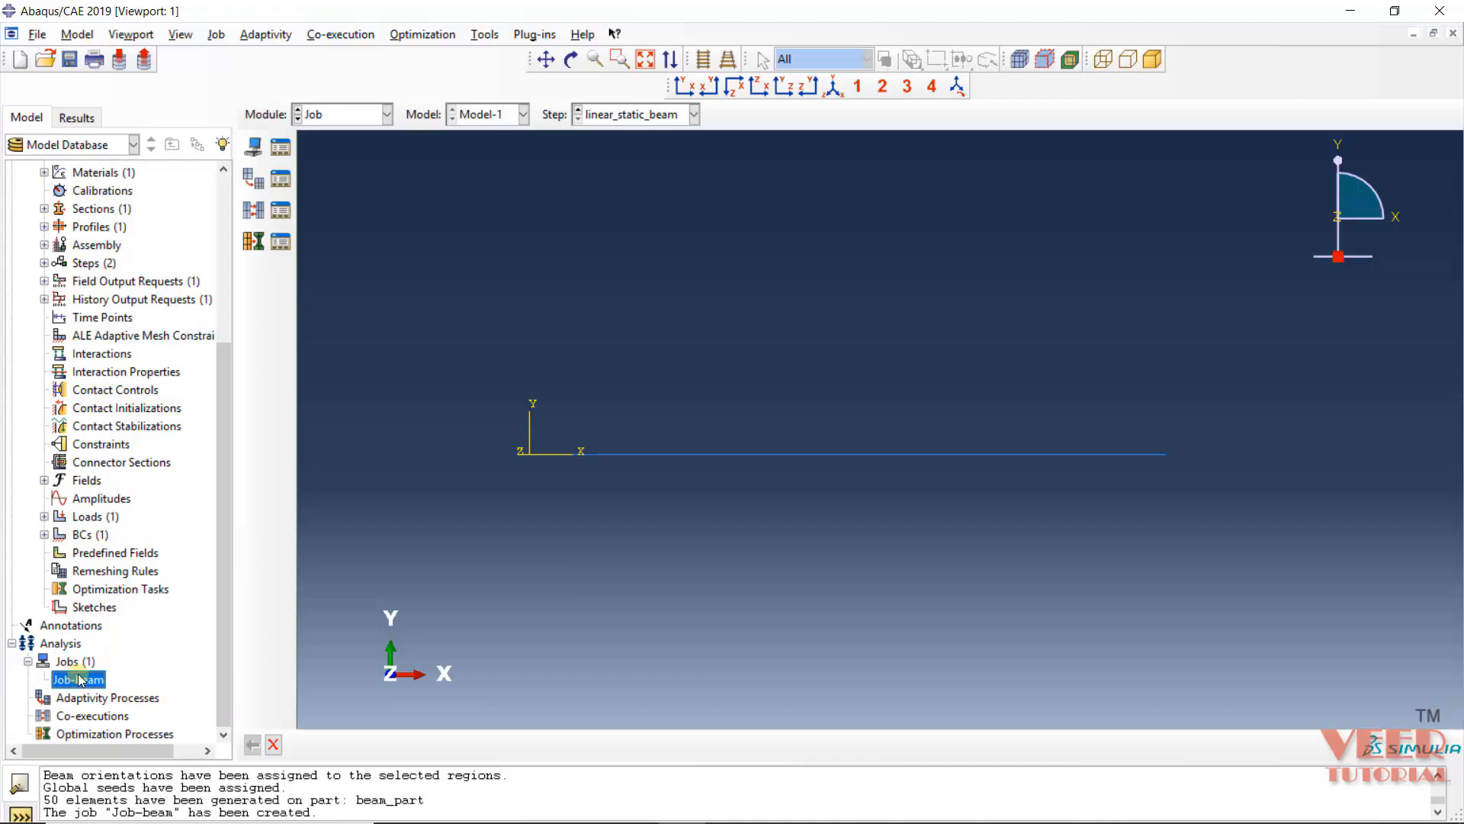
right_click(81, 679)
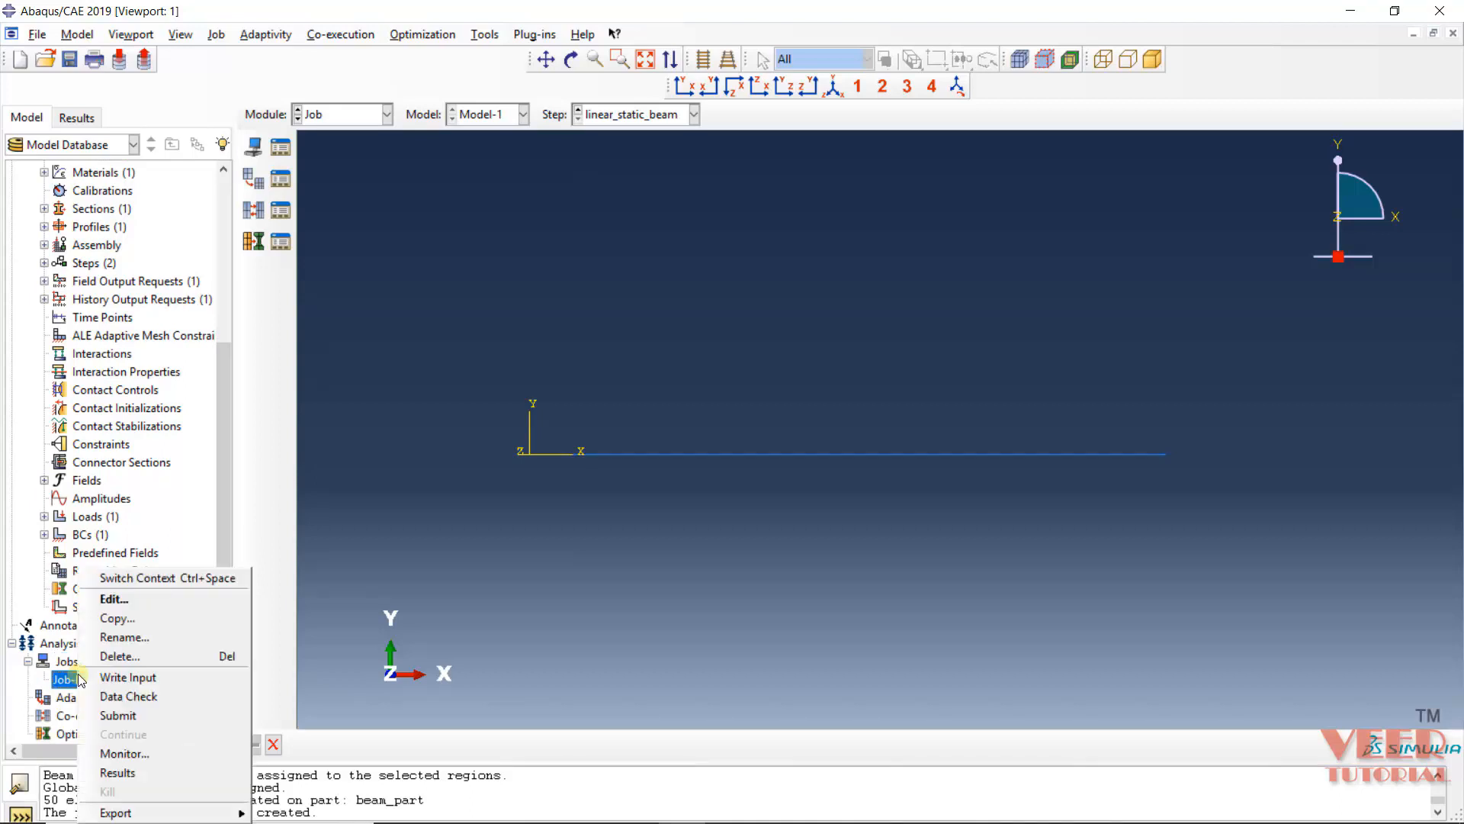
click(128, 700)
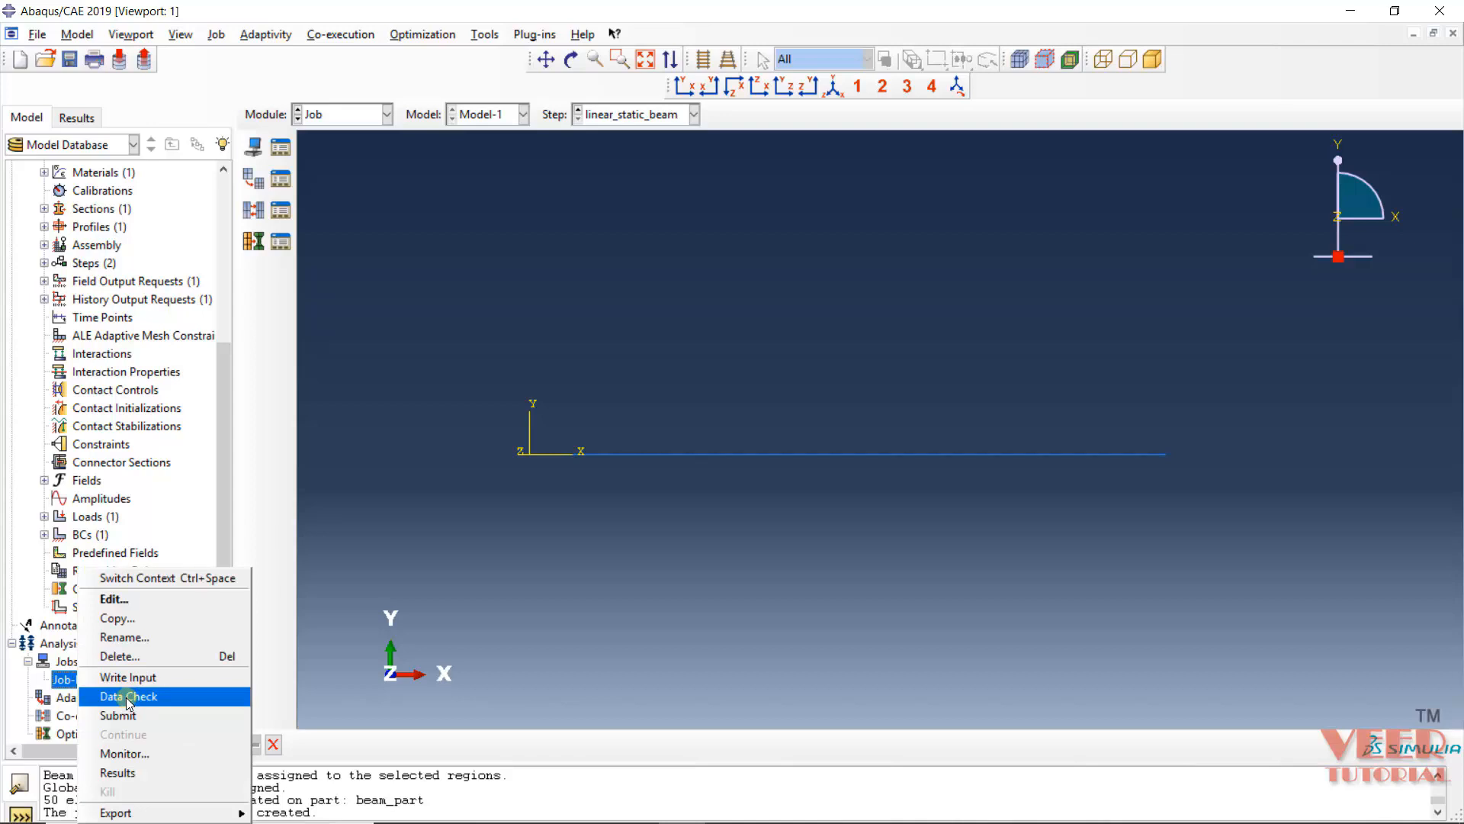
click(128, 697)
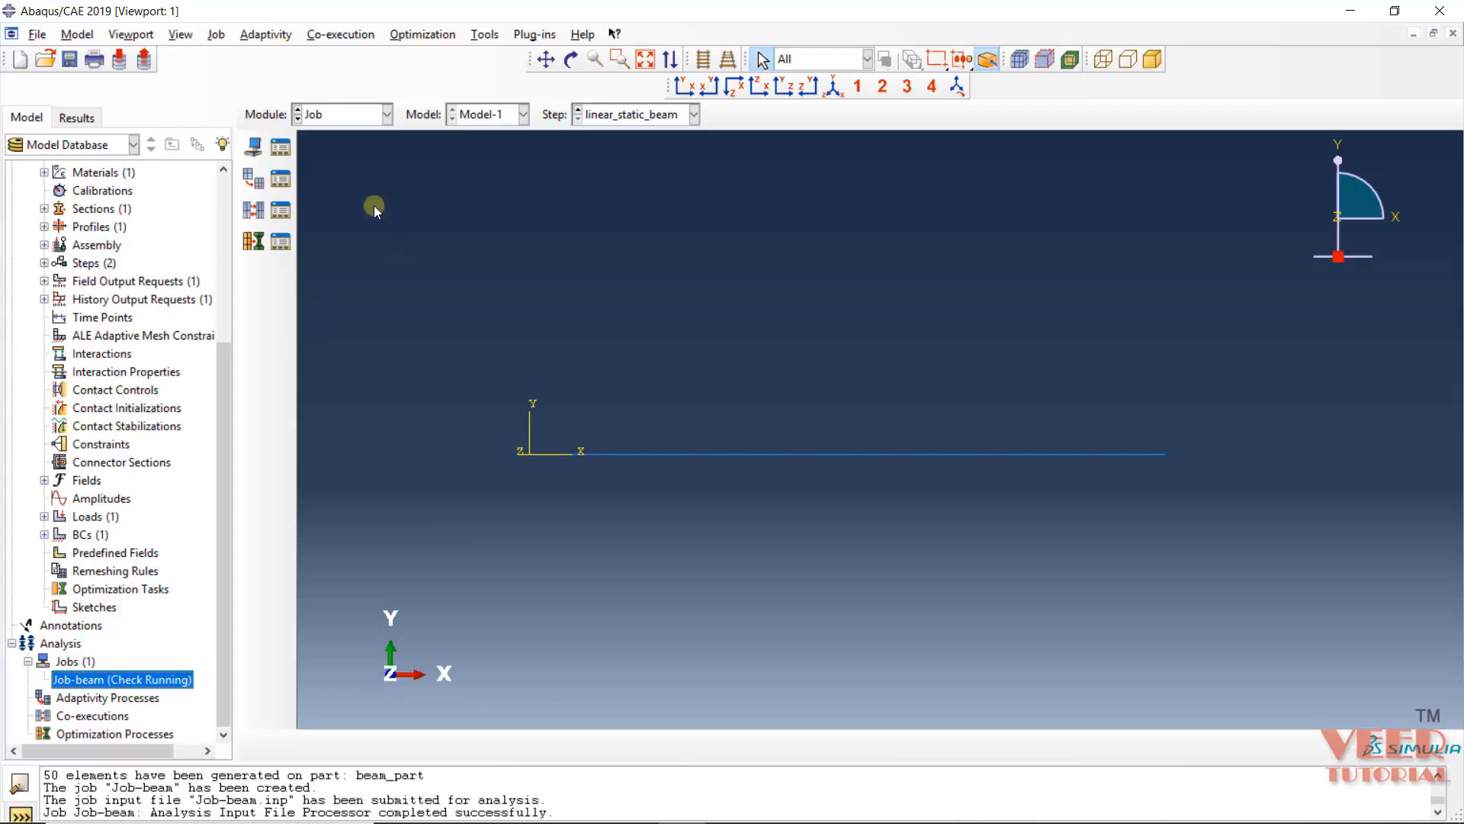
Open the Job Manager and submit Job-beam for analysis.
click(279, 147)
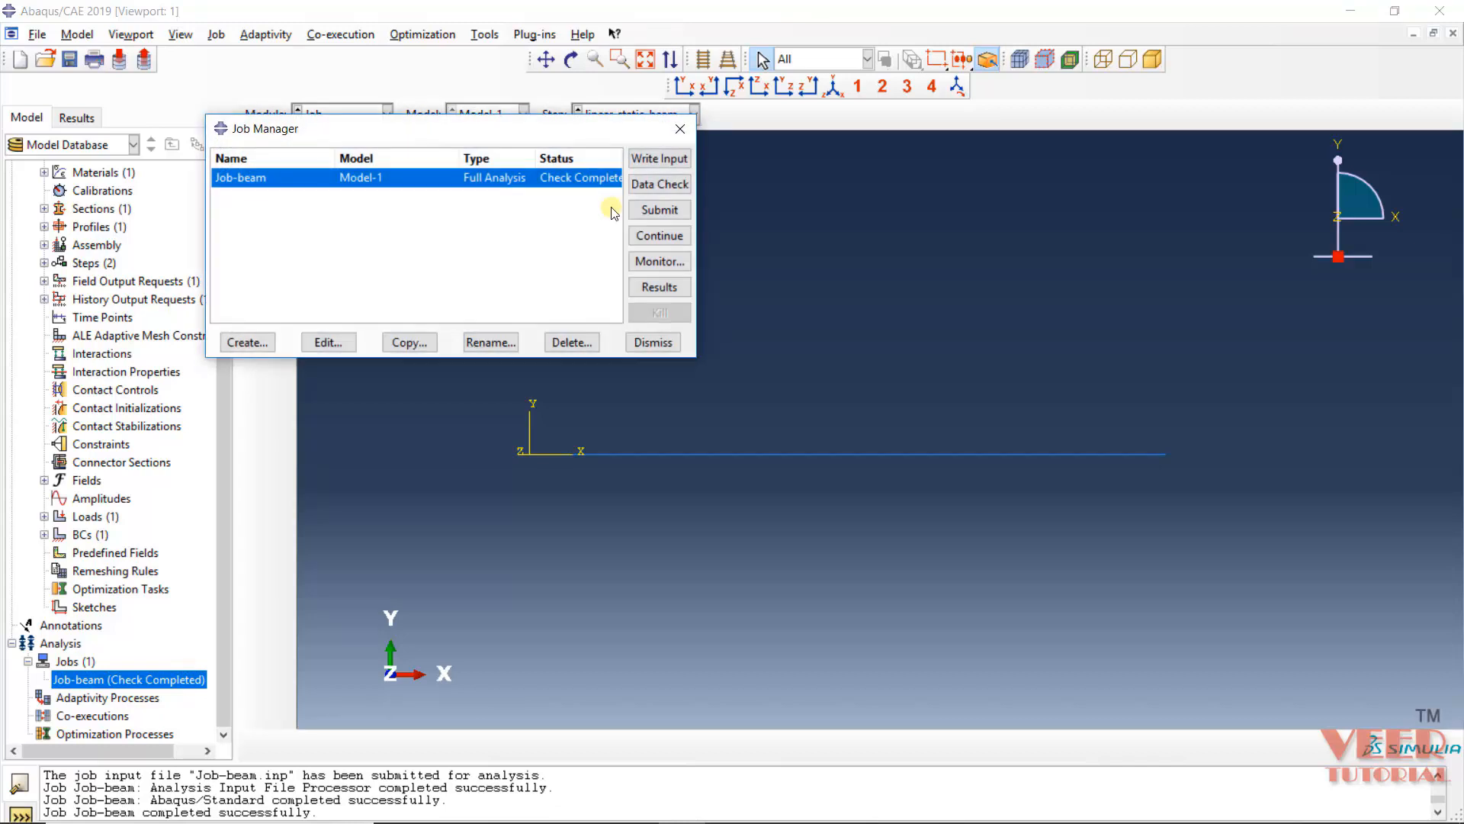
click(657, 216)
click(47, 281)
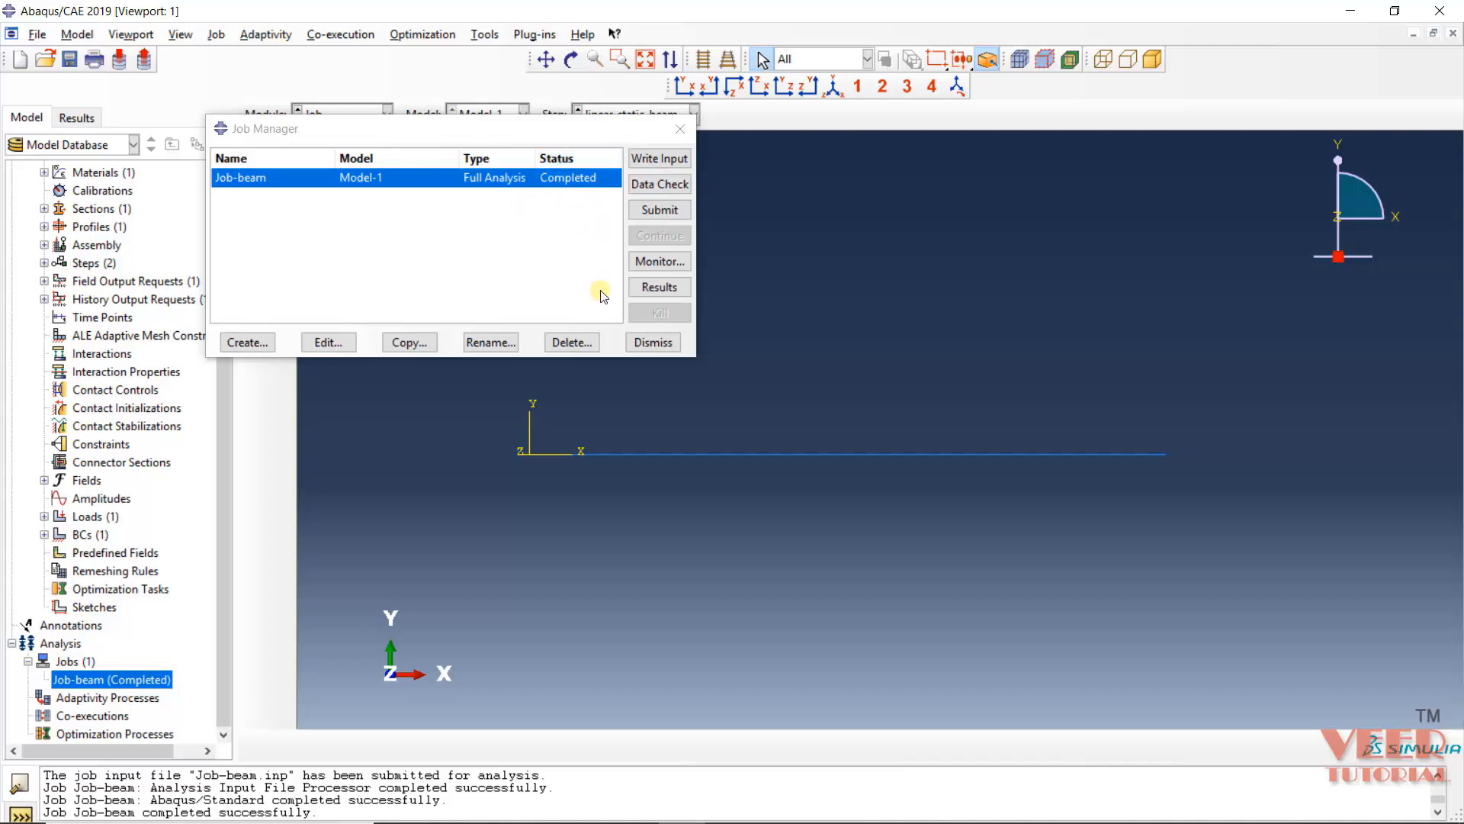
Dismiss the Job Manager, keep the Job module active and reopen the manager.
click(675, 288)
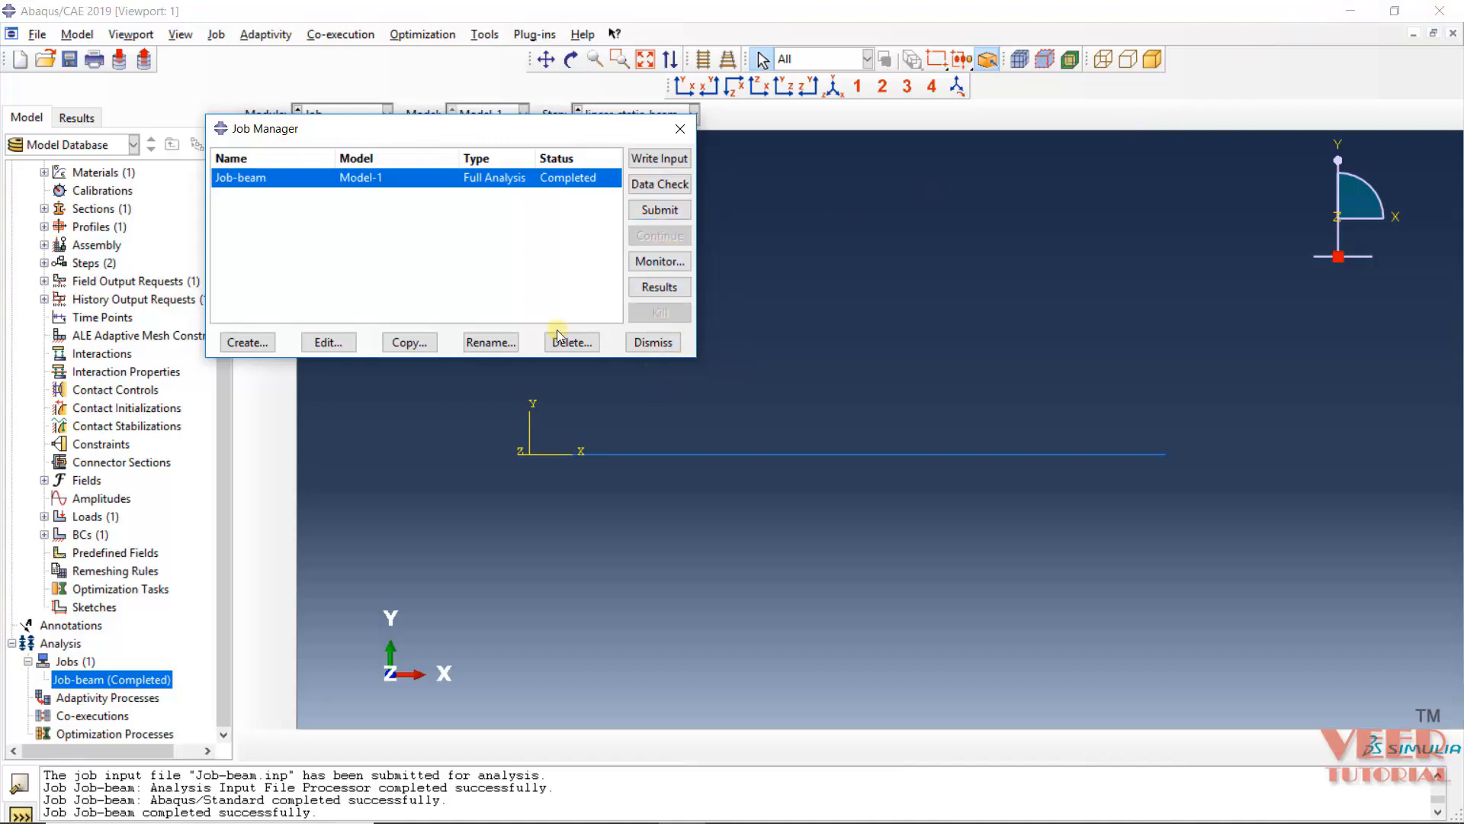
click(646, 341)
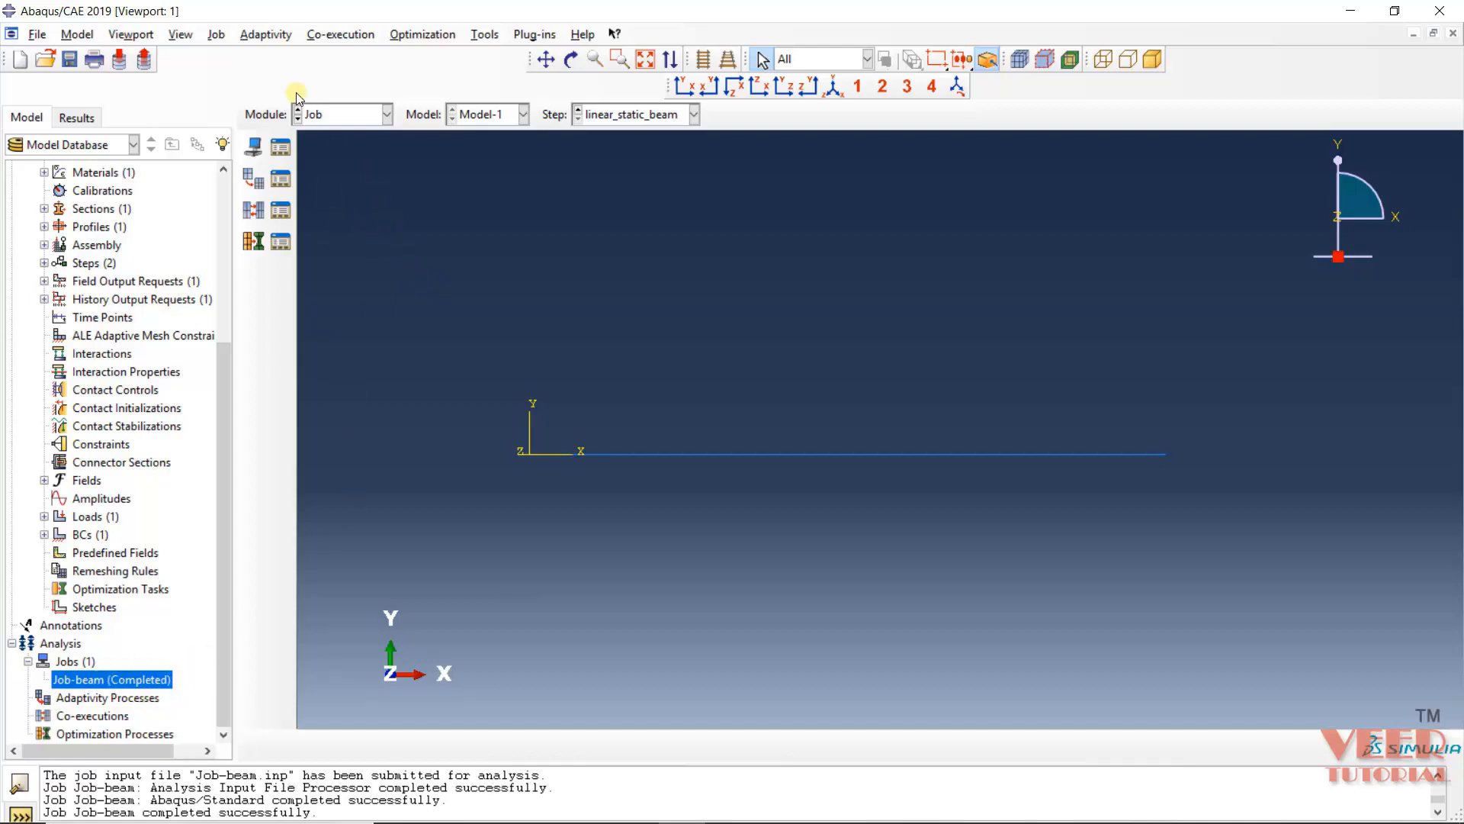
click(379, 116)
click(333, 279)
click(281, 150)
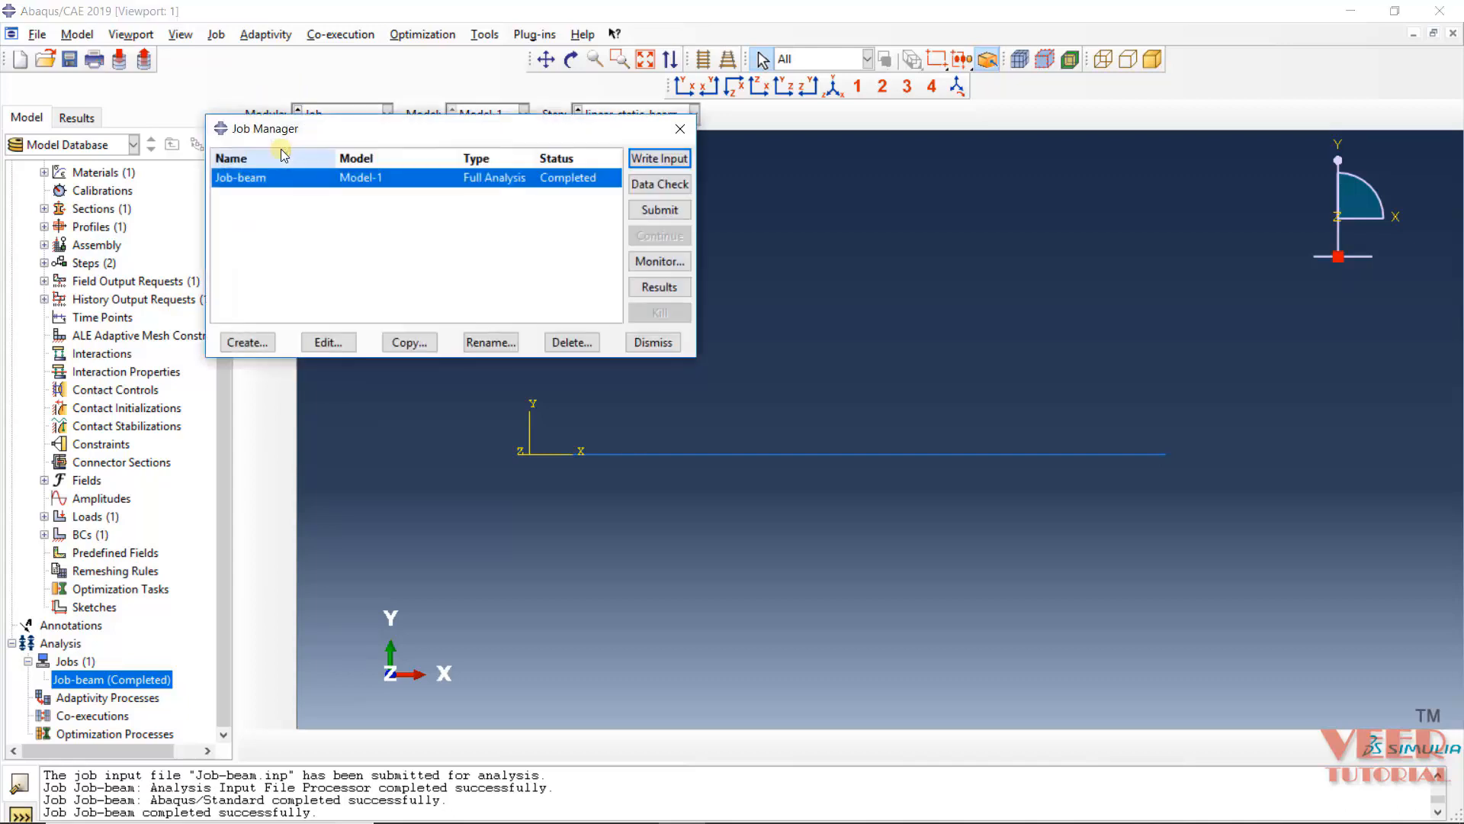
Open the results of Job-beam from the Job Manager in the Visualization module.
click(667, 290)
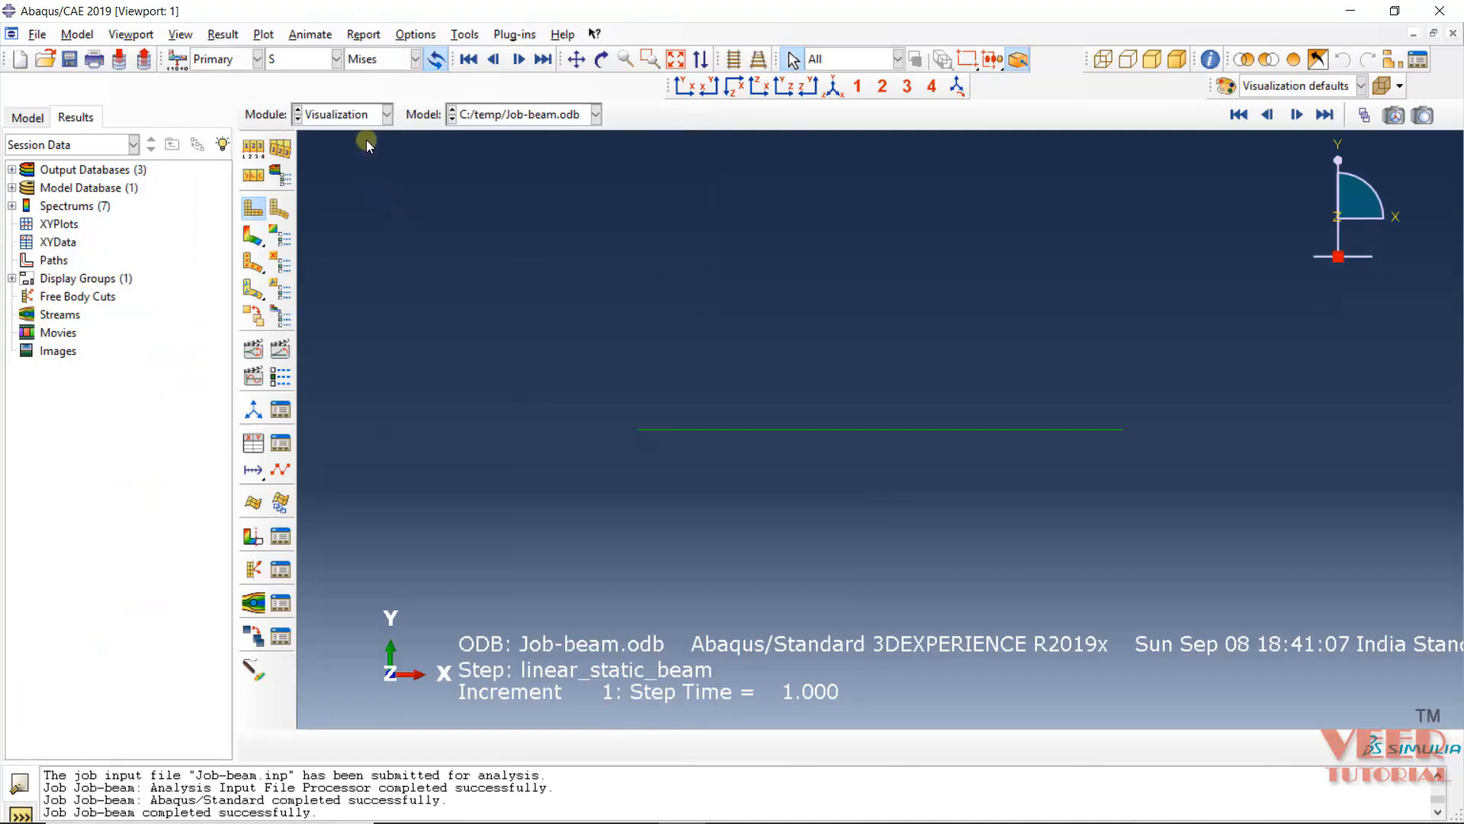
click(378, 121)
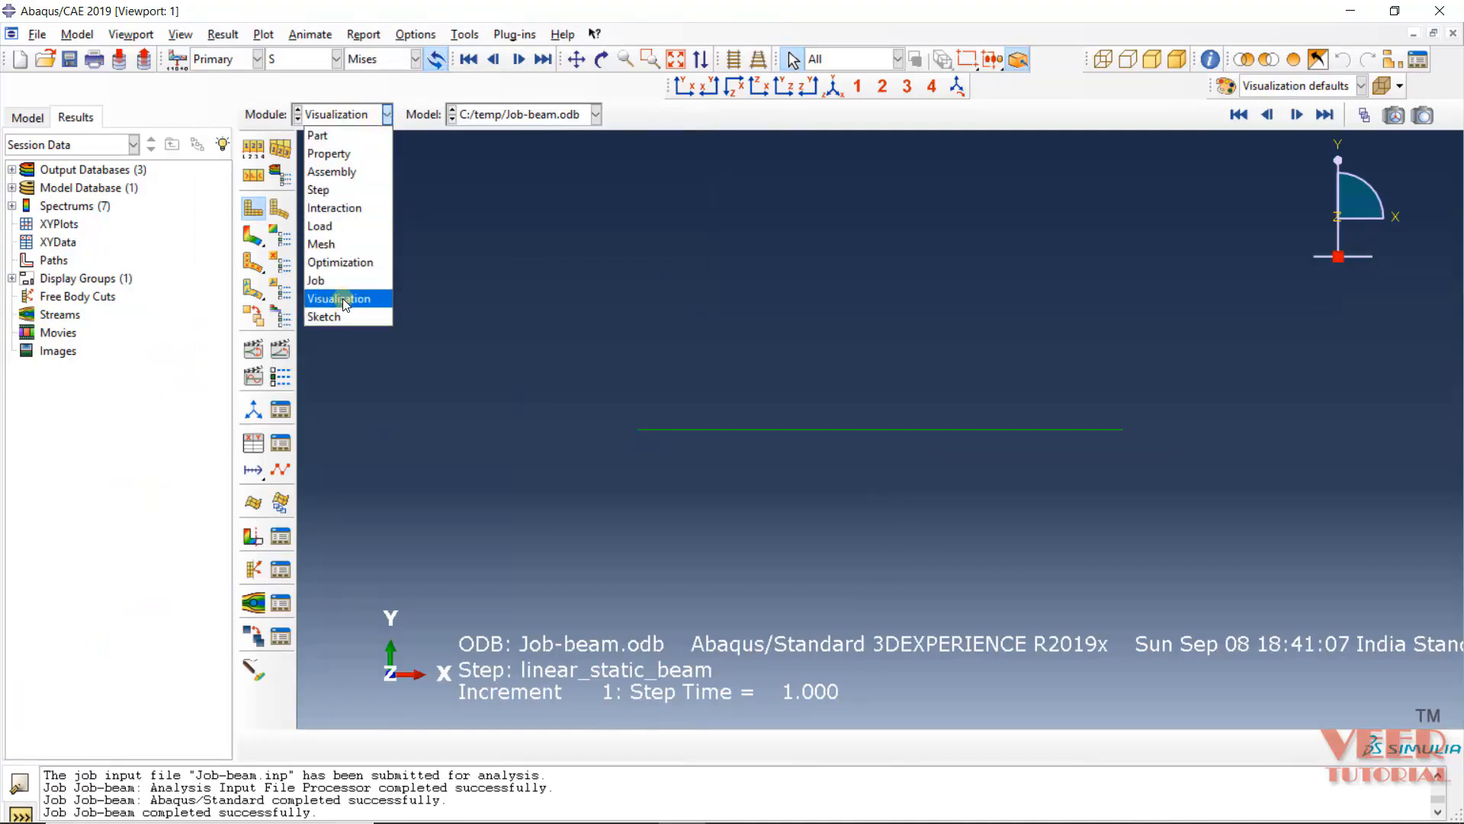
click(343, 300)
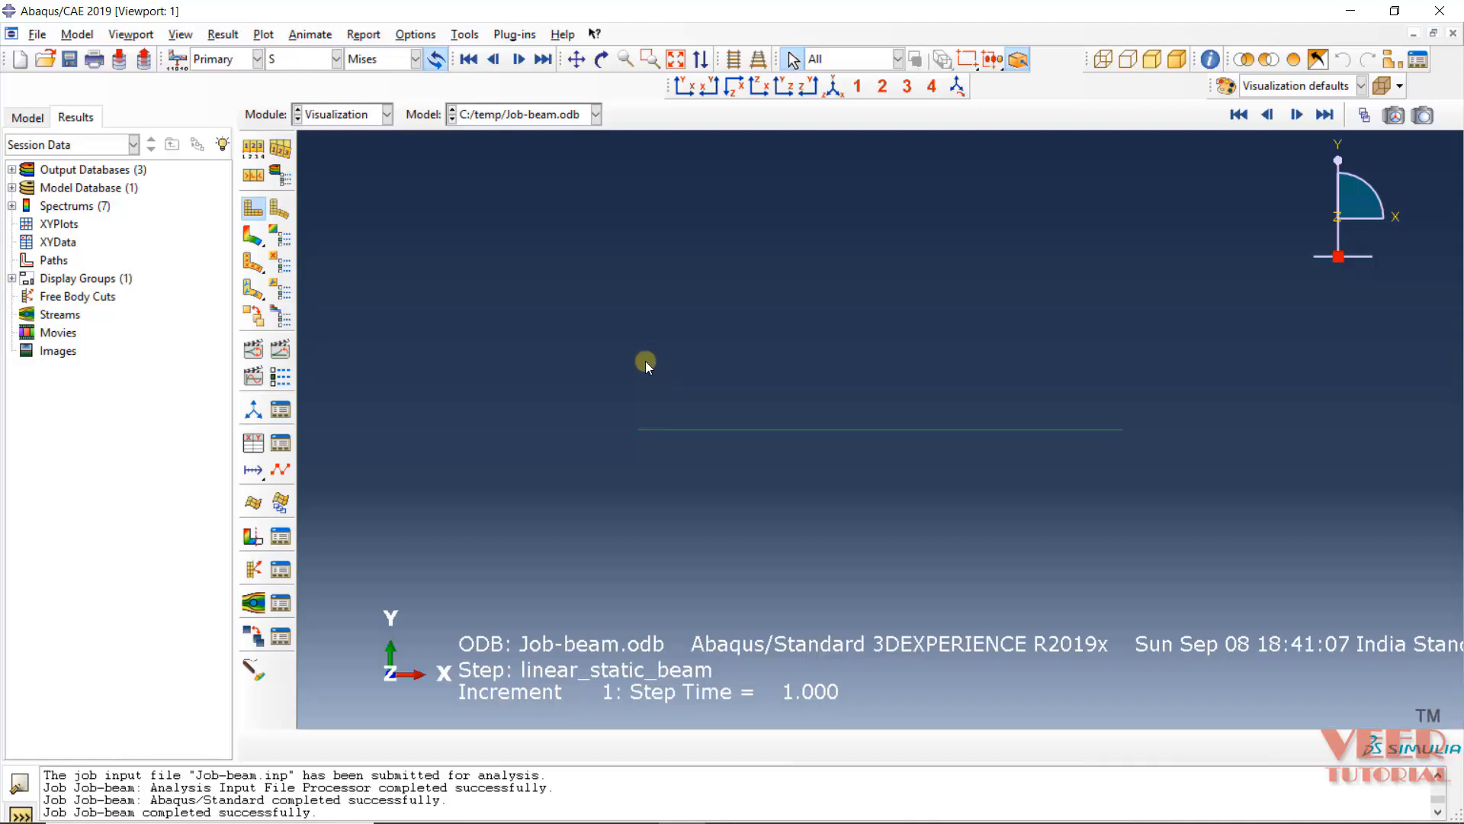
Keep the primary field output variable as S with the Mises invariant and plot its contours on the deformed shape.
click(257, 61)
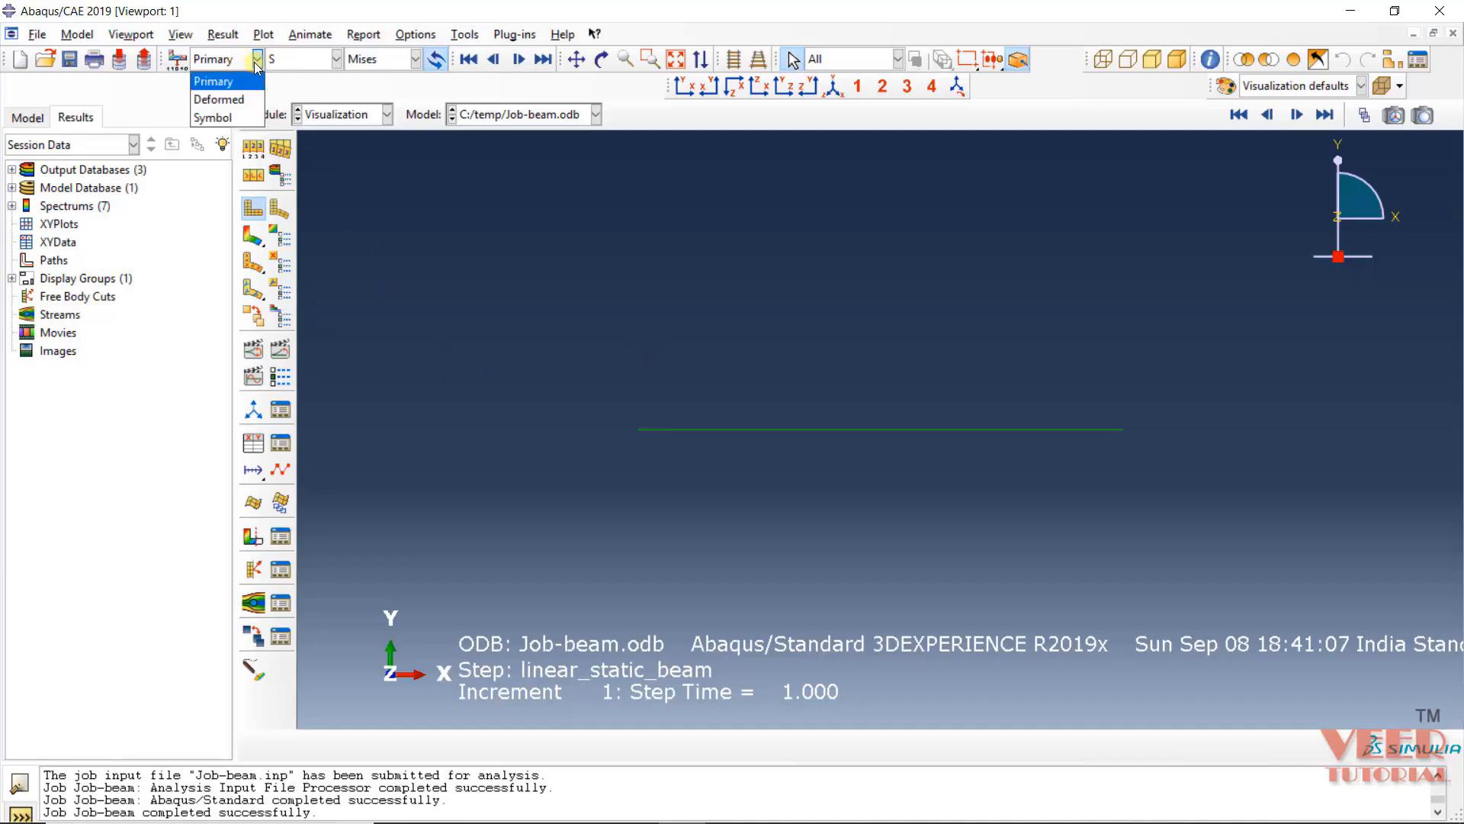
click(215, 81)
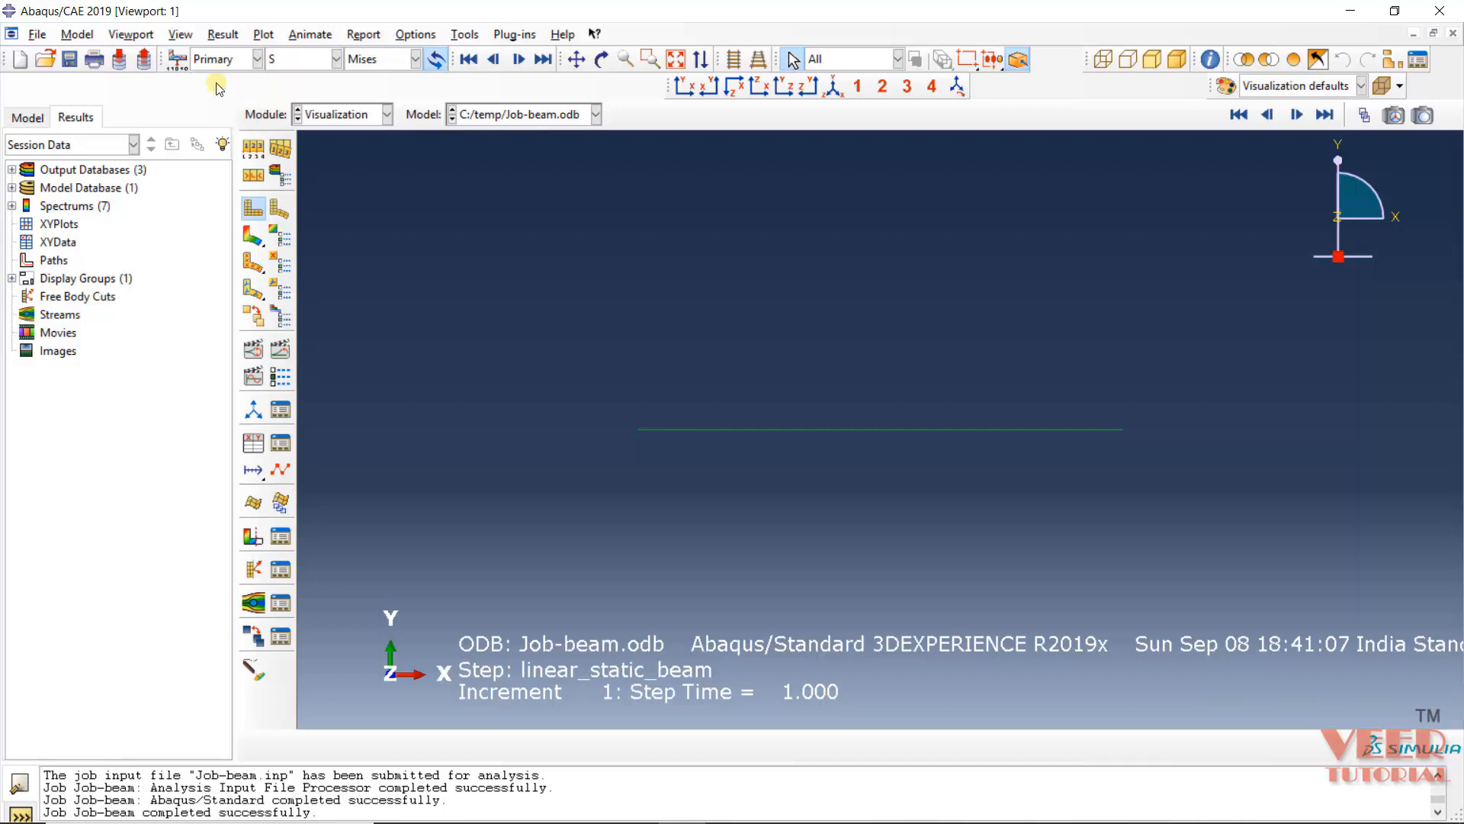
click(336, 59)
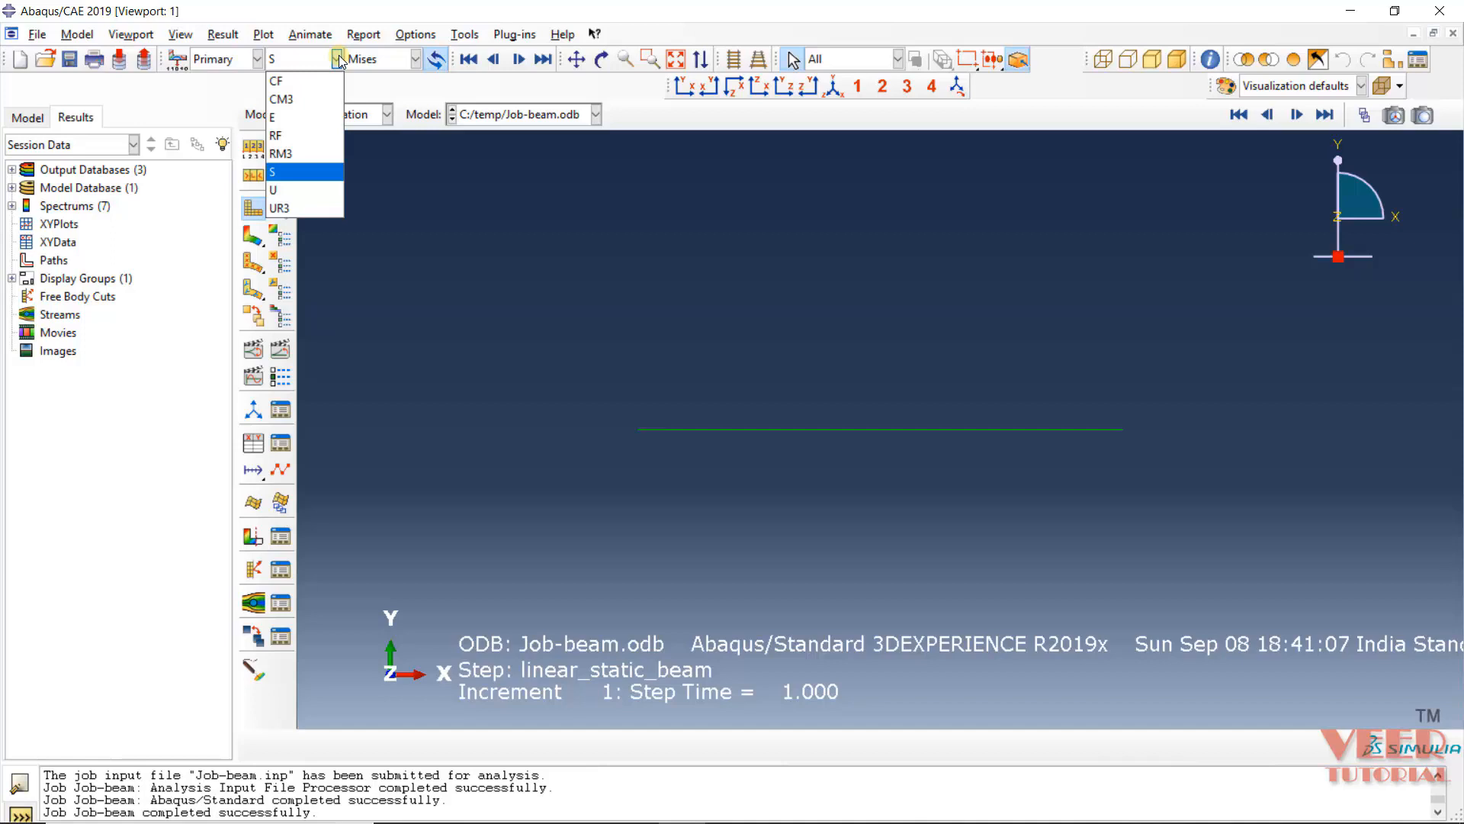
click(302, 175)
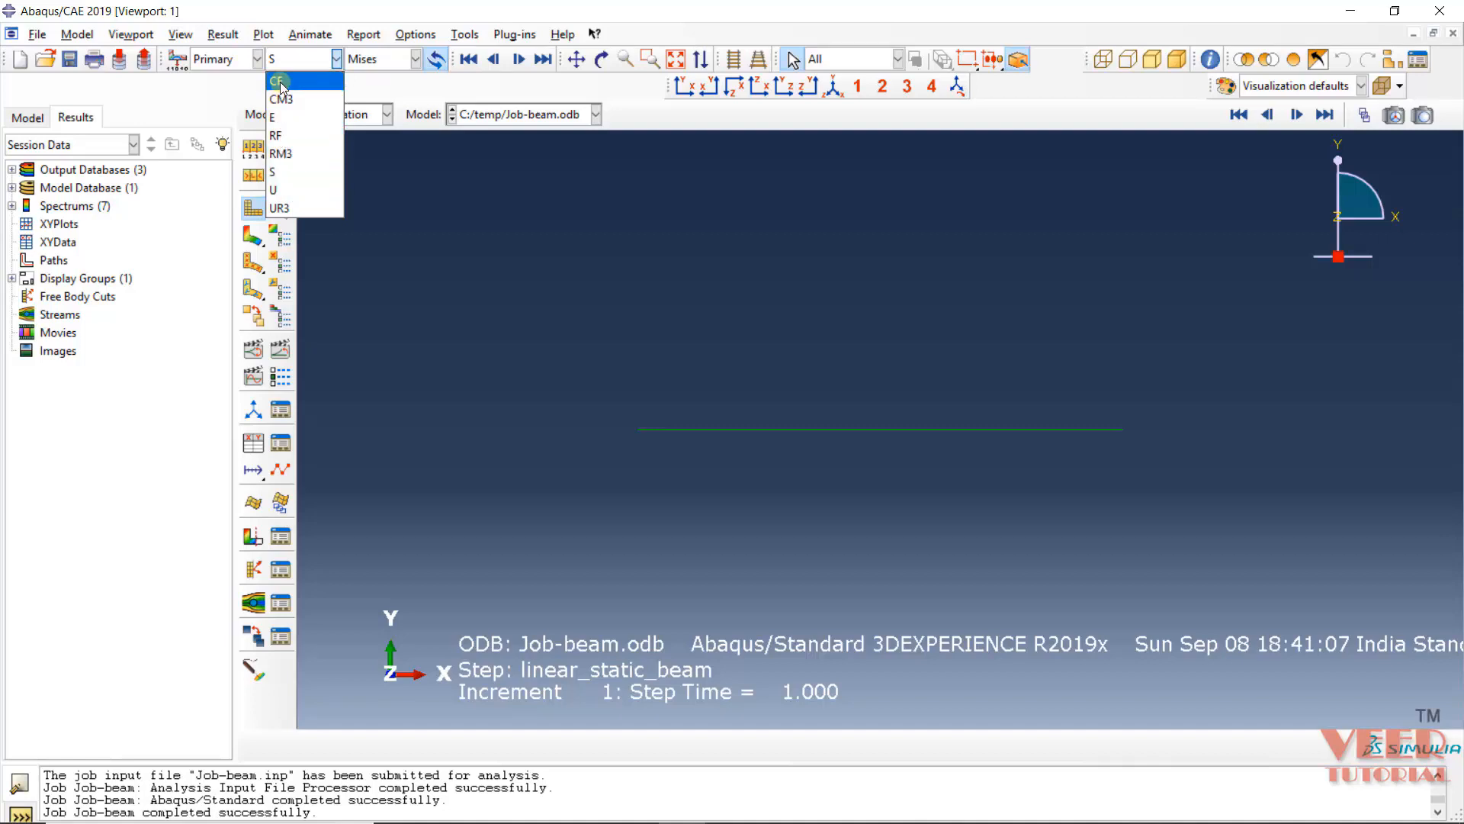
click(288, 176)
click(416, 60)
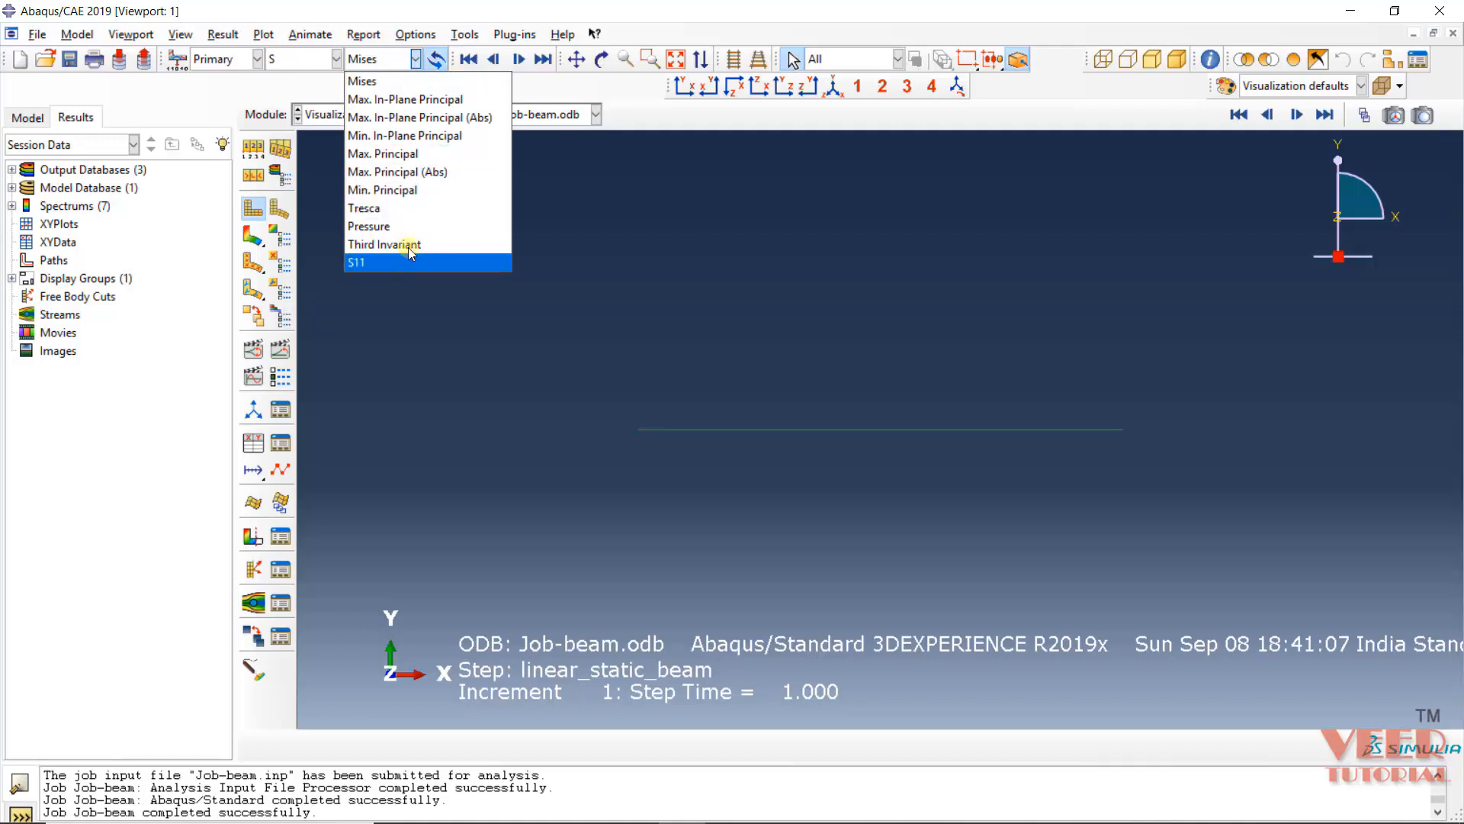
click(382, 81)
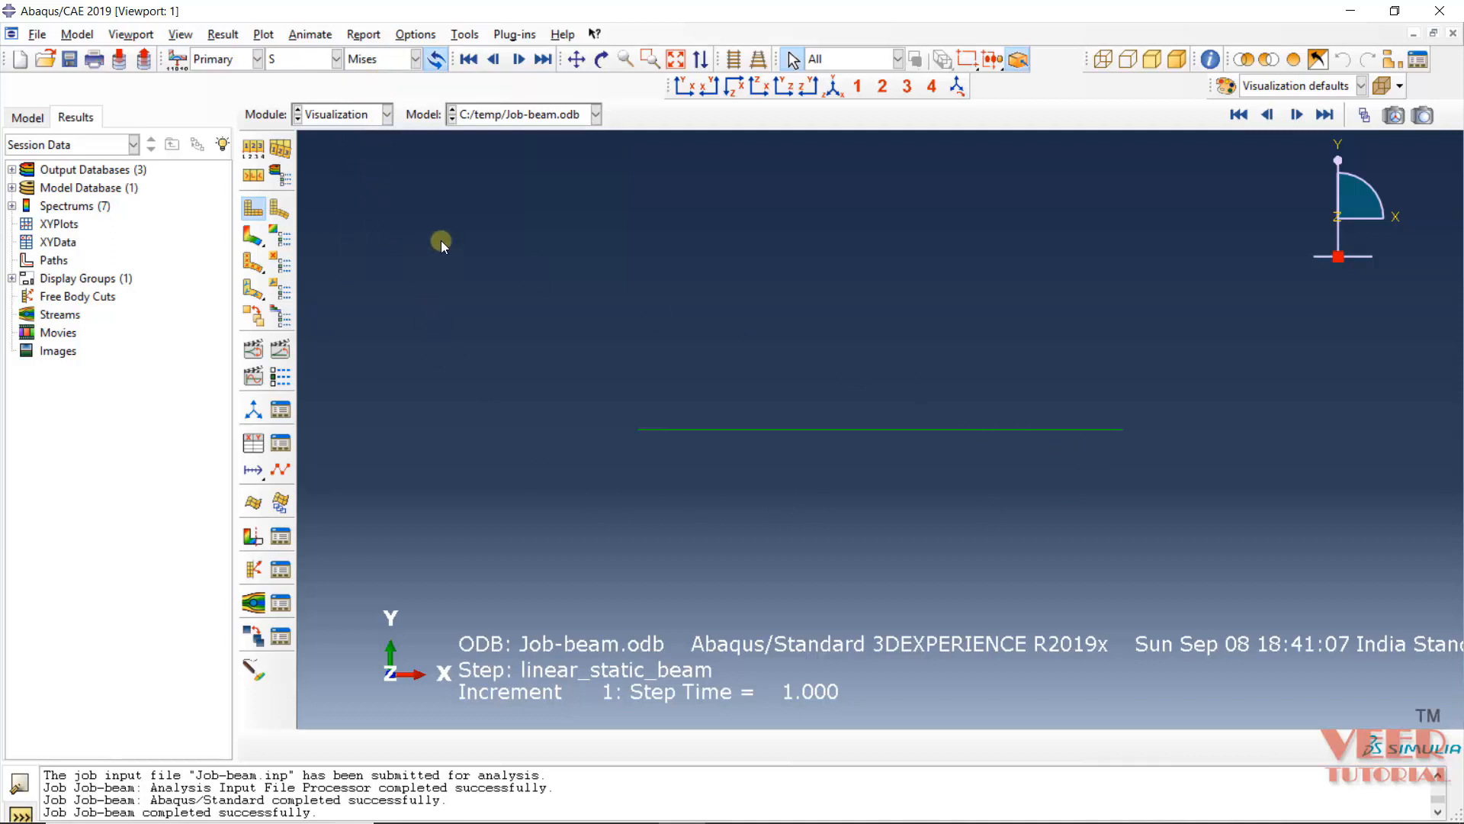
click(254, 211)
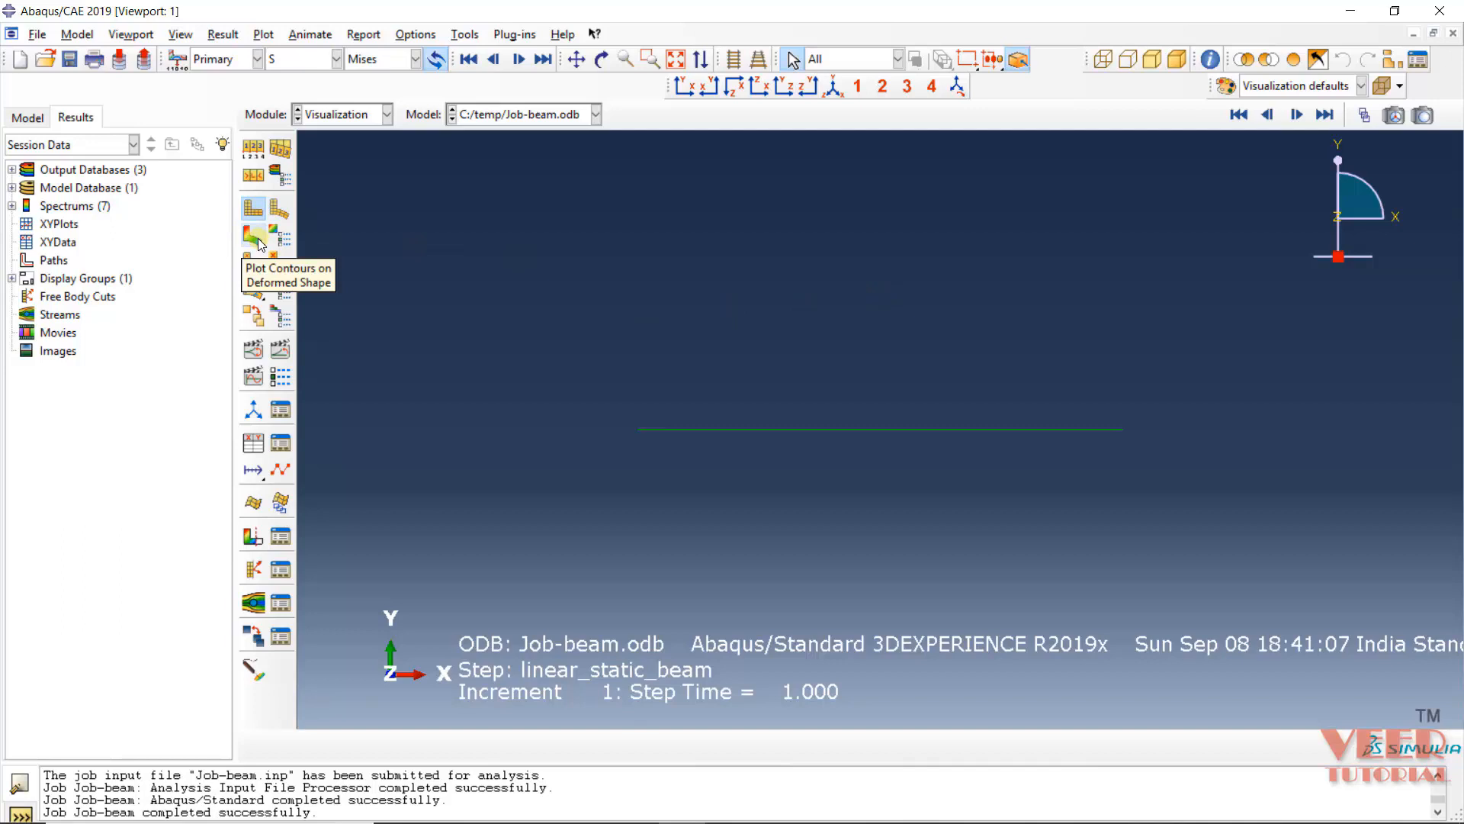
click(255, 237)
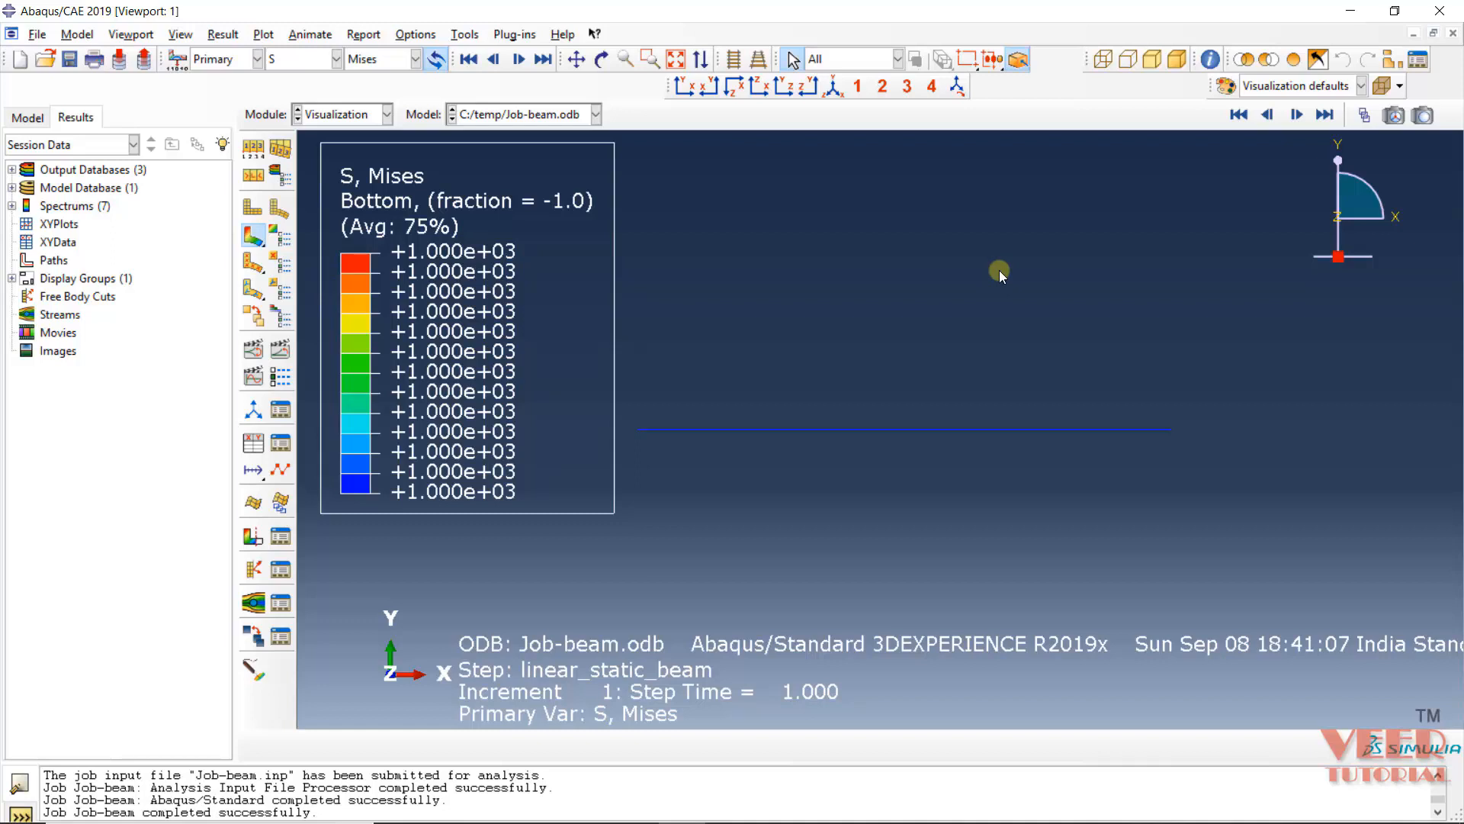
Animate the stress contours by scale factor and then harmonically, and accept the animation options with Loop mode.
click(255, 353)
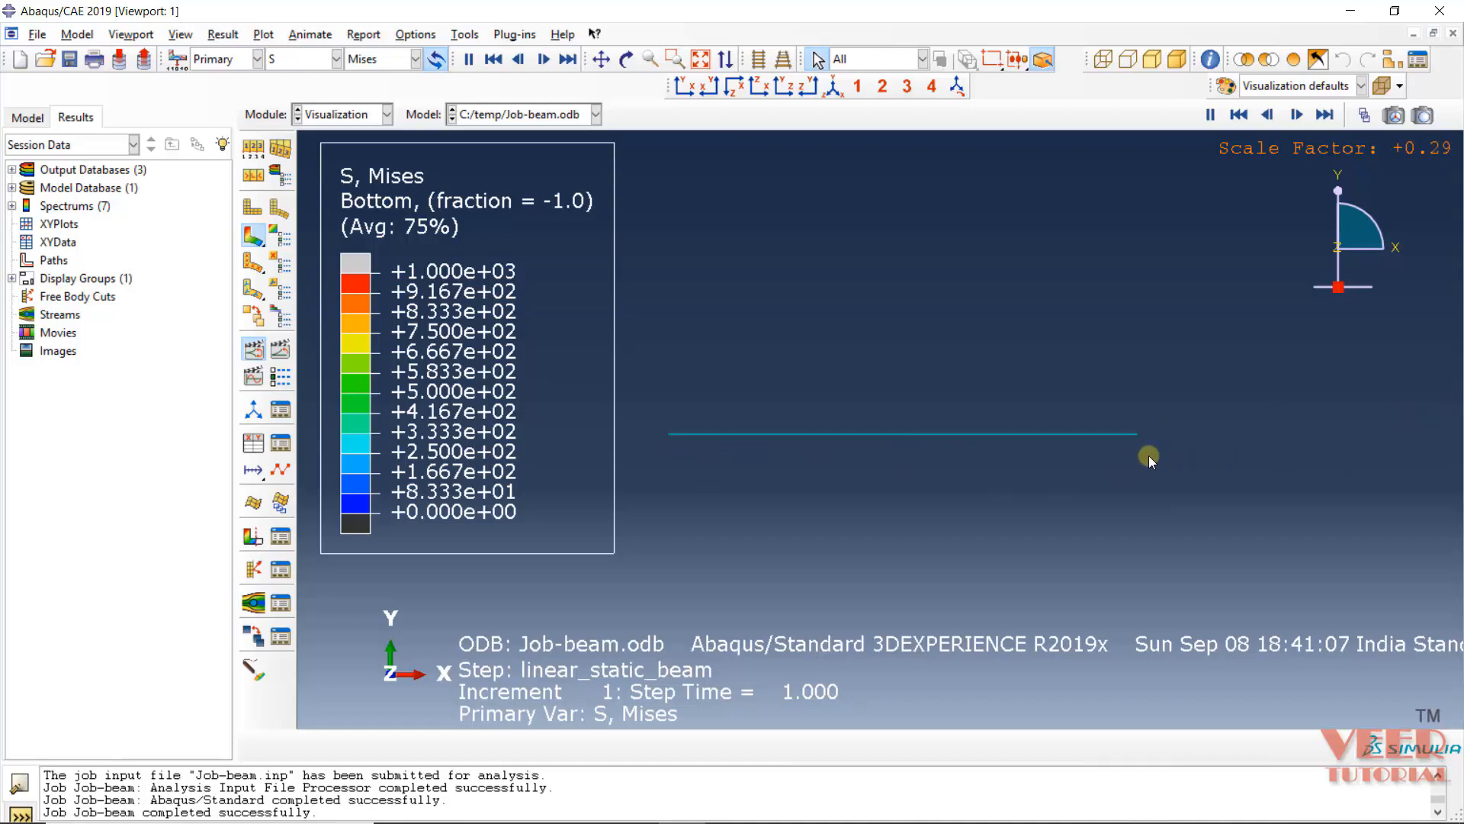
click(254, 377)
click(822, 464)
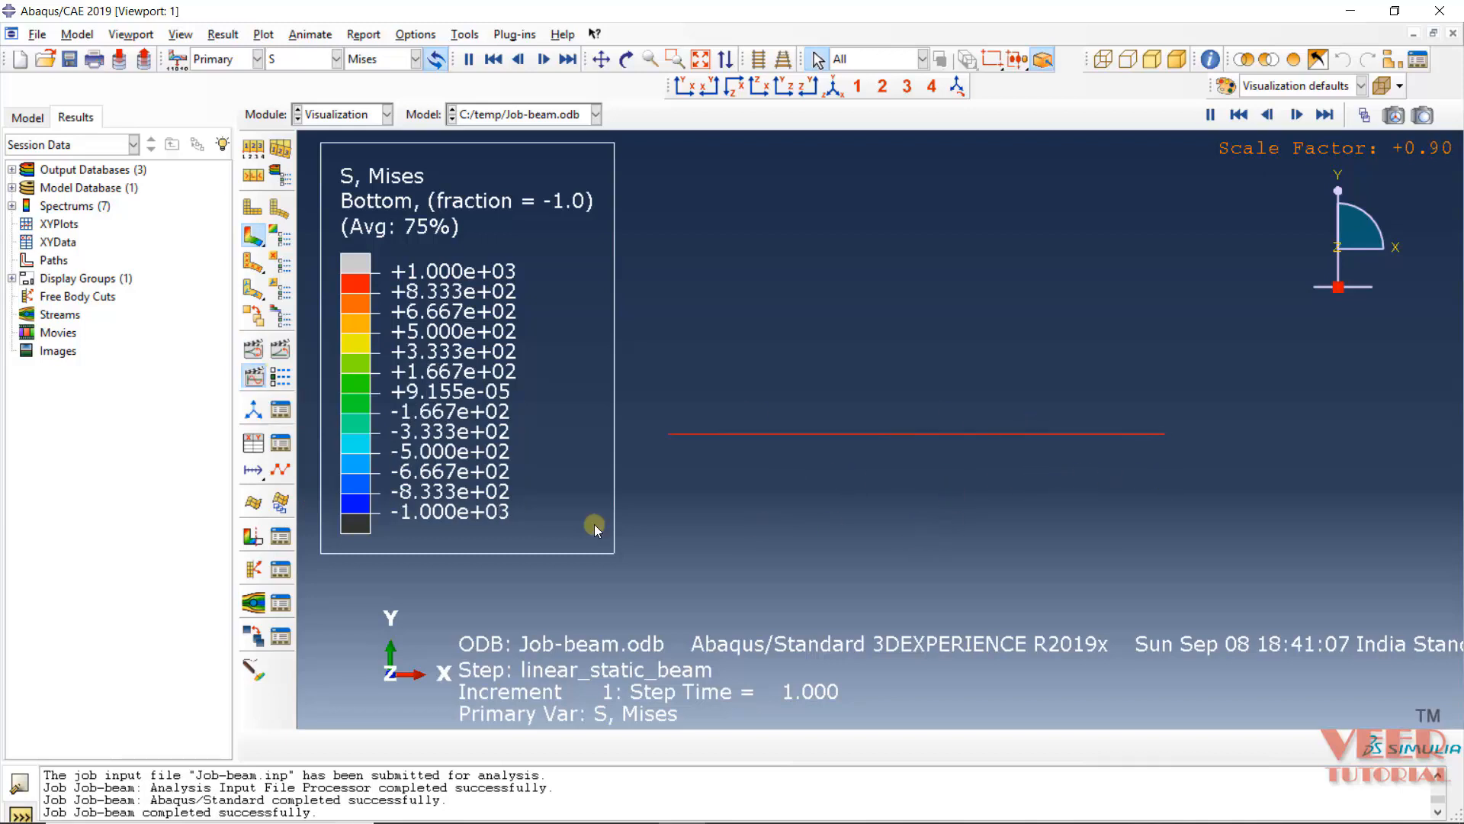
click(287, 377)
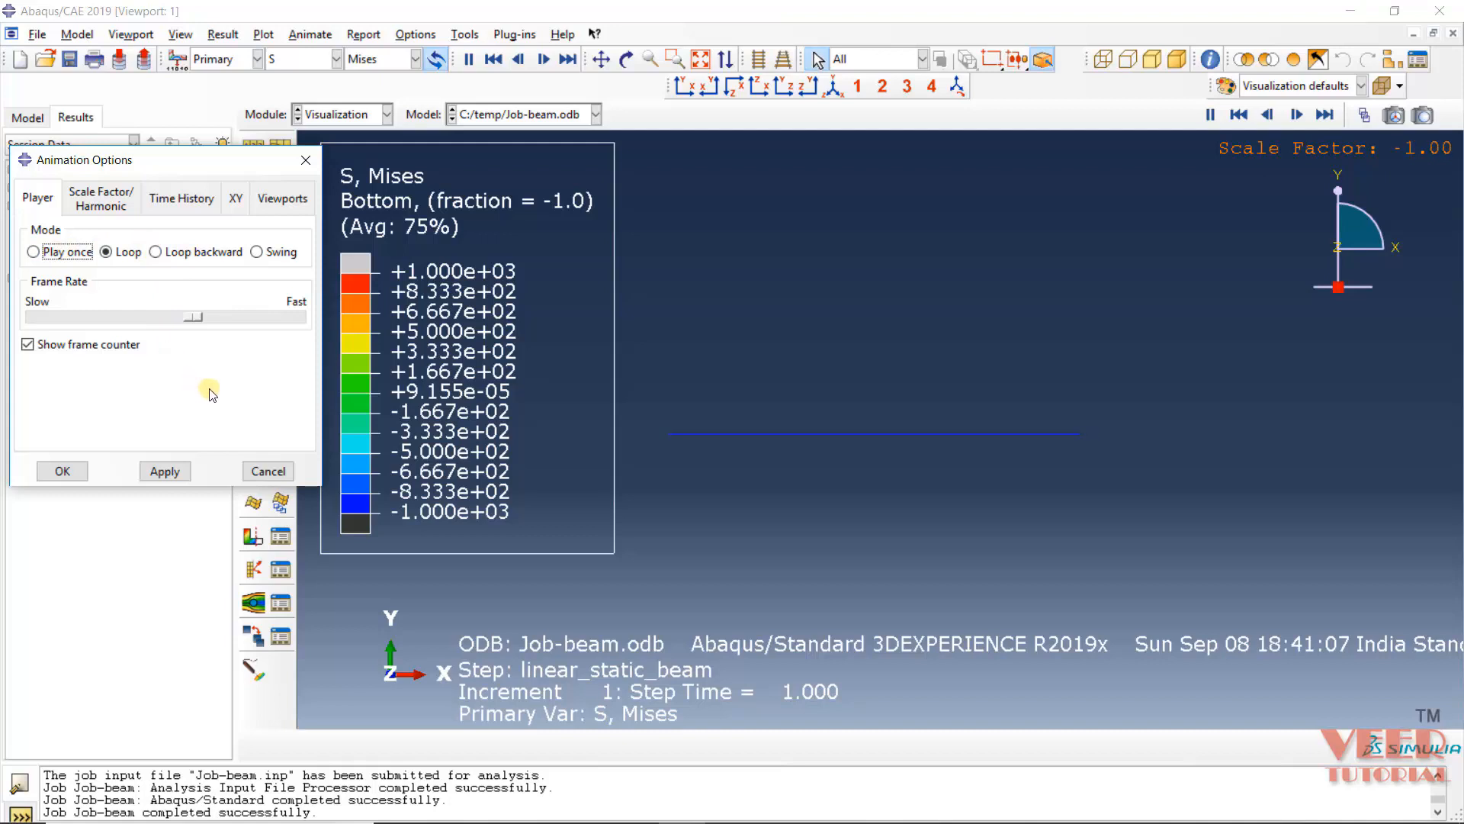
click(53, 472)
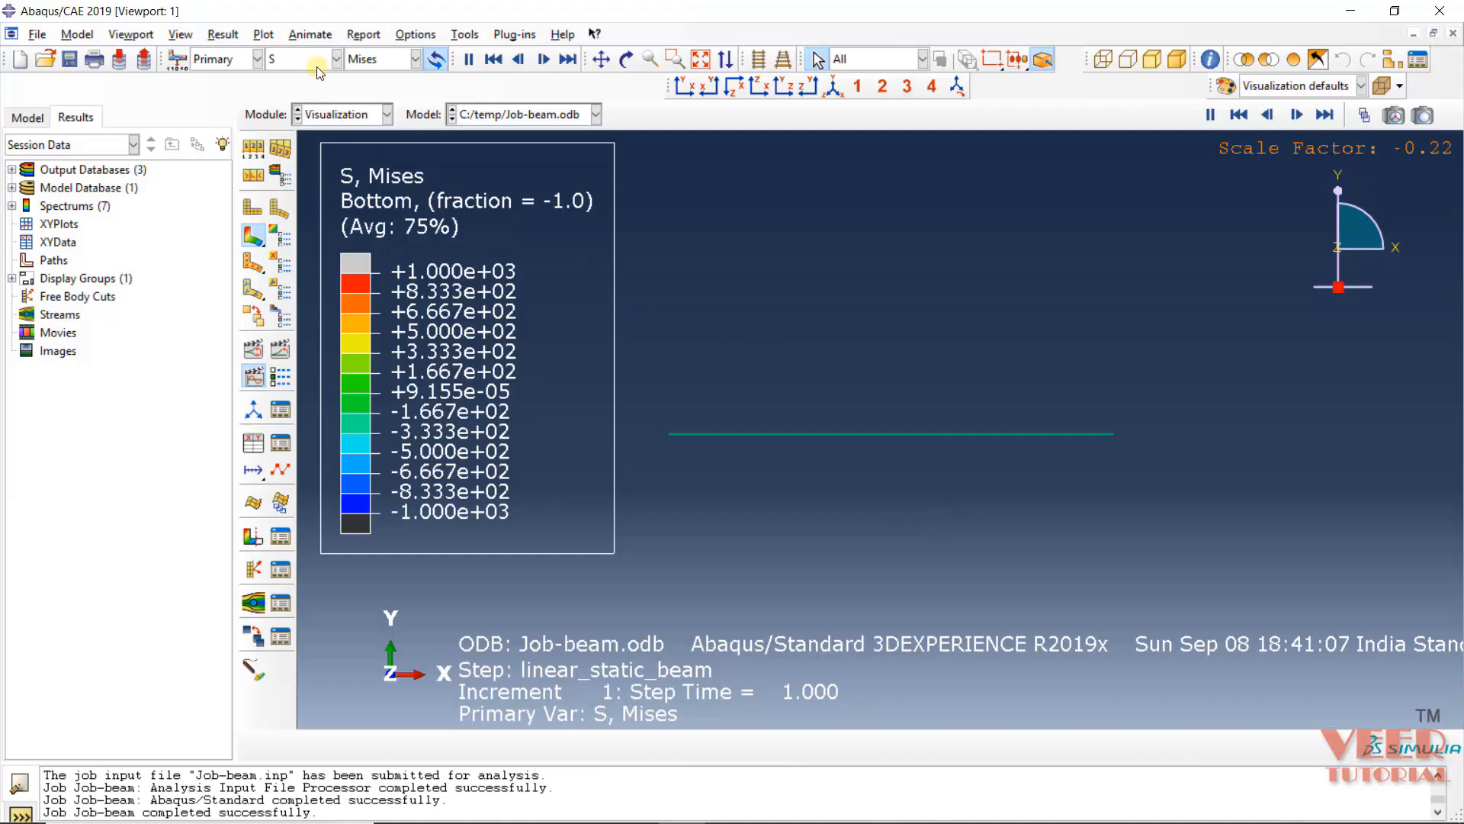
Switch the field output to displacement U, Magnitude, view the undeformed shape, and plot the contours on the deformed shape.
click(337, 59)
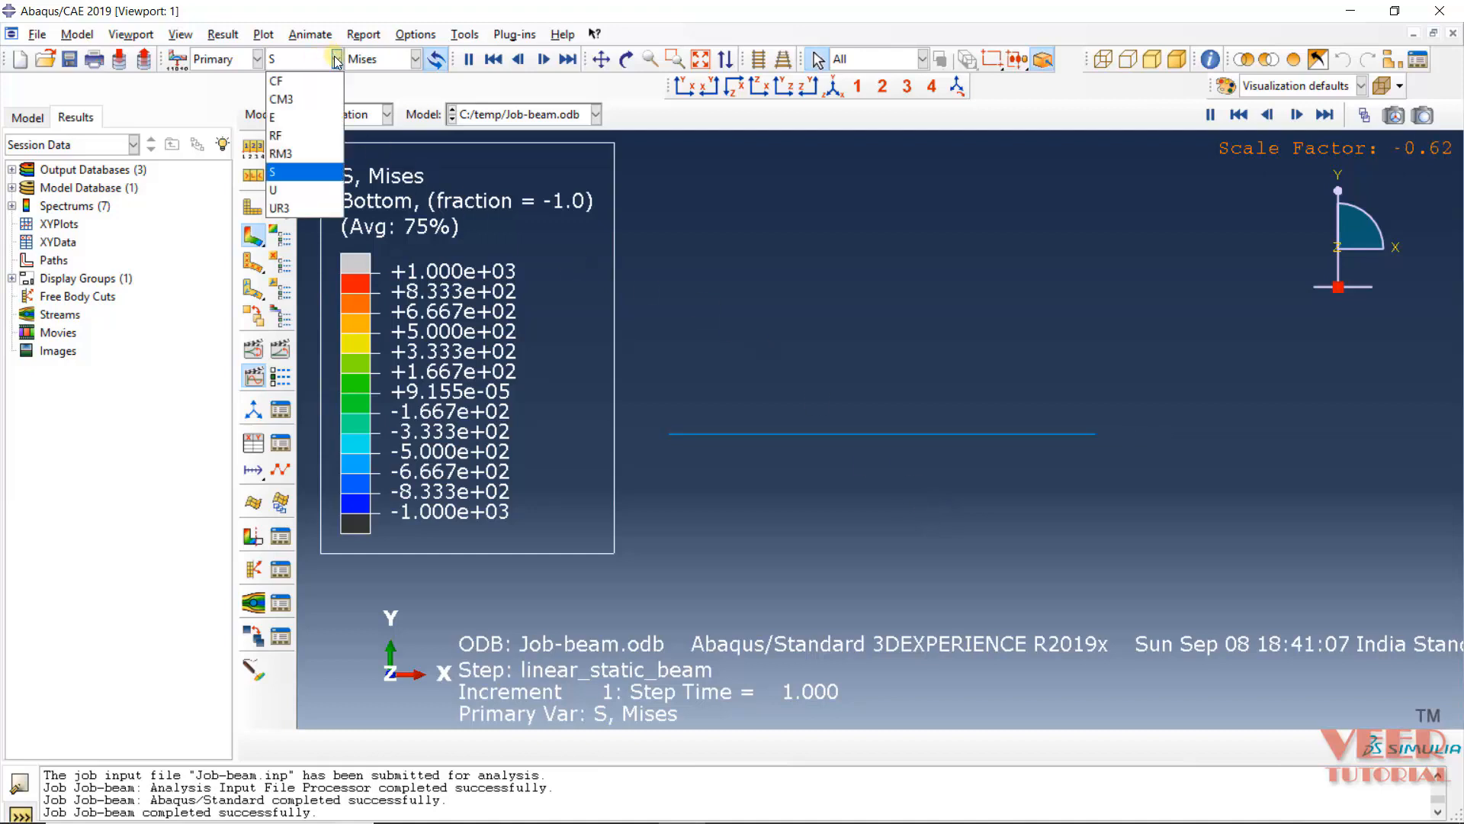
click(278, 189)
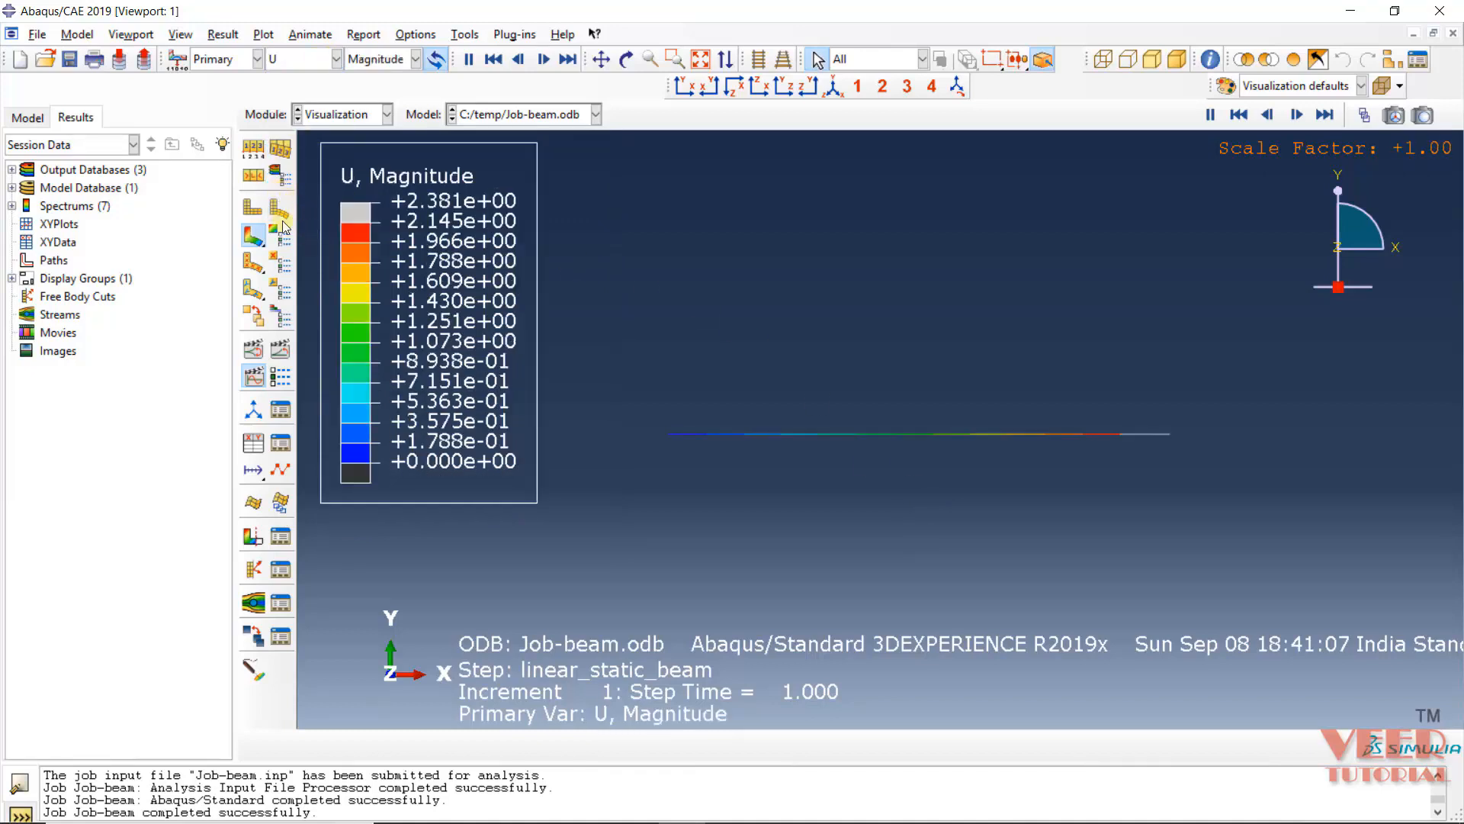
click(253, 212)
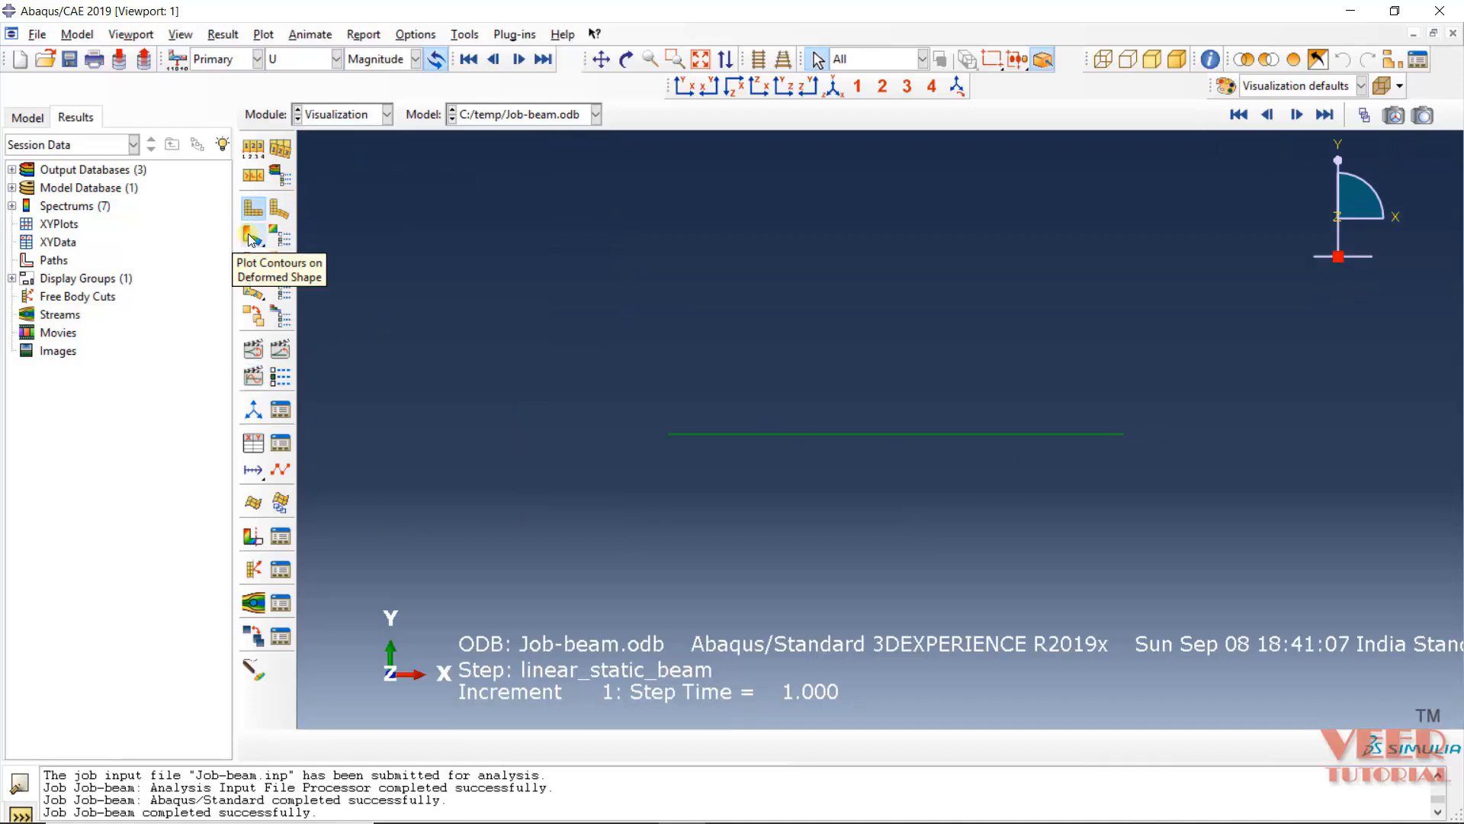
click(250, 237)
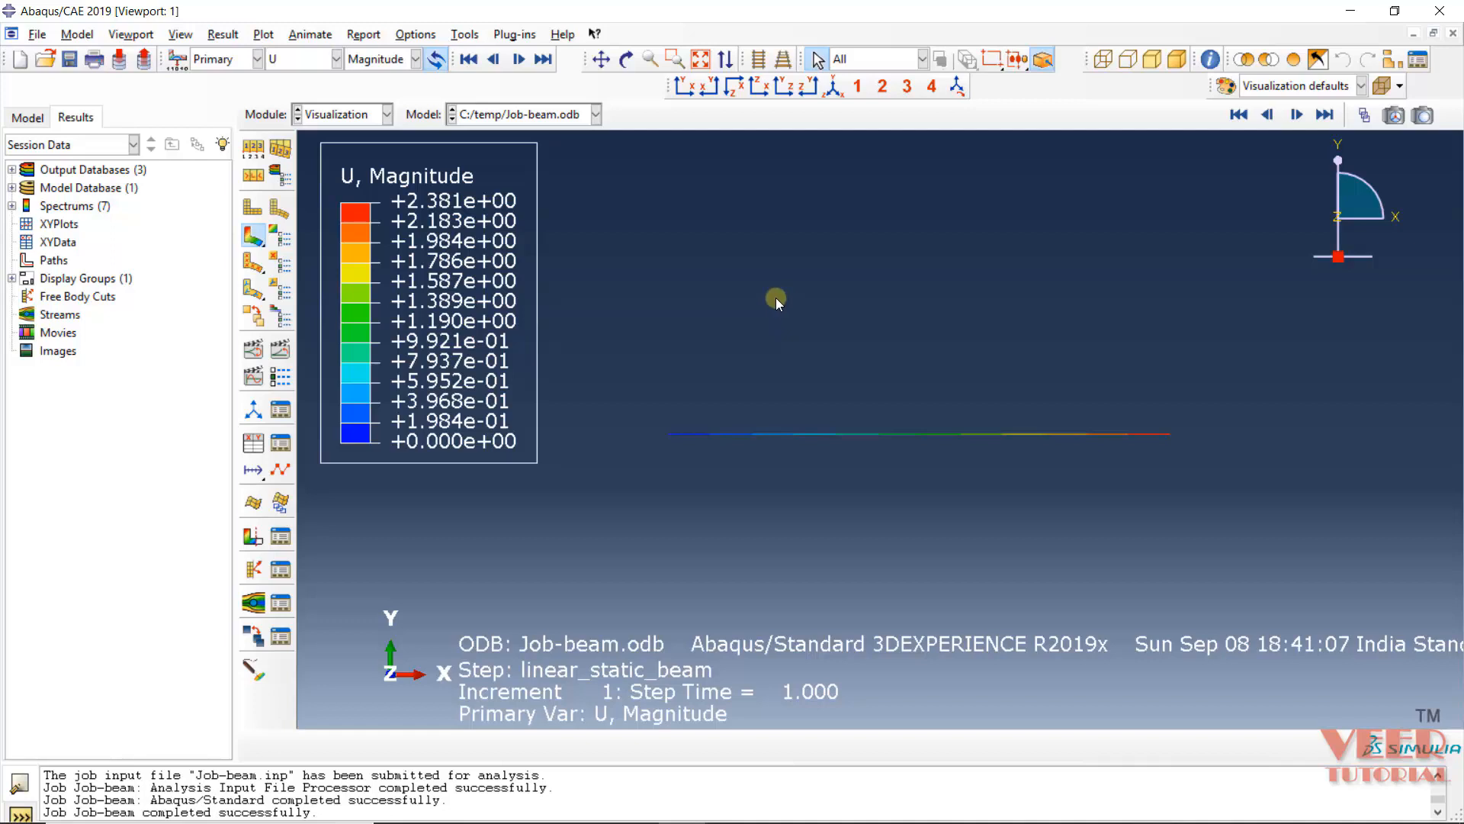
Check which work directory is set for the session and cancel without changing it.
click(38, 34)
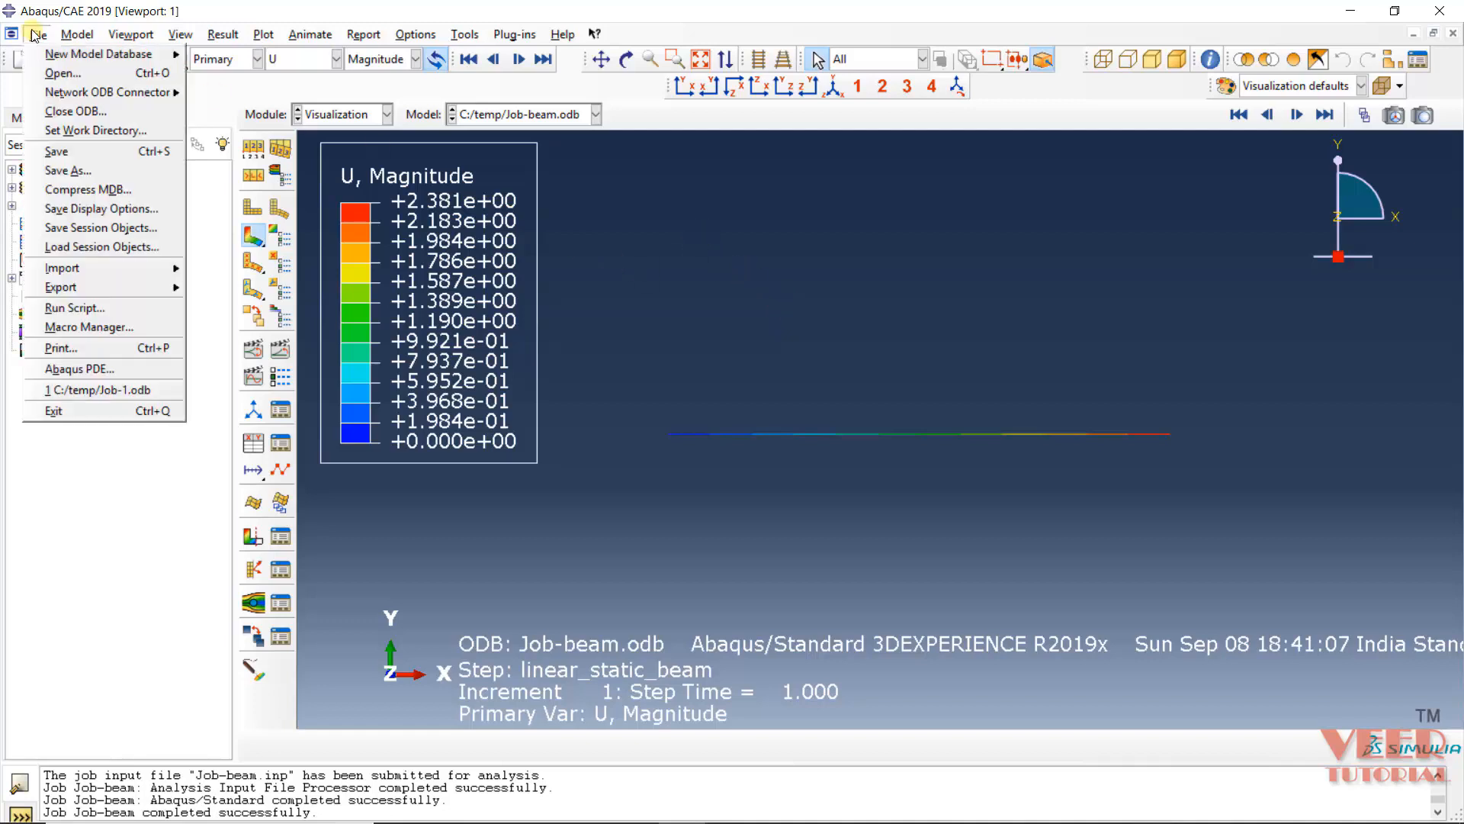
click(85, 131)
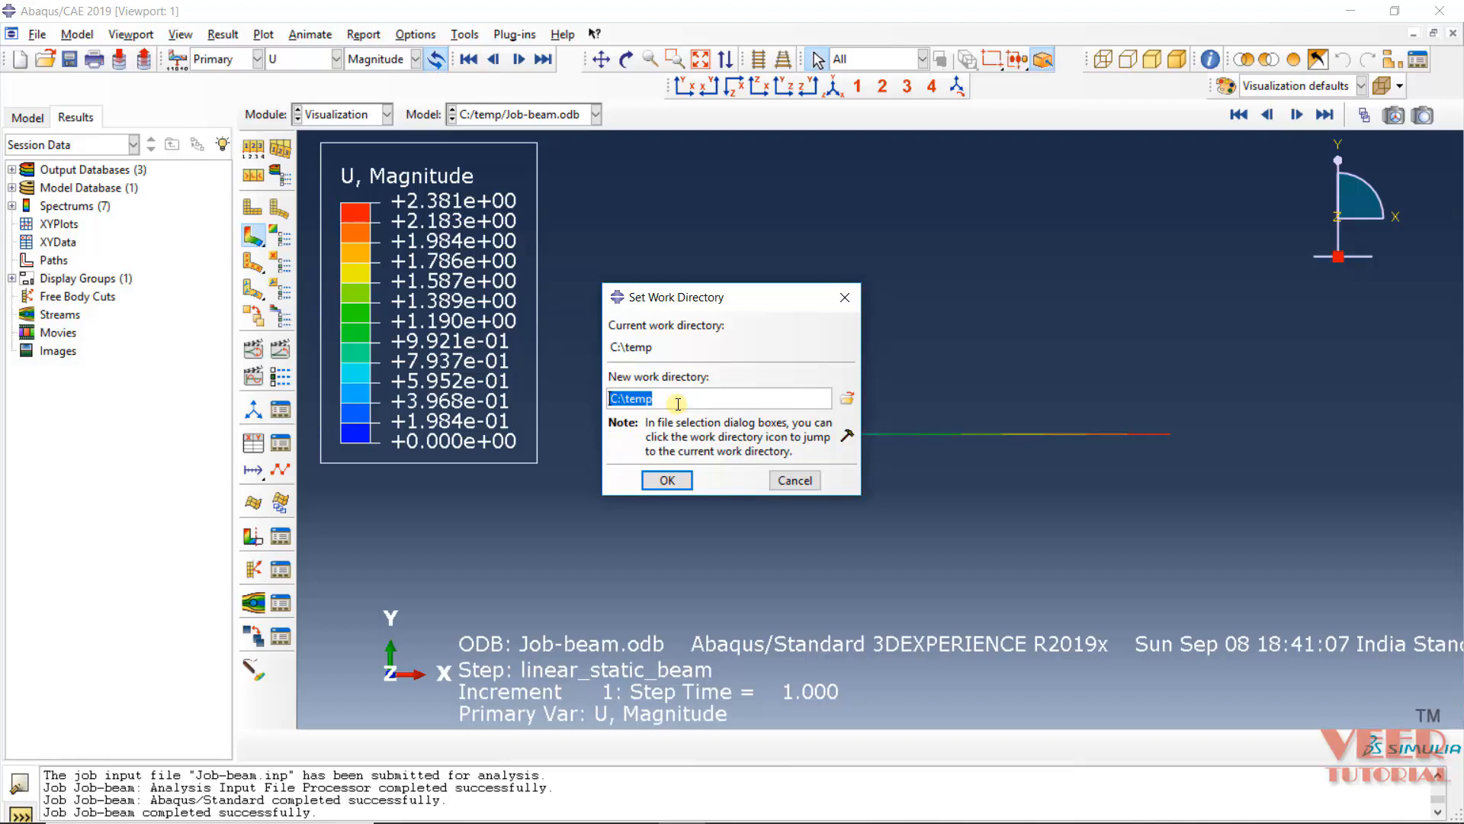
click(810, 483)
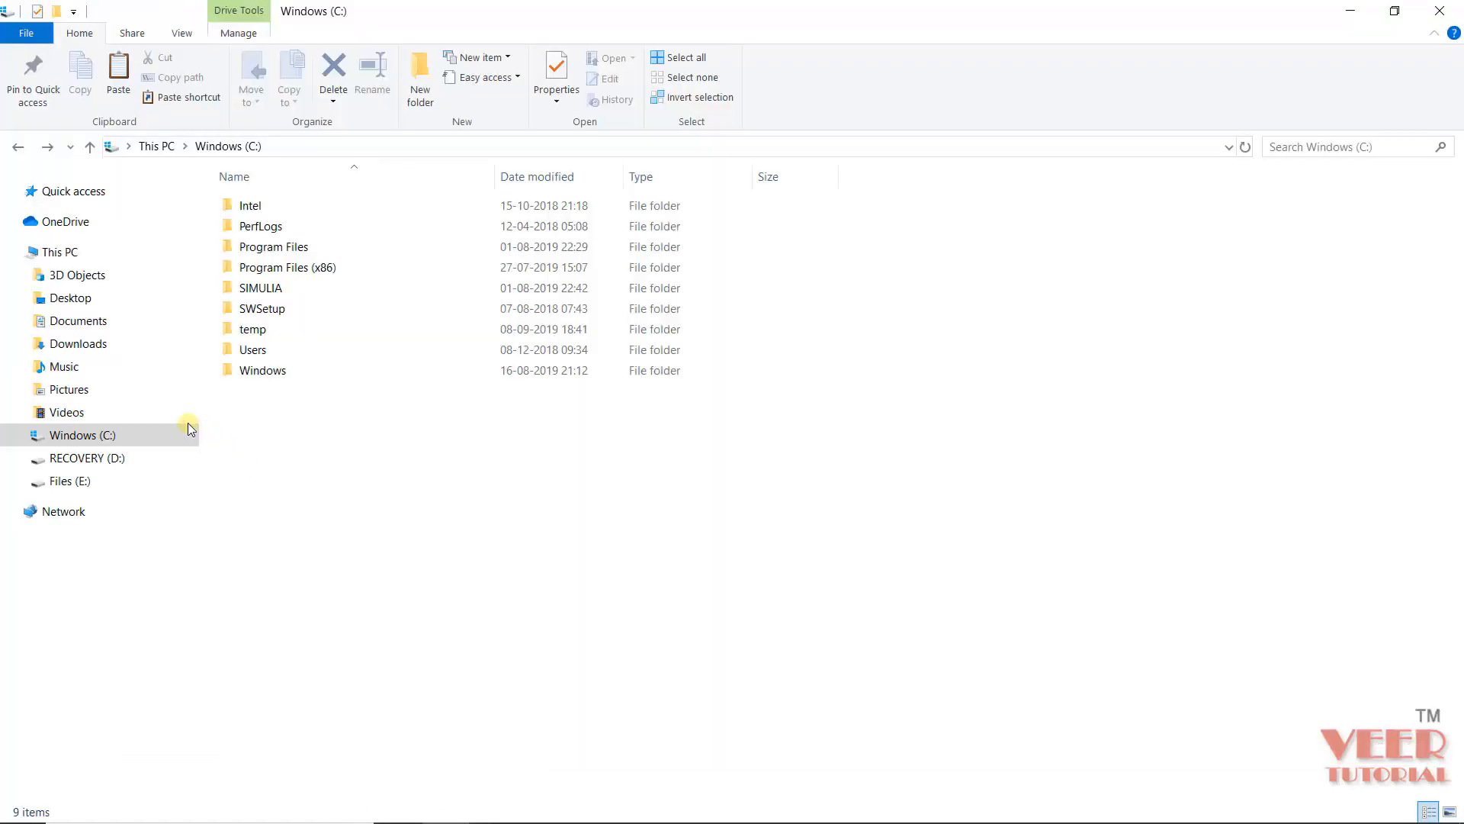
Switch to File Explorer, open the temp folder on drive C and examine the Job-beam input and output database files.
click(262, 334)
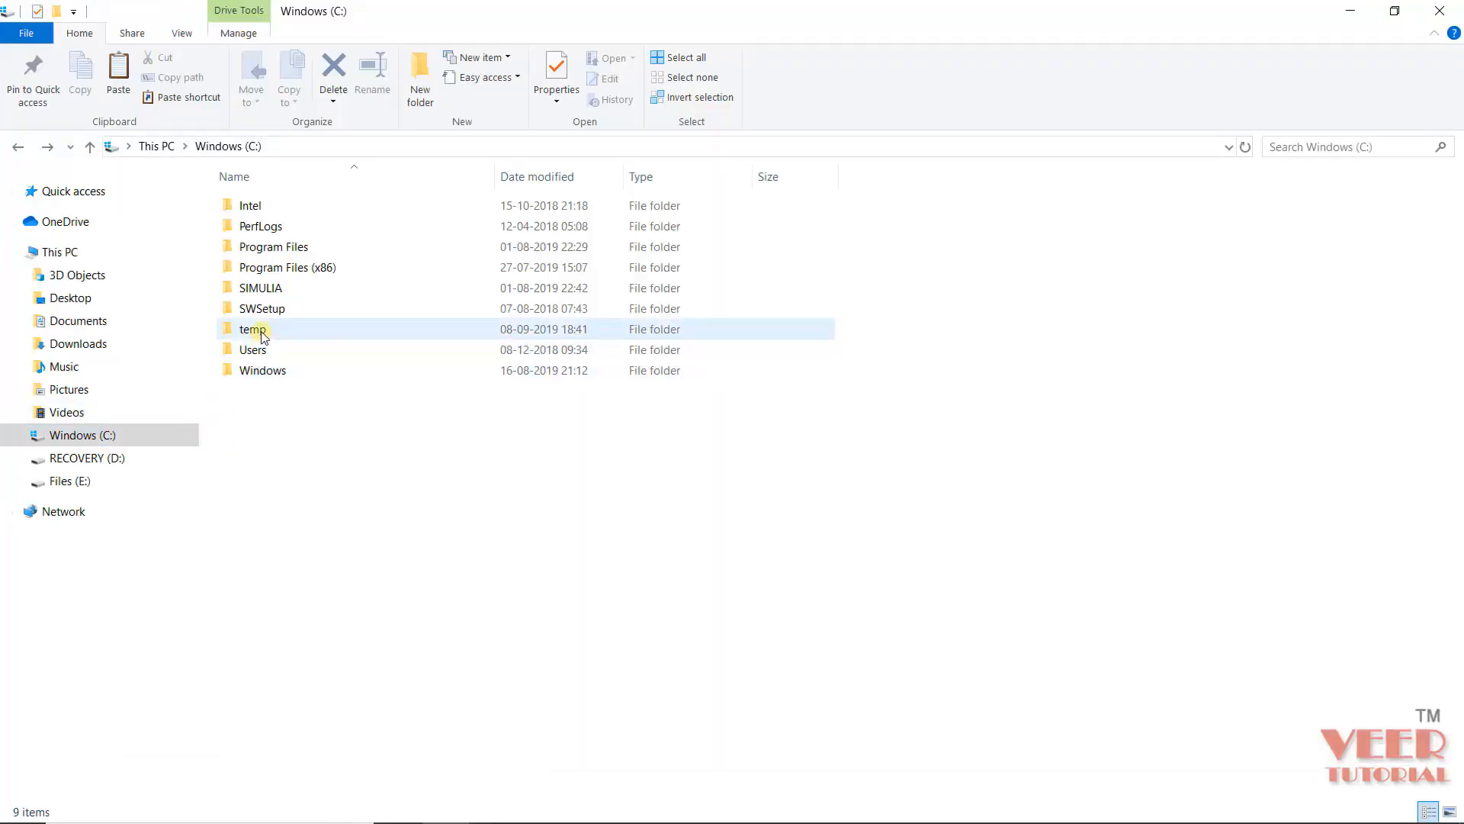
double_click(262, 331)
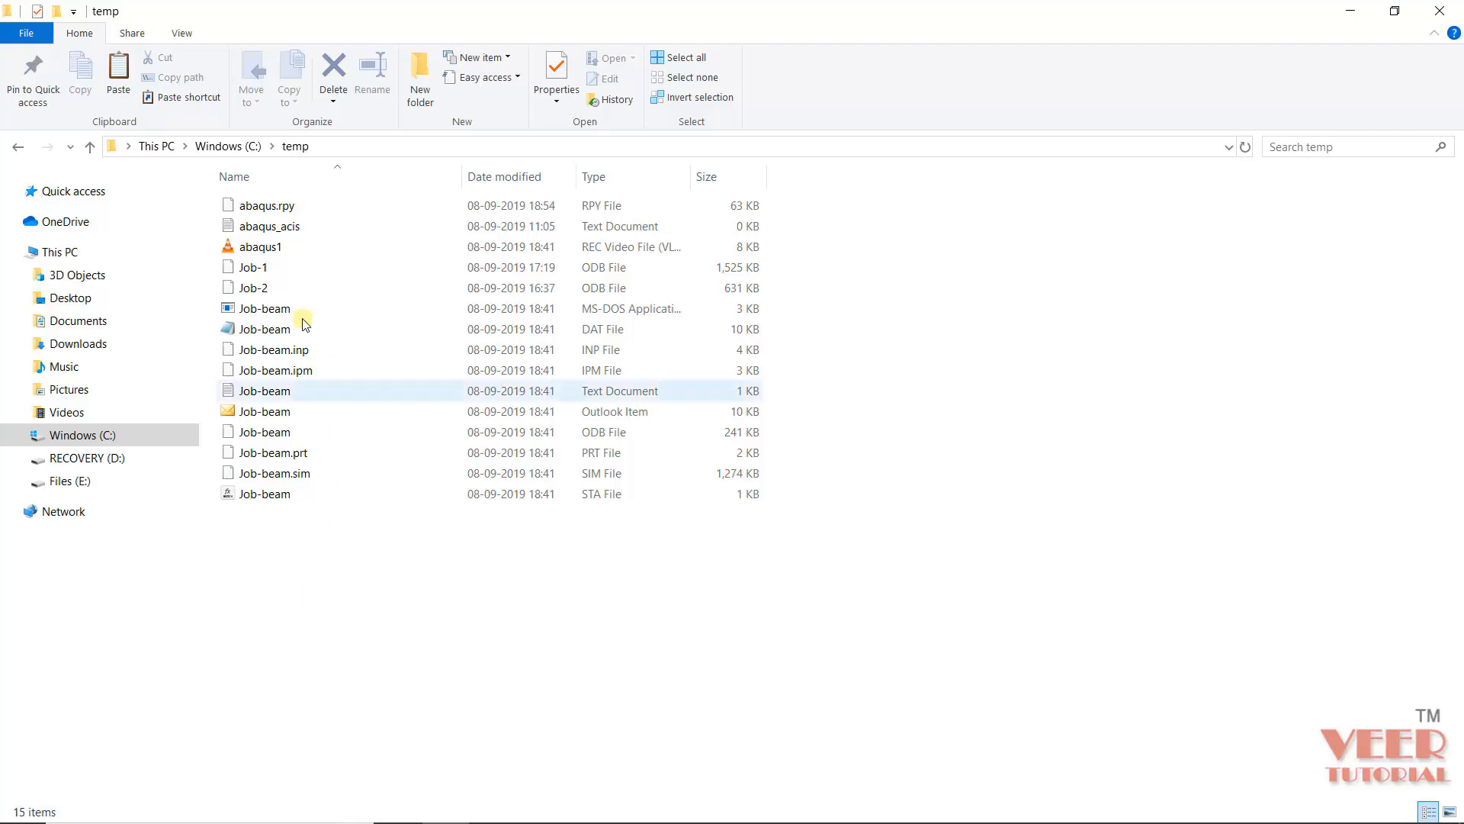
click(284, 353)
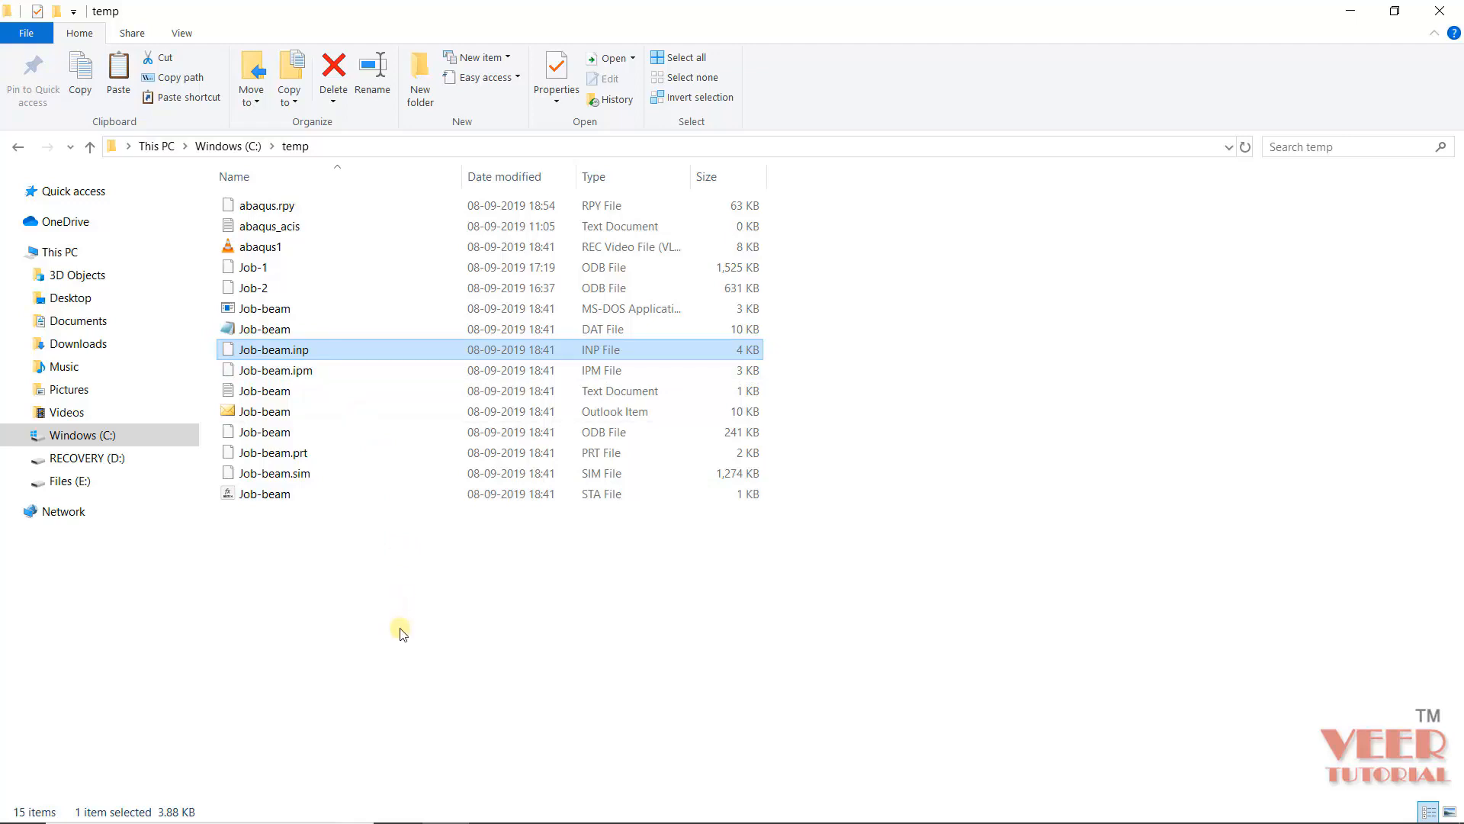
click(293, 433)
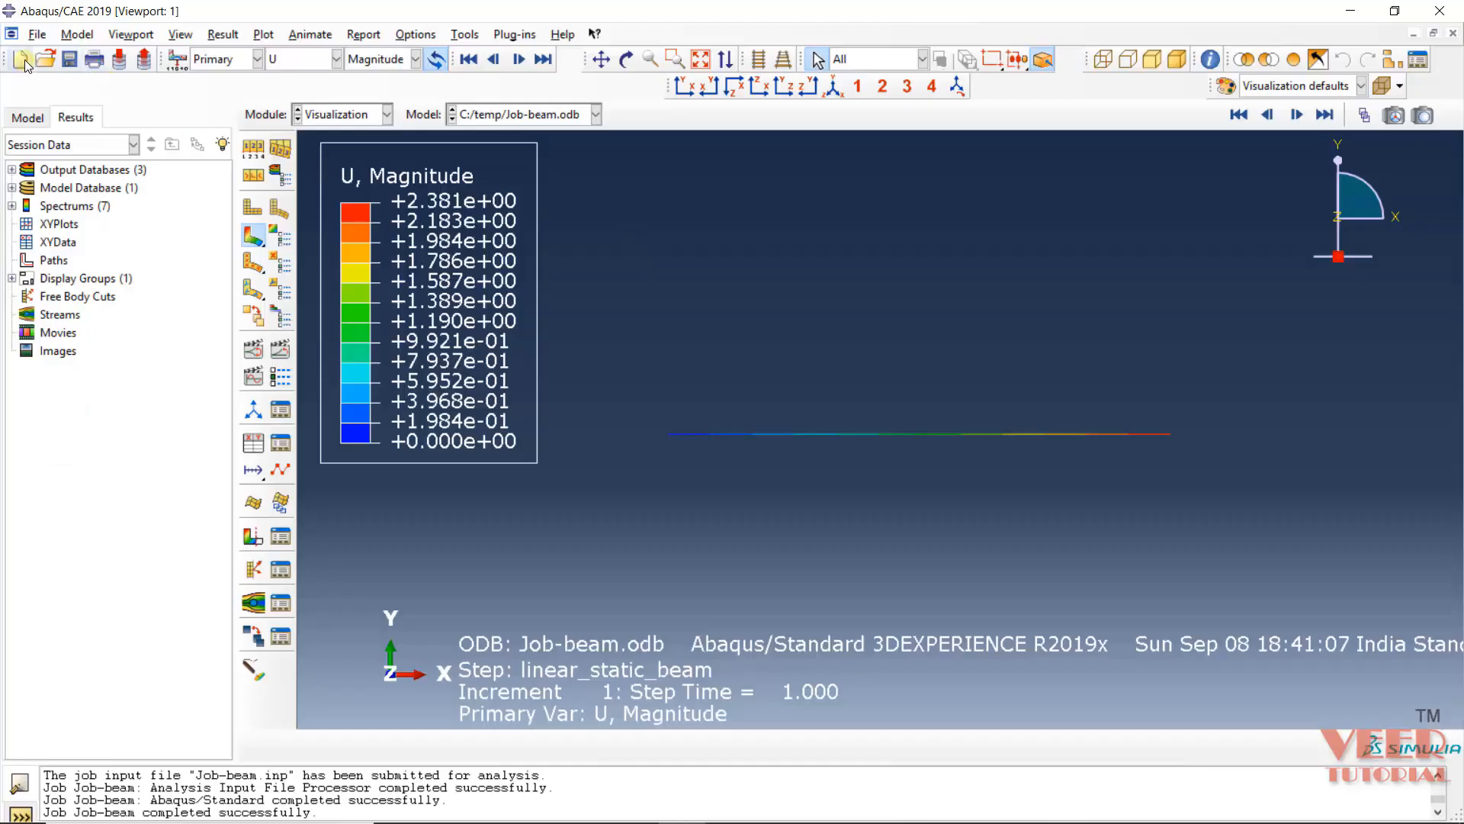
Return to Abaqus/CAE and create a new model database, discarding the changes to the unnamed one.
click(23, 61)
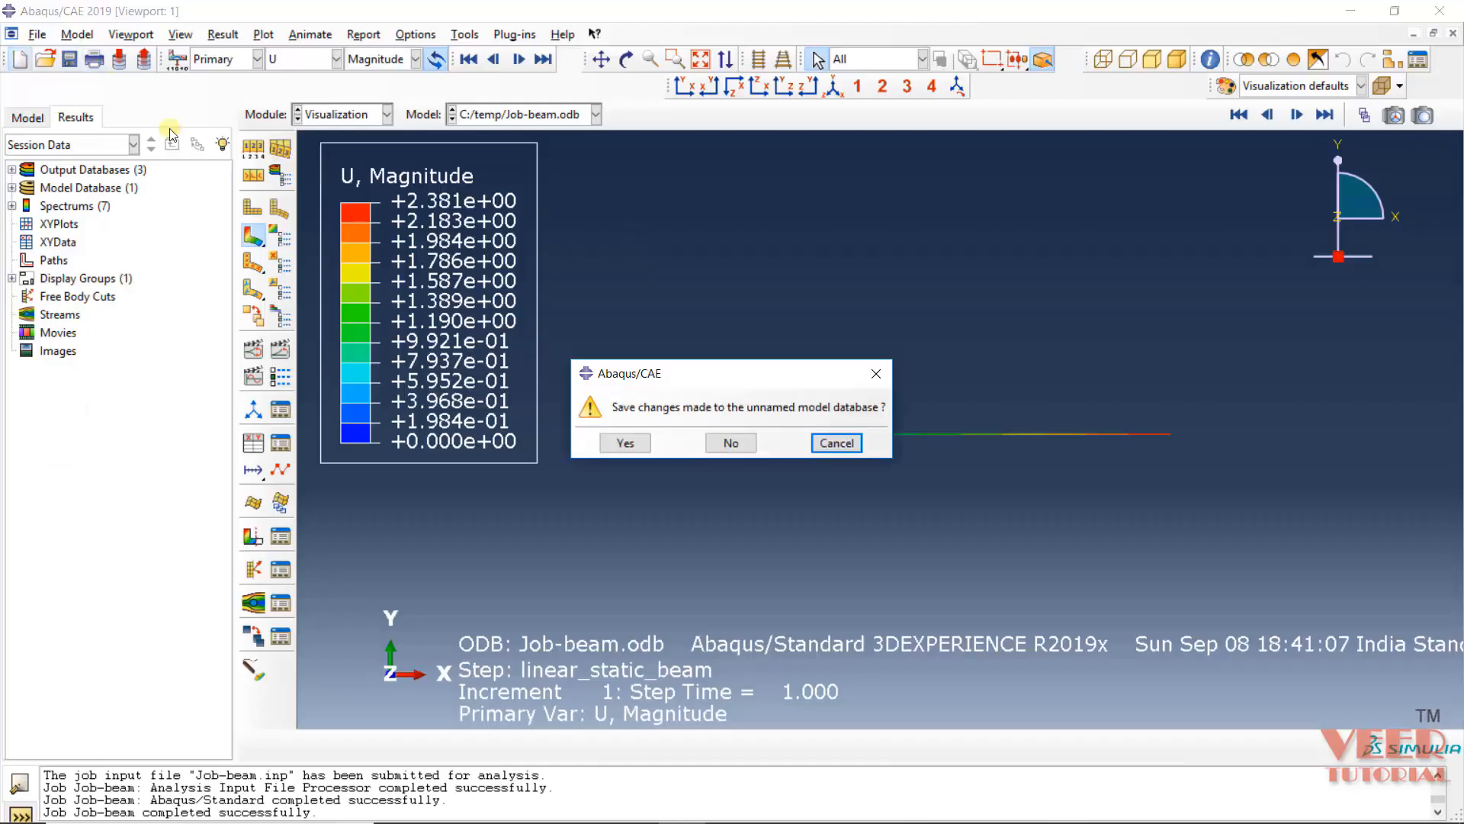
click(735, 441)
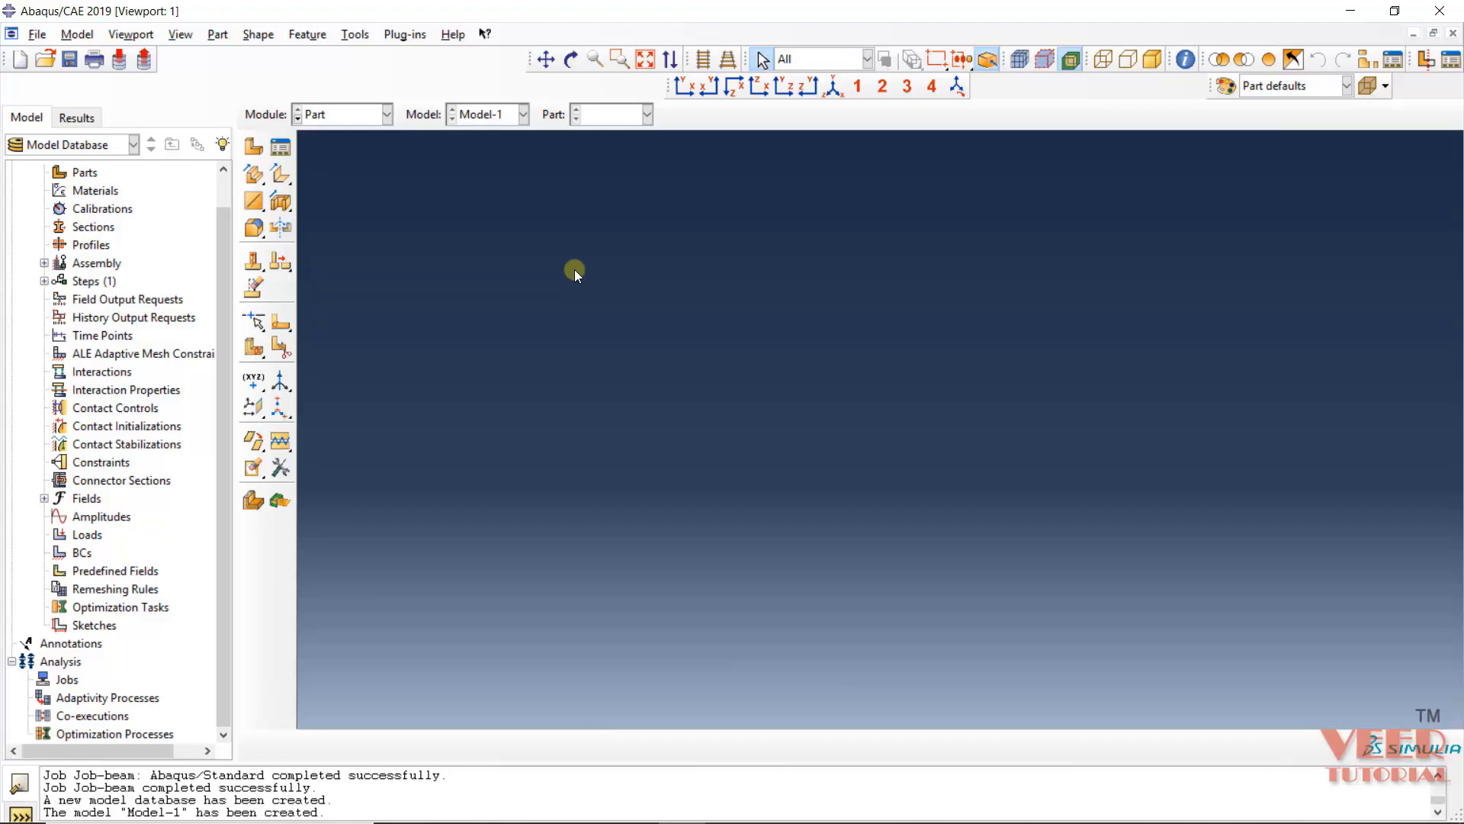
click(37, 34)
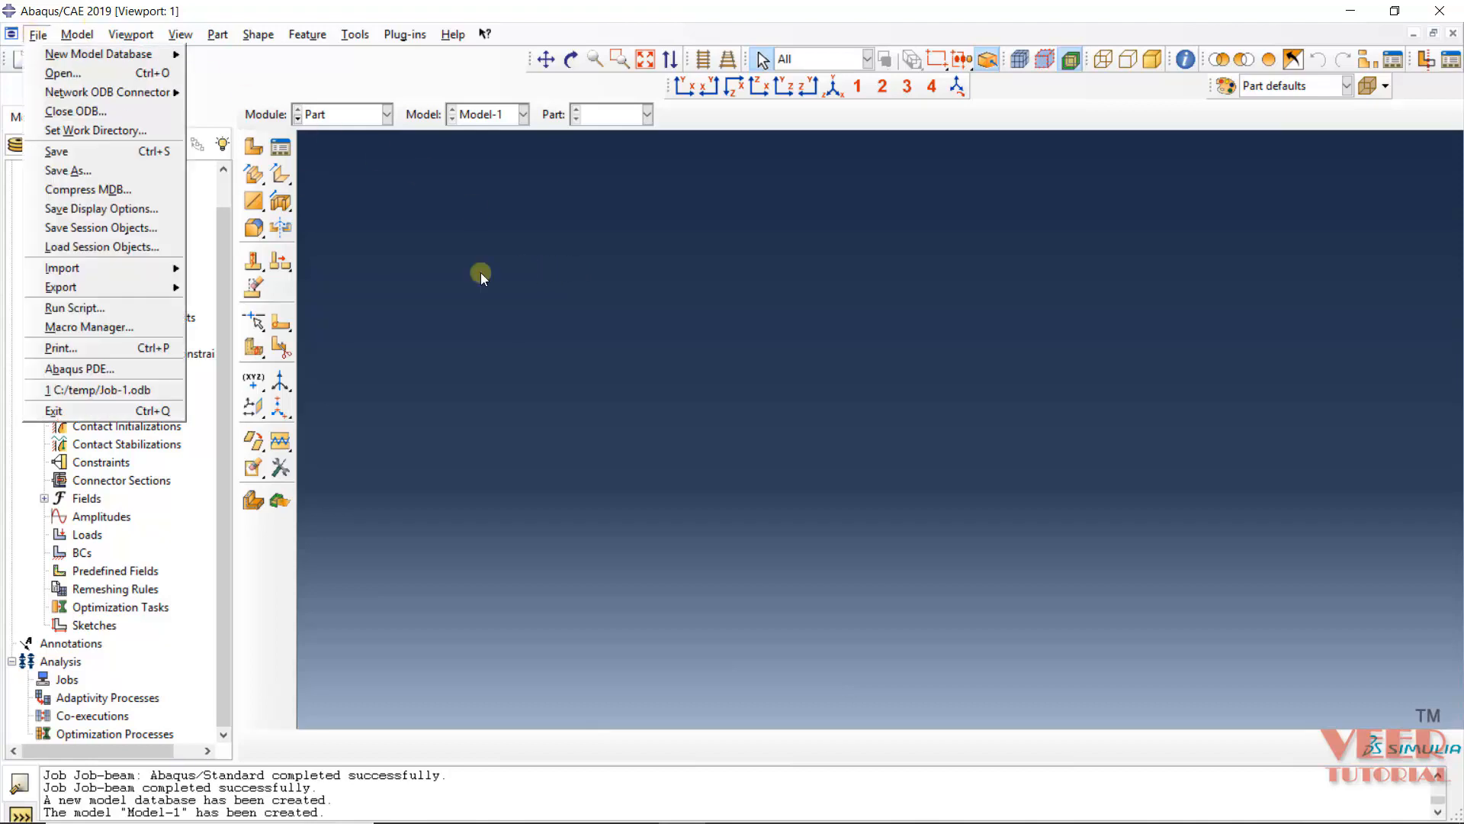
click(573, 422)
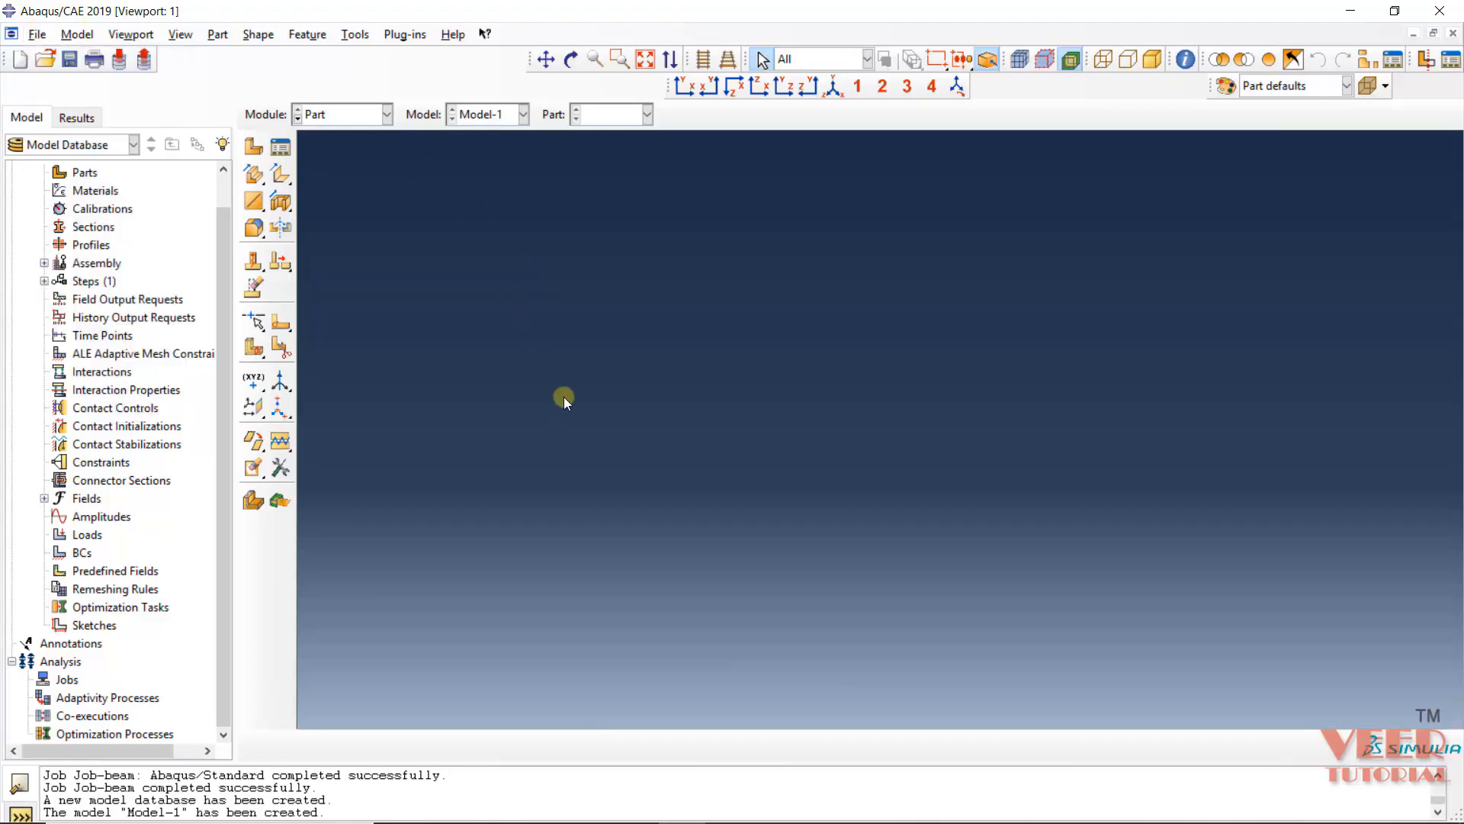
Import the part from the Abaqus input file Job-beam.inp in the temp folder into Model-1.
click(37, 35)
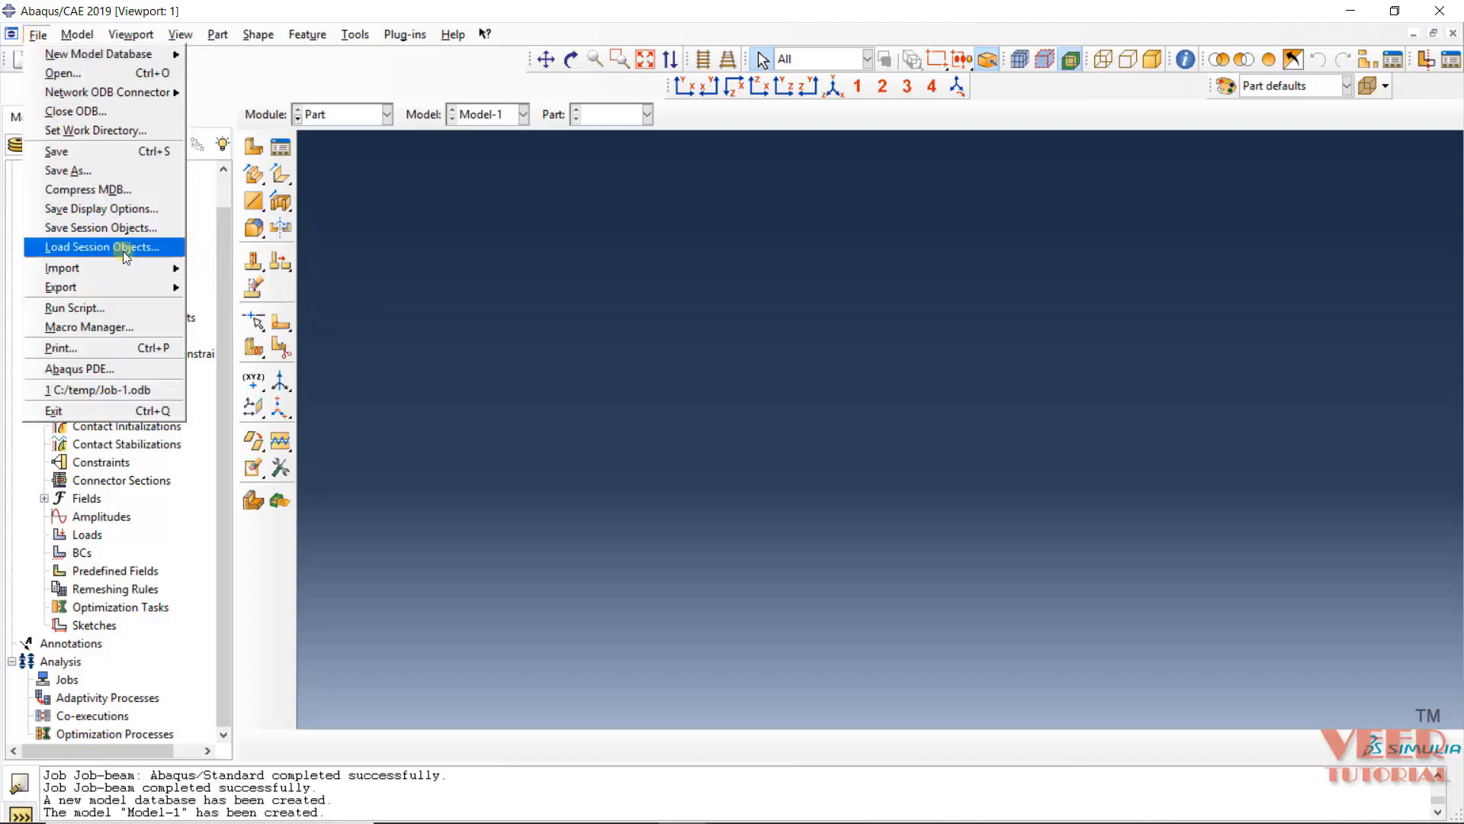
mouse_move(140, 273)
click(214, 290)
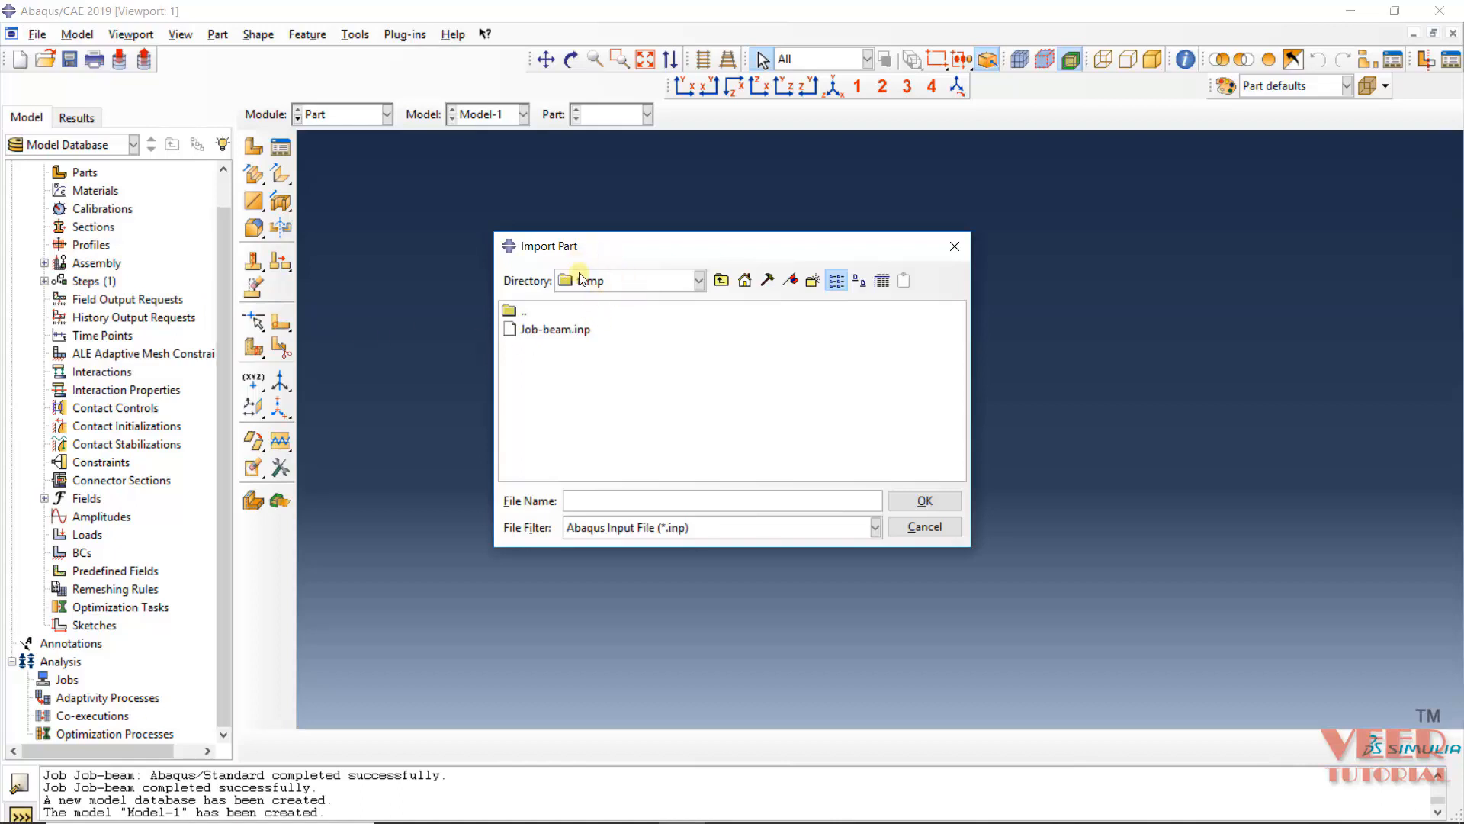
click(652, 527)
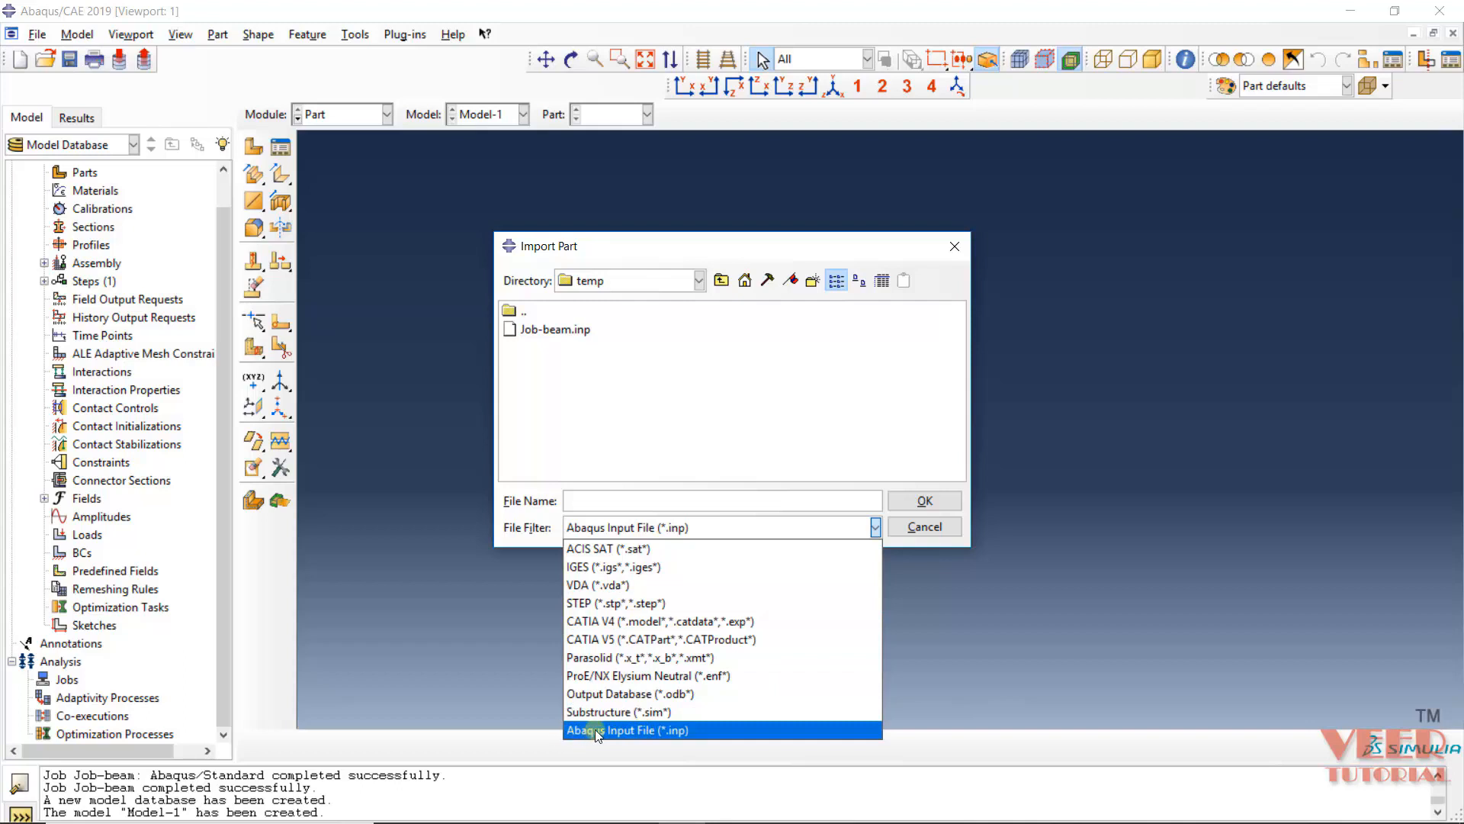
click(701, 730)
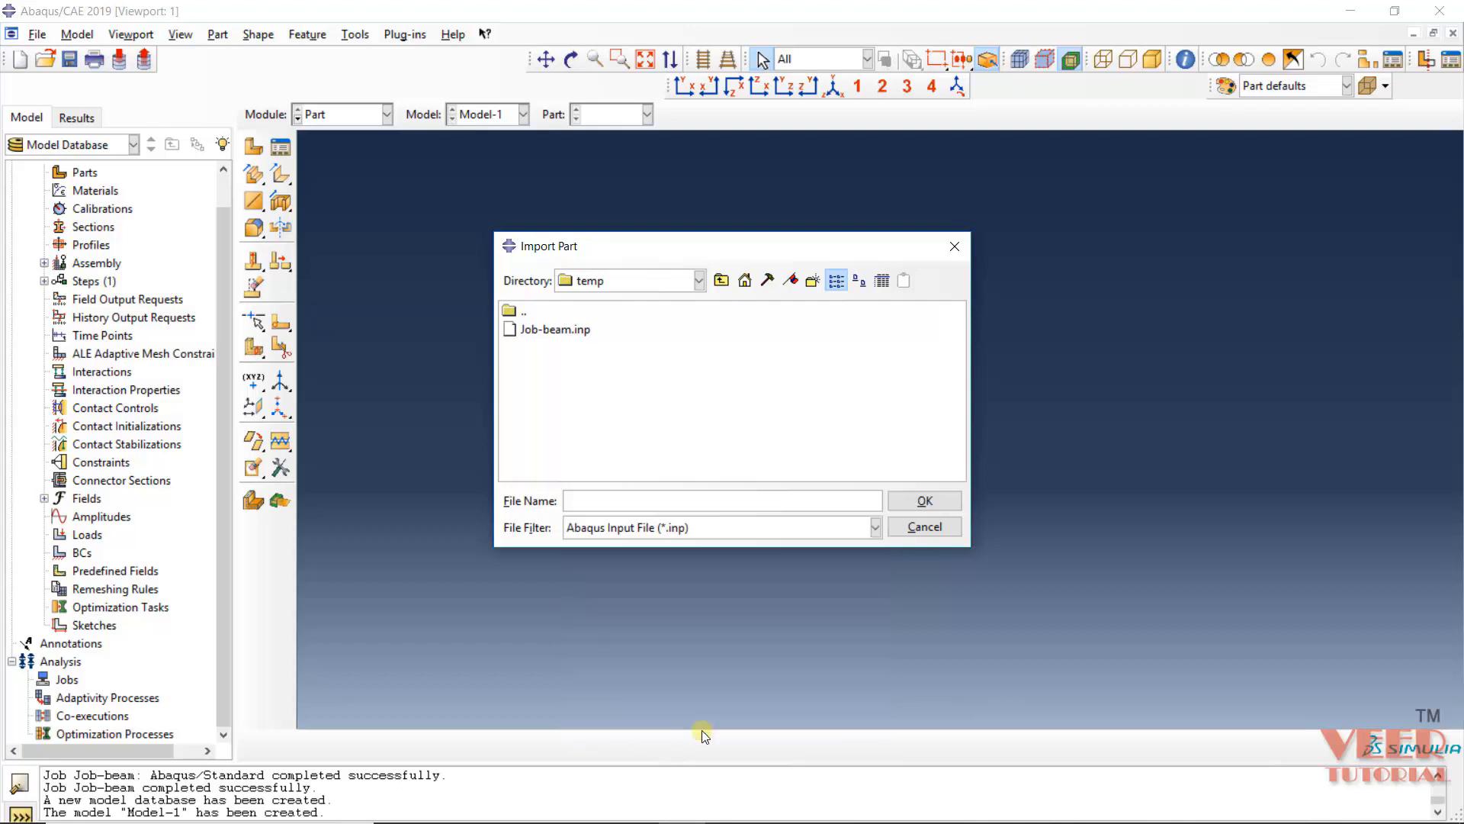
click(559, 333)
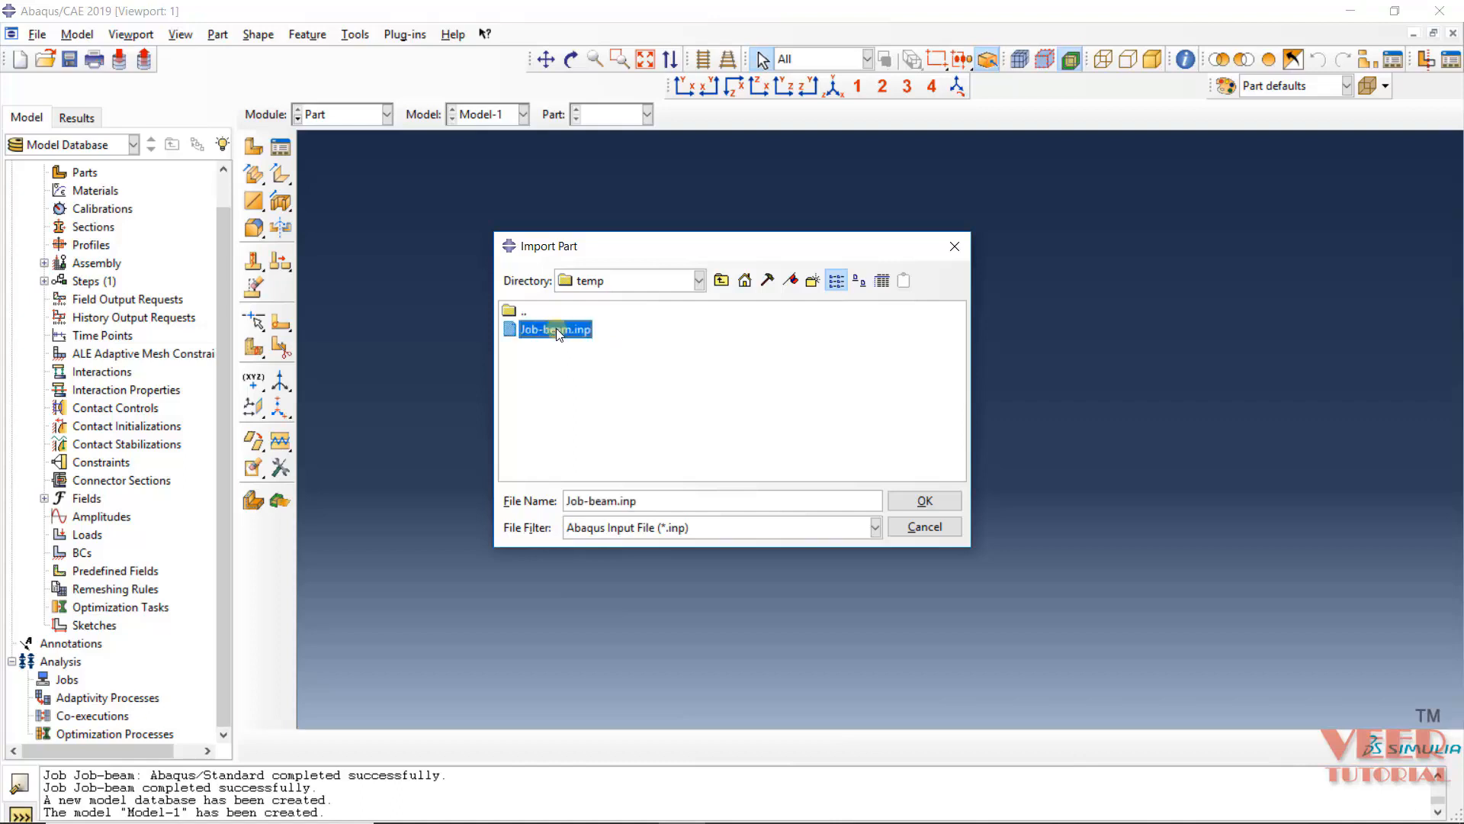
click(955, 494)
Expand the model's parts and display the imported BEAM_PART in the viewport.
click(329, 114)
click(327, 136)
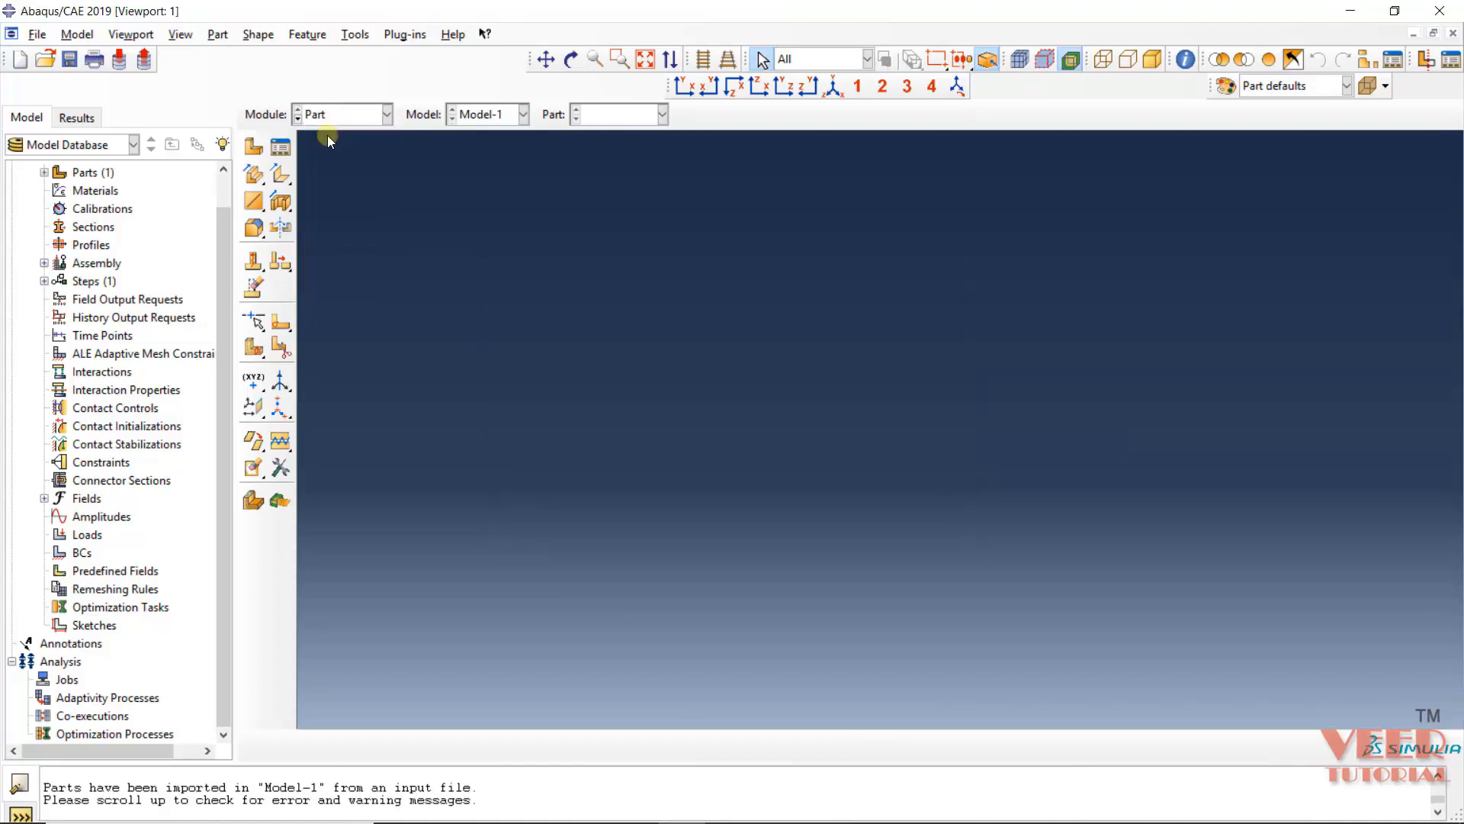
click(44, 172)
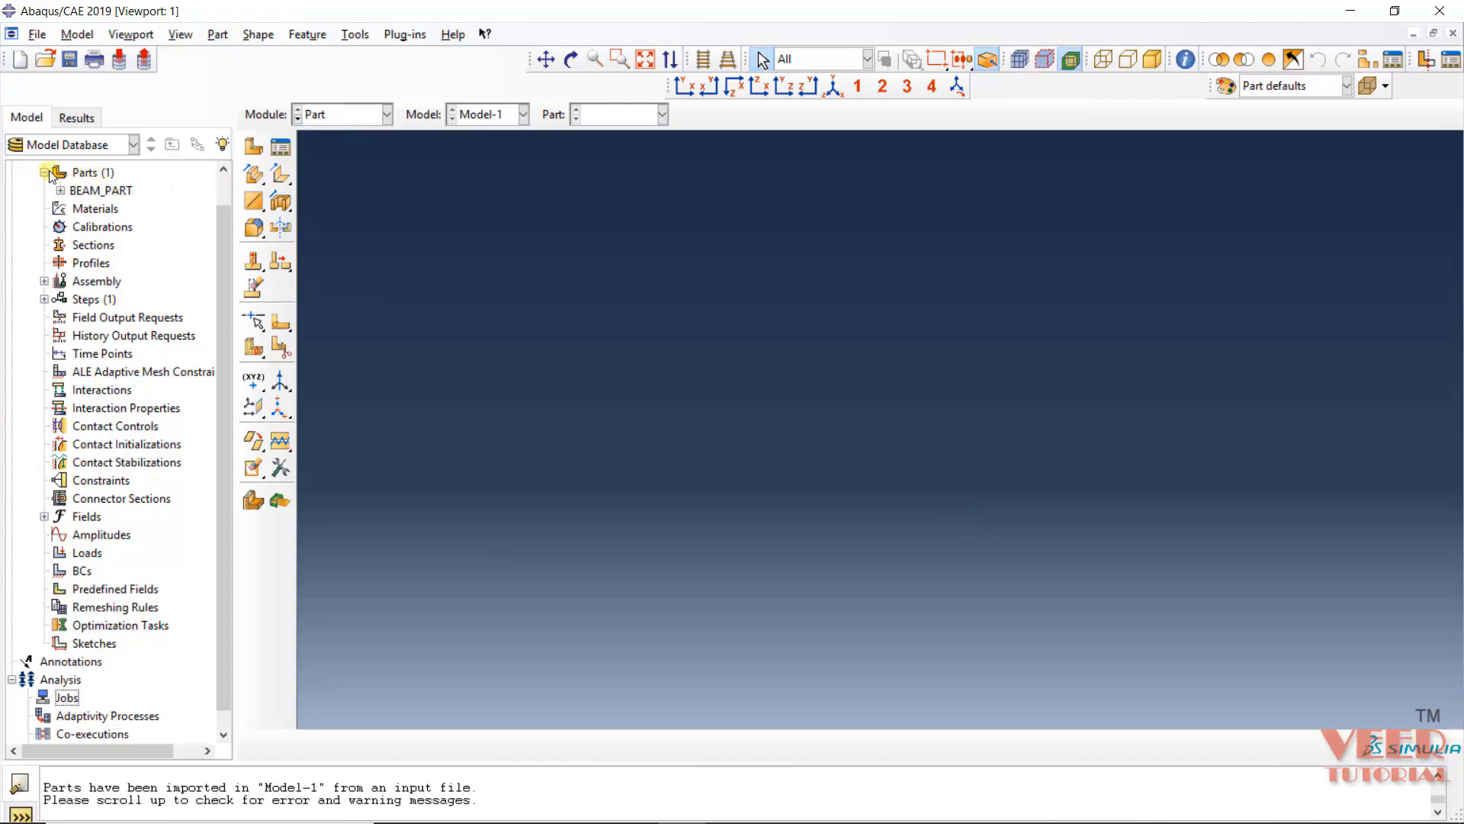
click(107, 191)
double_click(107, 189)
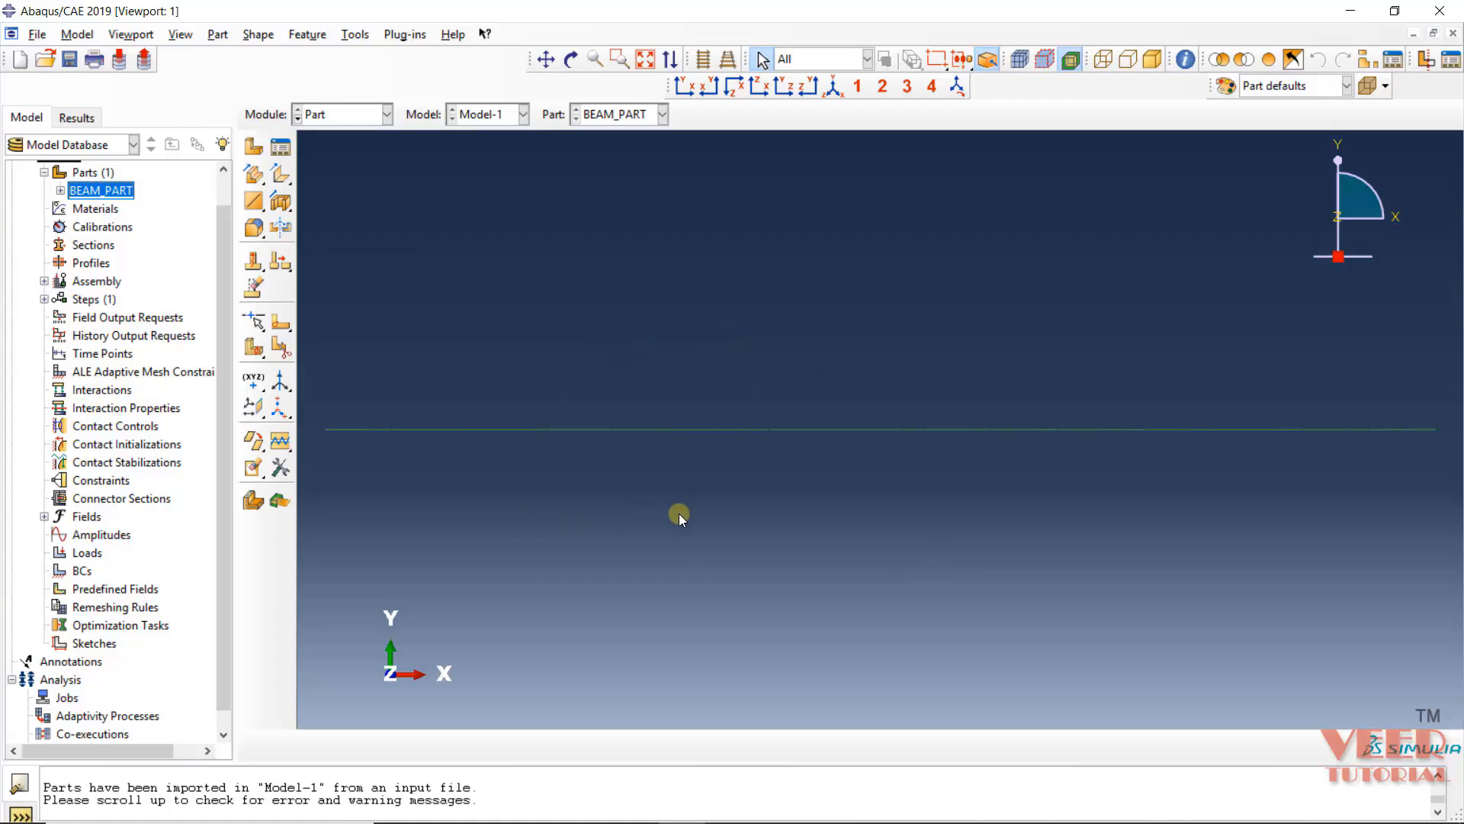
scroll(226, 611, down, 1)
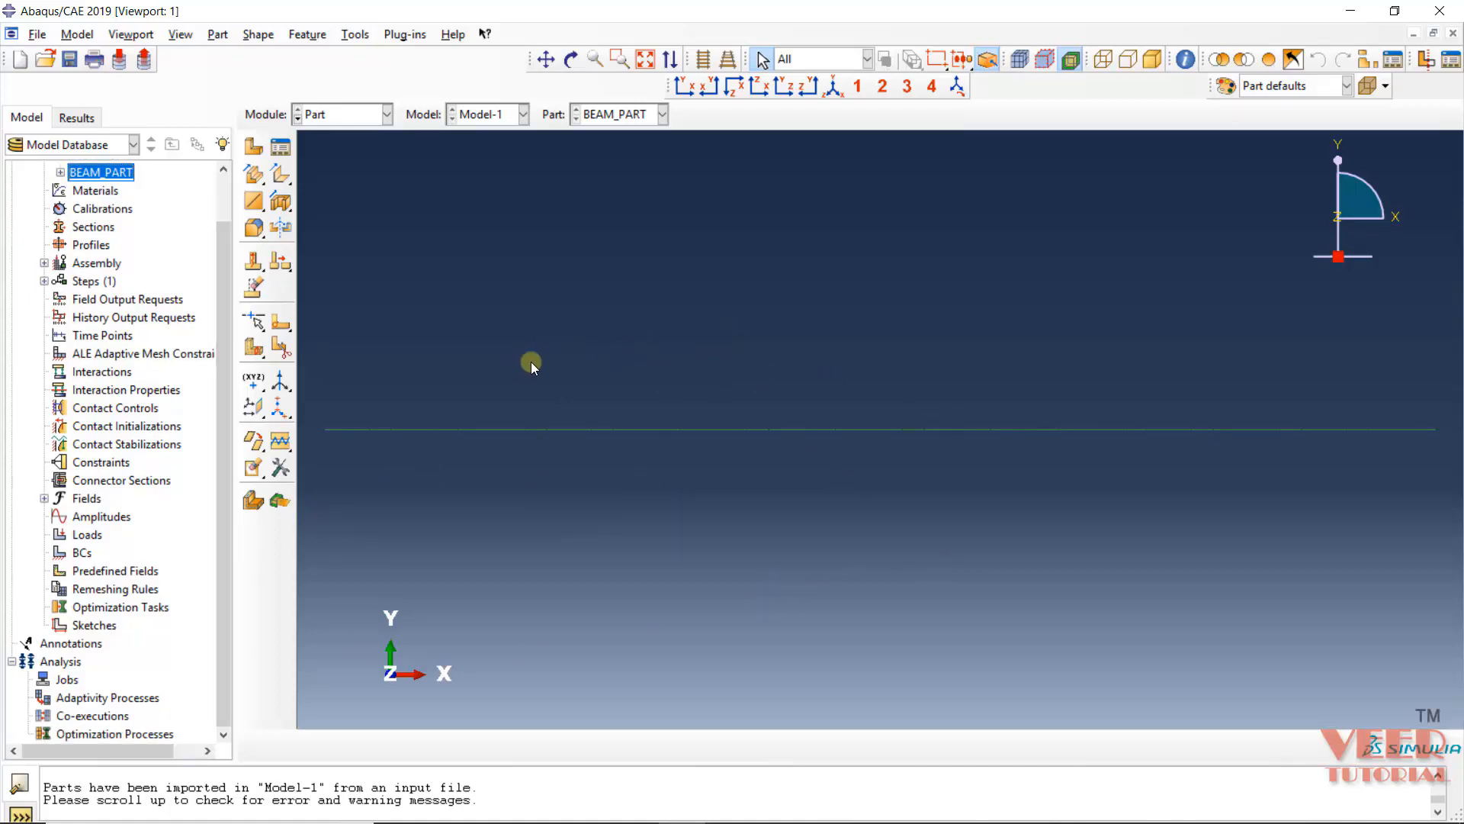
Create a new model database without saving the unnamed one, and open the output database Job-beam.odb from the temp folder.
click(22, 59)
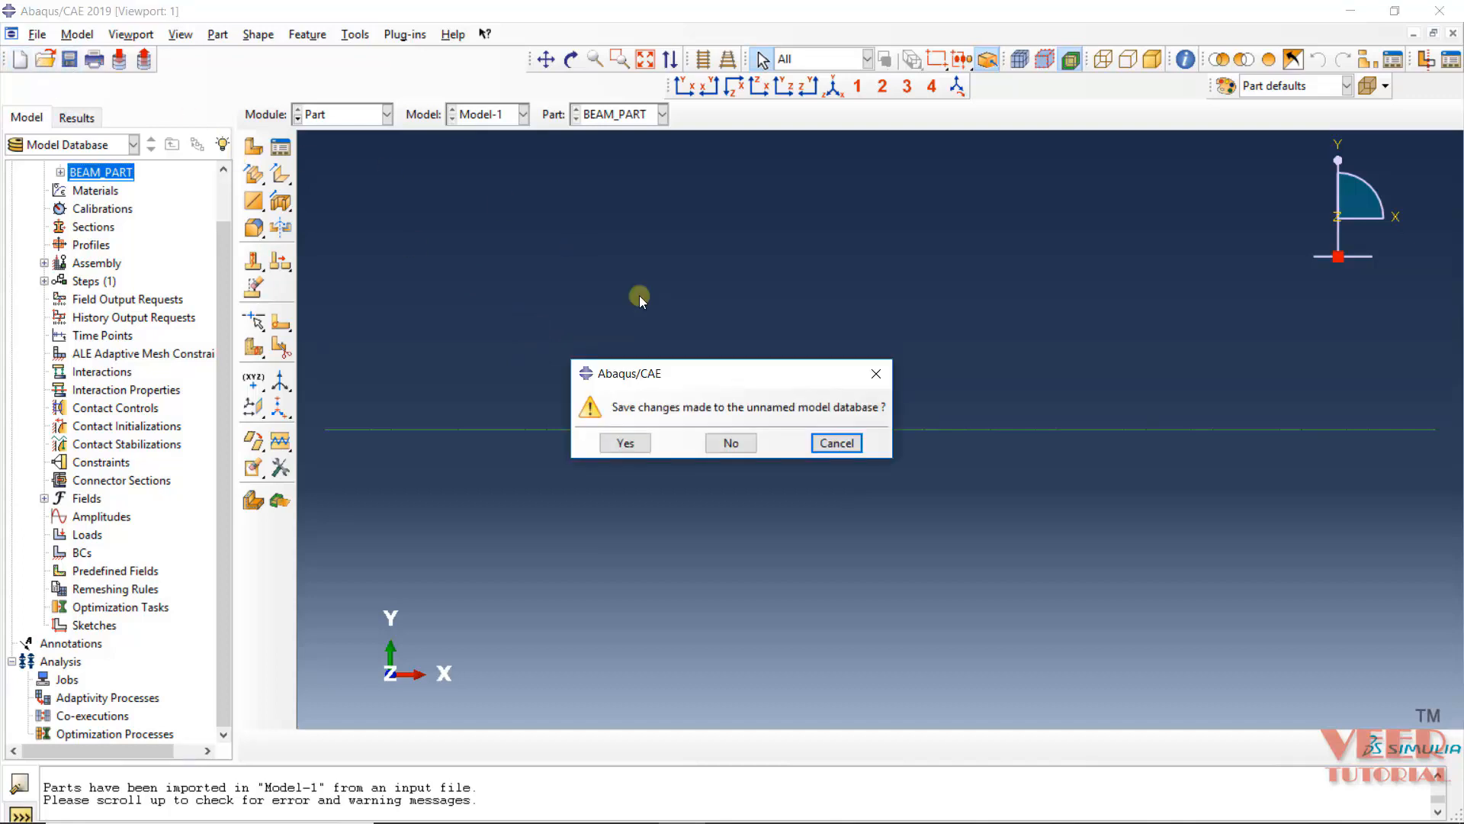
click(730, 444)
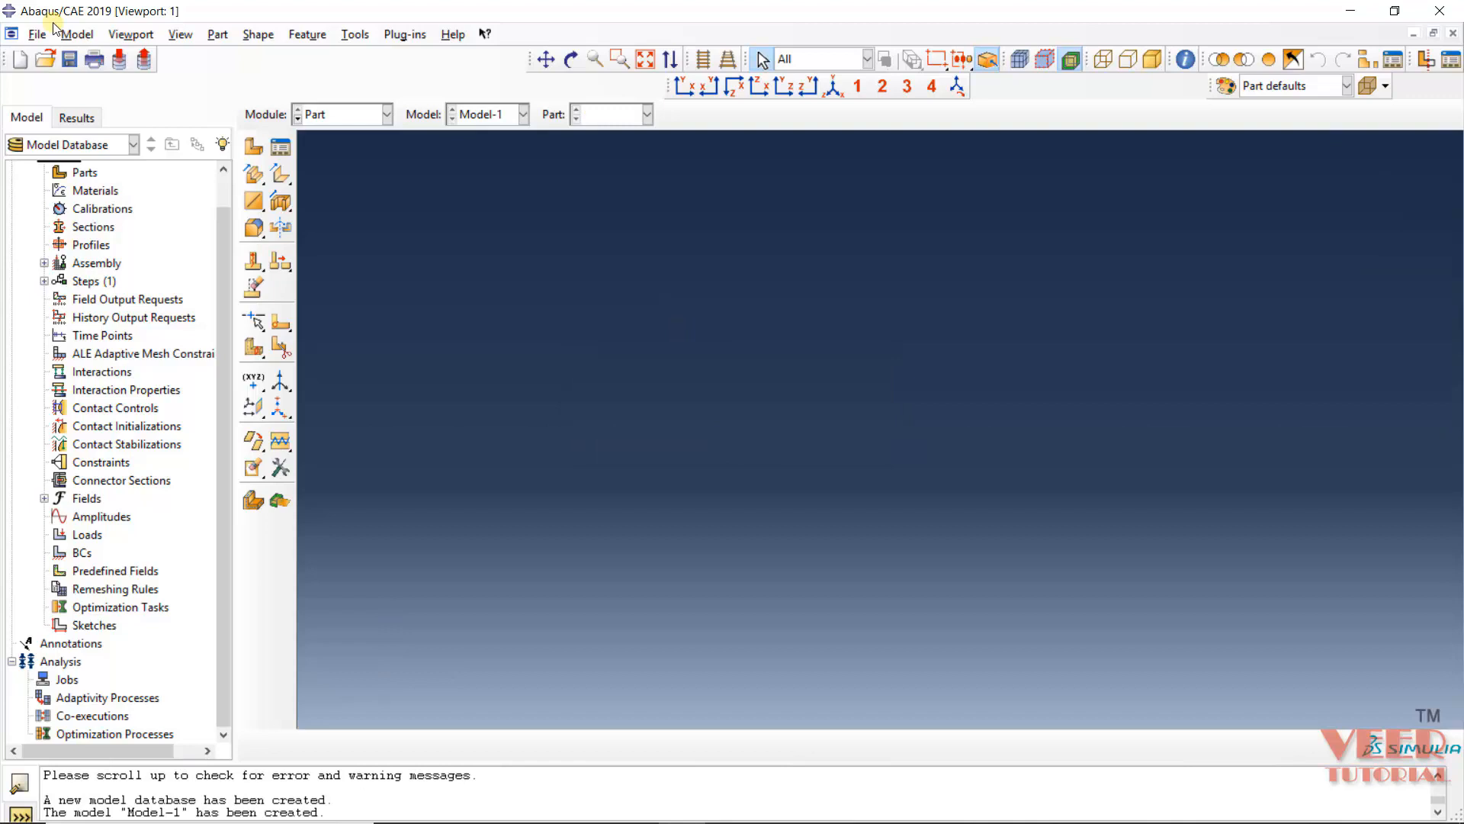
click(40, 35)
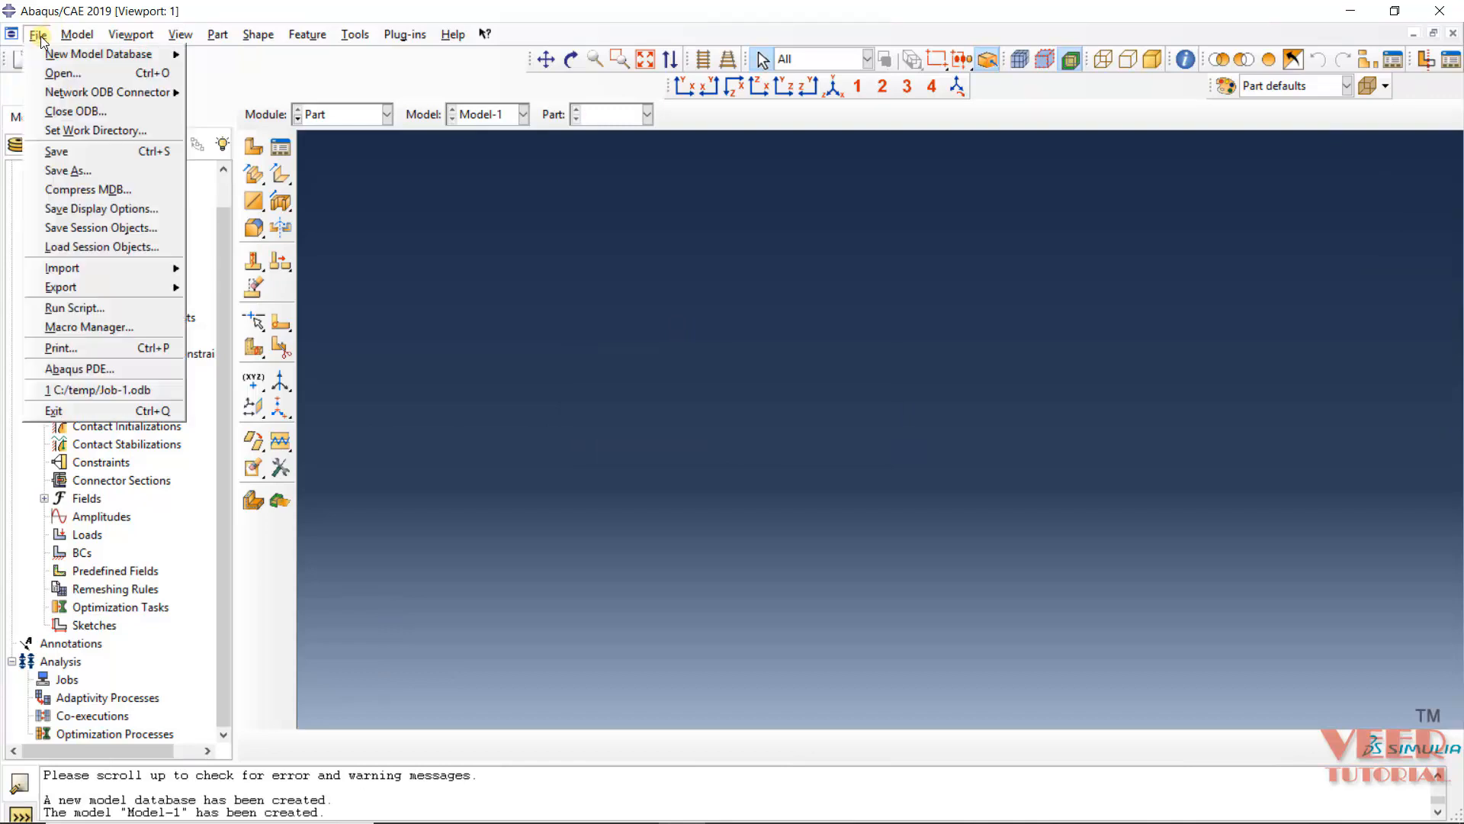
click(38, 74)
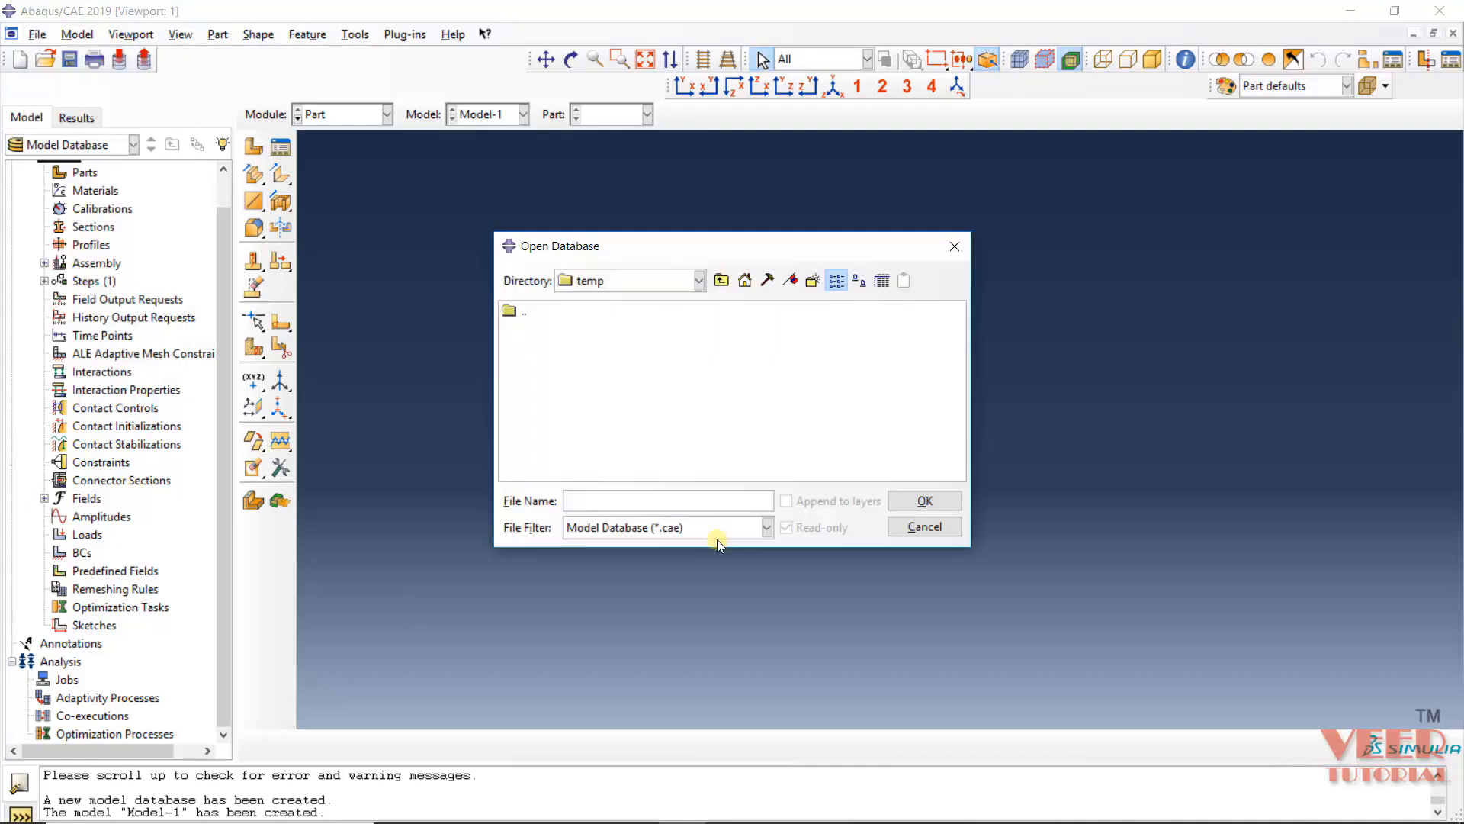
click(681, 527)
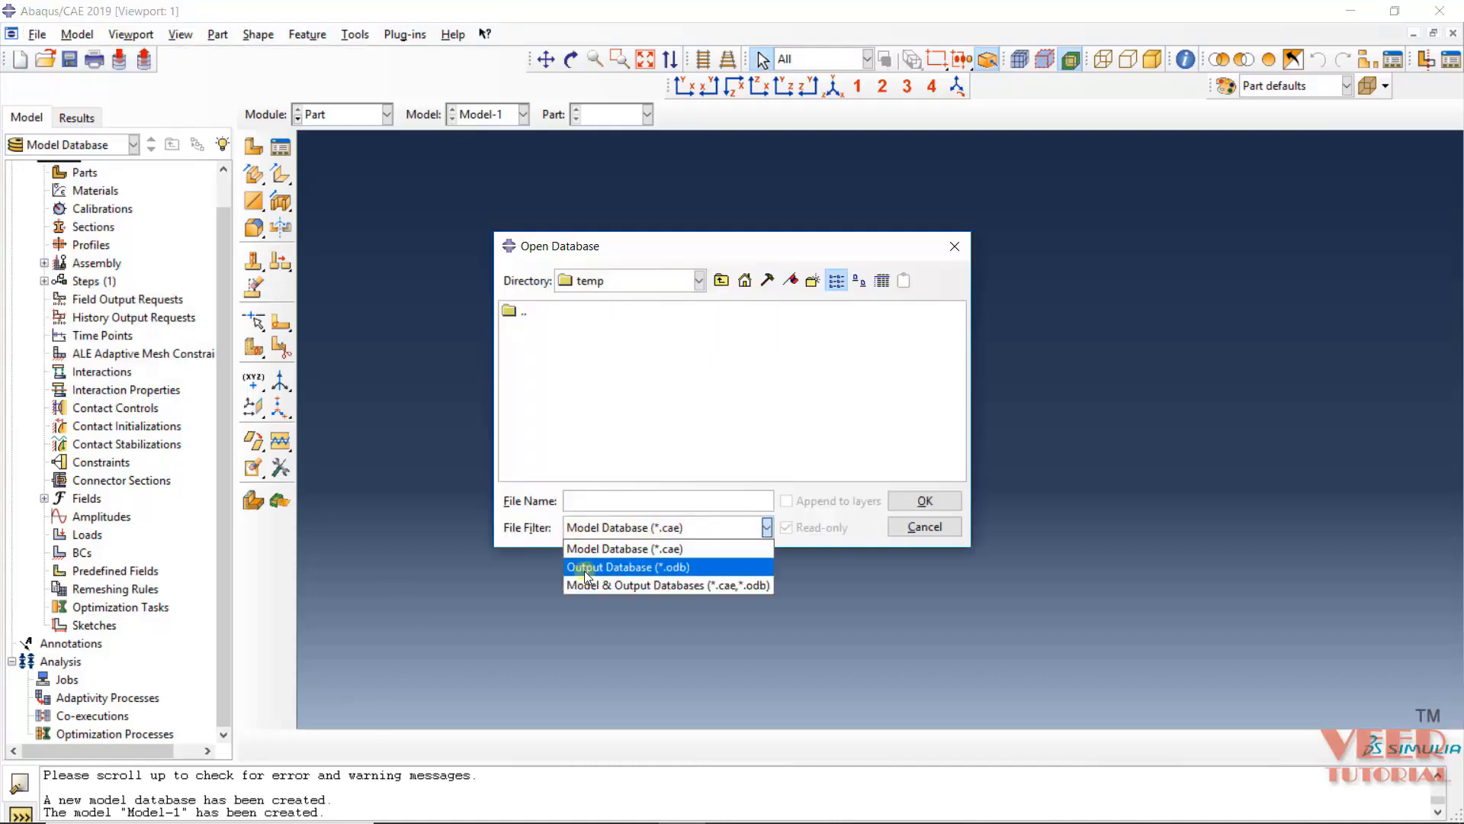
click(649, 568)
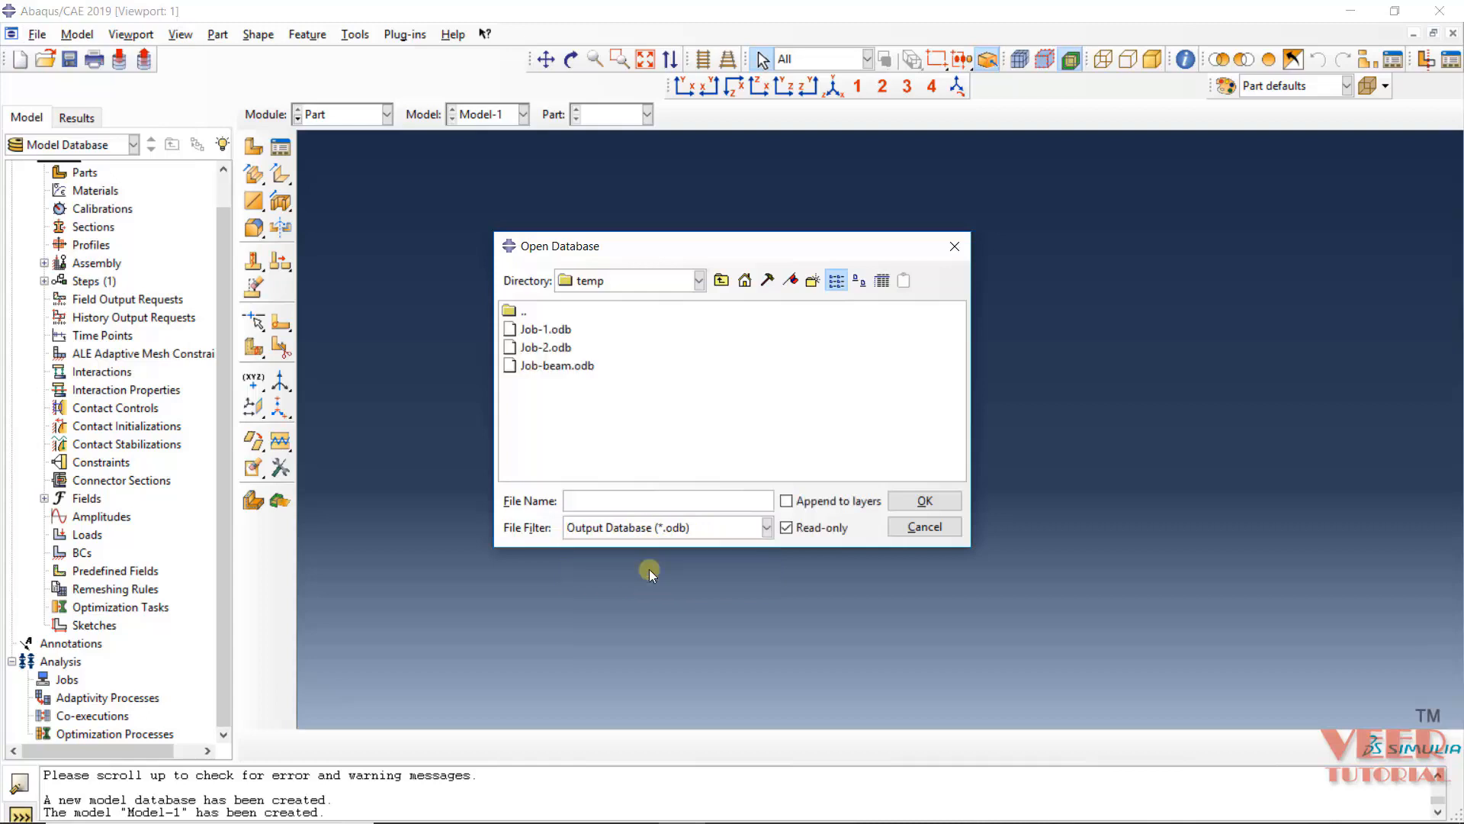
click(547, 367)
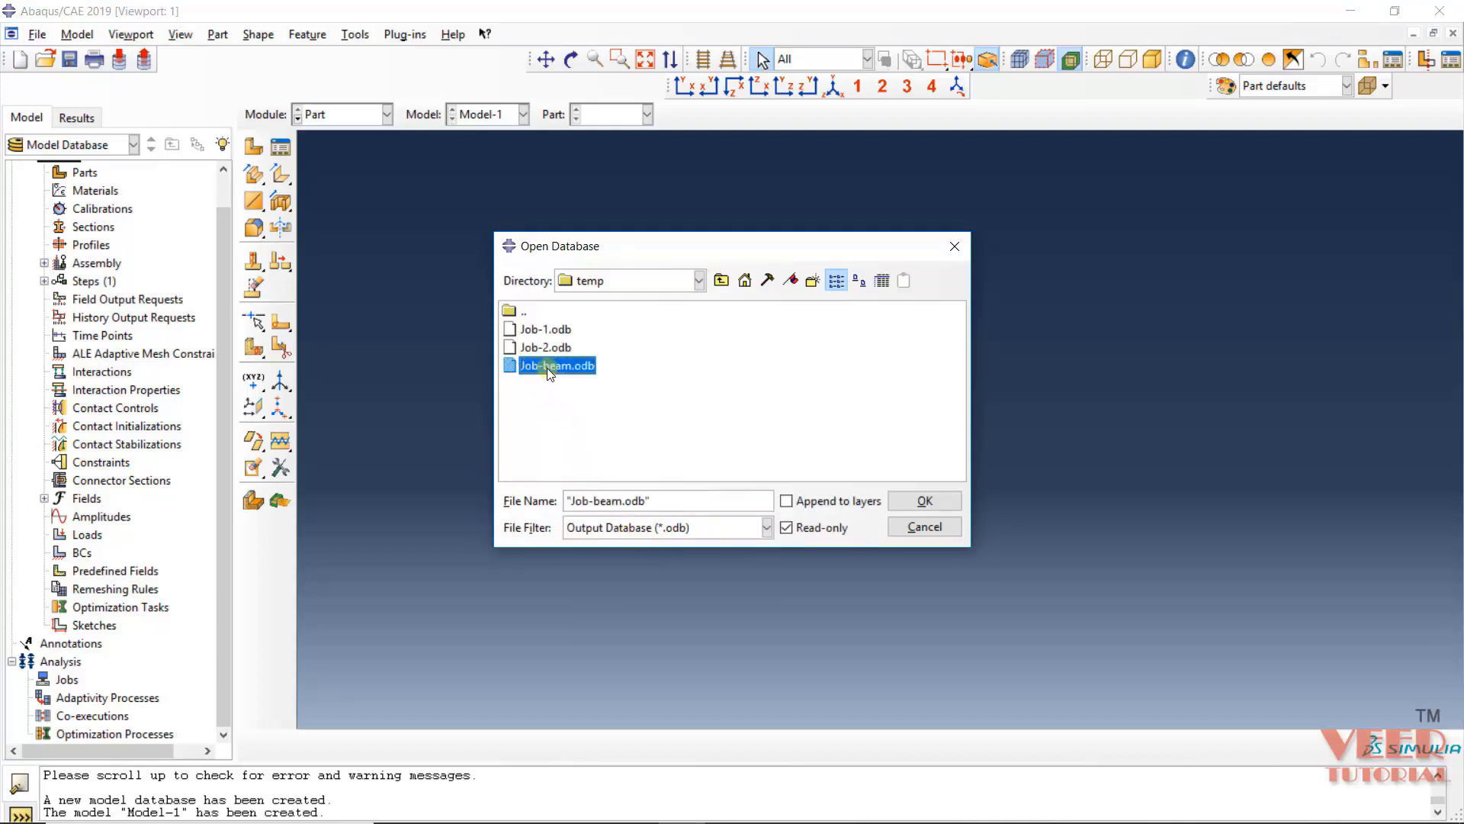
click(924, 500)
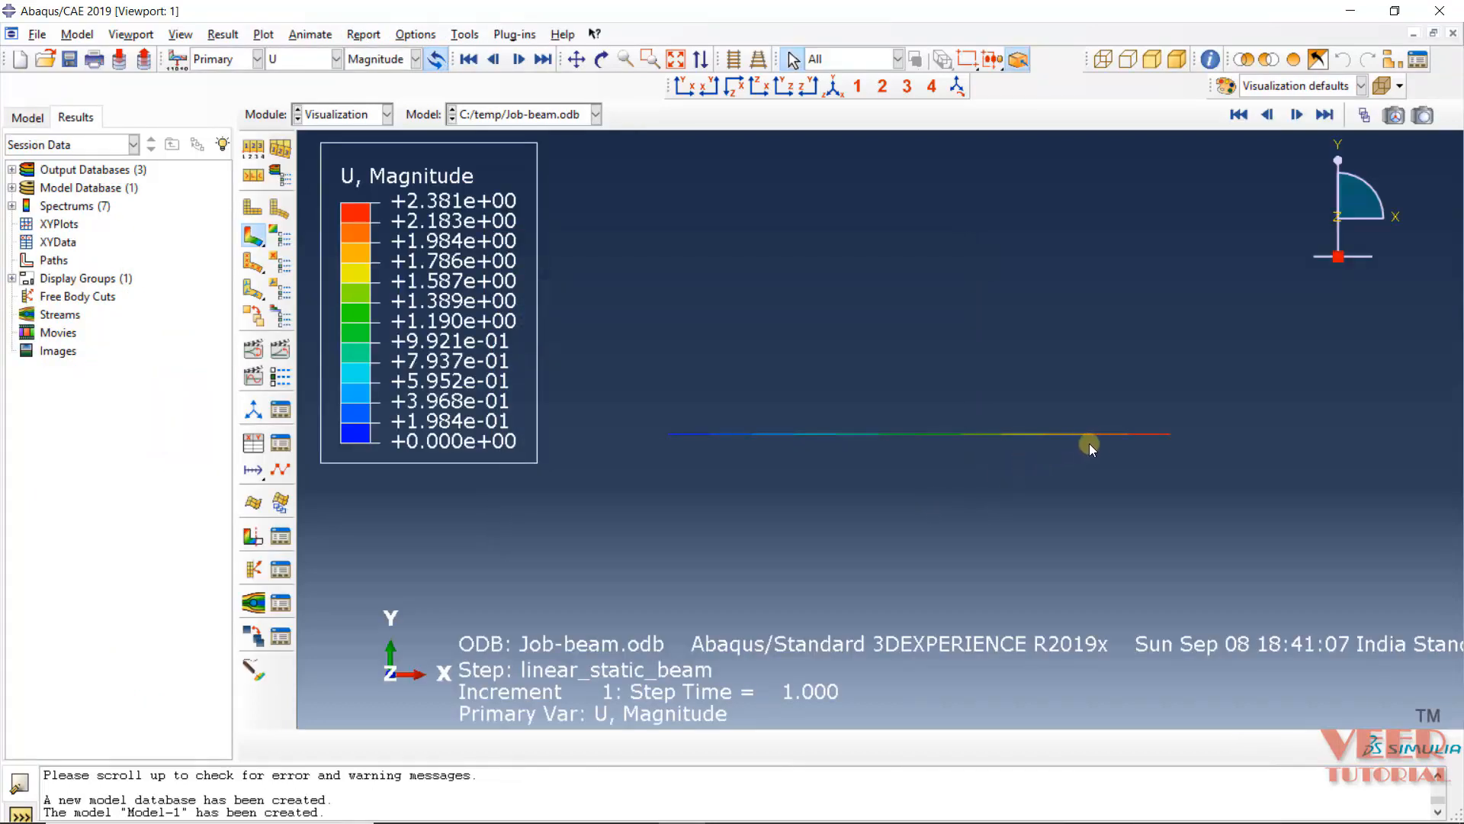